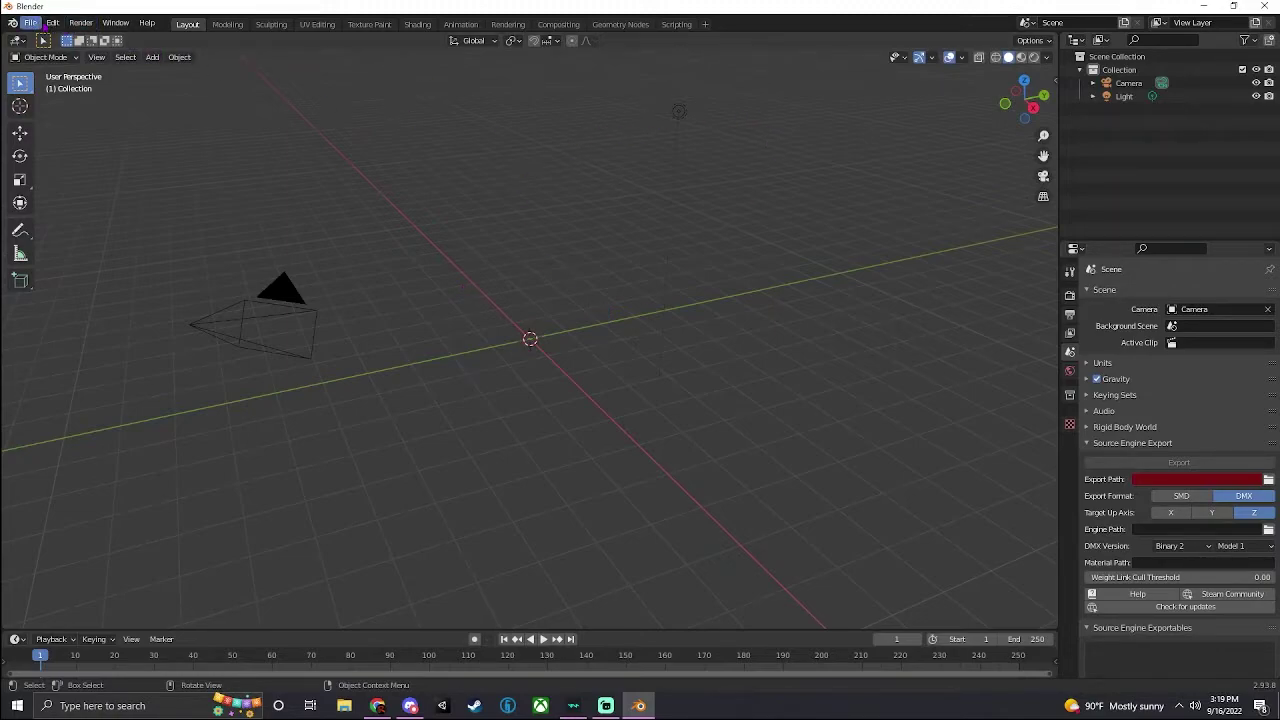
Review the enabled add-ons in Preferences and the add-on installation file browser, closing both without installing anything
left_click(52, 22)
left_click(83, 213)
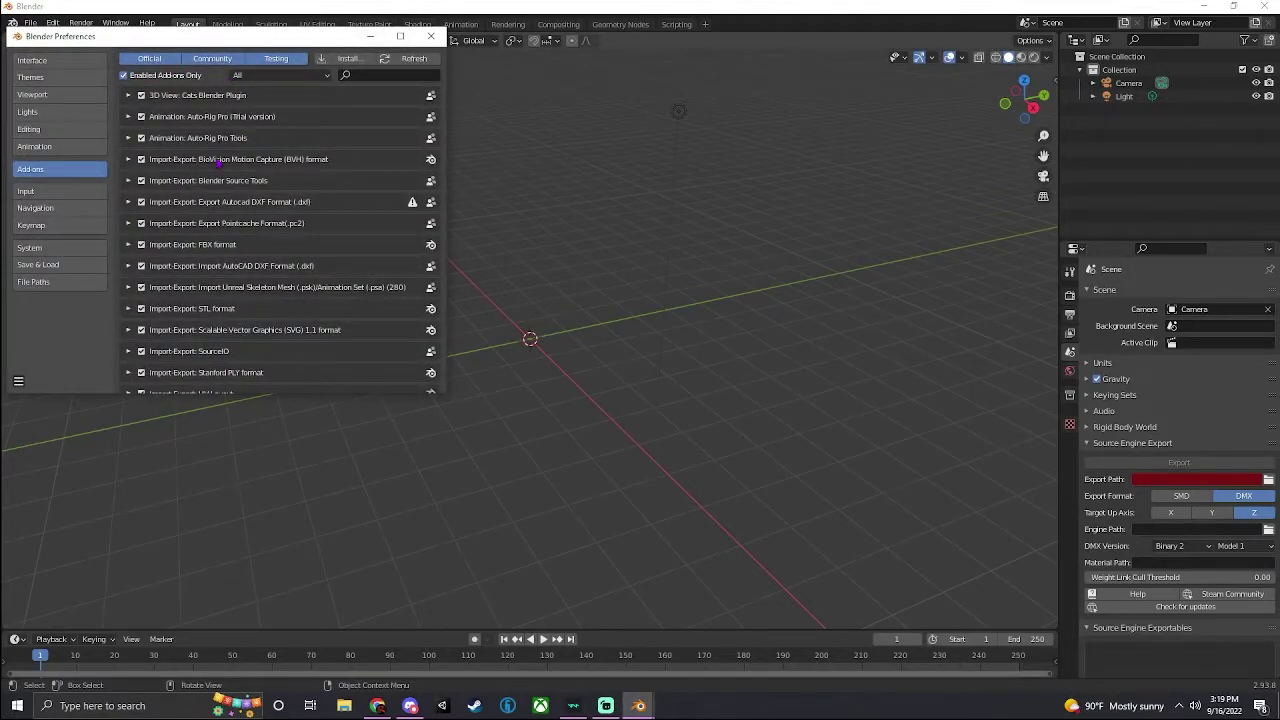
scroll(216, 163, "down", 5)
scroll(216, 164, "up", 5)
left_click(347, 59)
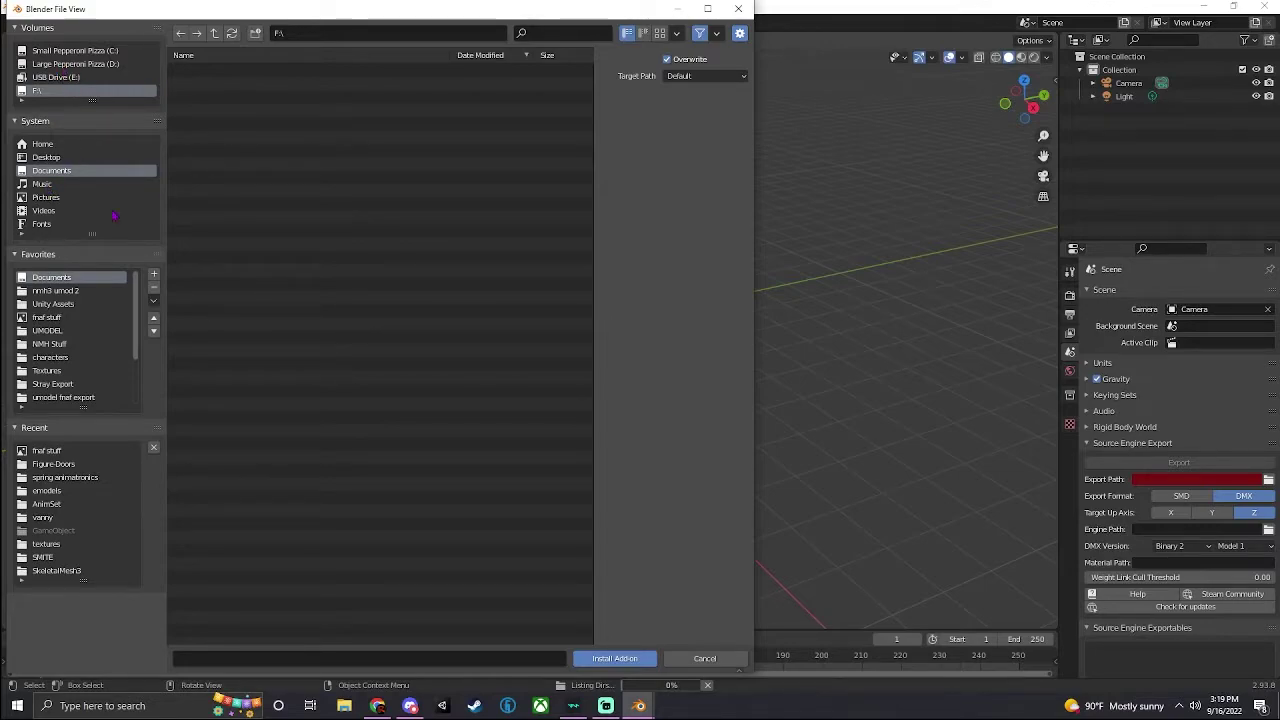
left_click(740, 9)
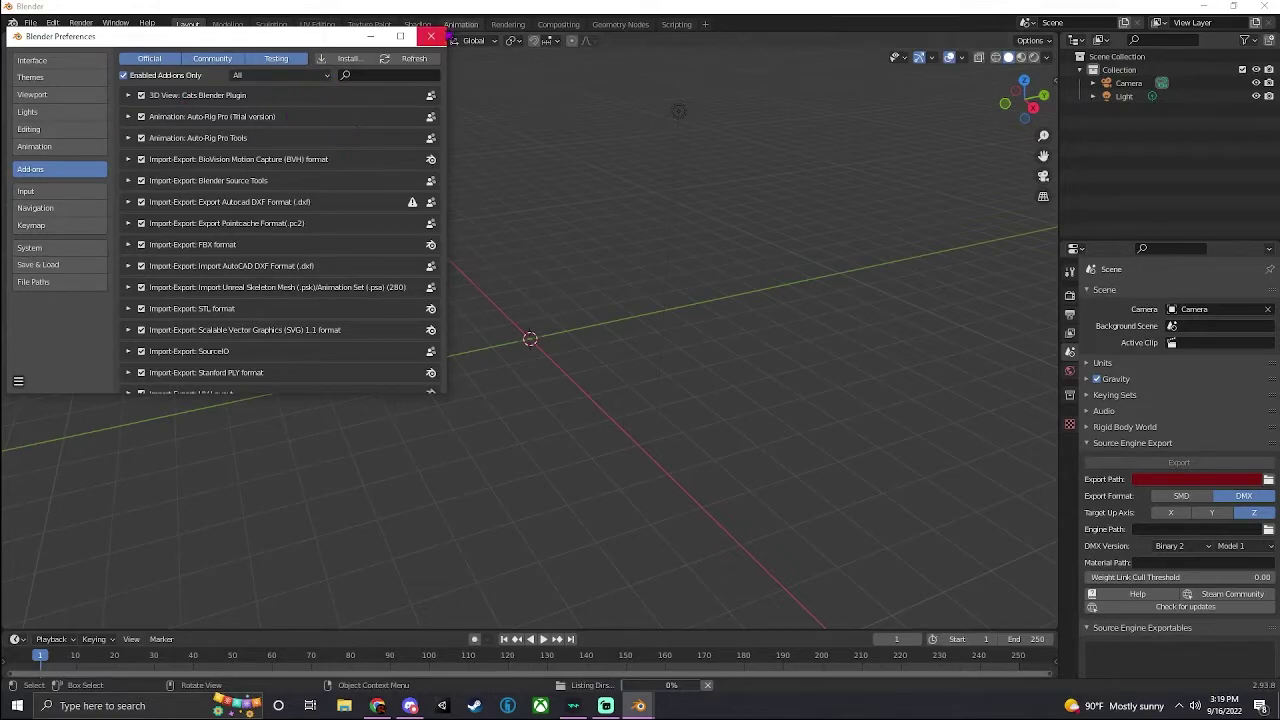
left_click(431, 36)
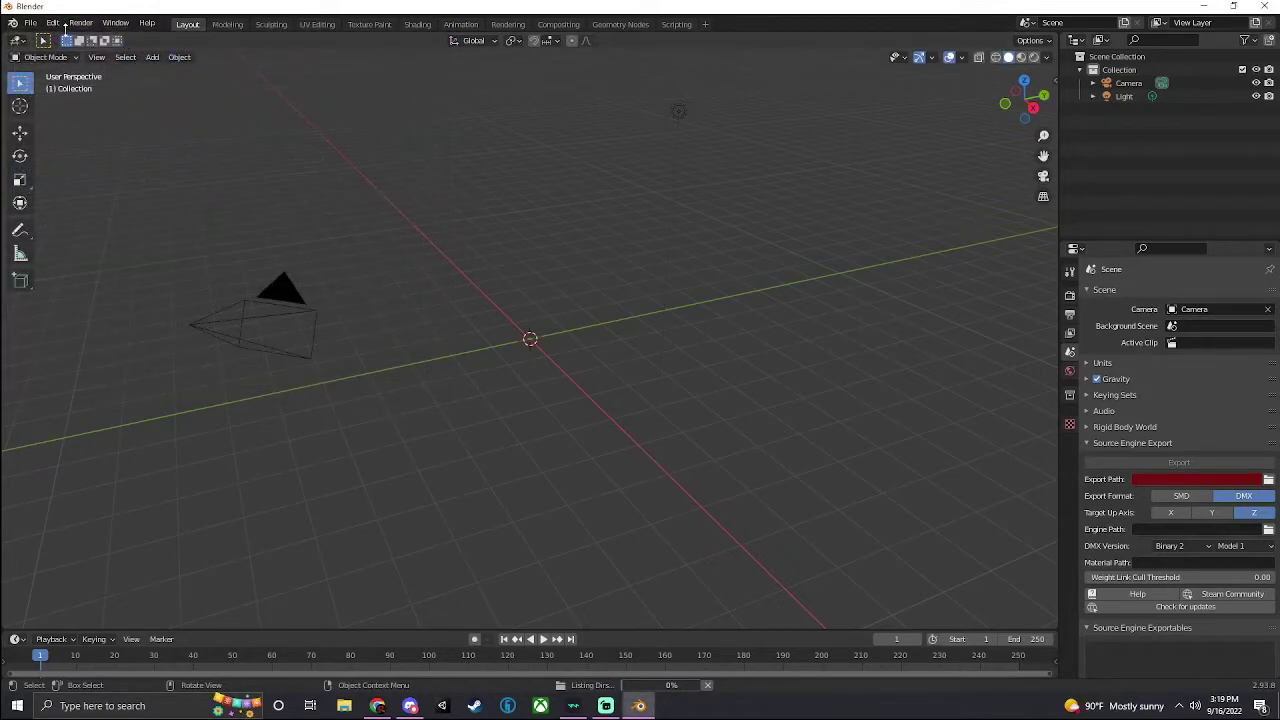
Start a Source model (.mdl) import and browse to the fnaf 4 folder inside the favorite characters folder
left_click(34, 24)
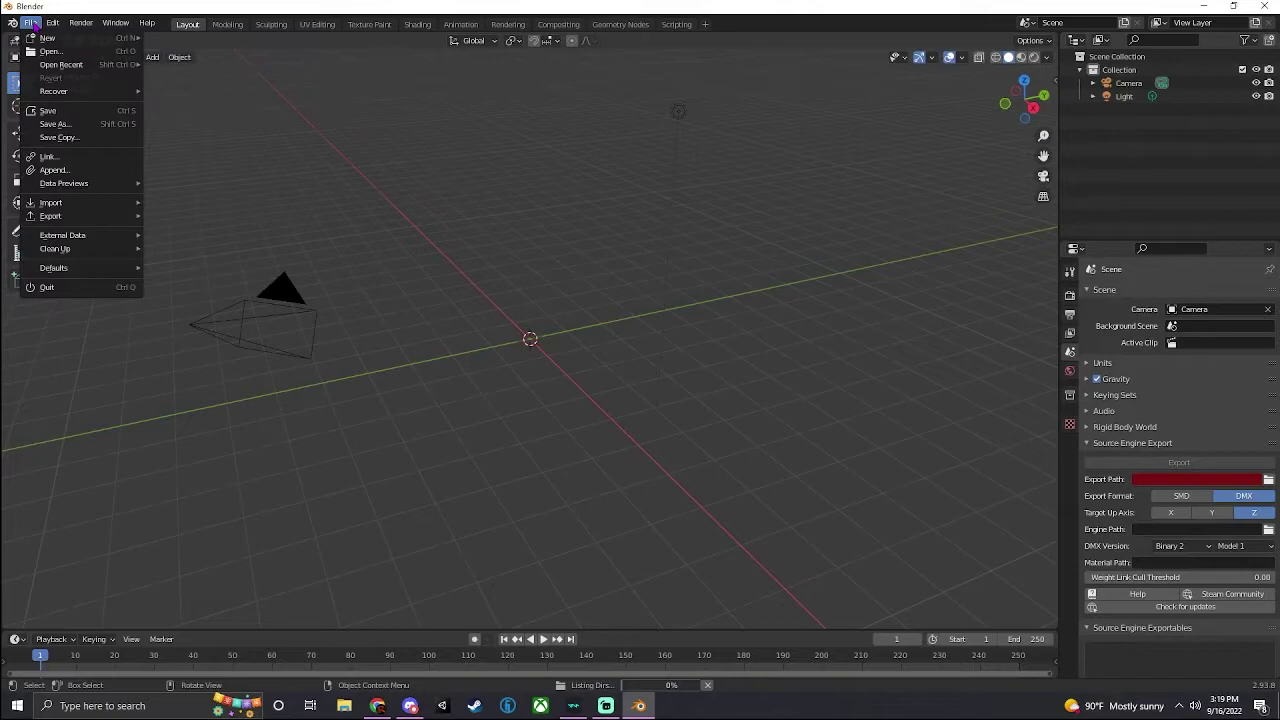
mouse_move(78, 256)
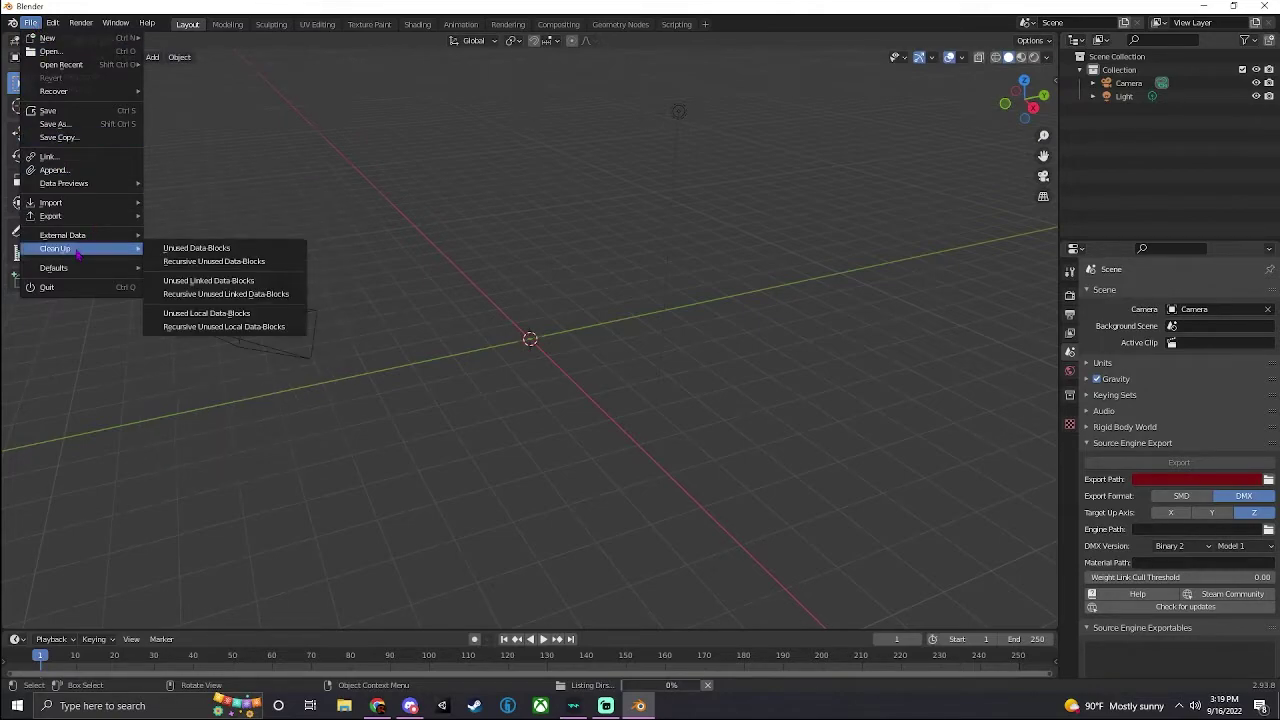
mouse_move(88, 203)
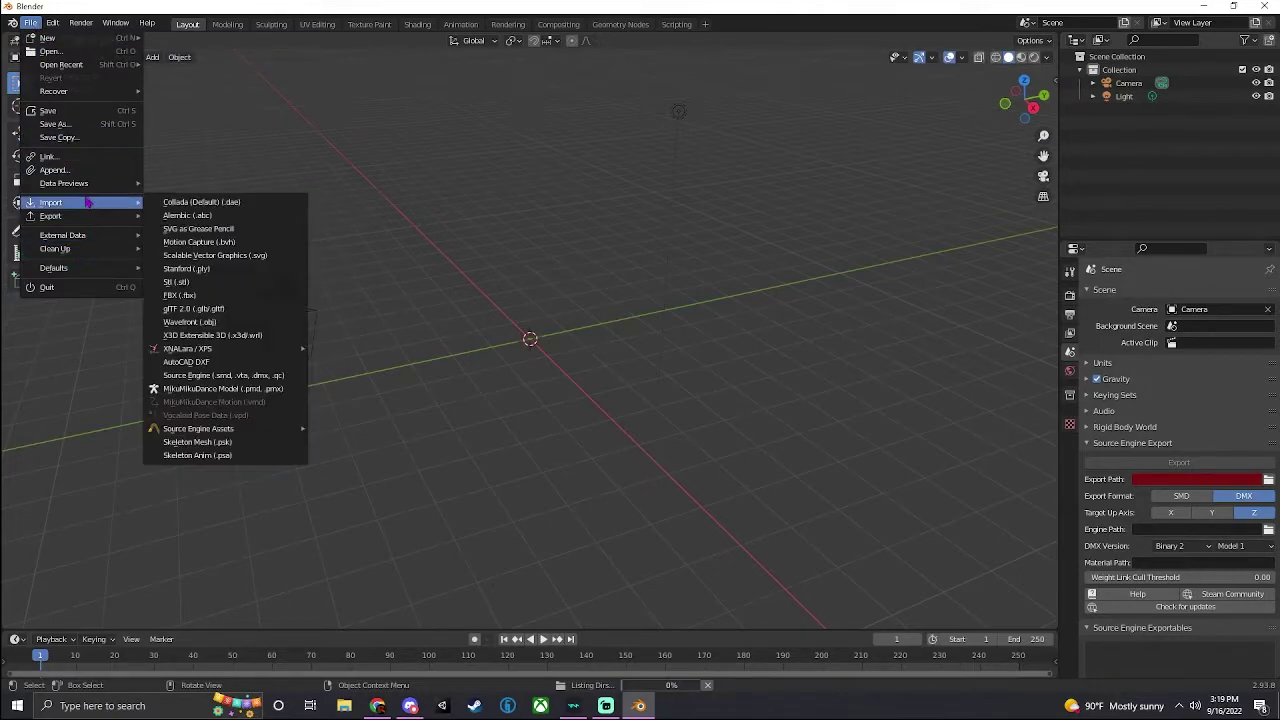
left_click(236, 442)
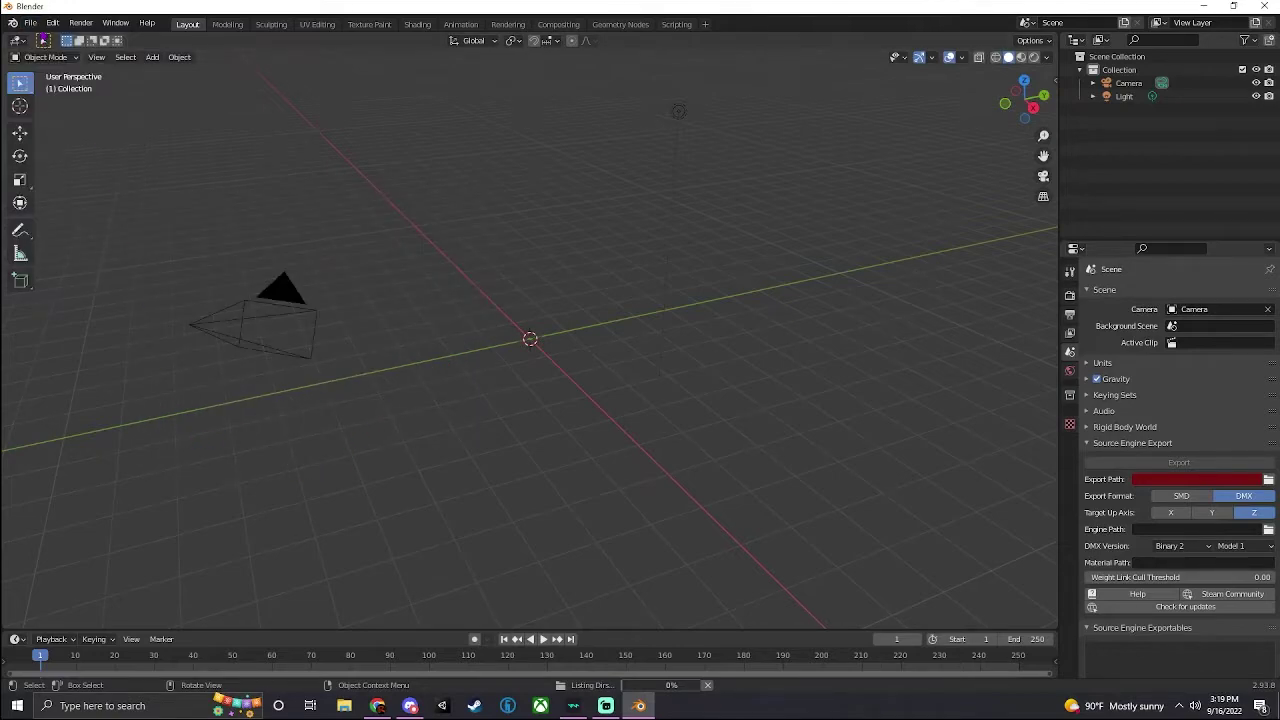
left_click(31, 22)
mouse_move(86, 208)
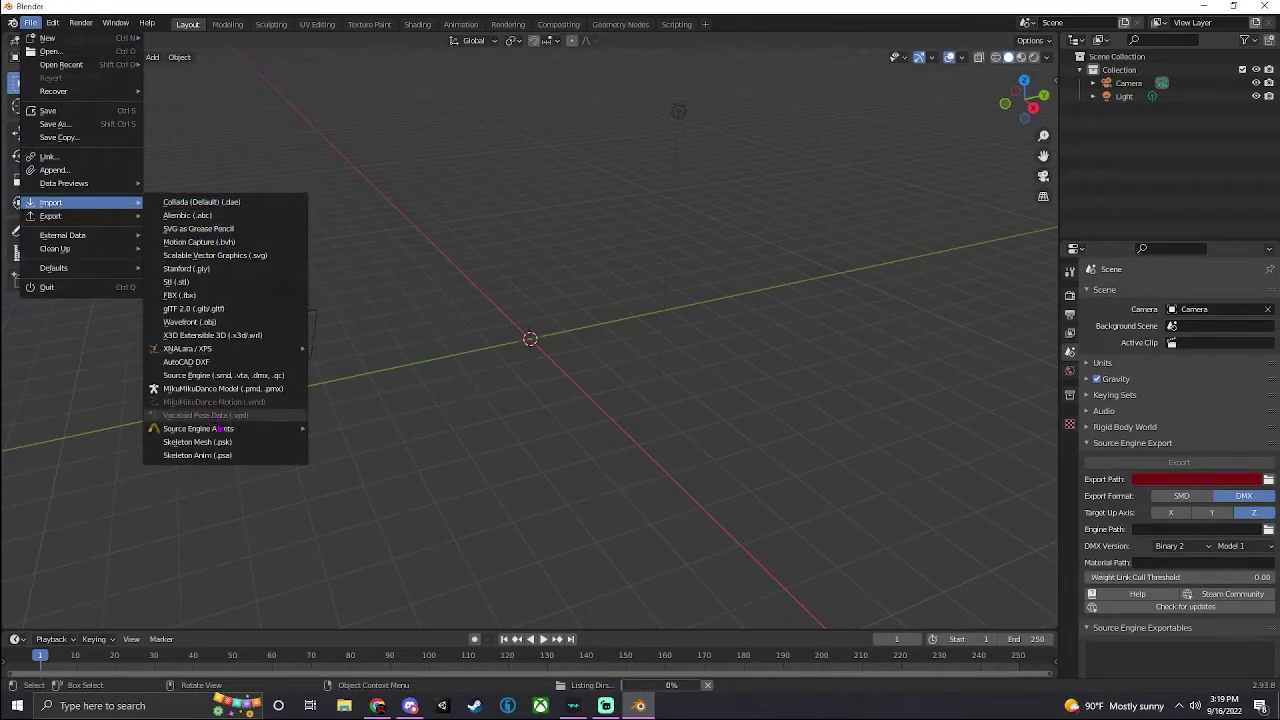
mouse_move(222, 432)
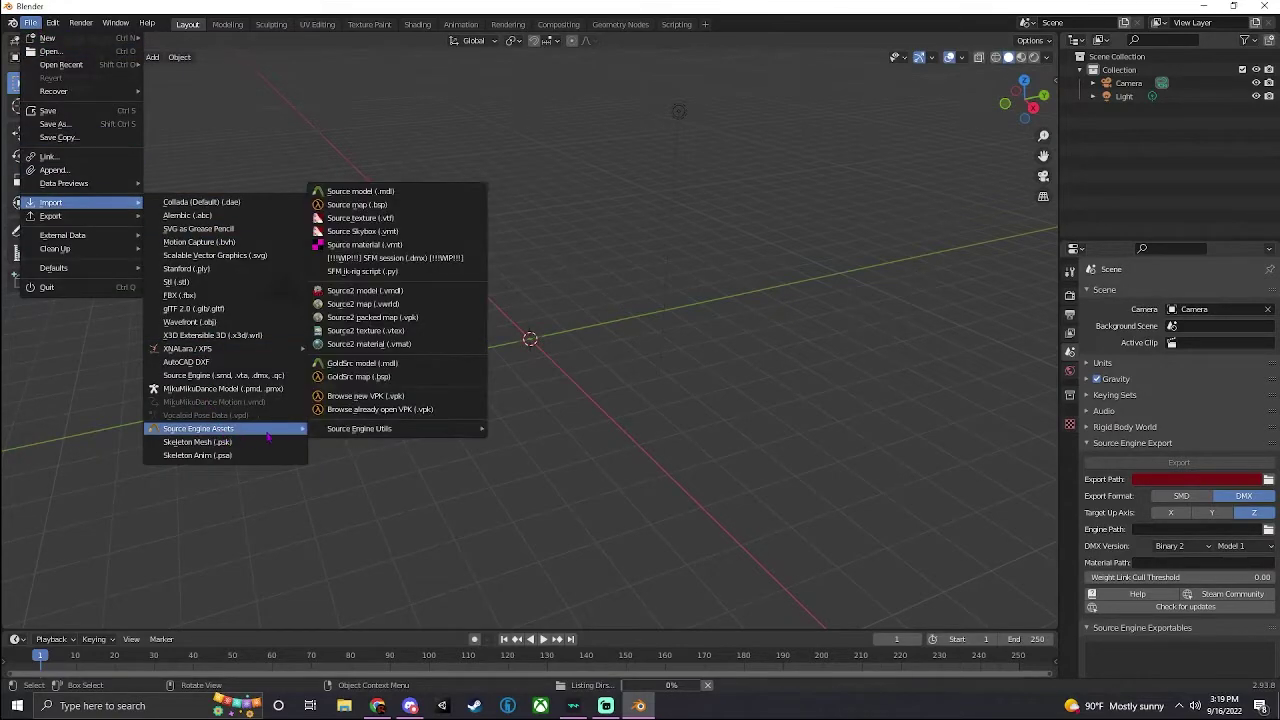
left_click(367, 193)
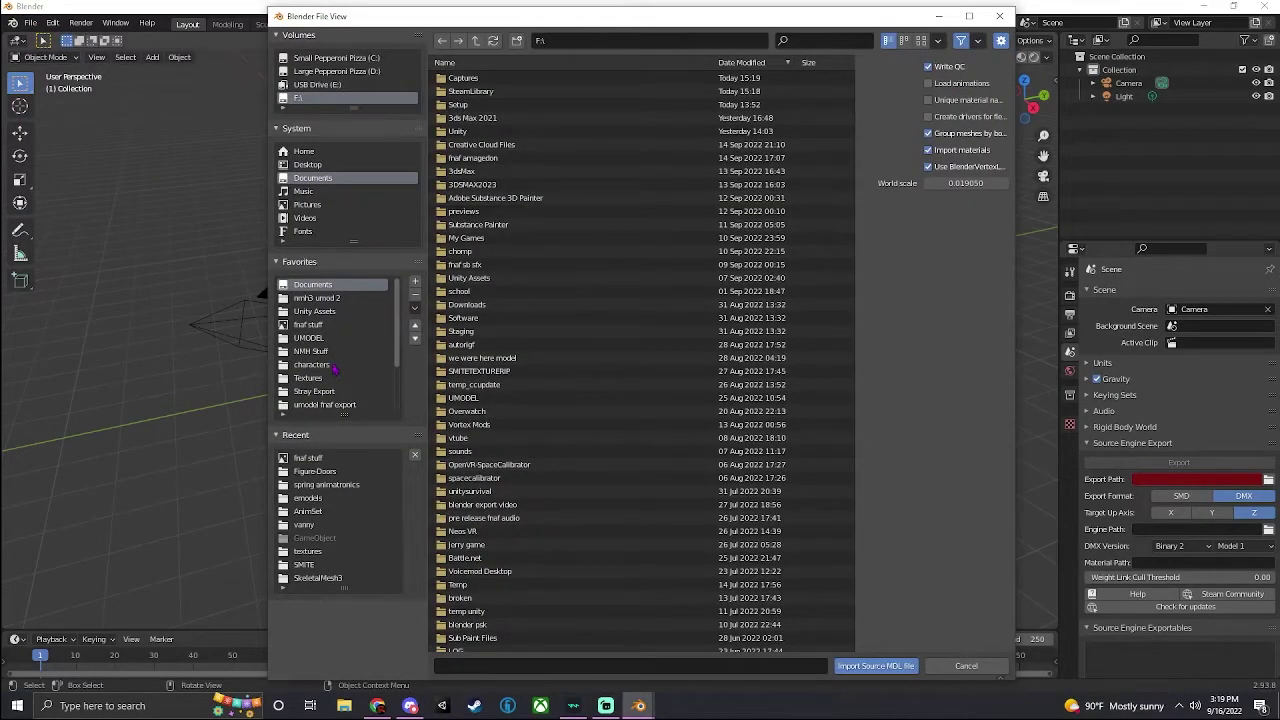
left_click(334, 367)
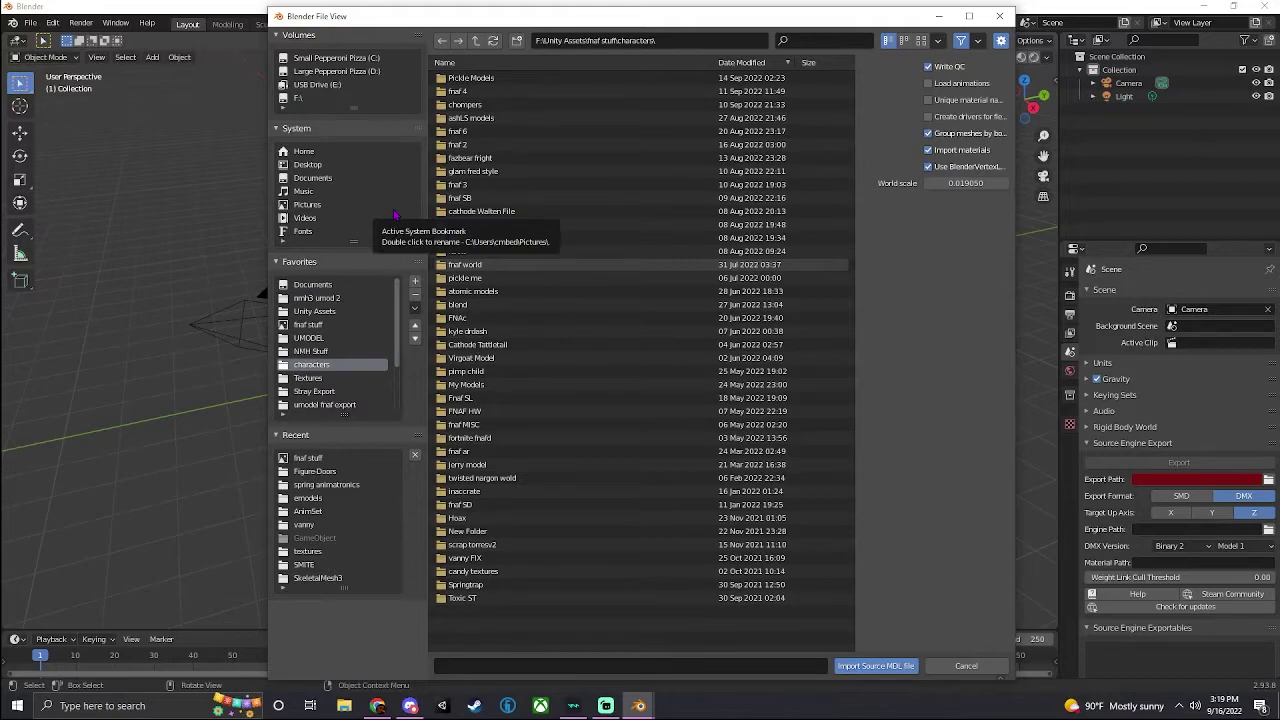
double_click(478, 92)
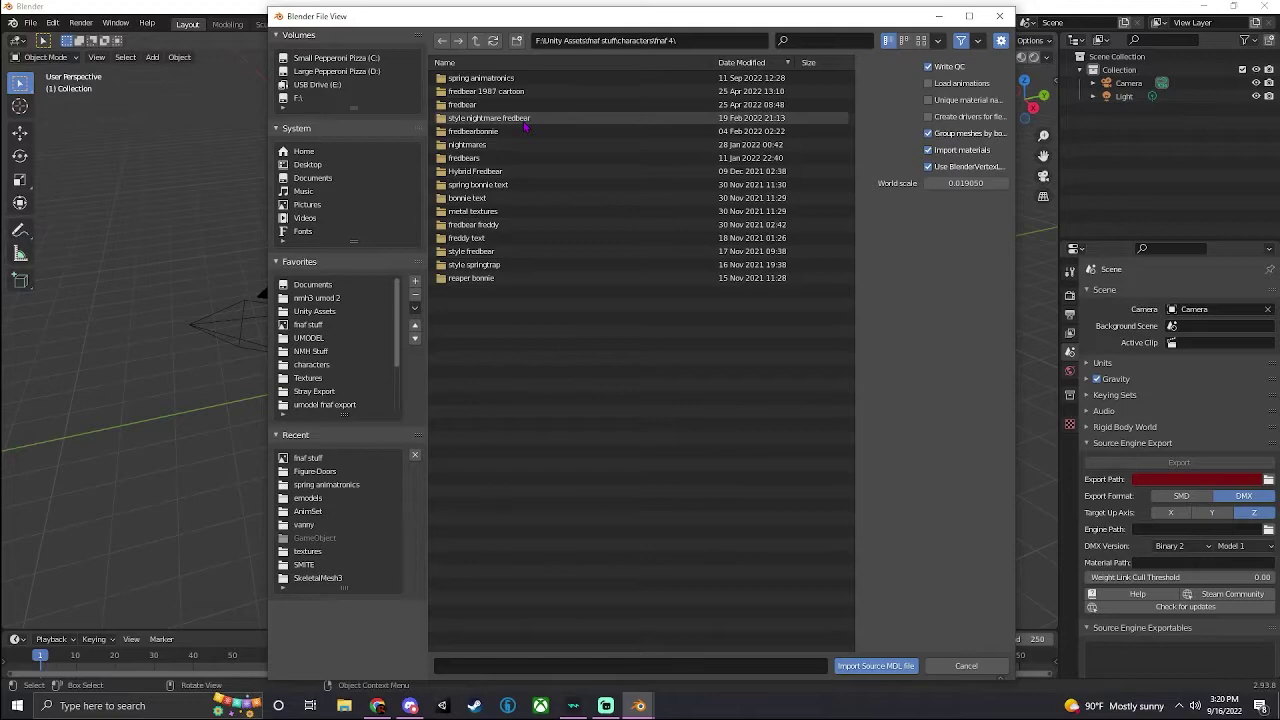
double_click(537, 92)
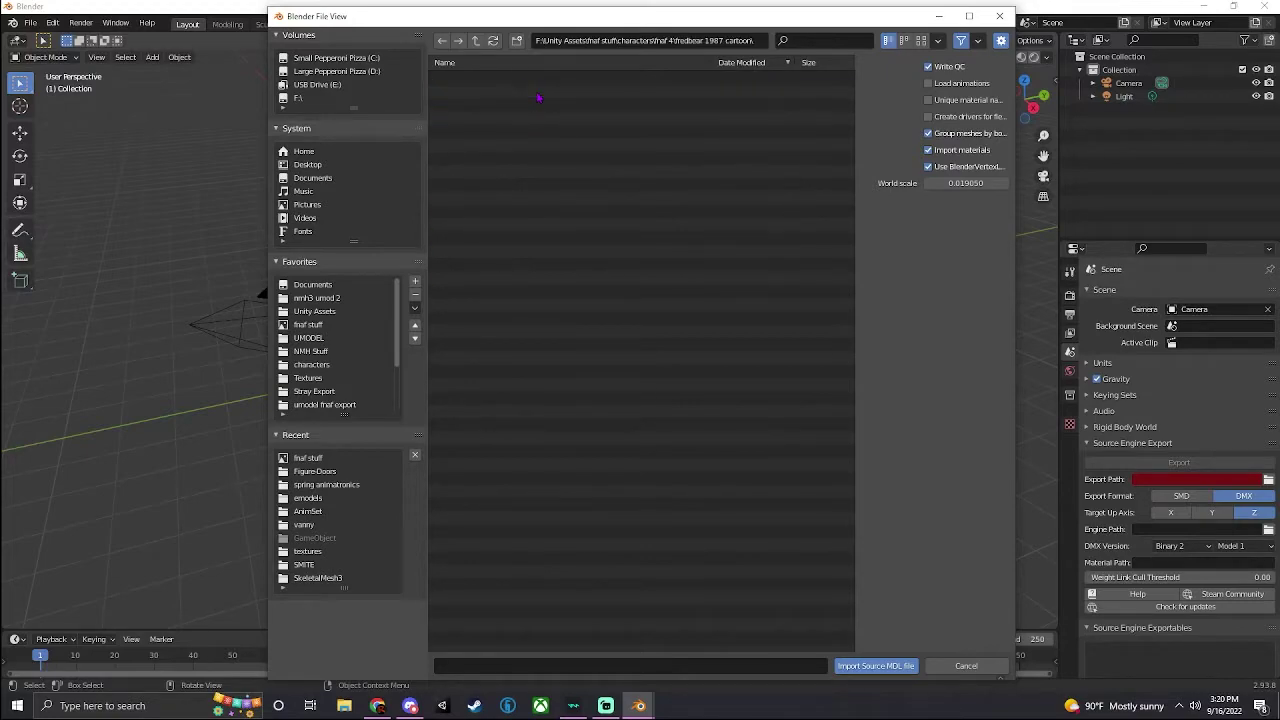
left_click(441, 40)
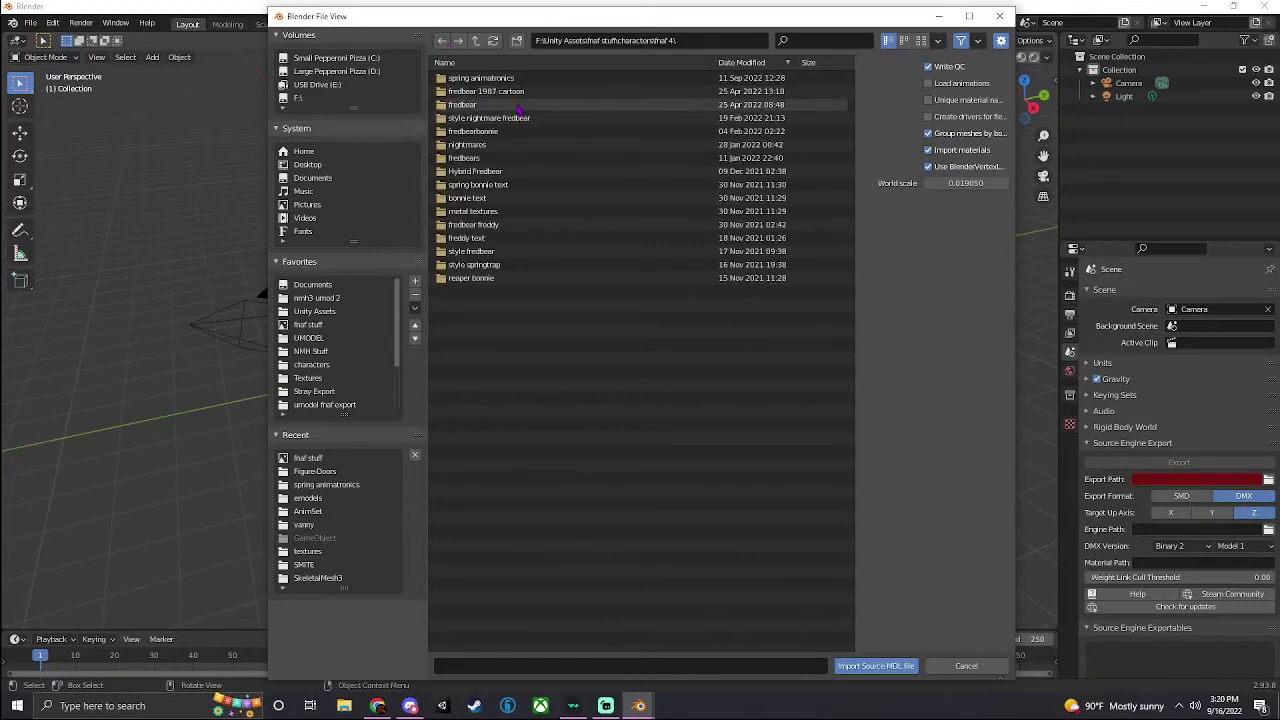
double_click(518, 108)
double_click(488, 80)
left_click(442, 41)
left_click(442, 41)
Import ispringbonnie.mdl from the emodels folder within the spring animatronics model files
double_click(490, 78)
double_click(490, 89)
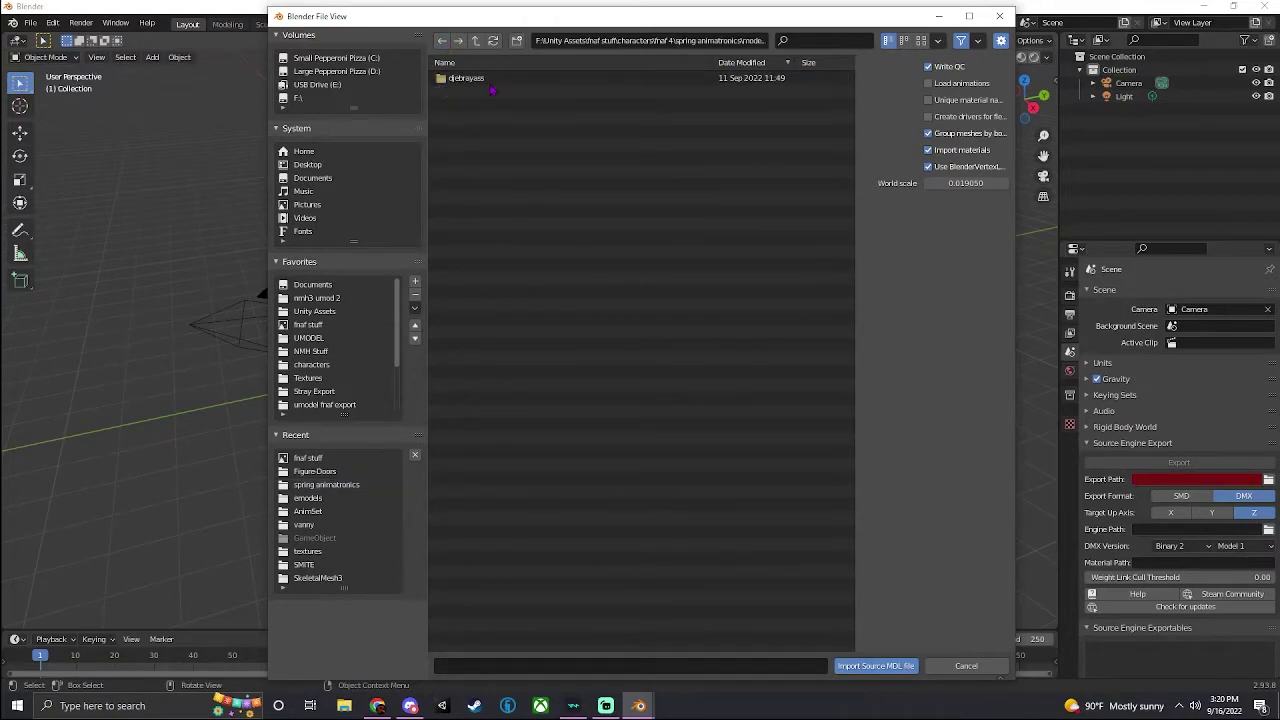
left_click(494, 80)
double_click(494, 80)
double_click(494, 80)
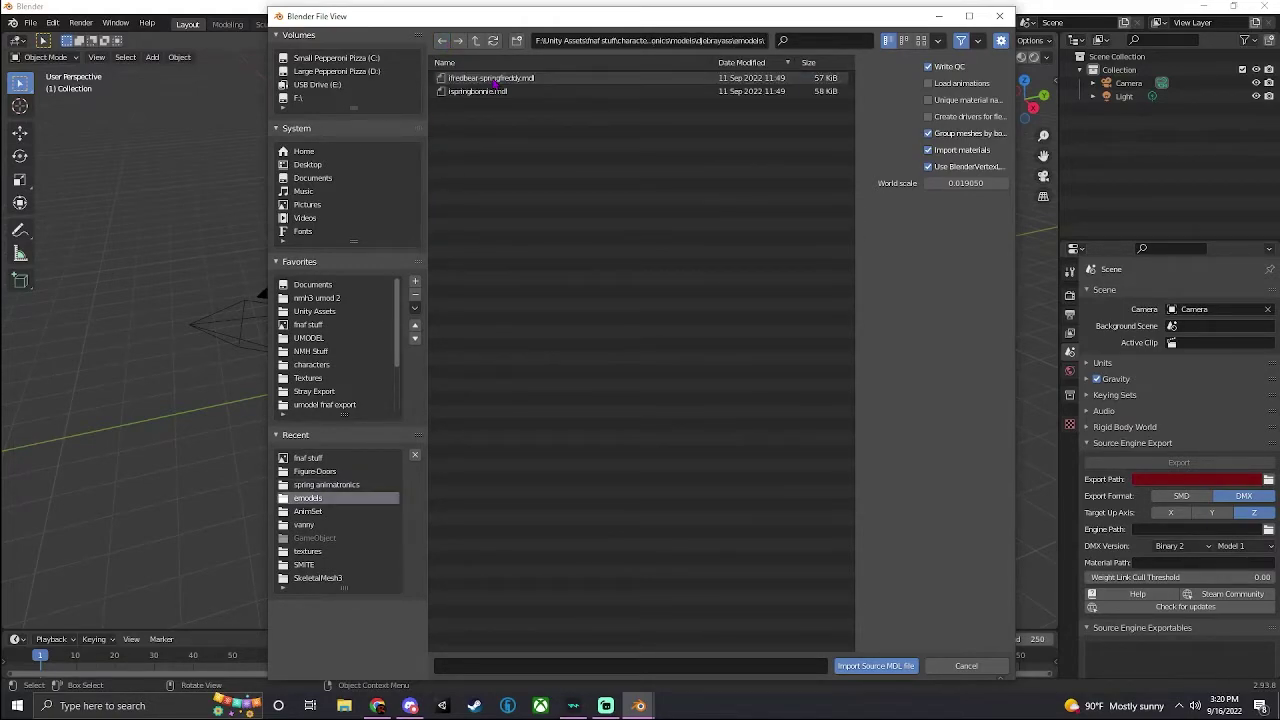
left_click(538, 91)
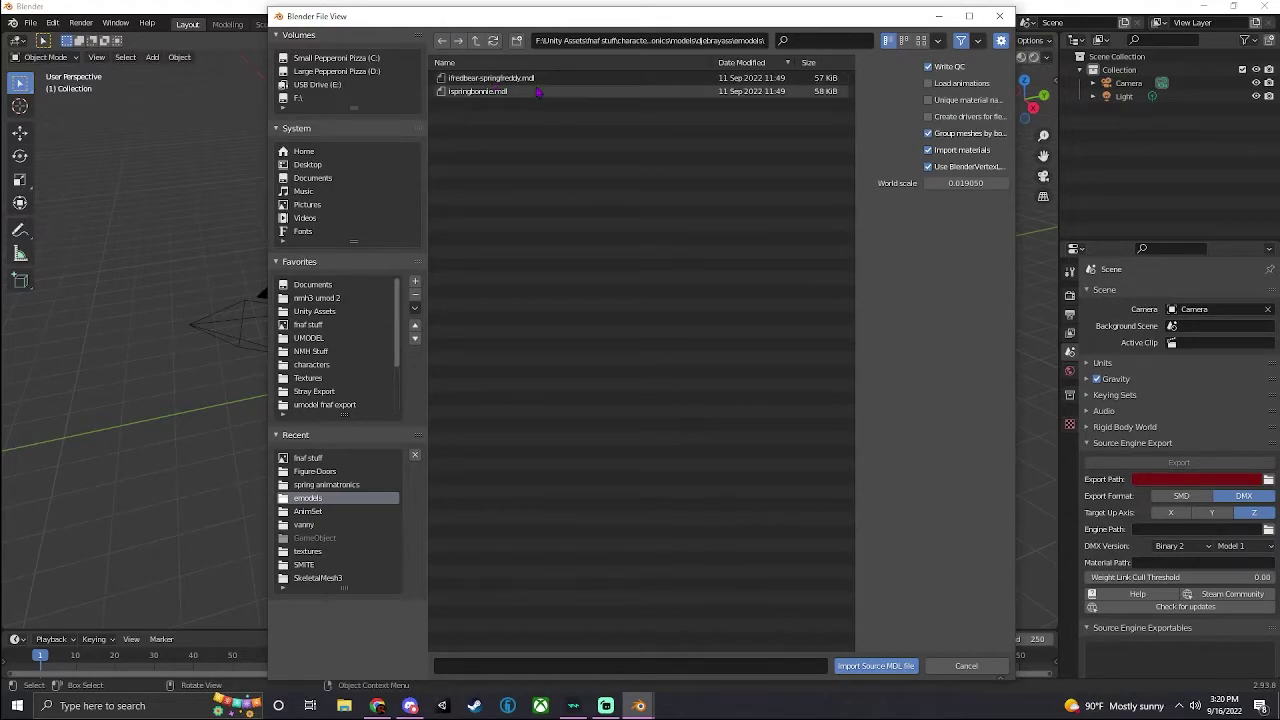
double_click(538, 91)
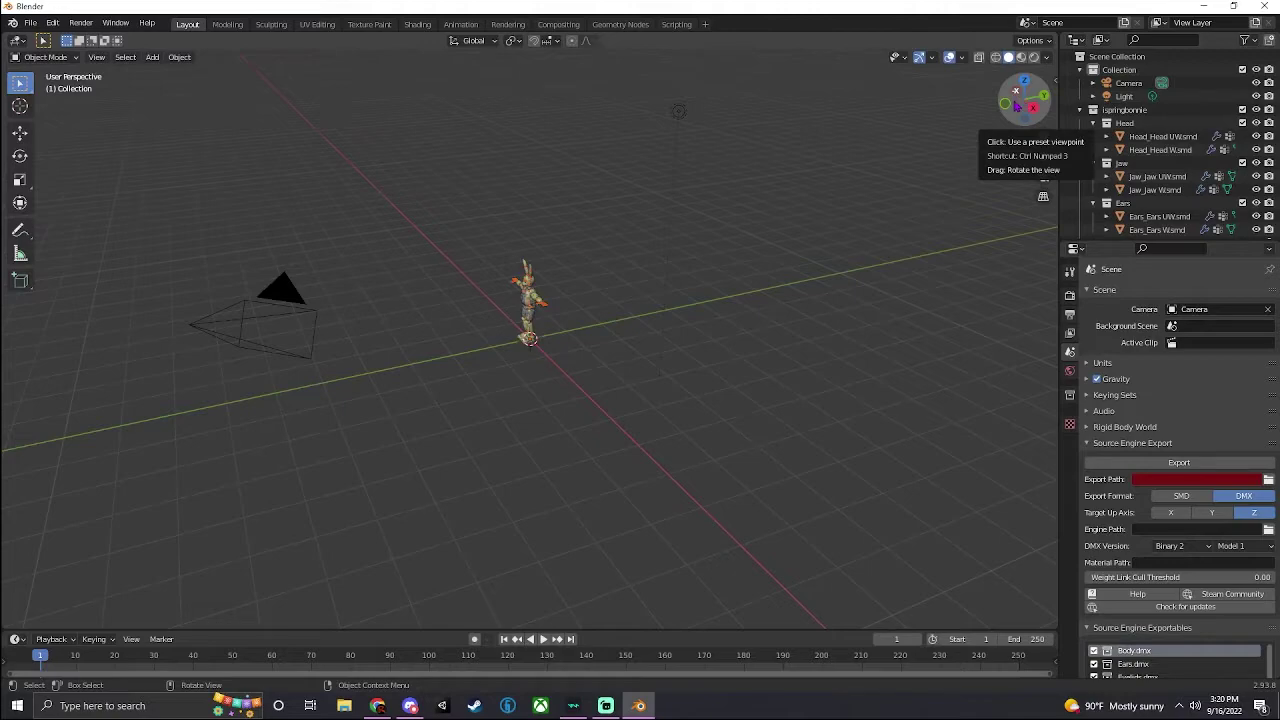
Examine the imported rabbit model up close and the list of its body-part meshes in the outliner
left_click_drag(1028, 100, 1020, 94)
scroll(771, 234, "up", 6)
middle_click_drag(686, 197, 706, 306, "shift")
scroll(694, 280, "up", 5)
middle_click_drag(680, 260, 653, 416, "shift")
scroll(1131, 140, "down", 10)
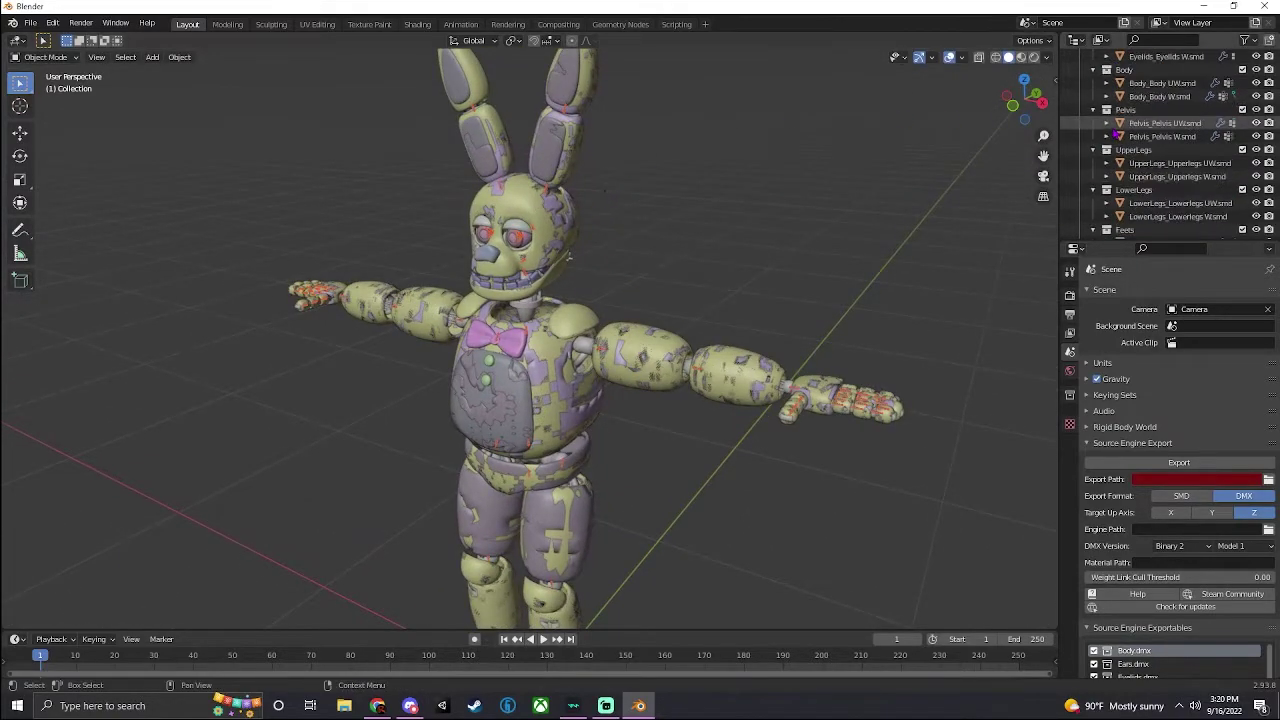
scroll(1131, 140, "down", 10)
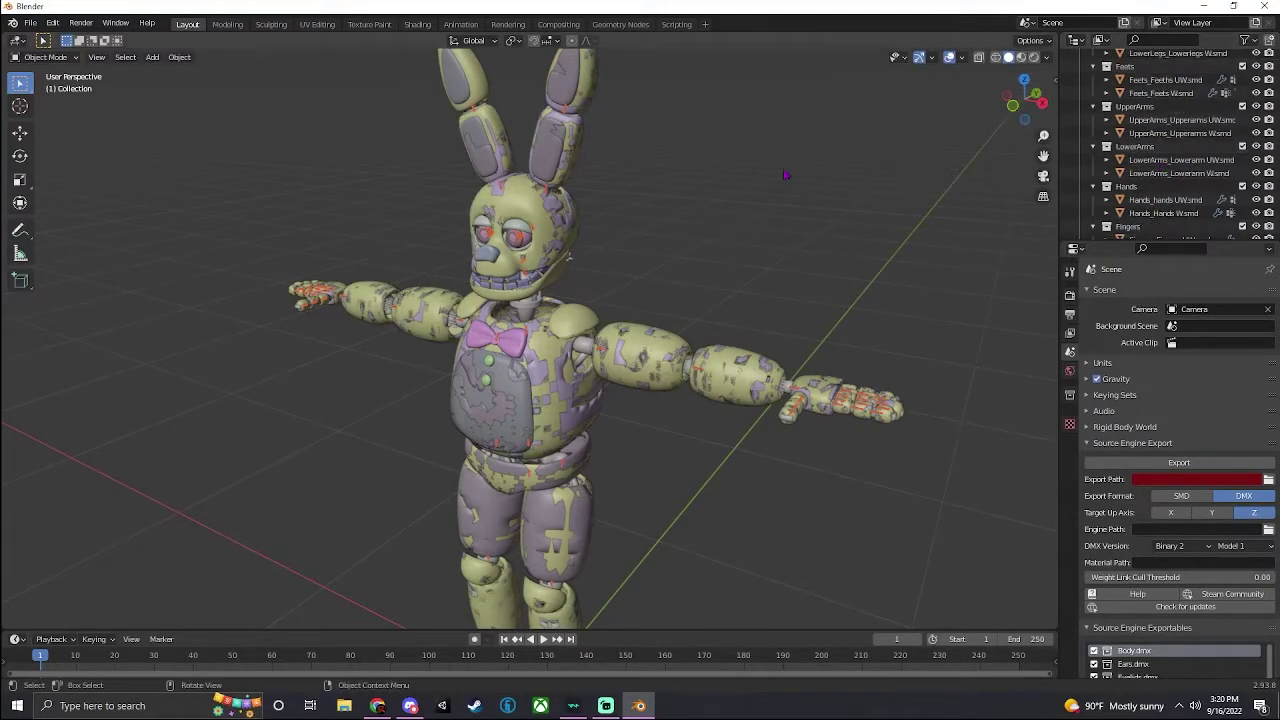
scroll(1173, 93, "up", 5)
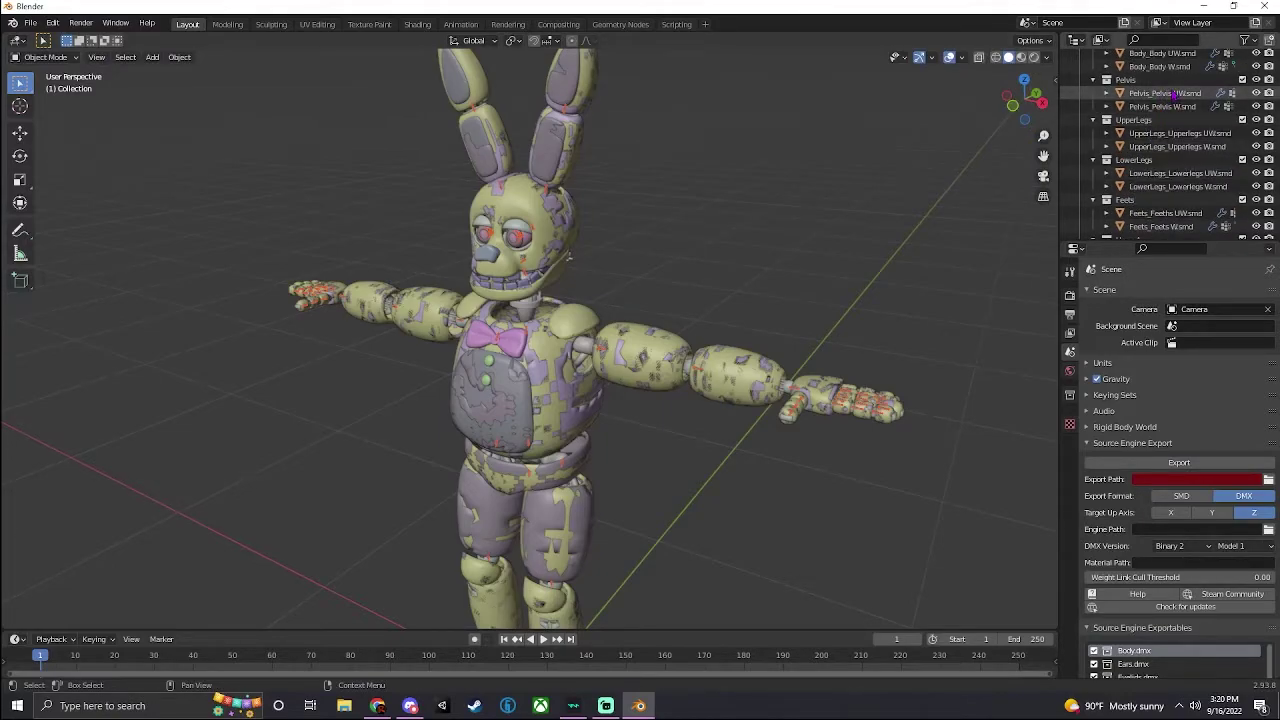
scroll(1173, 93, "up", 6)
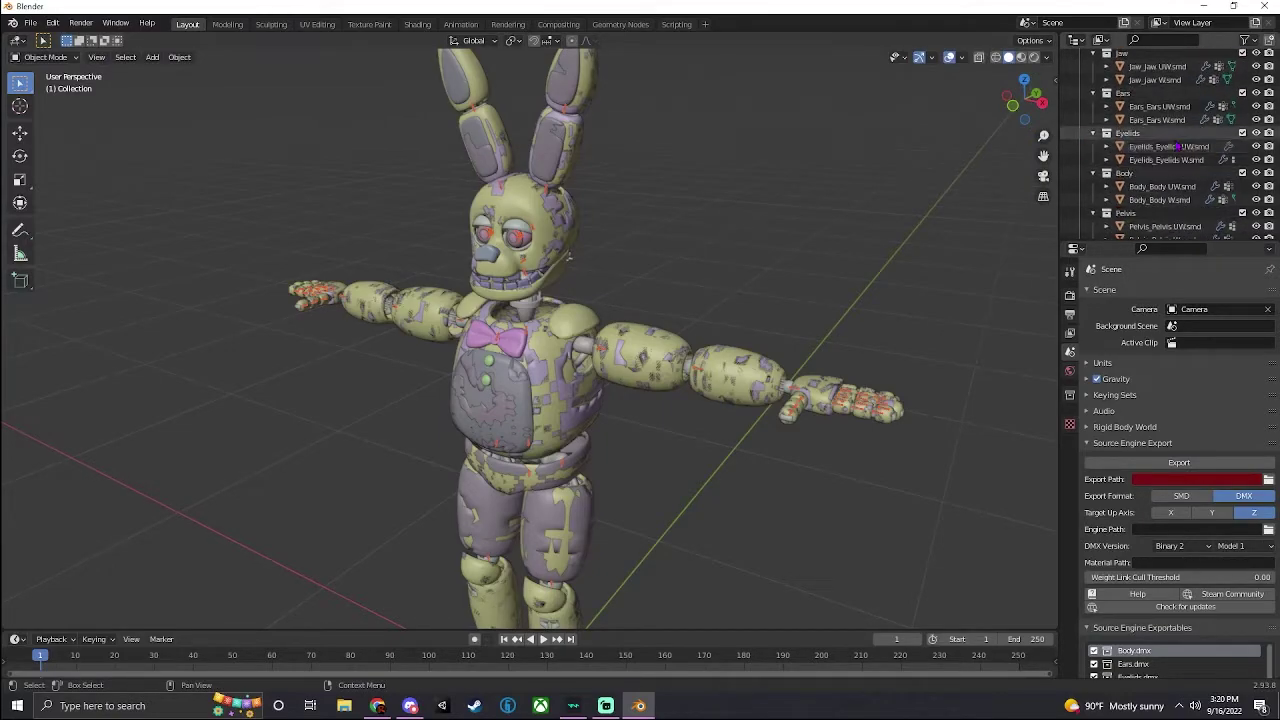
Hide the W versions of the head, jaw and ears meshes in the viewport
left_click_drag(1025, 118, 730, 200)
scroll(718, 205, "up", 4)
middle_click_drag(586, 214, 590, 300, "shift")
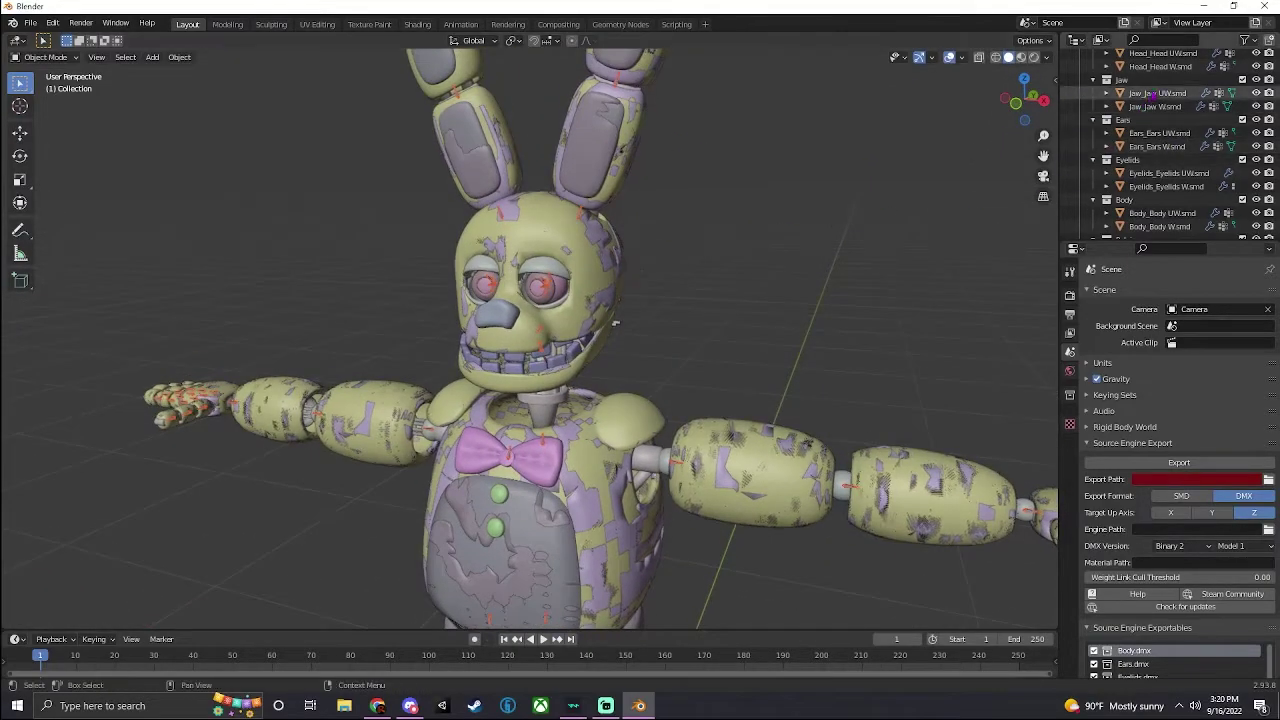
scroll(1250, 128, "up", 2)
left_click(1256, 119)
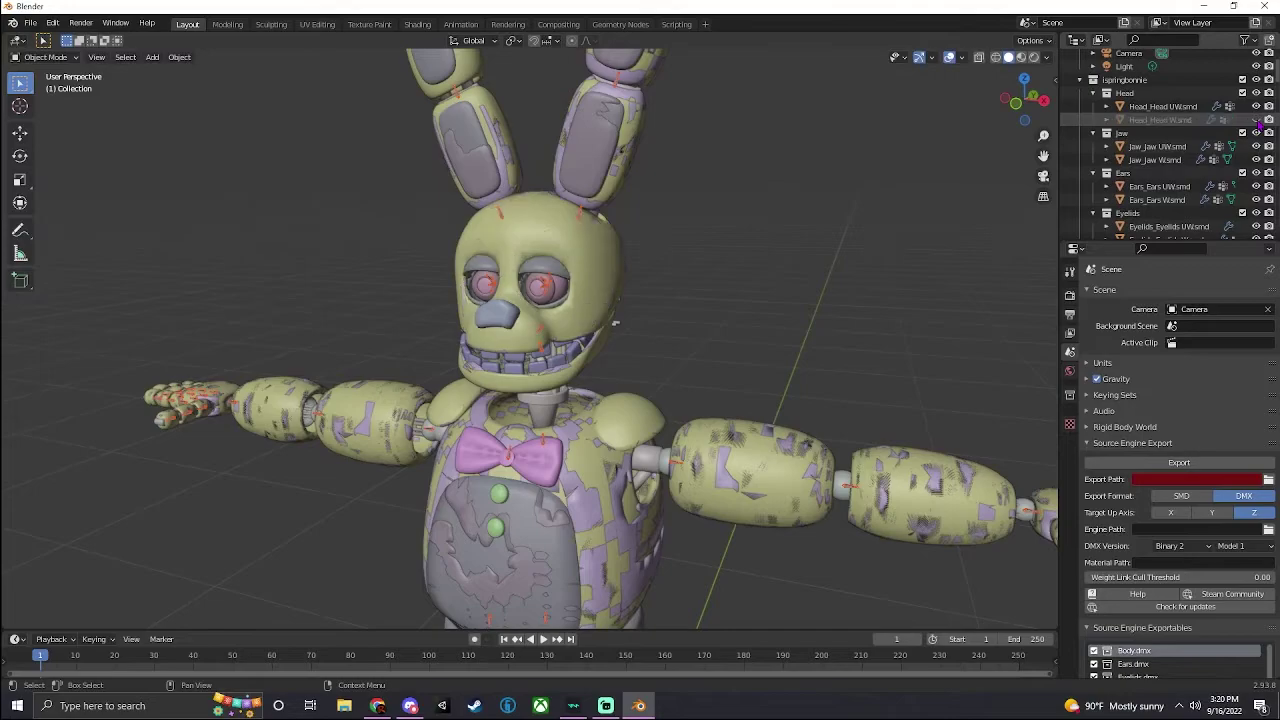
left_click(1256, 159)
left_click(1256, 200)
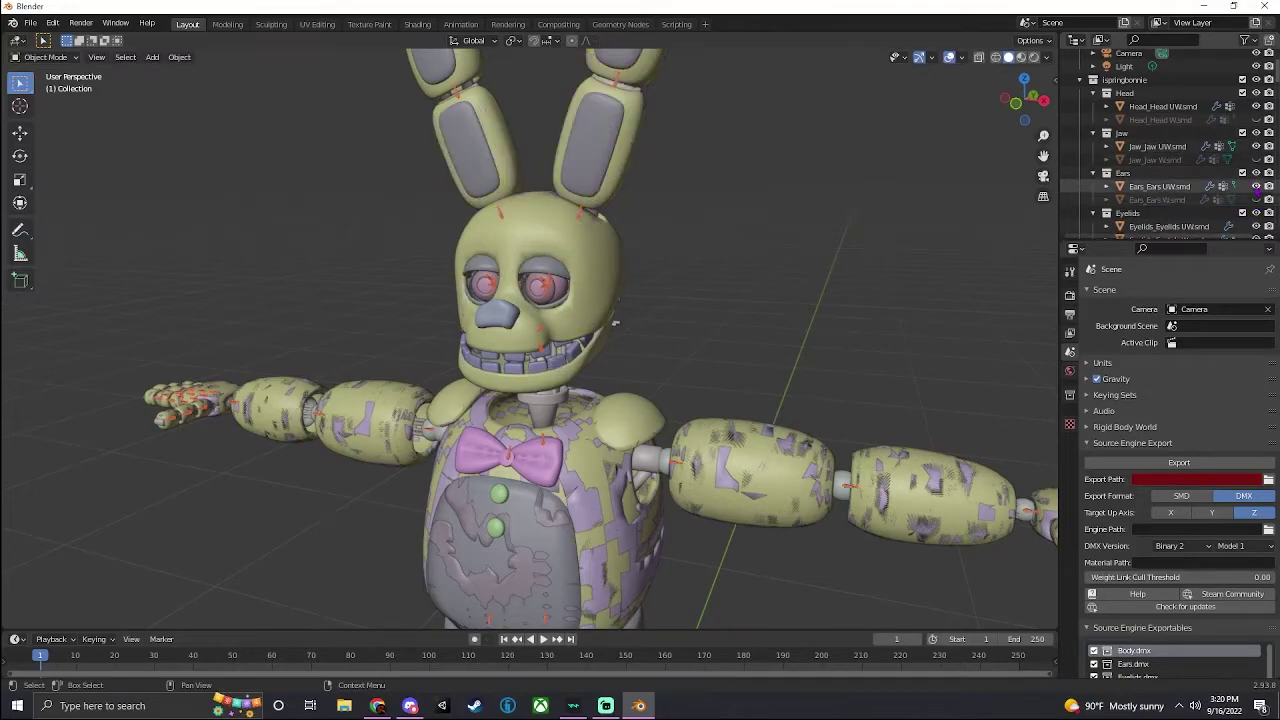
Hide the W versions of the eyelids, body and pelvis meshes
scroll(1256, 195, "down", 2)
left_click(1256, 186)
scroll(1256, 186, "down", 2)
left_click(1256, 173)
scroll(1256, 186, "down", 1)
left_click(1256, 186)
Hide the W versions of the upper legs, lower legs and feet meshes
scroll(1256, 190, "down", 2)
left_click(1256, 173)
left_click(1256, 213)
scroll(1256, 190, "down", 3)
left_click(1256, 173)
Hide the W versions of the upper arms, lower arms, hands and fingers meshes
left_click(1256, 213)
scroll(1256, 200, "down", 2)
left_click(1256, 197)
scroll(1256, 195, "down", 3)
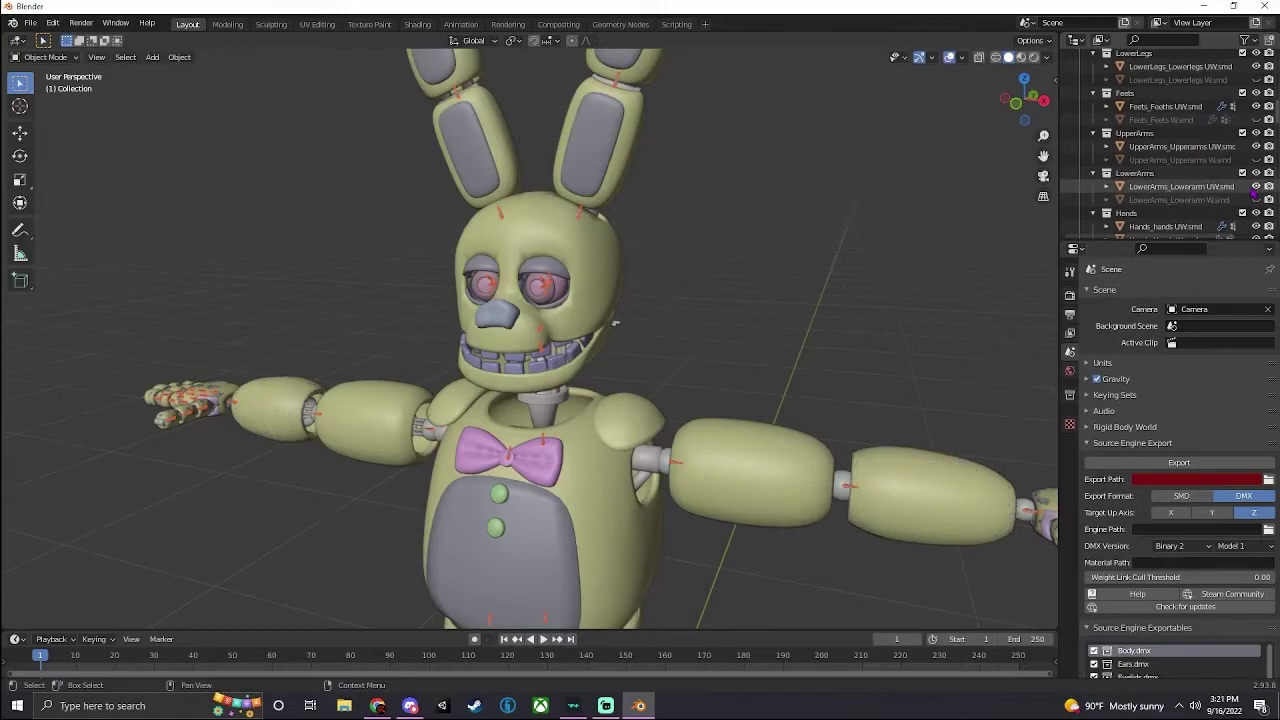
left_click(1258, 180)
scroll(1258, 185, "down", 2)
left_click(1258, 199)
Turn on the Statistics overlay in the viewport while the whole character is in view
scroll(1250, 190, "down", 3)
scroll(650, 285, "down", 5)
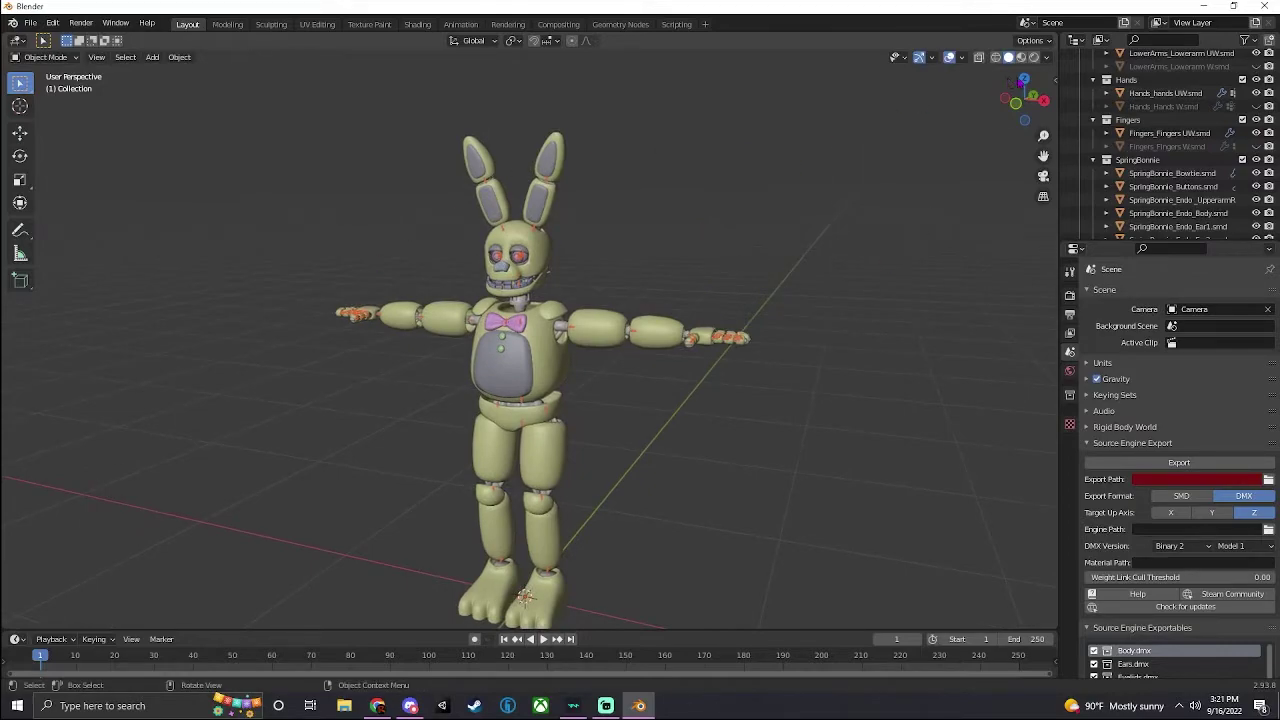
left_click_drag(1025, 85, 1008, 88)
left_click(962, 58)
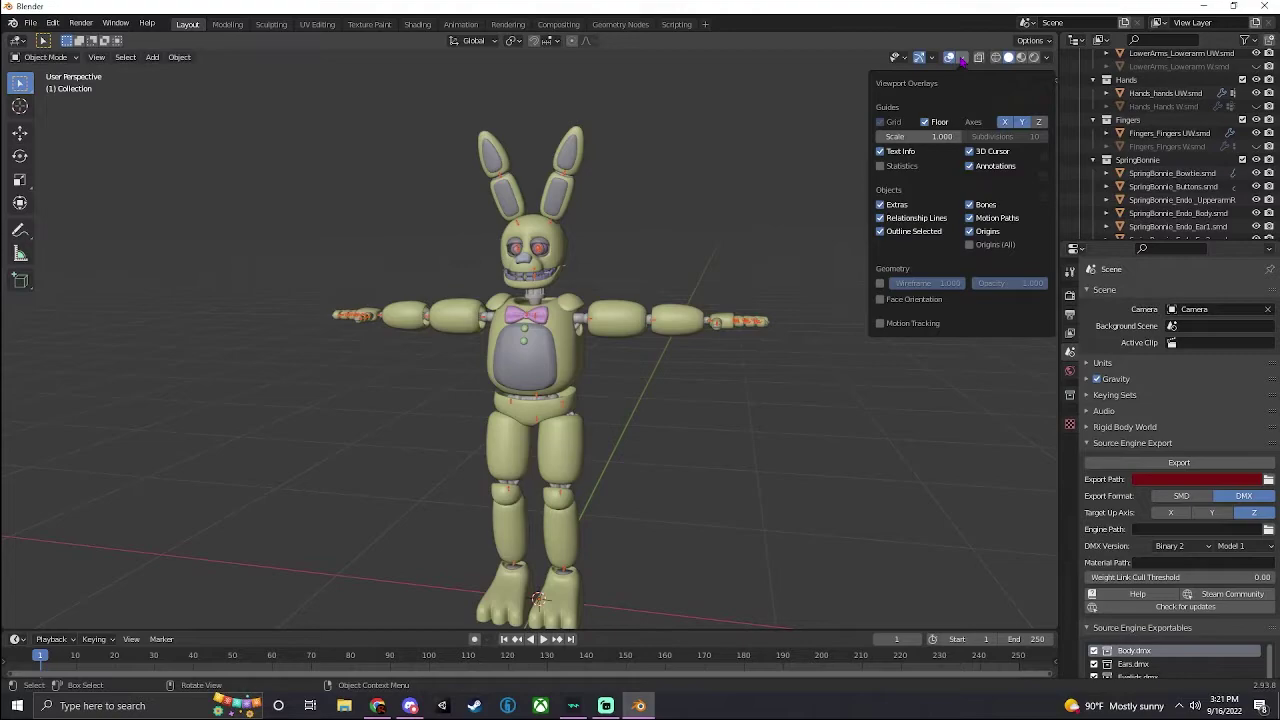
left_click(880, 165)
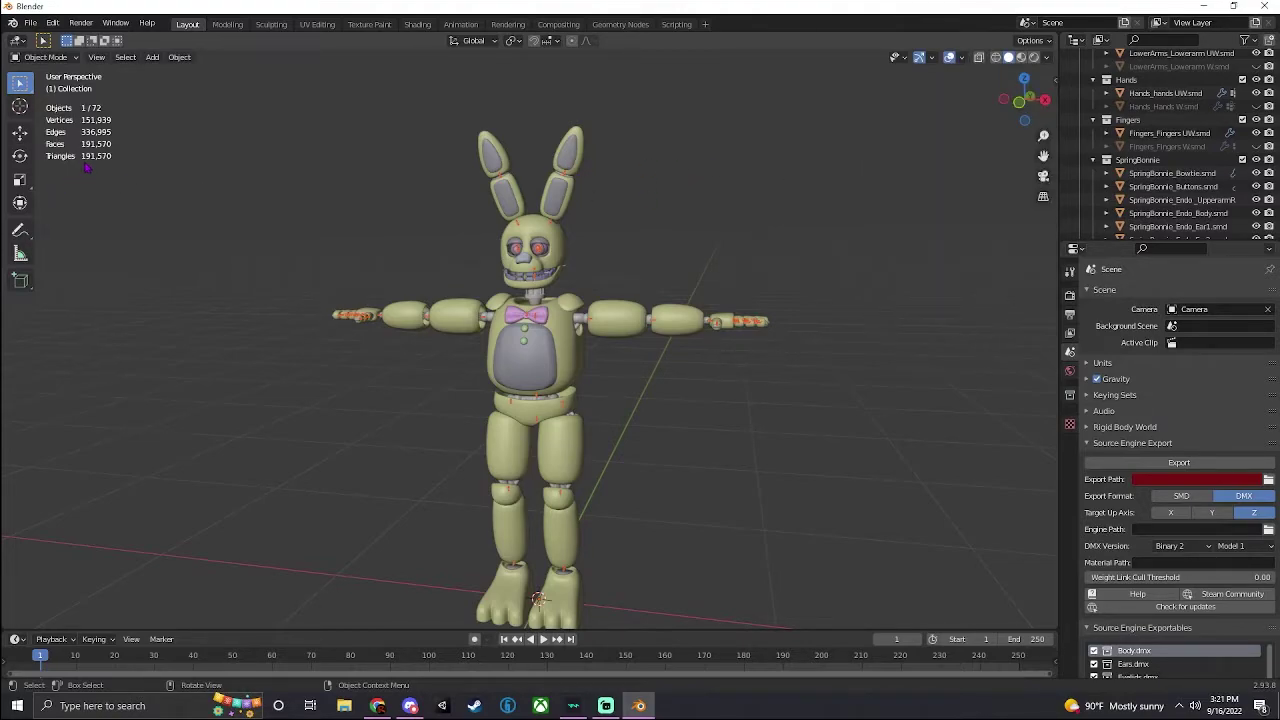
Select the bowtie mesh and look through the meshes listed in the SpringBonnie collection
scroll(1250, 135, "down", 3)
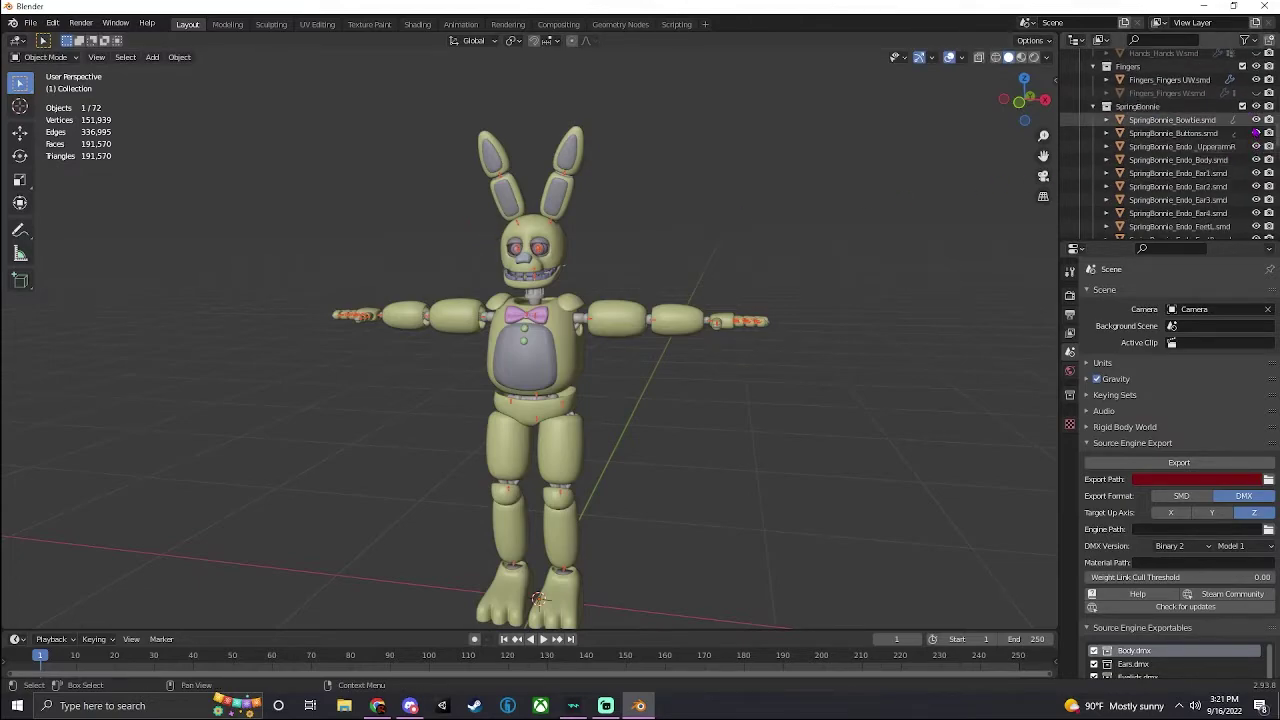
left_click(1150, 120)
scroll(1153, 232, "down", 5)
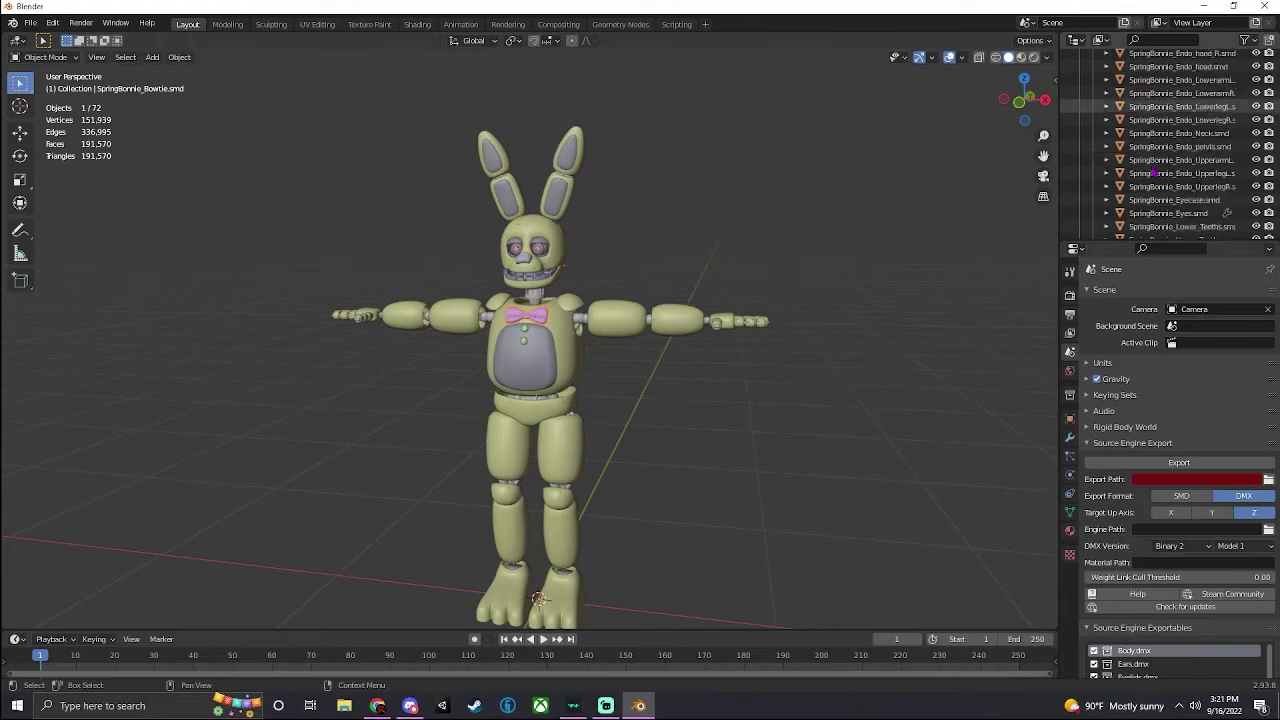
scroll(1155, 173, "up", 7)
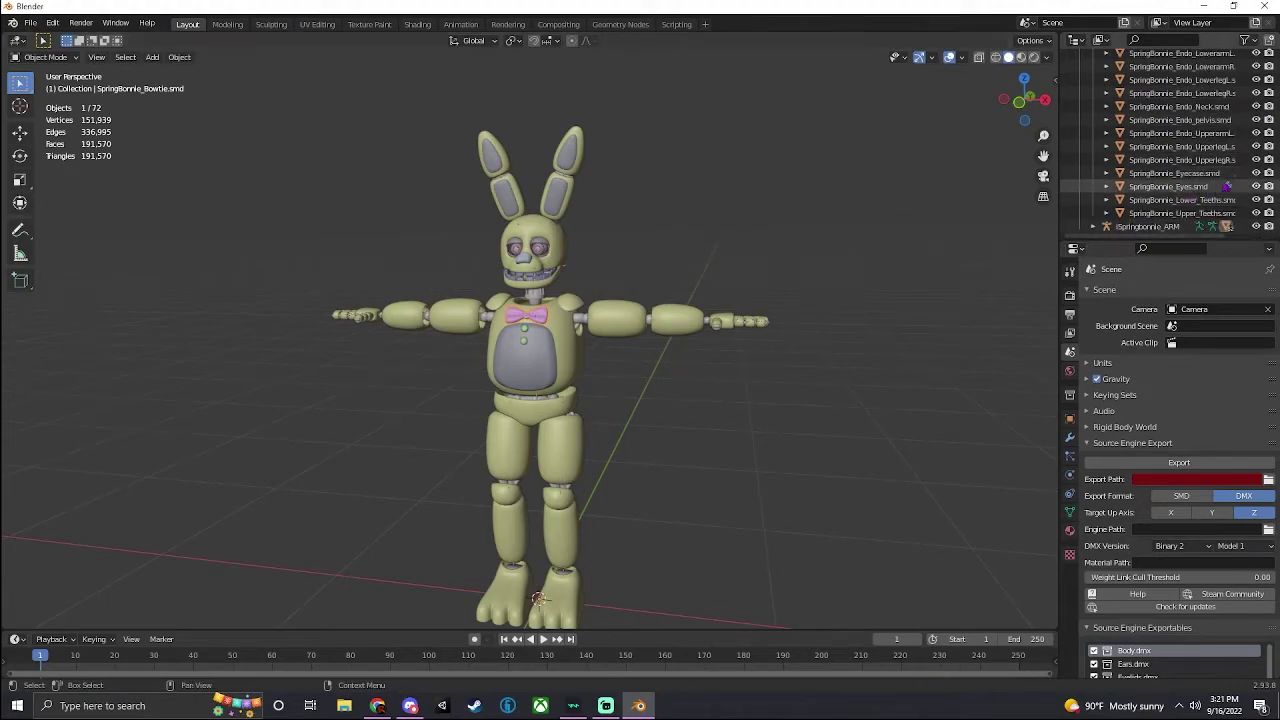
scroll(1253, 173, "up", 8)
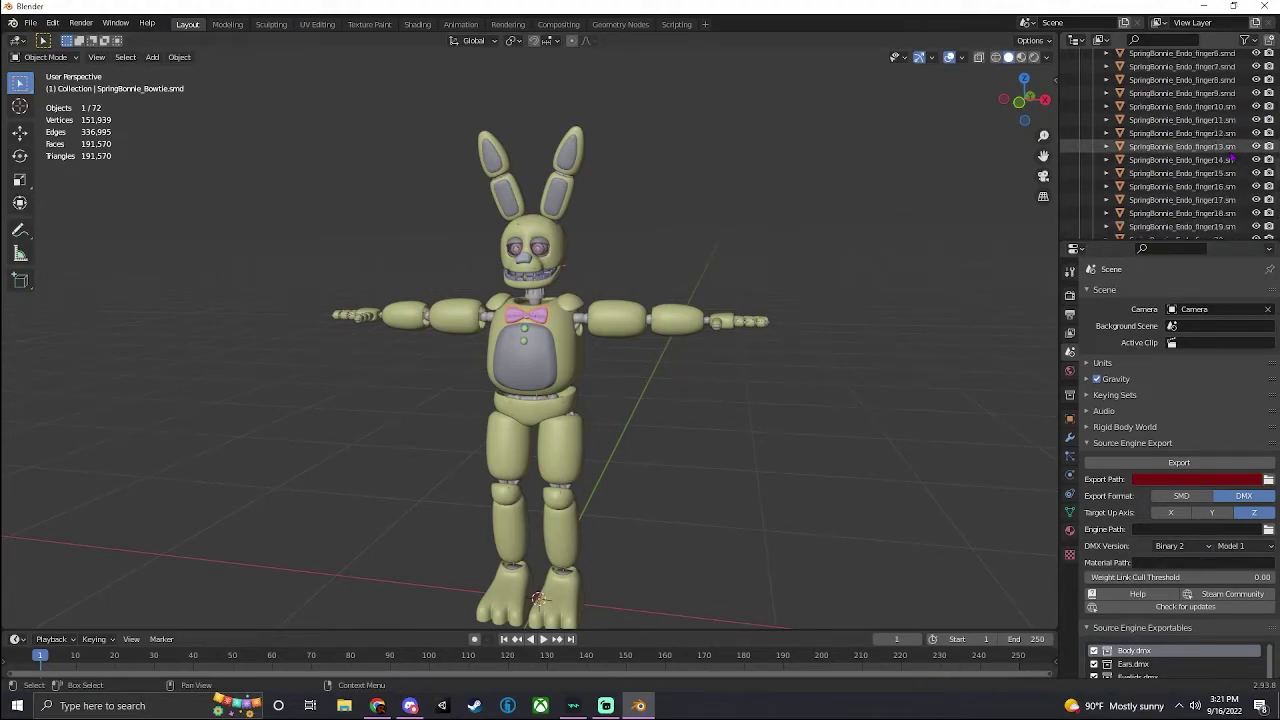
scroll(575, 220, "up", 2)
Delete the character's head shell mesh, Head_Head UW.smd
left_click(575, 220)
left_click_drag(1023, 100, 772, 208)
scroll(772, 208, "up", 3)
key("Delete")
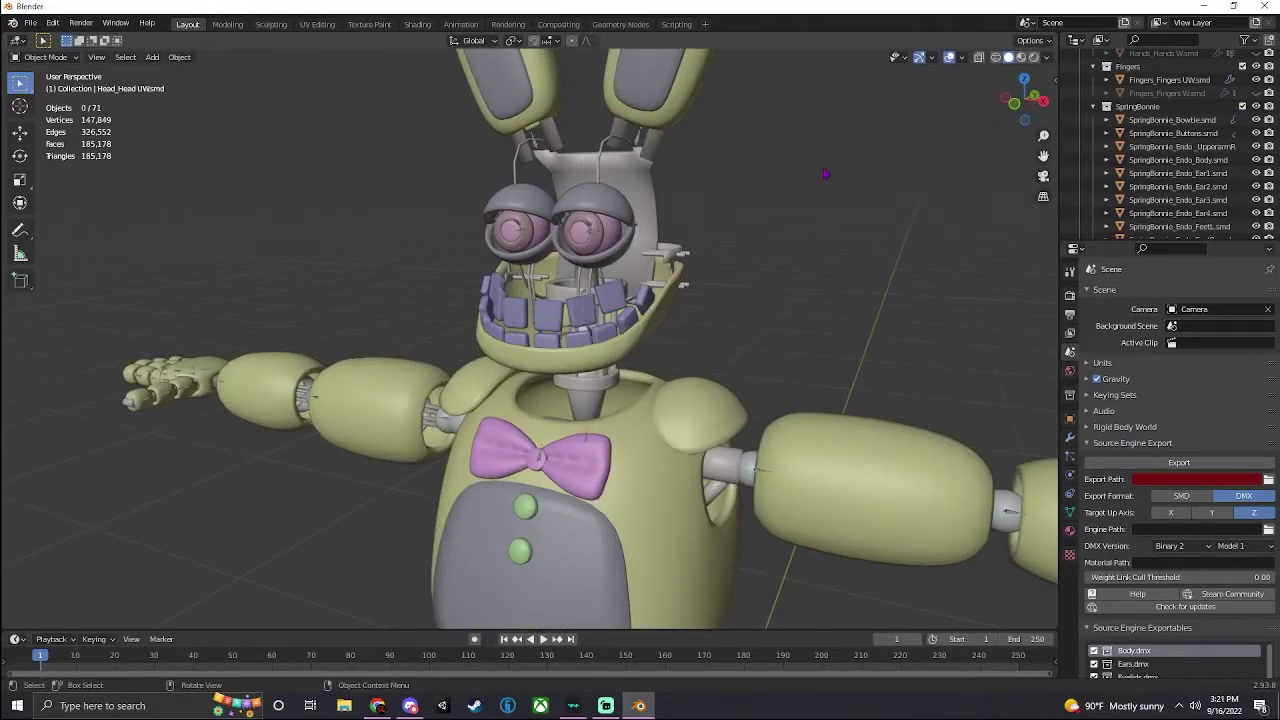
Undo the deletion of the character's head shell mesh
mouse_move(1023, 100)
left_mouse_down()
mouse_move(860, 115)
mouse_move(1020, 102)
left_mouse_up()
key("ctrl+z")
scroll(838, 182, "down", 4)
left_click(810, 258)
middle_click_drag(719, 273, 712, 190, "shift")
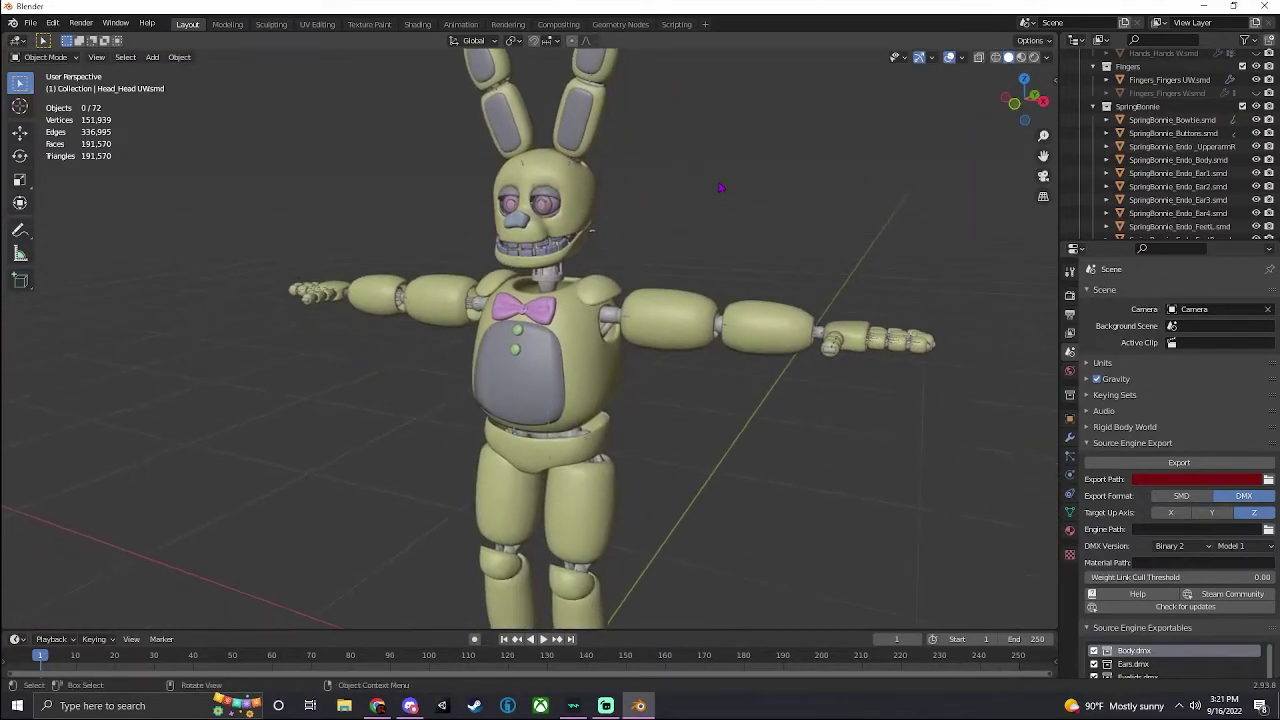
Add a Decimate modifier to the head shell mesh, Head_Head UW.smd, and set its collapse ratio to 0.5
left_click(598, 192)
scroll(695, 220, "up", 3)
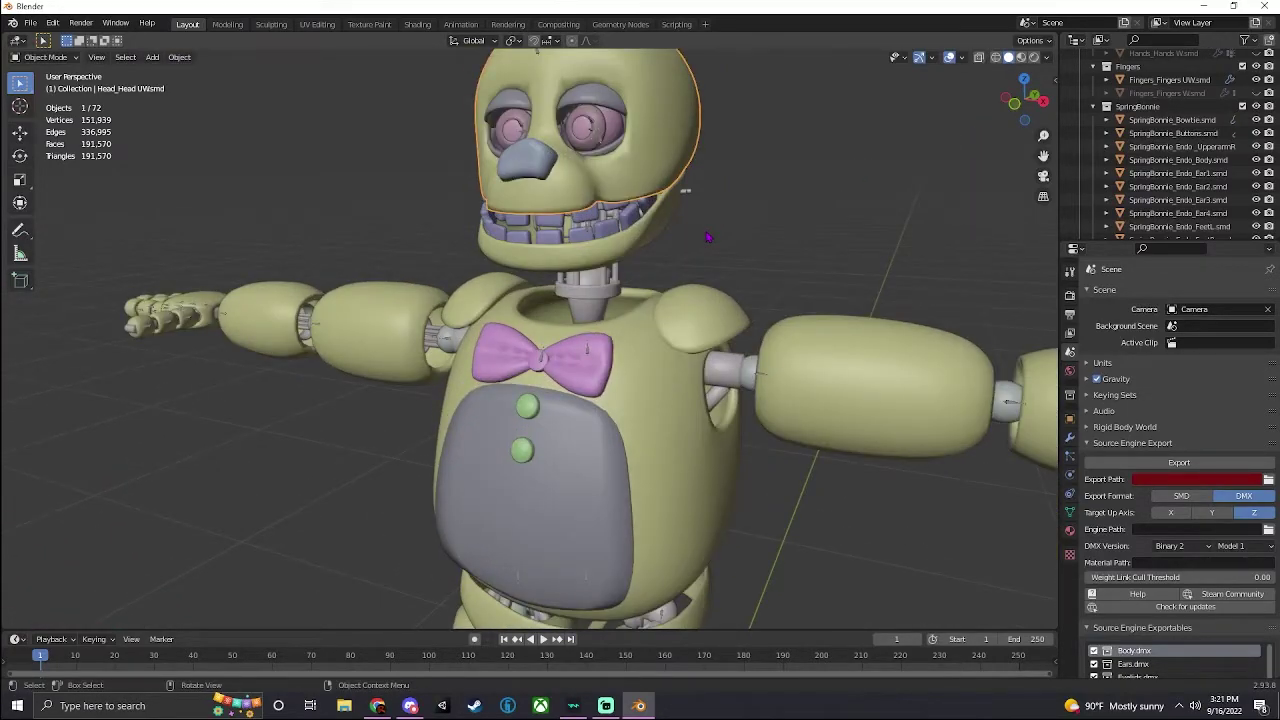
scroll(1165, 69, "up", 5)
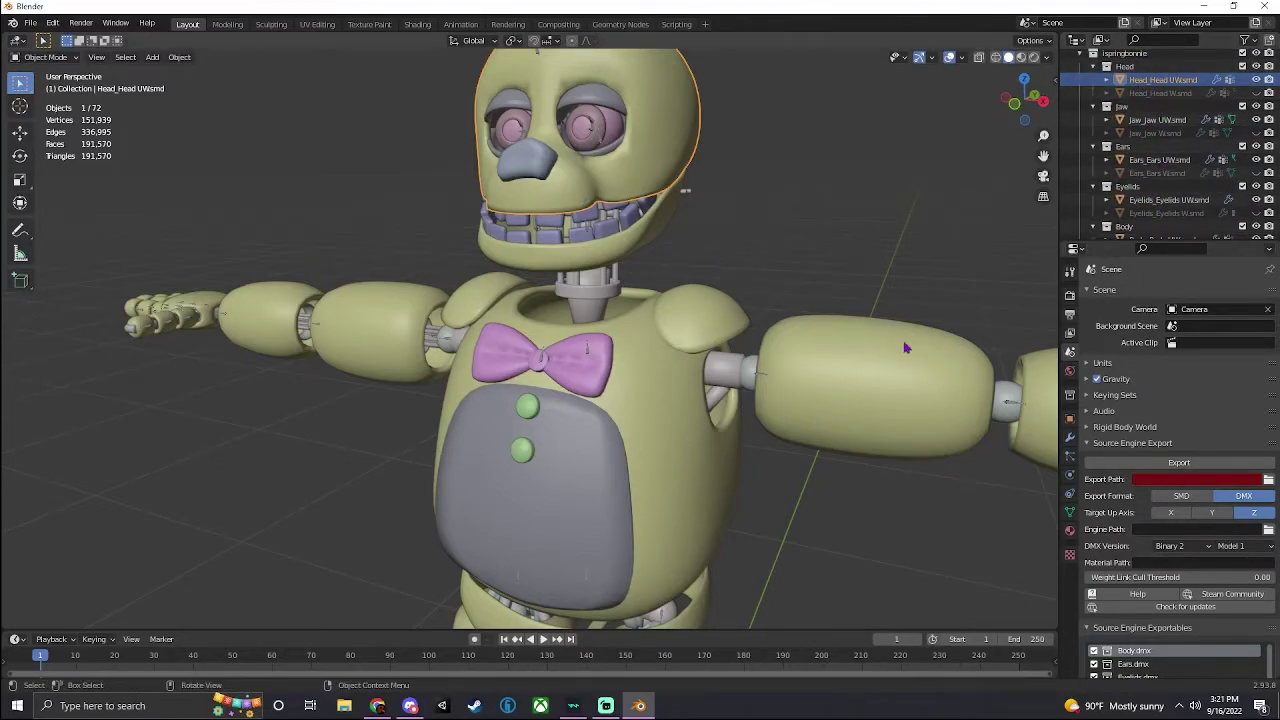
middle_click_drag(815, 186, 815, 232, "shift")
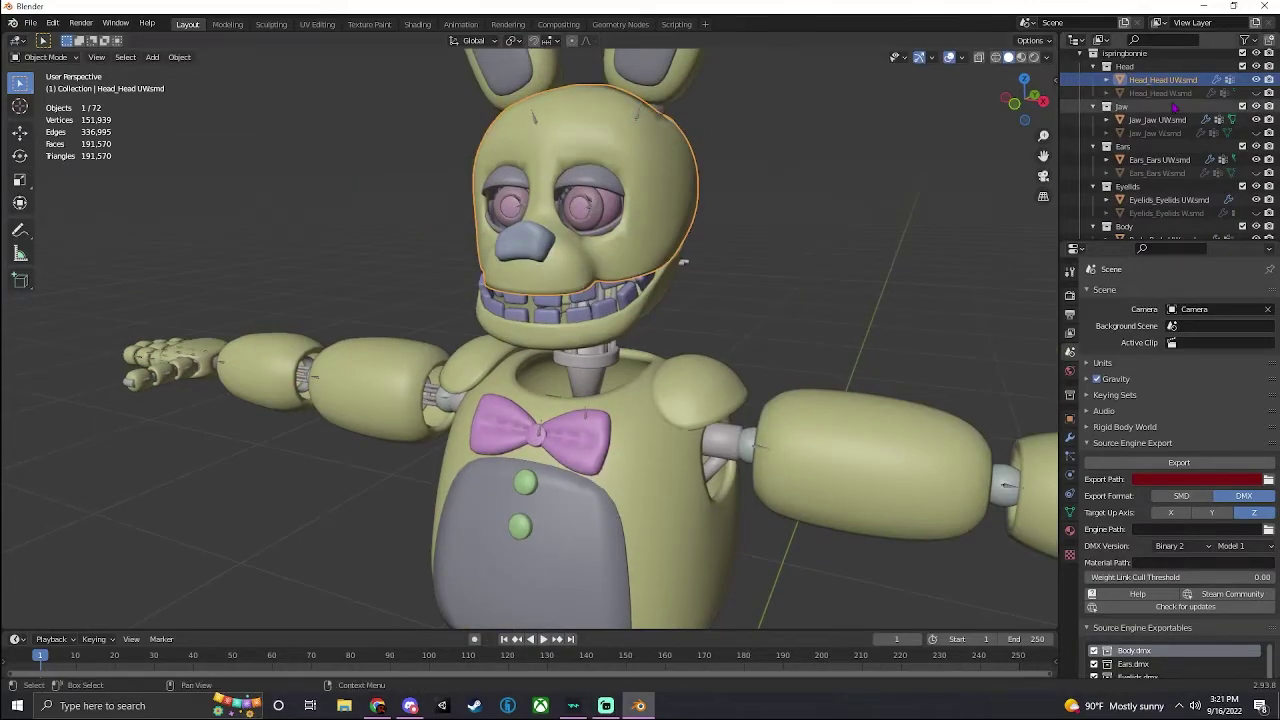
left_click(1069, 437)
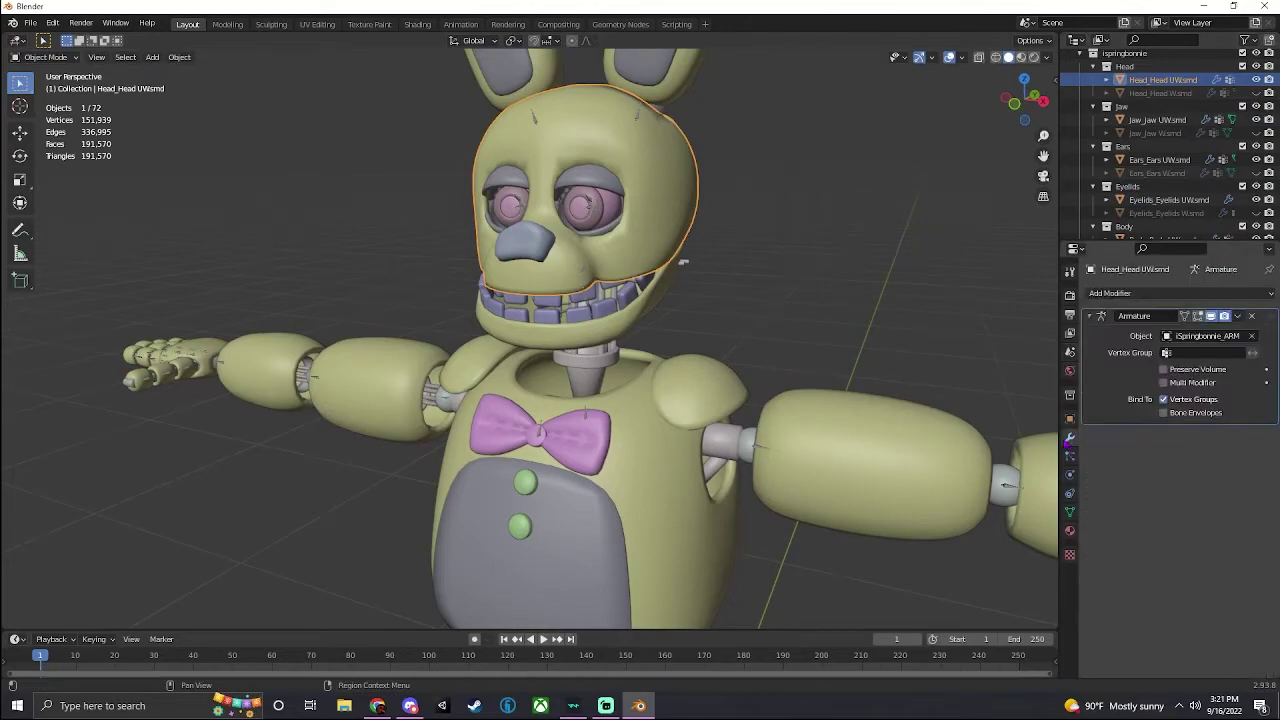
left_click(1146, 295)
left_click(1028, 390)
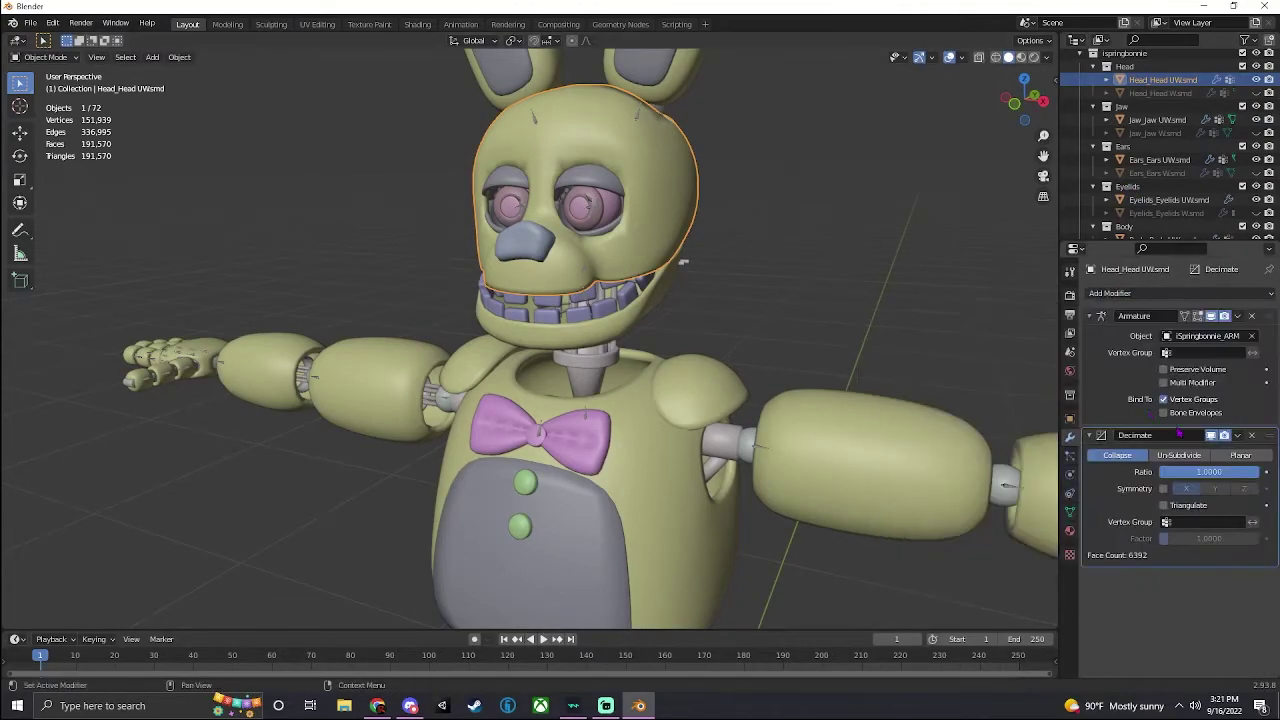
left_click(1217, 472)
type("0.5")
key("Return")
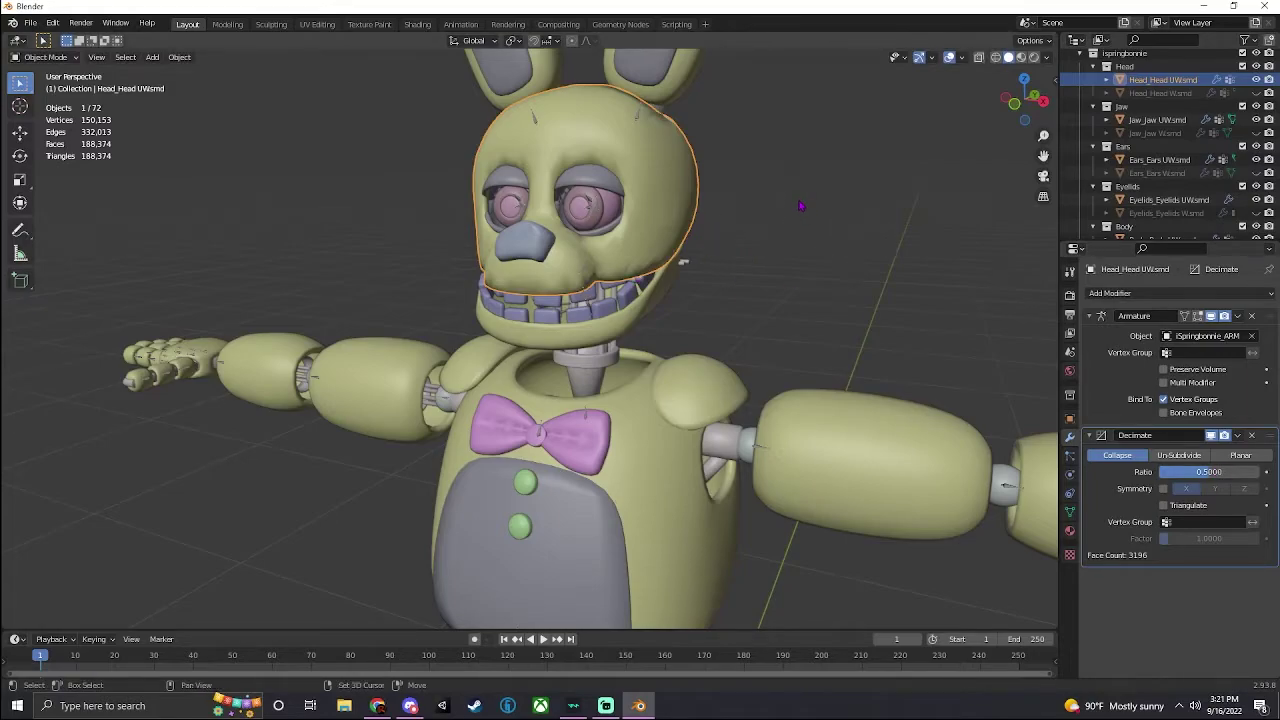
middle_click_drag(797, 200, 828, 244)
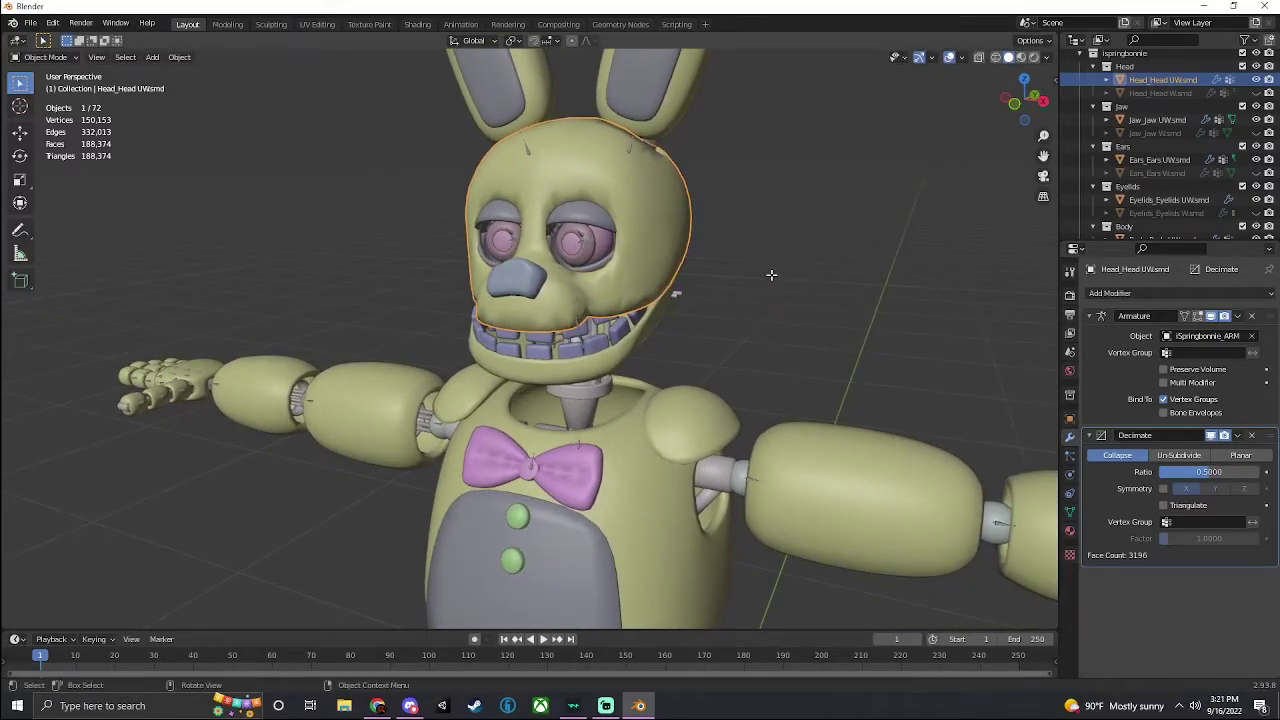
Merge all vertices of the head shell mesh by distance, return to Object Mode and inspect the head from the side
key("Tab")
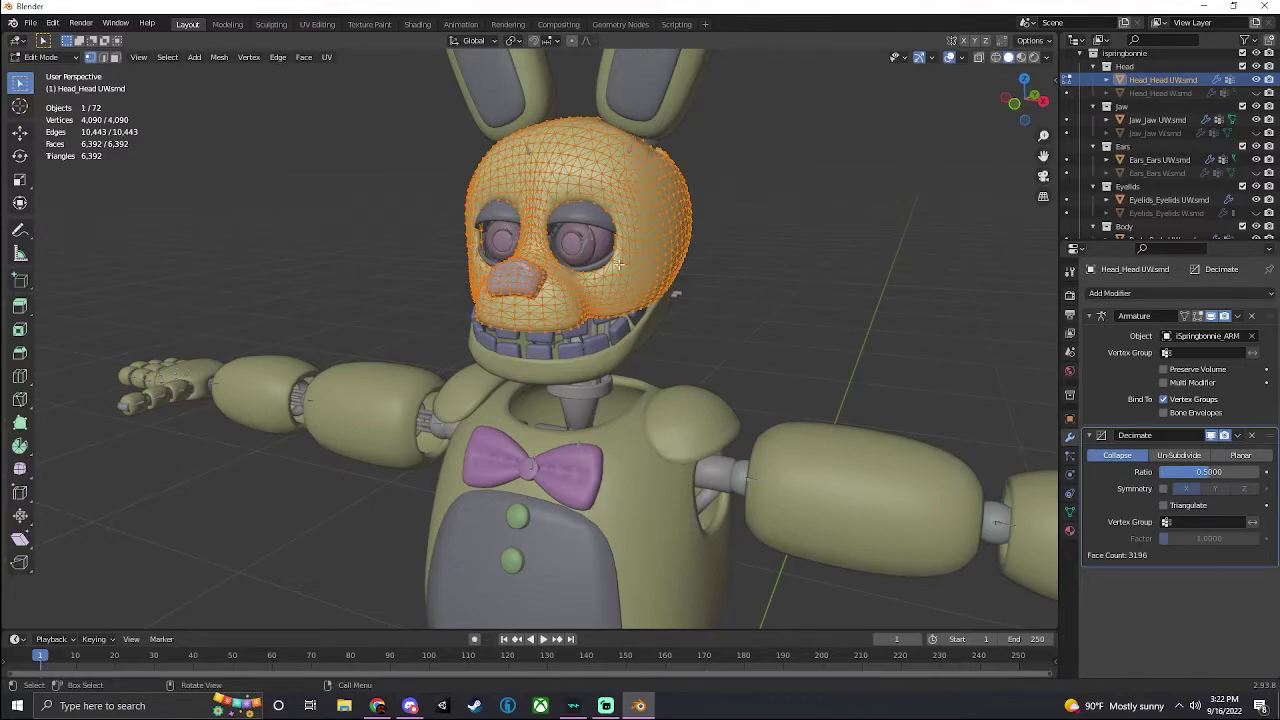
left_click(218, 58)
mouse_move(248, 352)
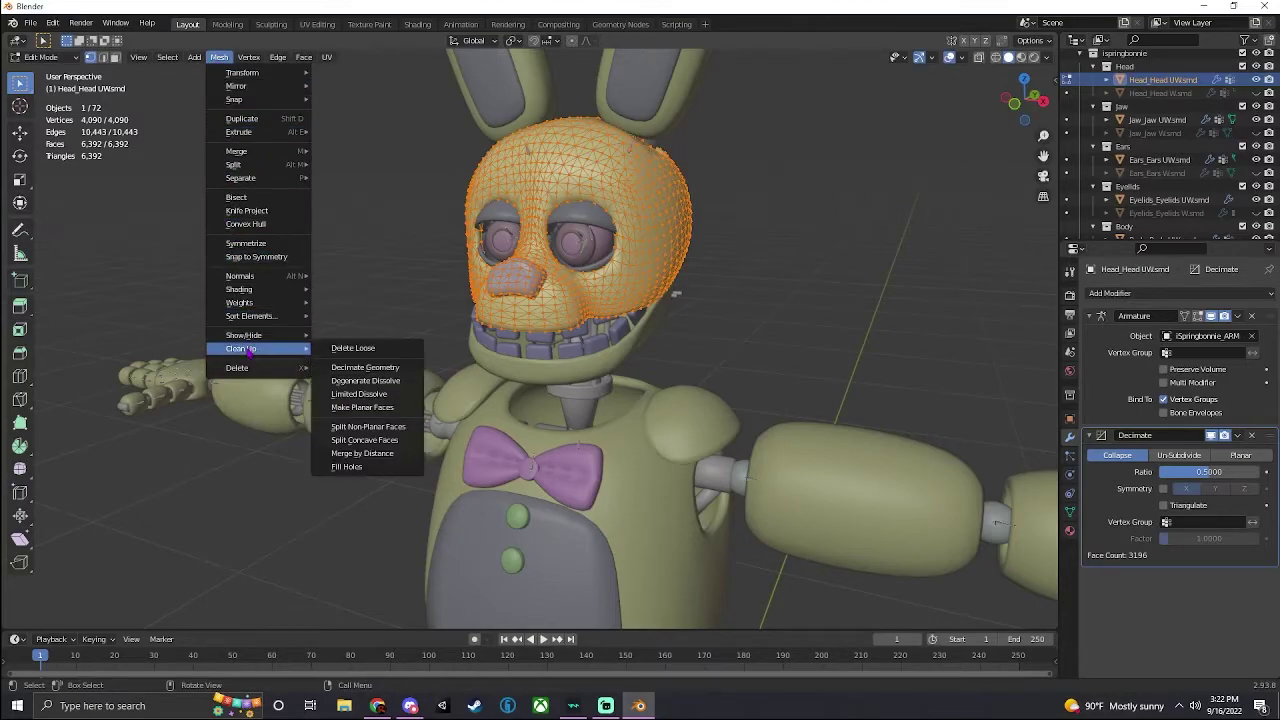
left_click(395, 452)
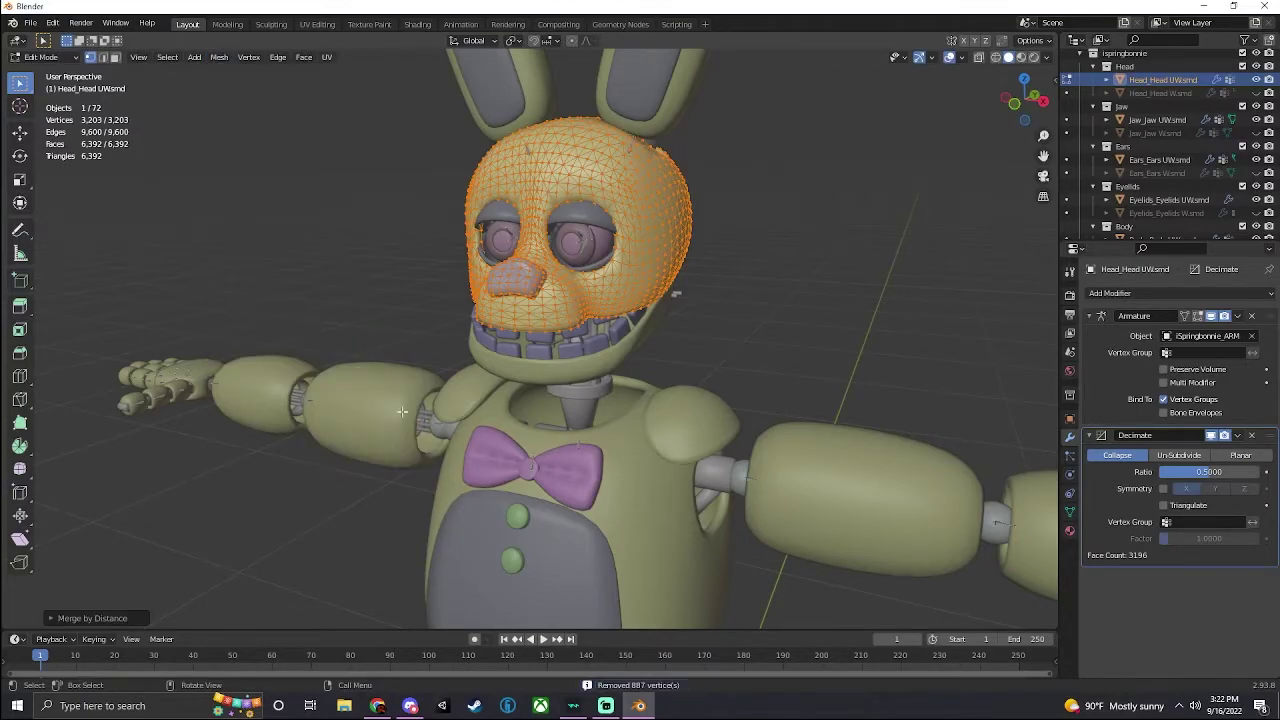
key("Tab")
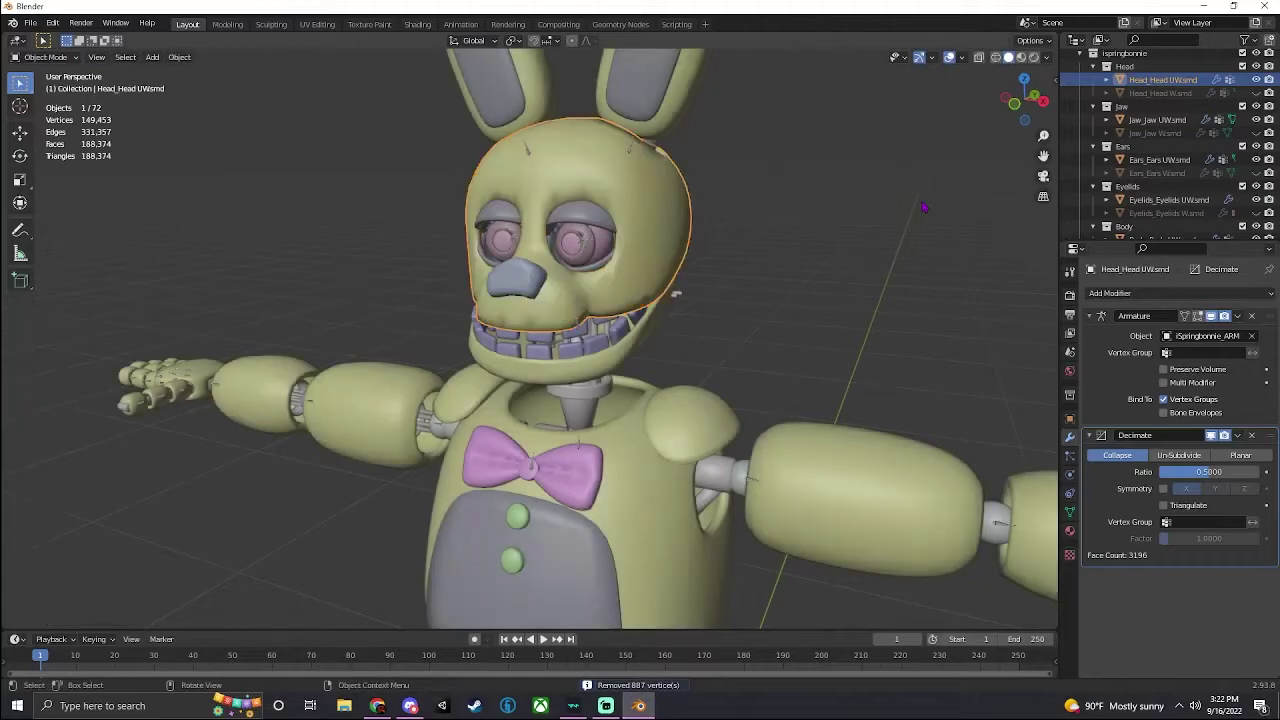
left_click_drag(1028, 100, 960, 102)
scroll(520, 130, "up", 4)
middle_click_drag(505, 110, 616, 288, "shift")
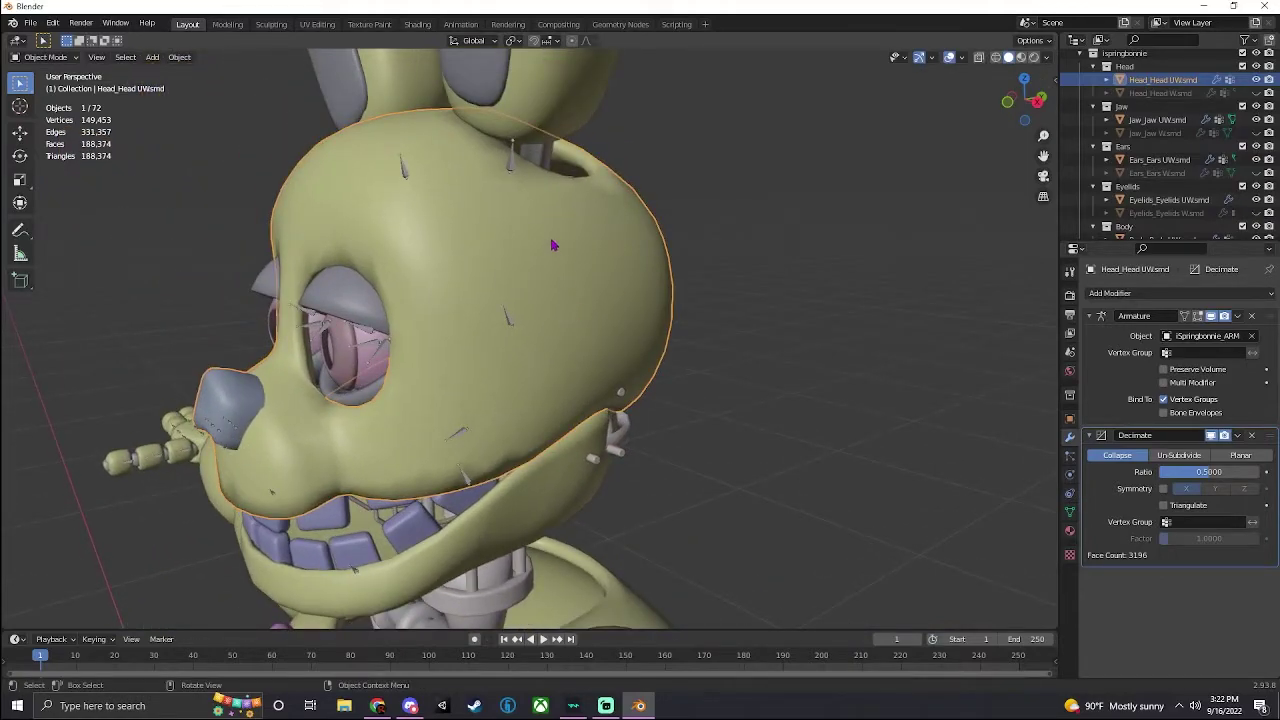
scroll(789, 258, "down", 3)
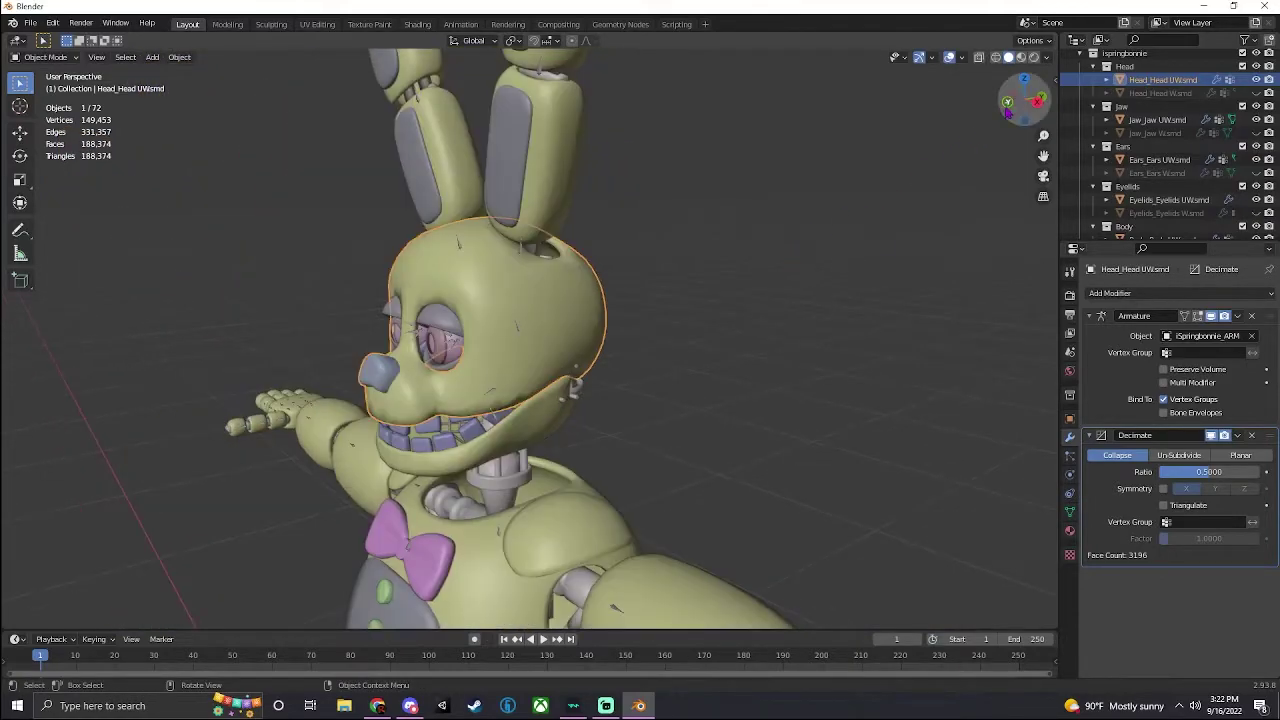
Add a Decimate modifier to the jaw mesh, Jaw_Jaw UW.smd, and reselect the head mesh to check its modifier settings
left_click_drag(1022, 102, 1024, 186)
left_click(1155, 120)
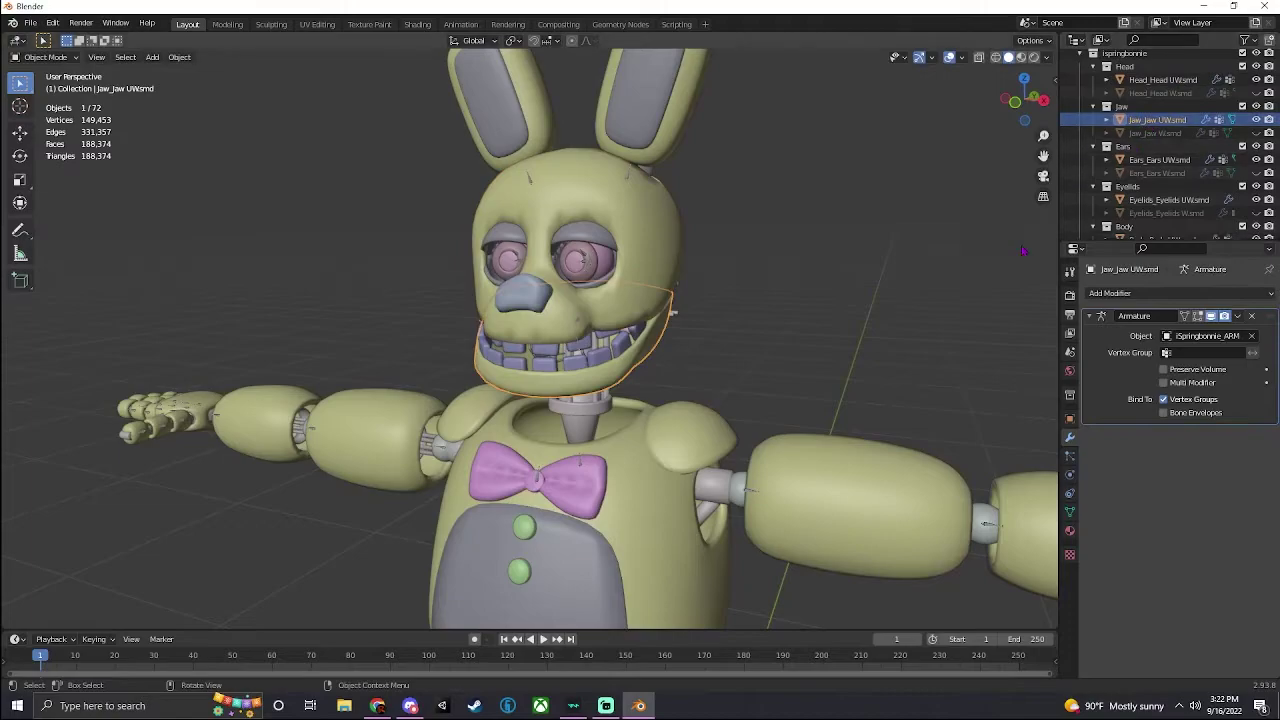
left_click(1160, 293)
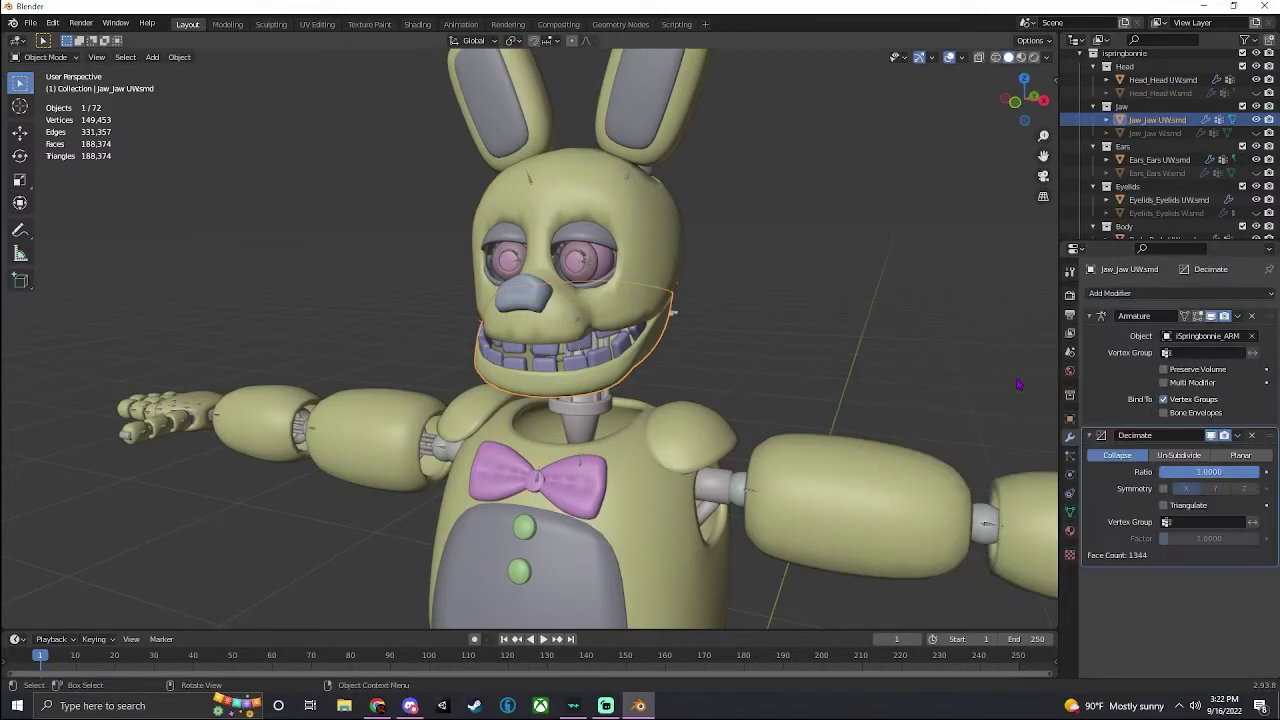
middle_click_drag(1015, 383, 971, 285, "shift")
left_click(1162, 79)
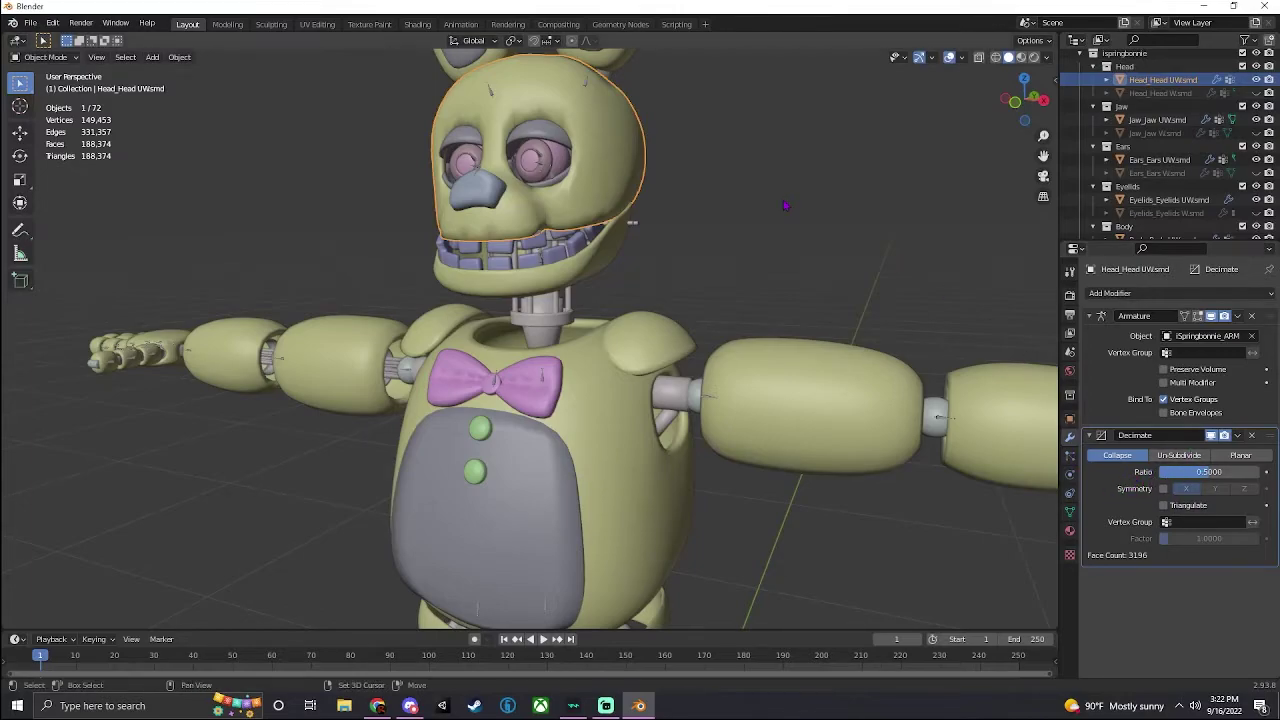
middle_click_drag(784, 204, 794, 231, "shift")
middle_click_drag(894, 197, 912, 226, "shift")
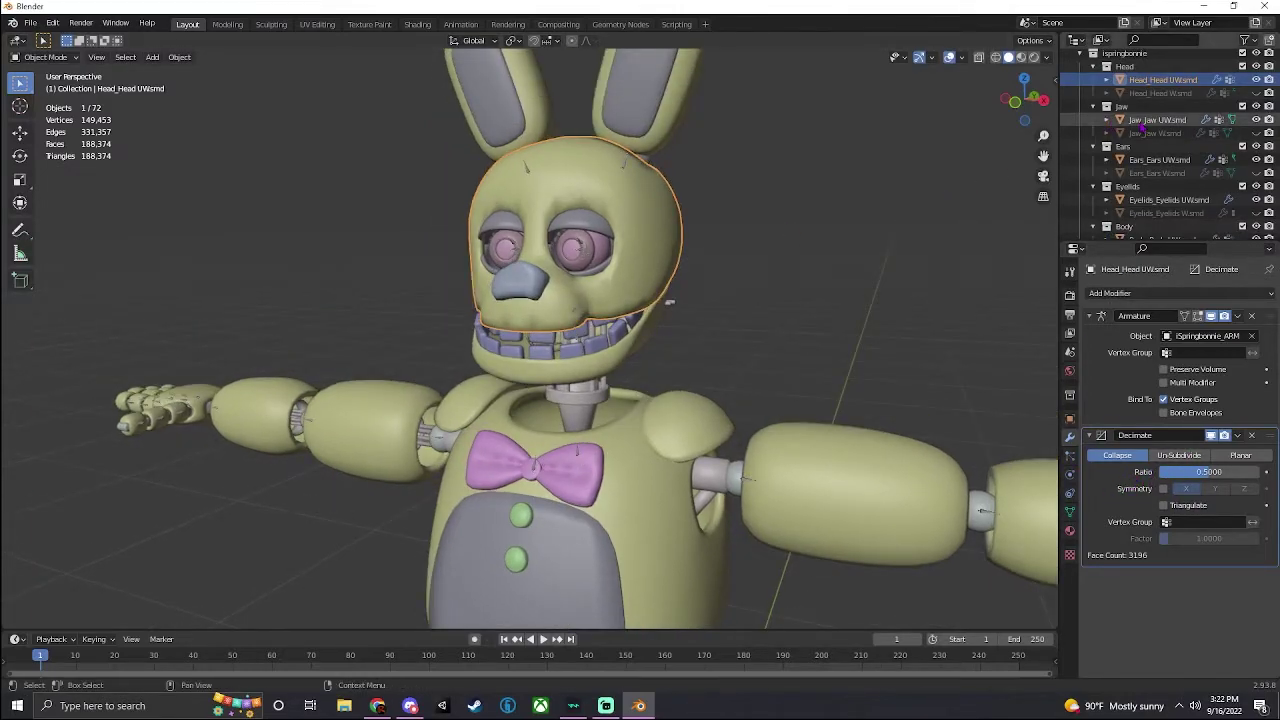
Set the Decimate ratio of the jaw mesh, Jaw_Jaw UW.smd, to 0.25
left_click(1150, 120)
left_click(1218, 471)
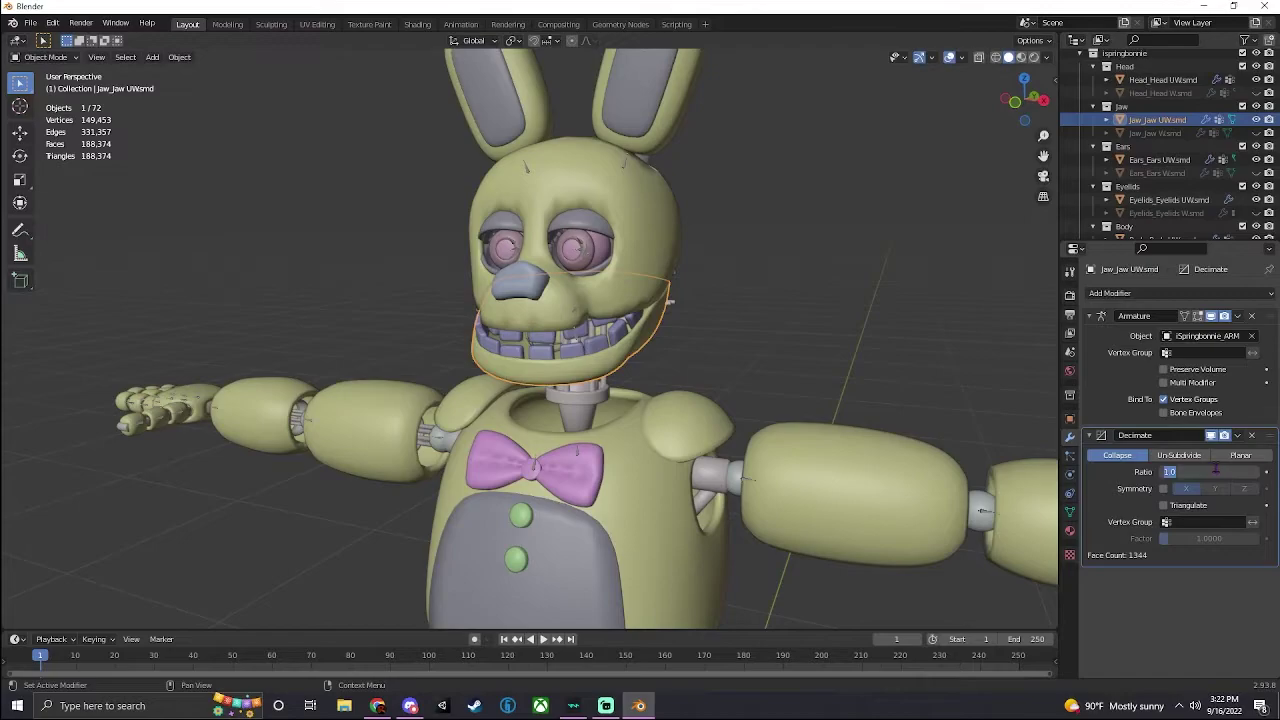
type("0.25")
key("Return")
scroll(646, 283, "up", 3)
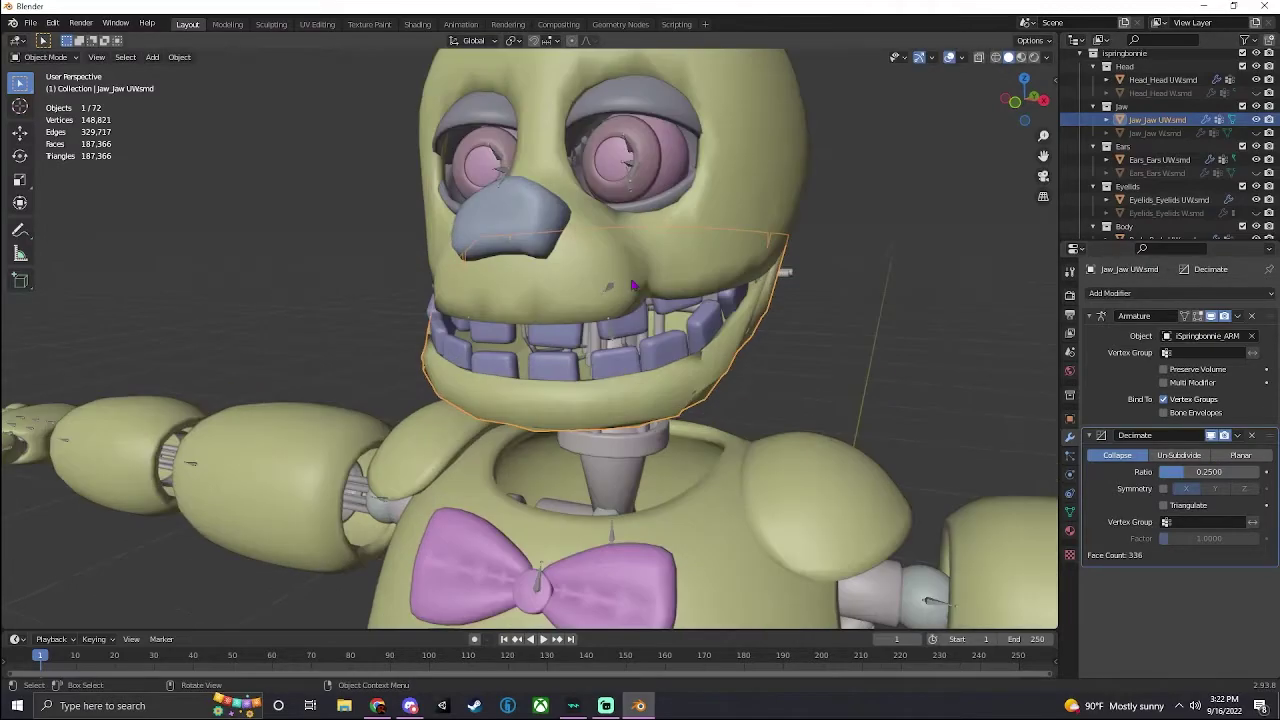
Merge all of the jaw mesh's vertices by distance, return to Object Mode and inspect the jaw from both sides
mouse_move(1002, 106)
left_mouse_down()
mouse_move(1200, 108)
mouse_move(1015, 102)
left_mouse_up()
key("Tab")
left_click(219, 57)
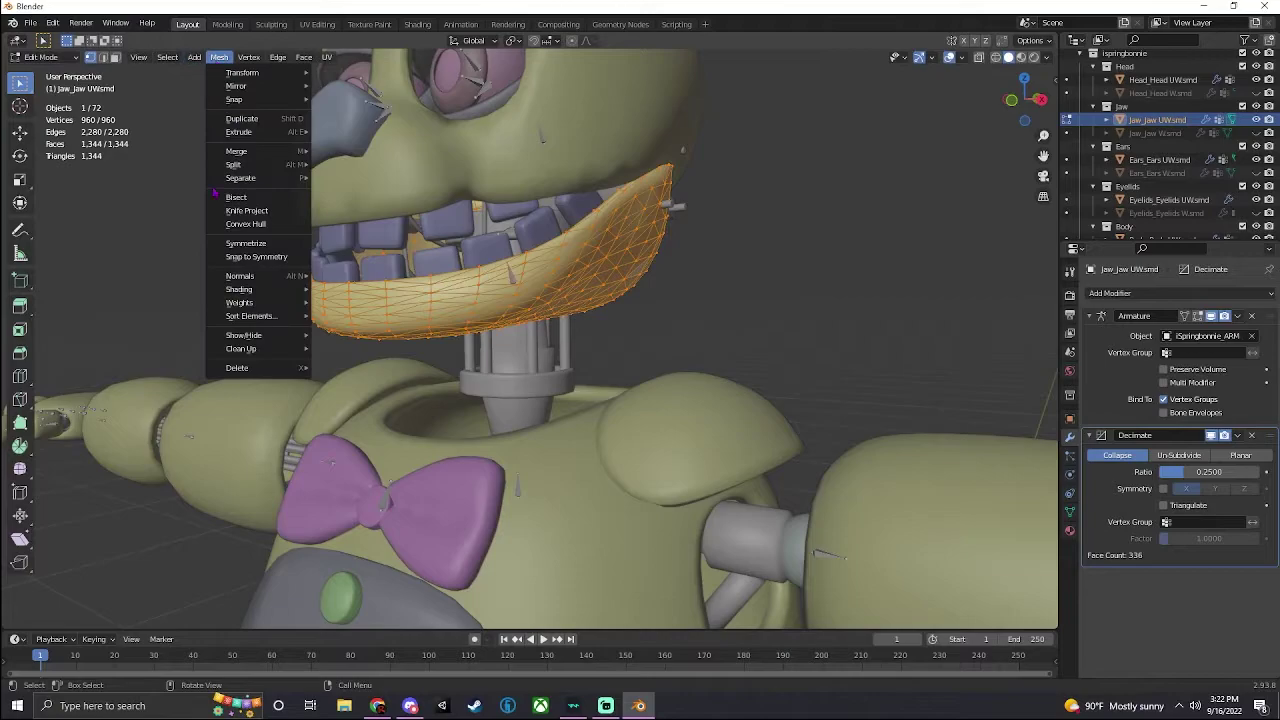
mouse_move(255, 348)
left_click(362, 453)
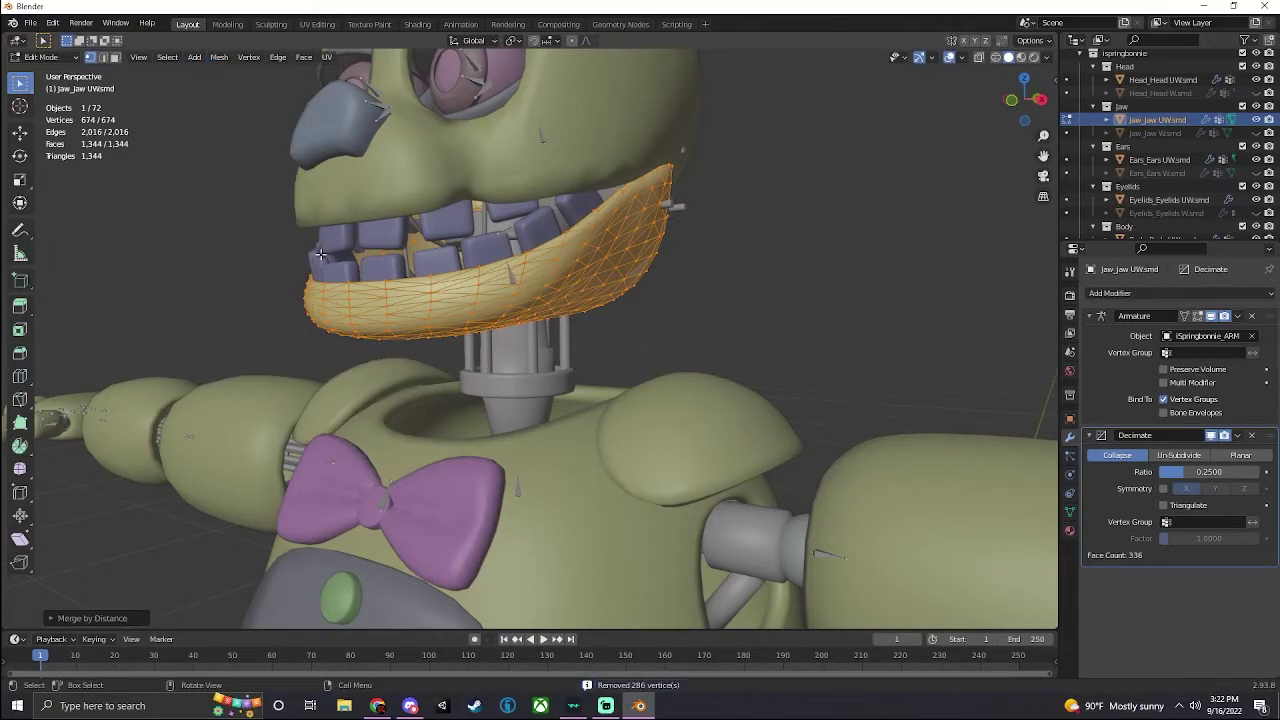
key("Tab")
left_click_drag(1026, 100, 1150, 104)
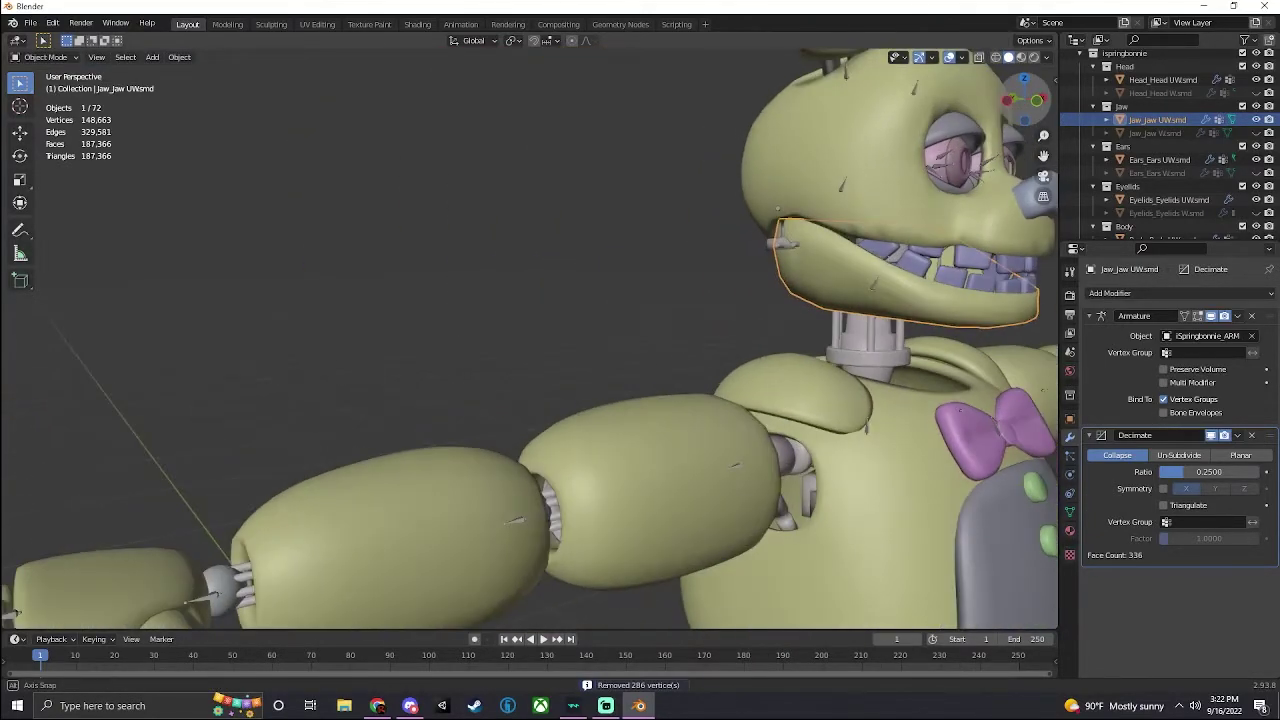
left_click_drag(1036, 100, 1021, 100)
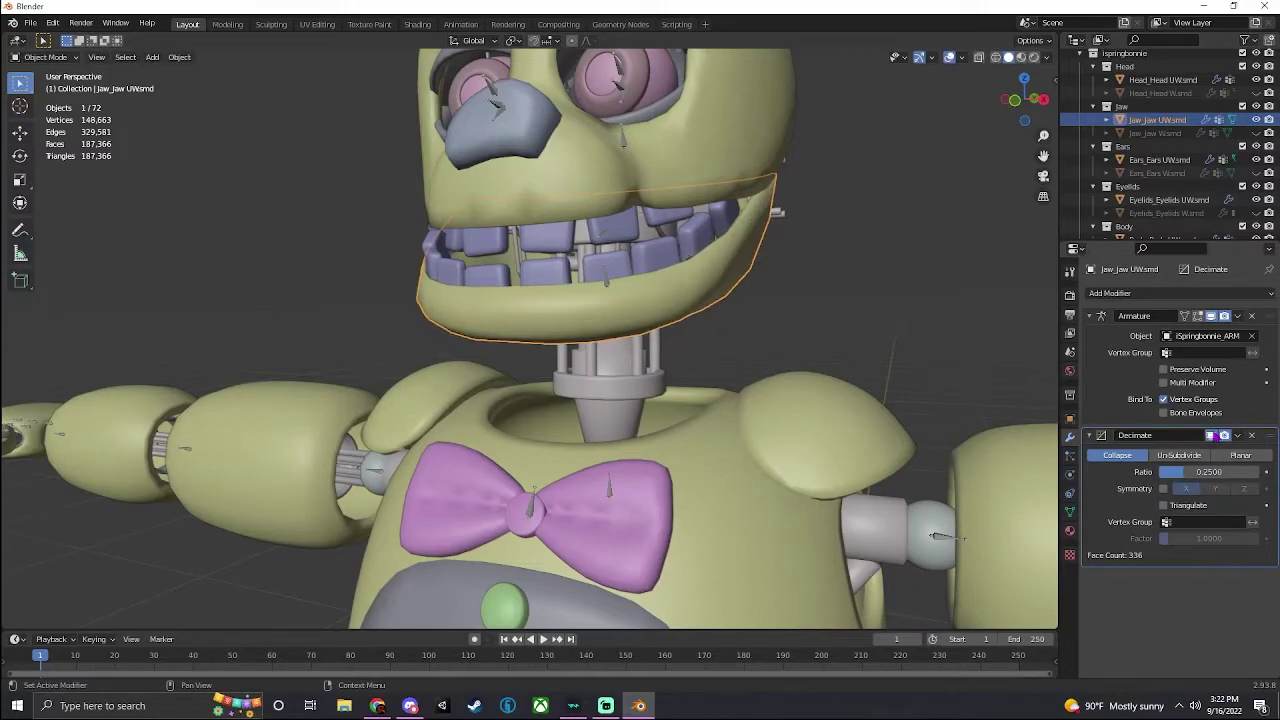
Toggle the viewport display of the jaw's Decimate modifier repeatedly to compare the original and reduced shapes, leaving it on
left_click(1212, 436)
left_click(1212, 436)
left_click(1212, 436)
left_click(1212, 436)
left_click(1212, 436)
left_click(1212, 436)
left_click(1212, 436)
left_click(1212, 436)
left_click(1212, 436)
left_click(1212, 436)
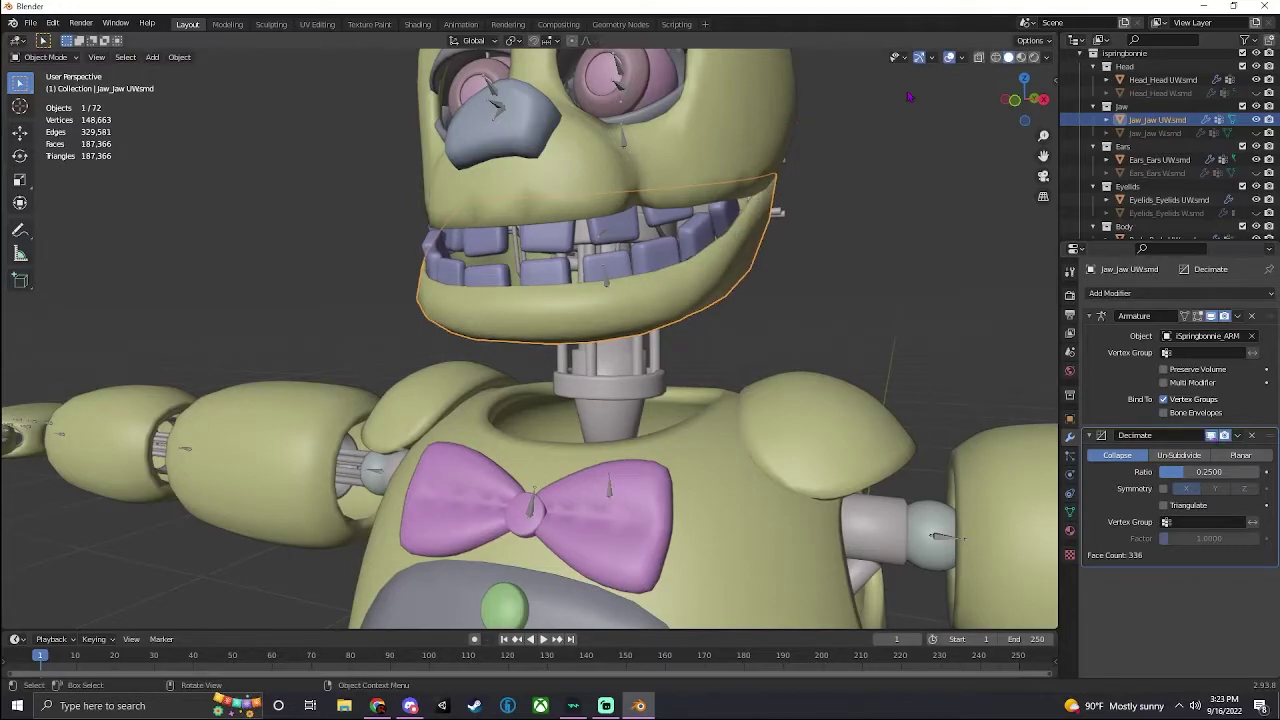
Add a Decimate modifier to the ears mesh, Ears_Ears UW.smd, and set its collapse ratio to 0.25
scroll(588, 190, "down", 5)
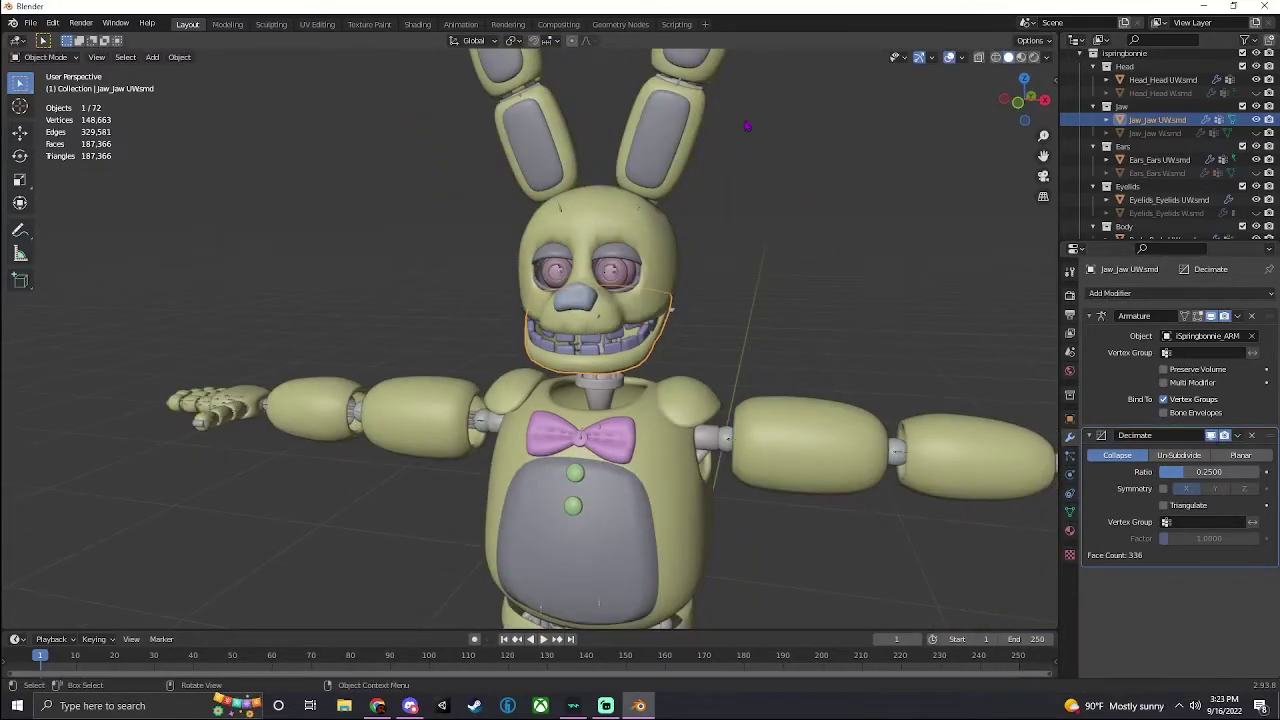
left_click(1153, 161)
middle_click_drag(791, 235, 781, 361, "shift")
left_click(1108, 293)
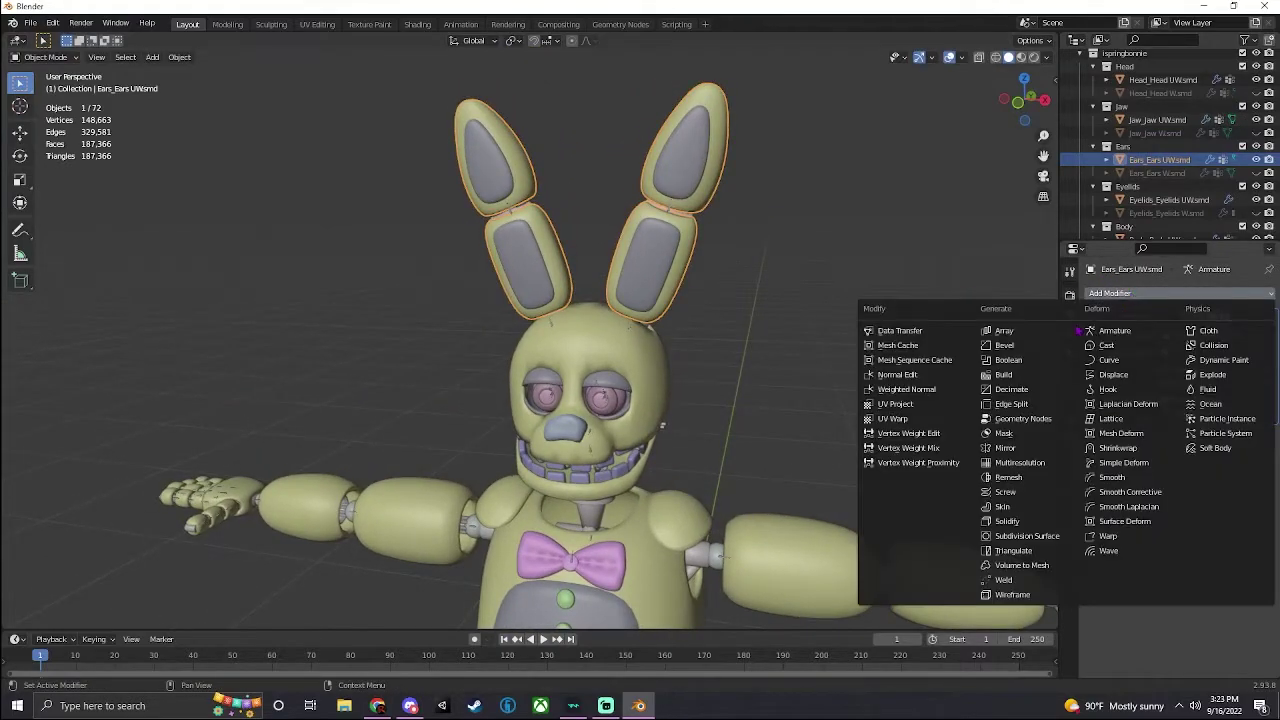
left_click(1032, 392)
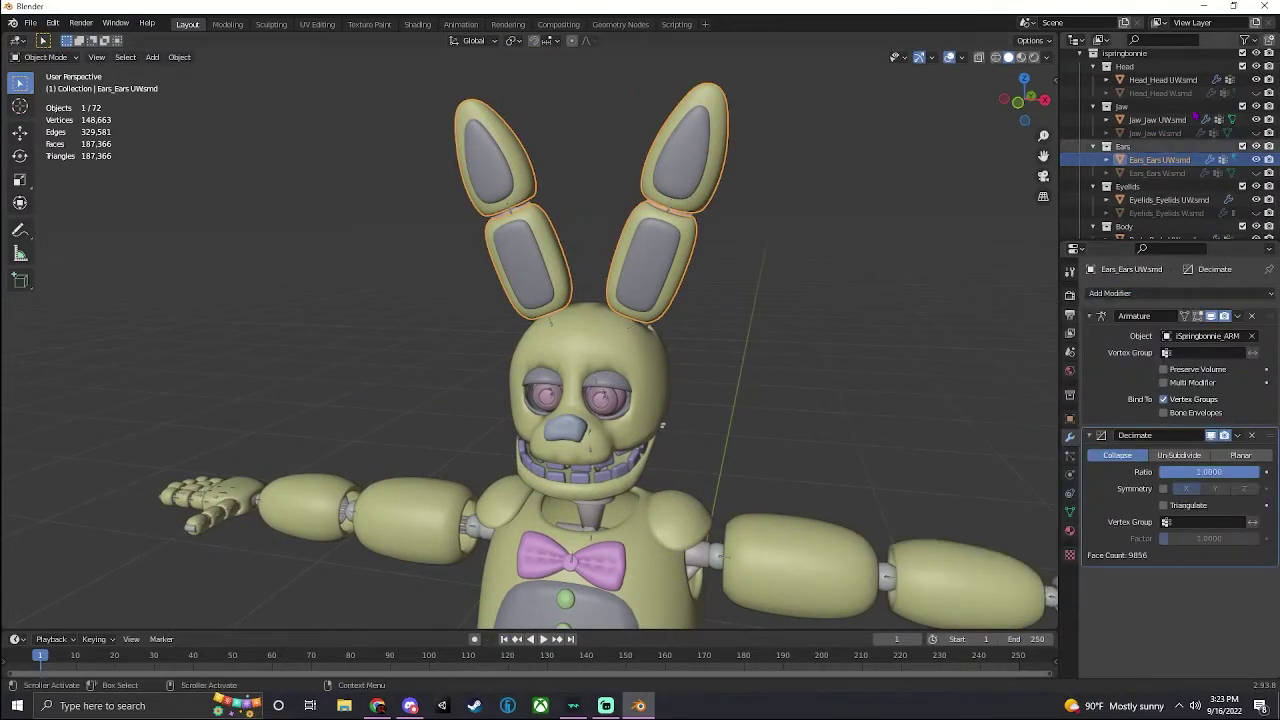
left_click(1188, 472)
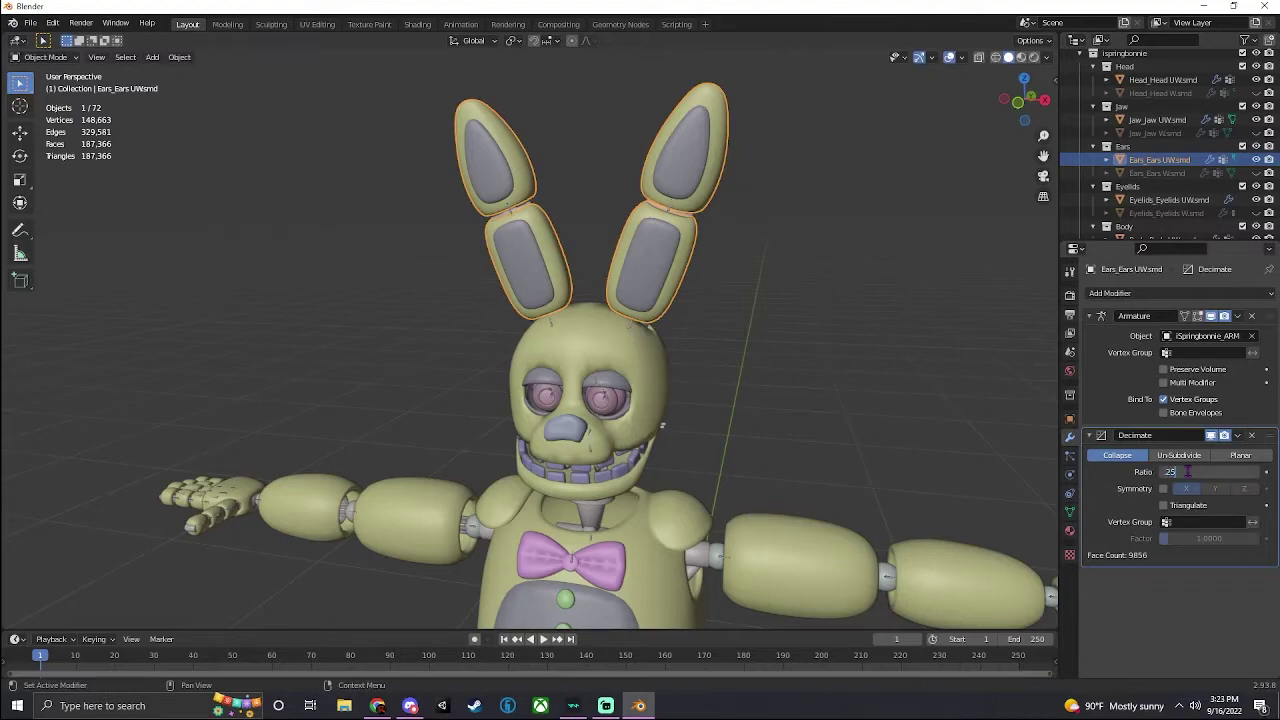
type(".25")
key("Return")
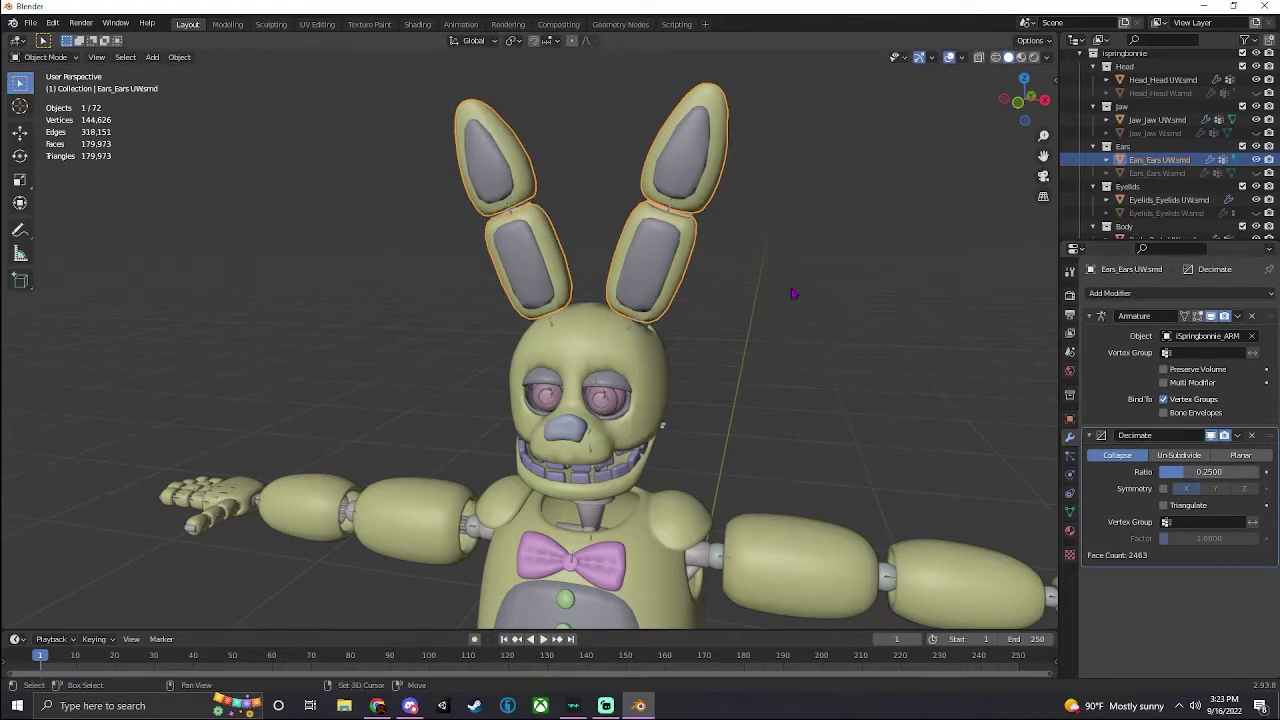
middle_click_drag(794, 297, 803, 339, "shift")
Merge all of the ears mesh's vertices by distance, return to Object Mode and inspect the character
key("Tab")
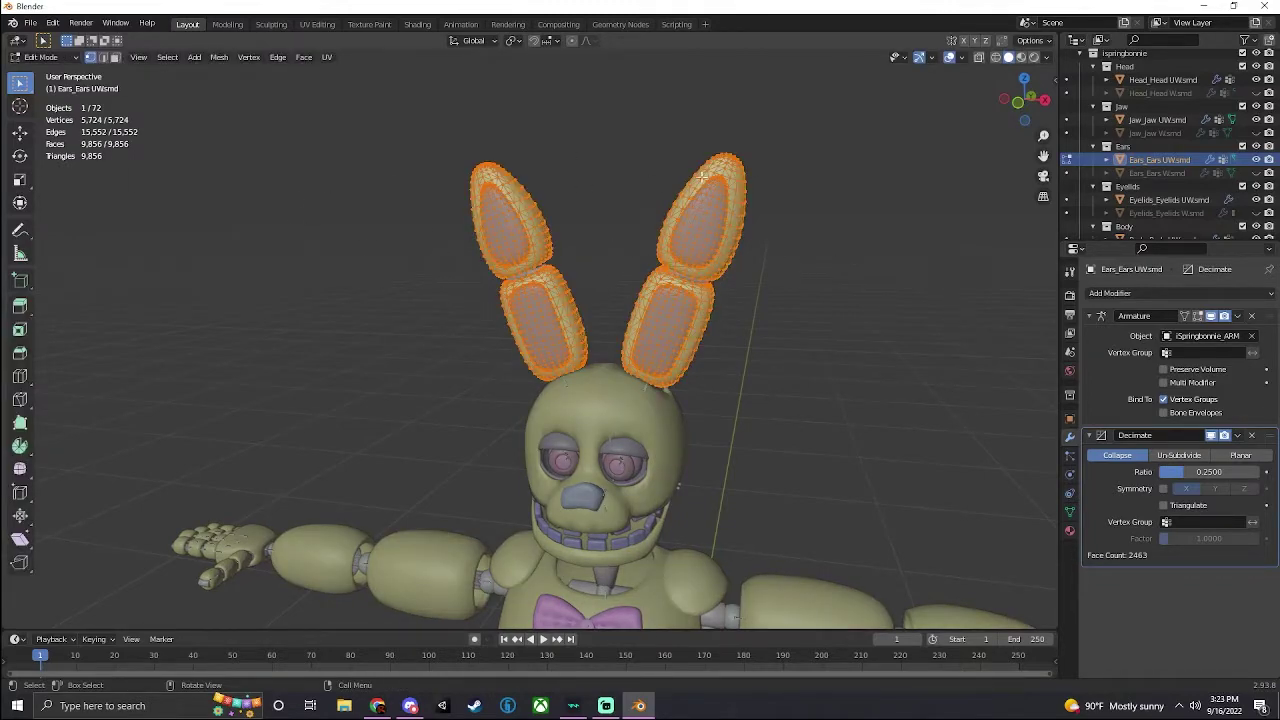
left_click(219, 57)
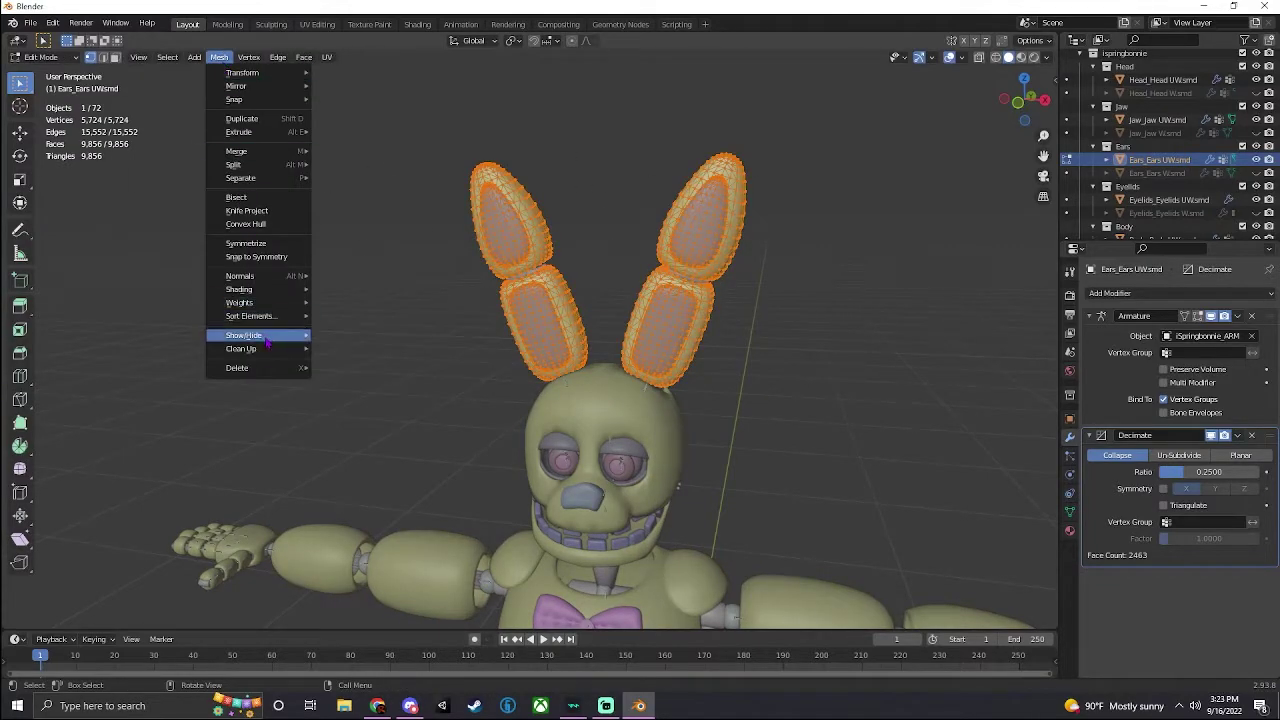
mouse_move(270, 348)
left_click(379, 453)
key("Tab")
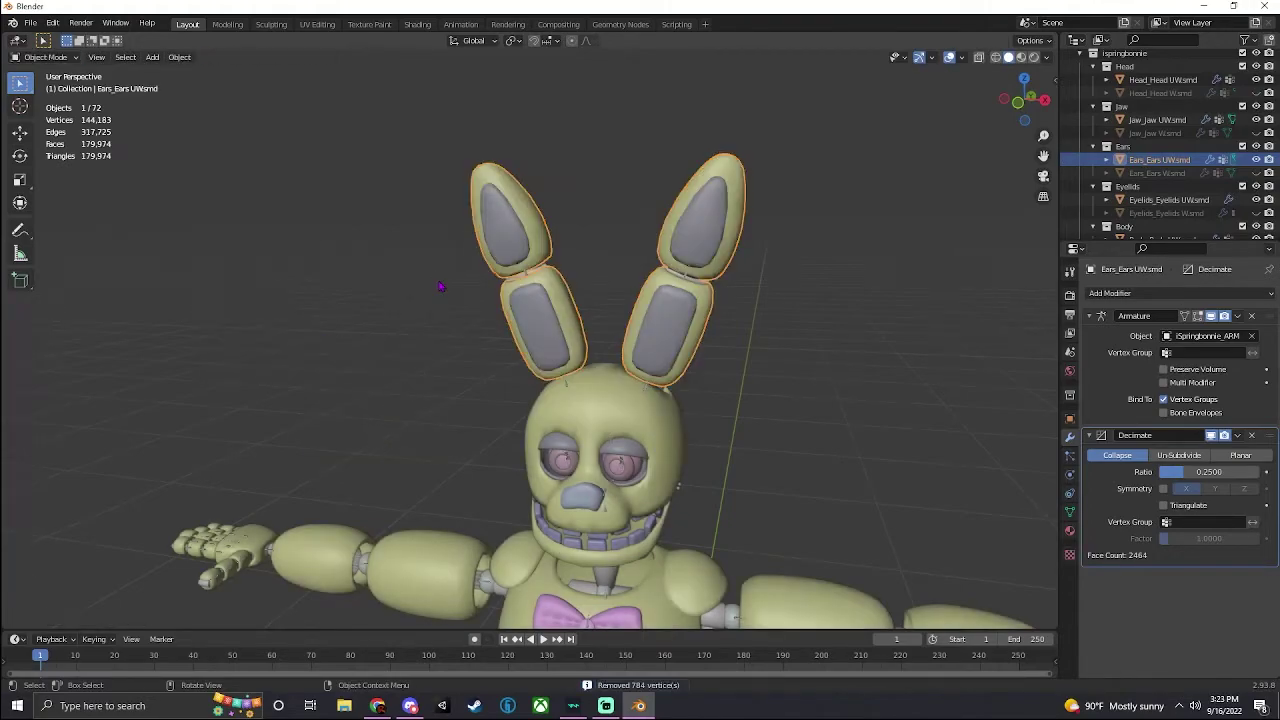
middle_click_drag(891, 306, 831, 220, "shift")
mouse_move(1020, 104)
left_mouse_down()
mouse_move(840, 102)
mouse_move(1006, 103)
left_mouse_up()
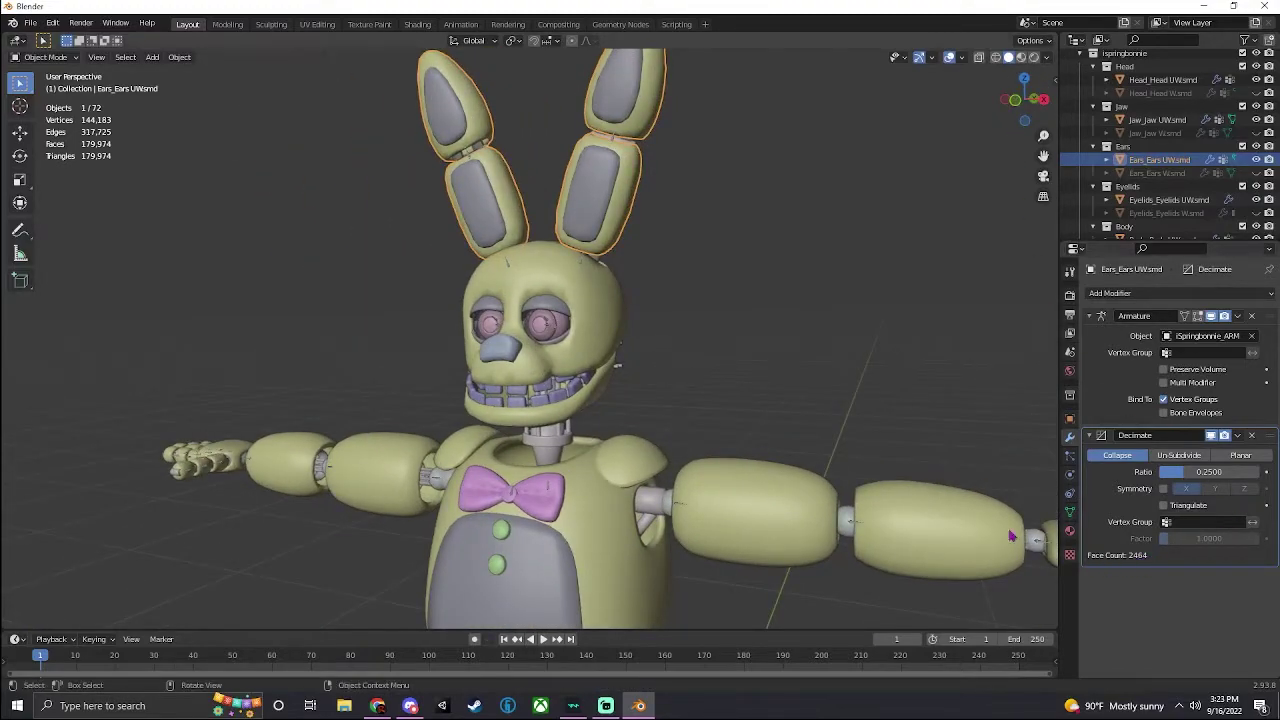
middle_click_drag(642, 214, 664, 303, "shift")
scroll(740, 335, "down", 3)
middle_click_drag(737, 323, 735, 175)
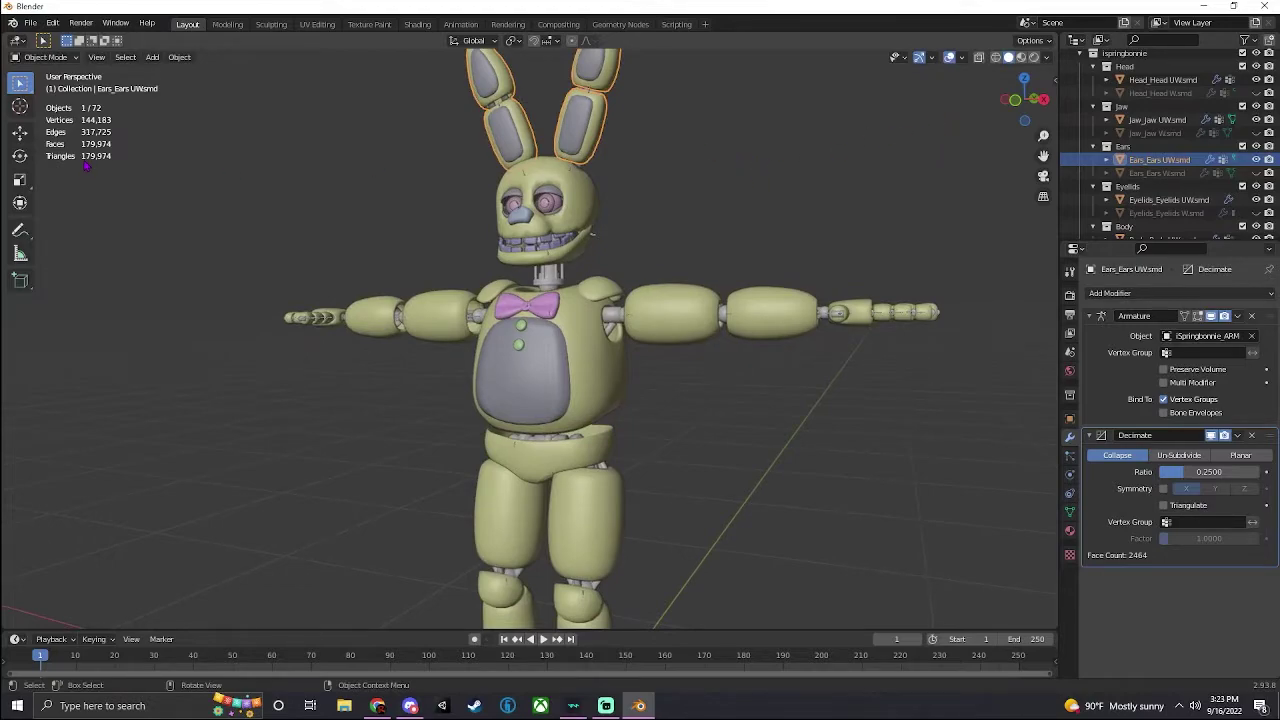
Inspect the whole character from the front and look through the remaining model parts in the scene hierarchy
middle_click_drag(375, 186, 440, 240)
left_click(1160, 120)
left_click(1160, 160)
key("KP_1")
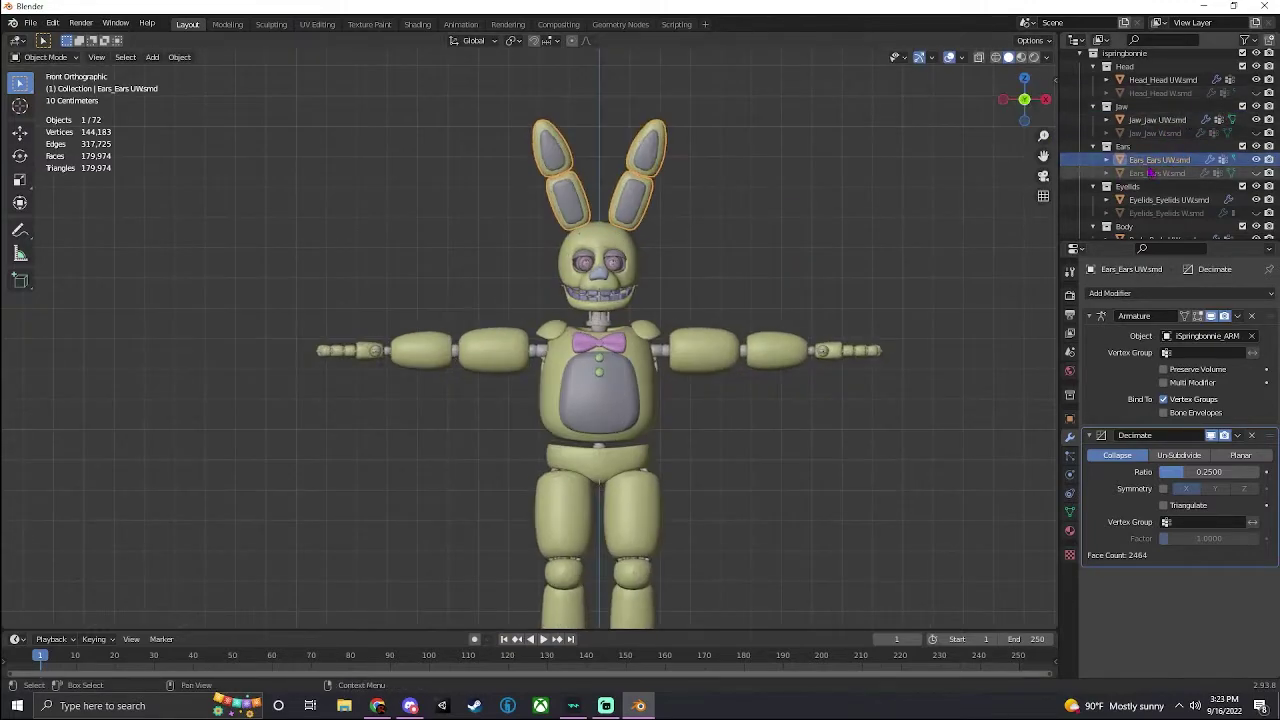
scroll(1152, 96, "down", 10)
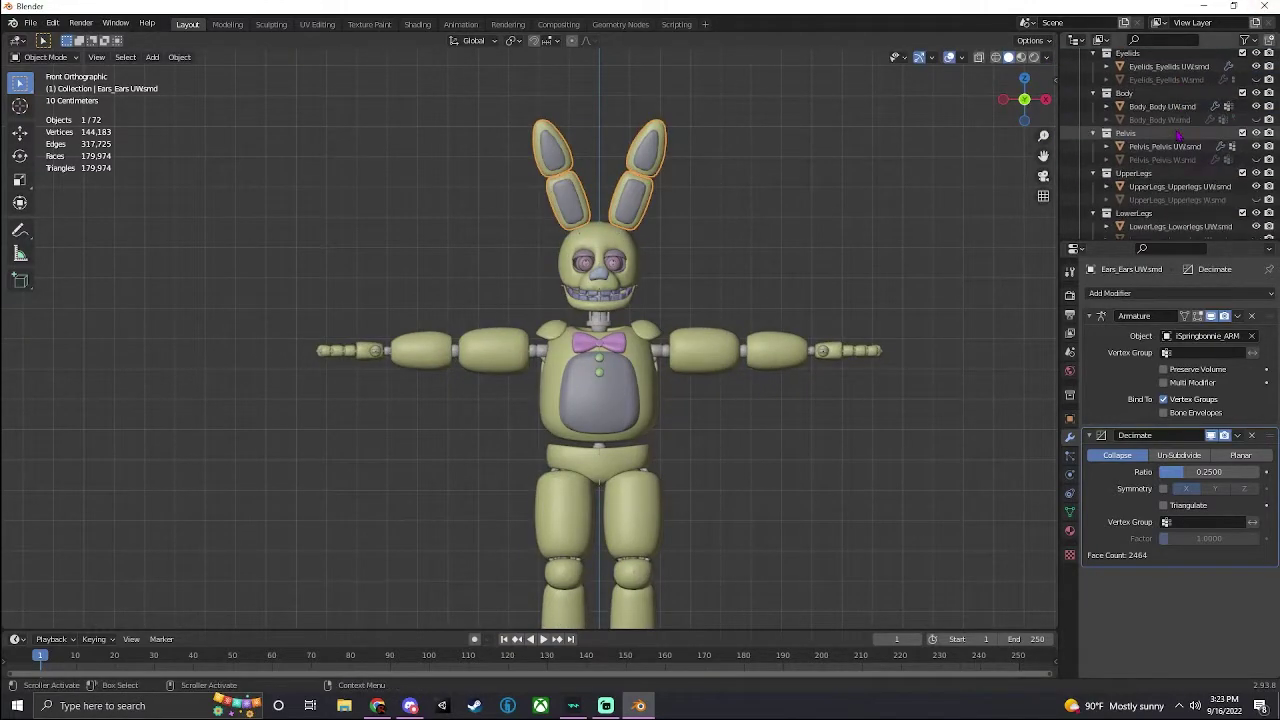
scroll(1176, 127, "down", 10)
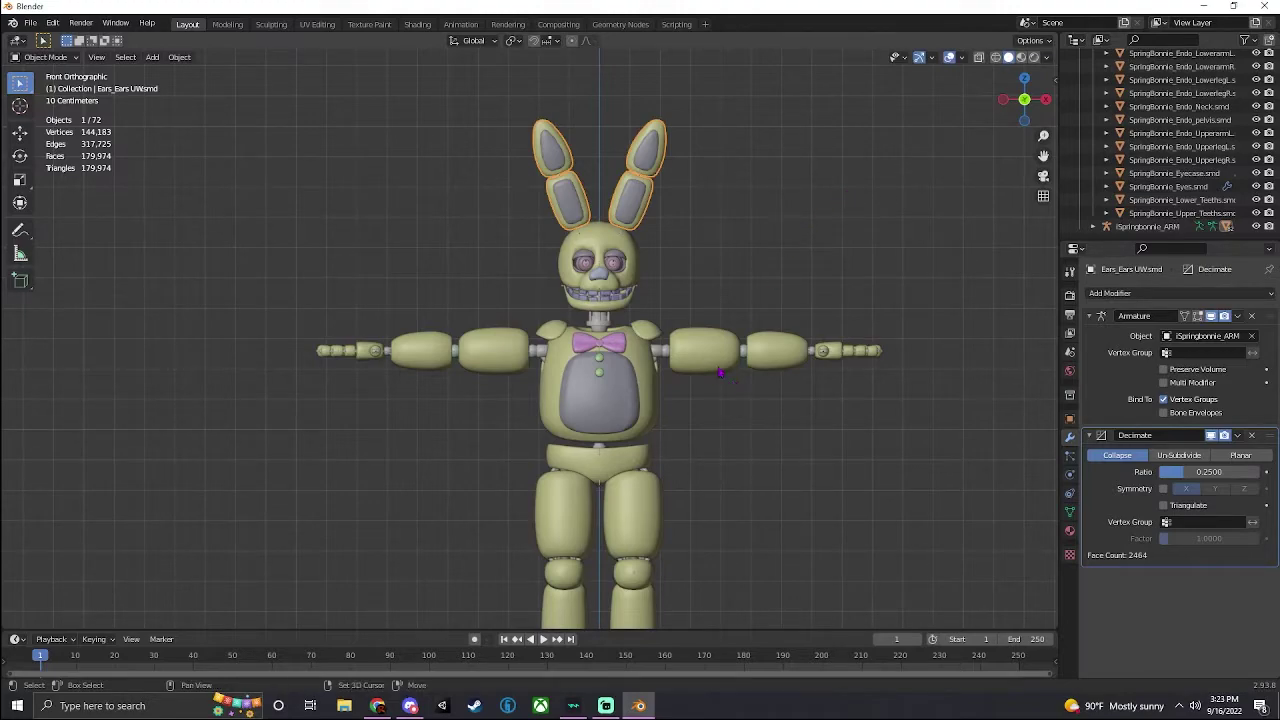
Select the iSpringbonnie_ARM armature, enter Edit Mode and select the bip_neck bone
middle_click_drag(721, 362, 723, 252, "shift")
scroll(644, 356, "up", 2)
left_click(639, 358)
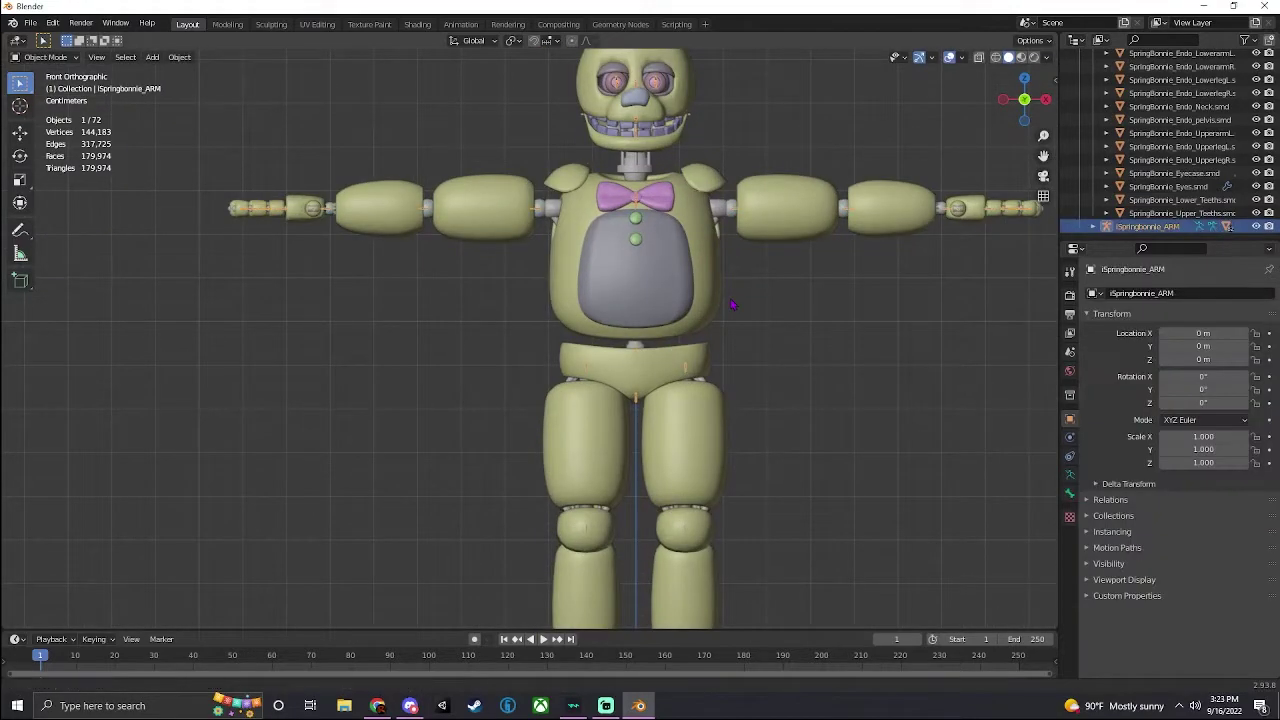
scroll(615, 365, "up", 3)
key("Tab")
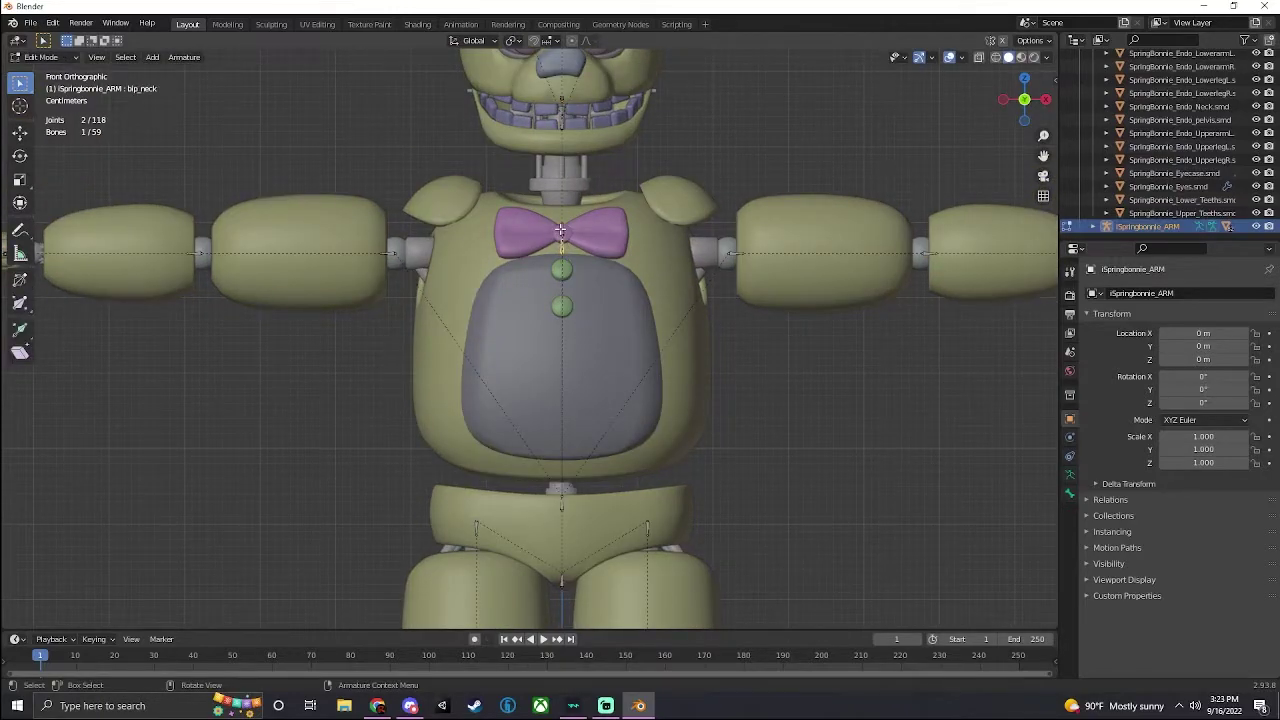
left_click(564, 250)
Move the bip_neck bone straight up from behind the bow tie to the base of the mechanical neck
middle_click_drag(806, 181, 789, 337, "shift")
scroll(805, 268, "up", 3)
scroll(780, 334, "down", 4)
key("Tab")
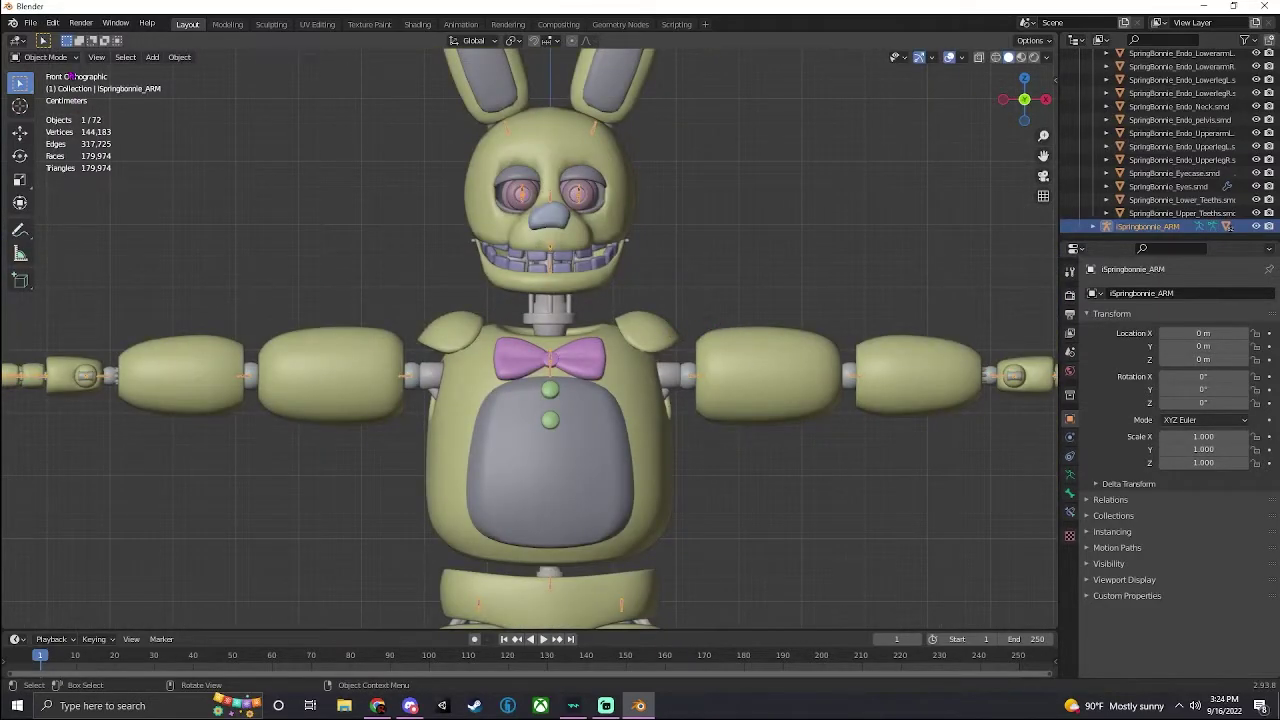
key("Tab")
scroll(600, 300, "up", 2)
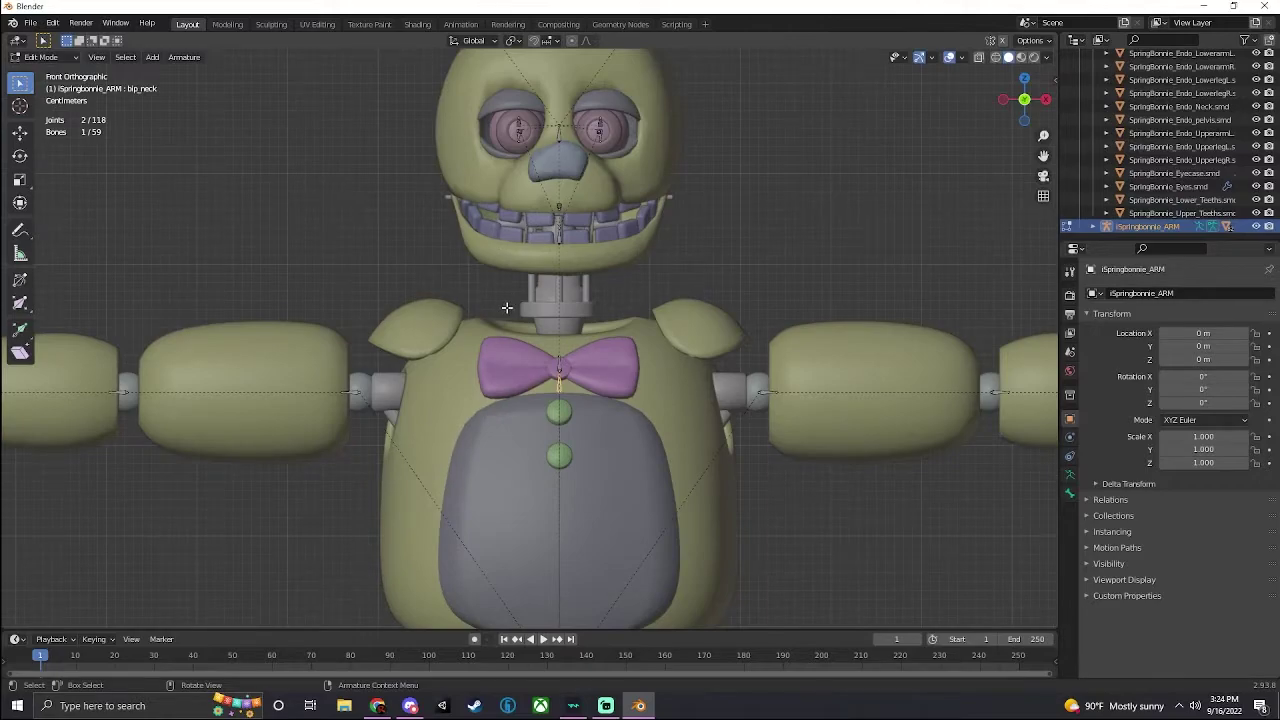
left_click(20, 132)
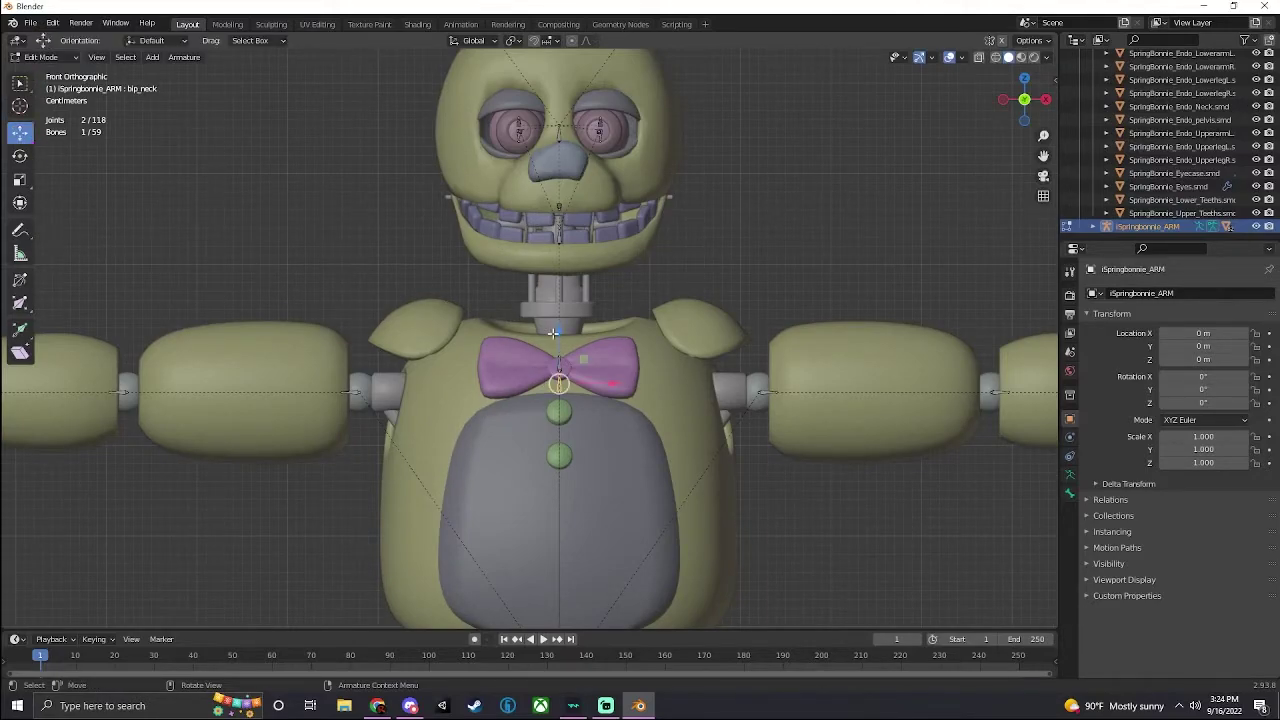
left_click_drag(553, 333, 561, 256)
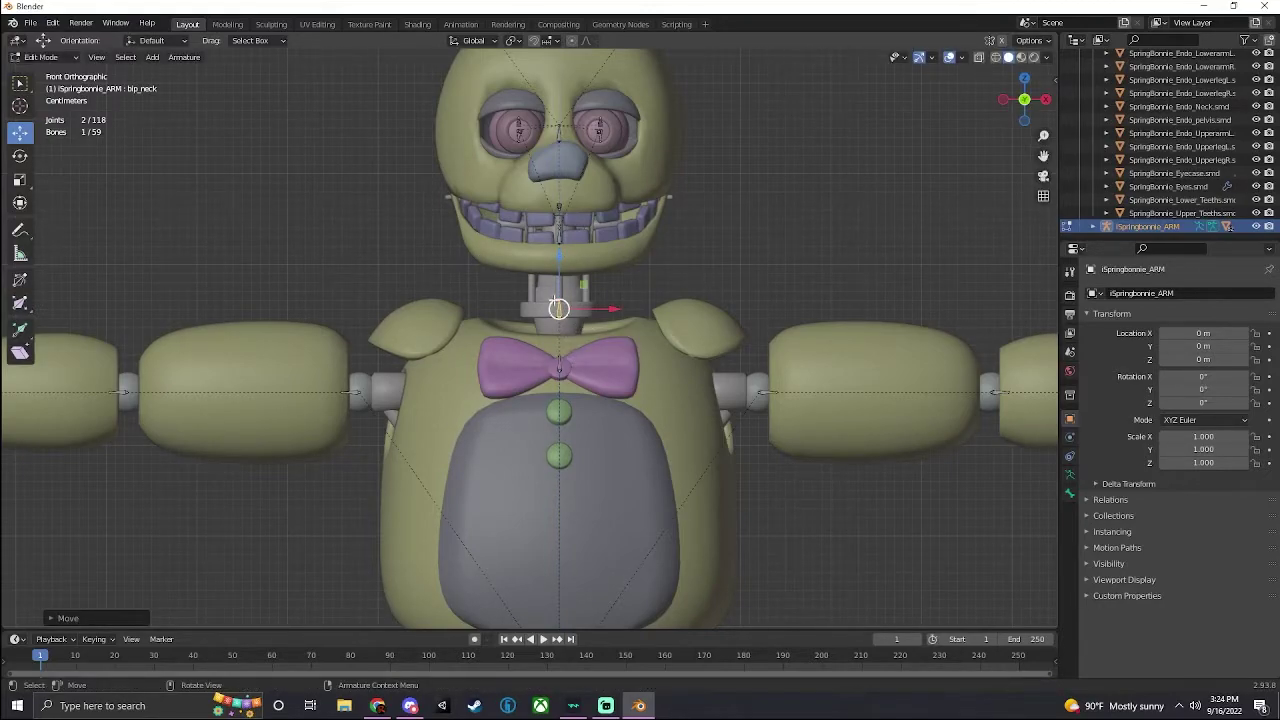
left_click_drag(556, 268, 561, 272)
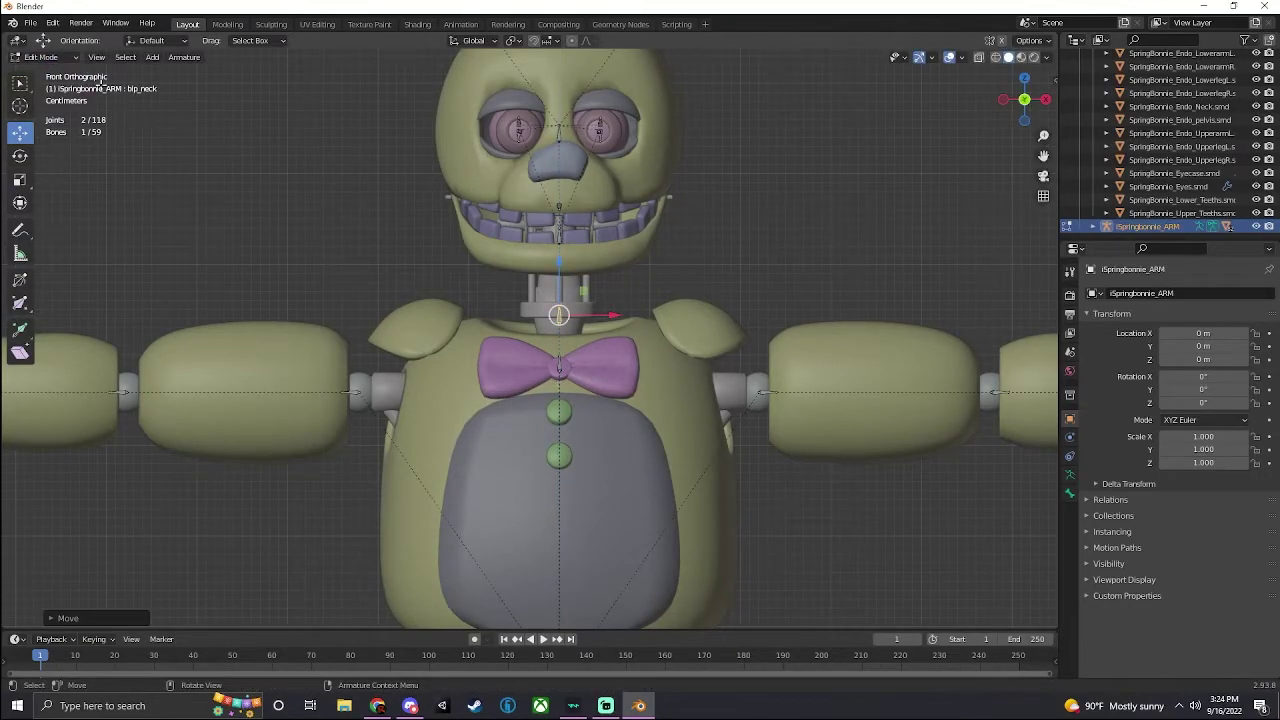
Switch the armature to Pose Mode, try rotating the bip_neck bone and undo the rotation
left_click(40, 56)
left_click(40, 104)
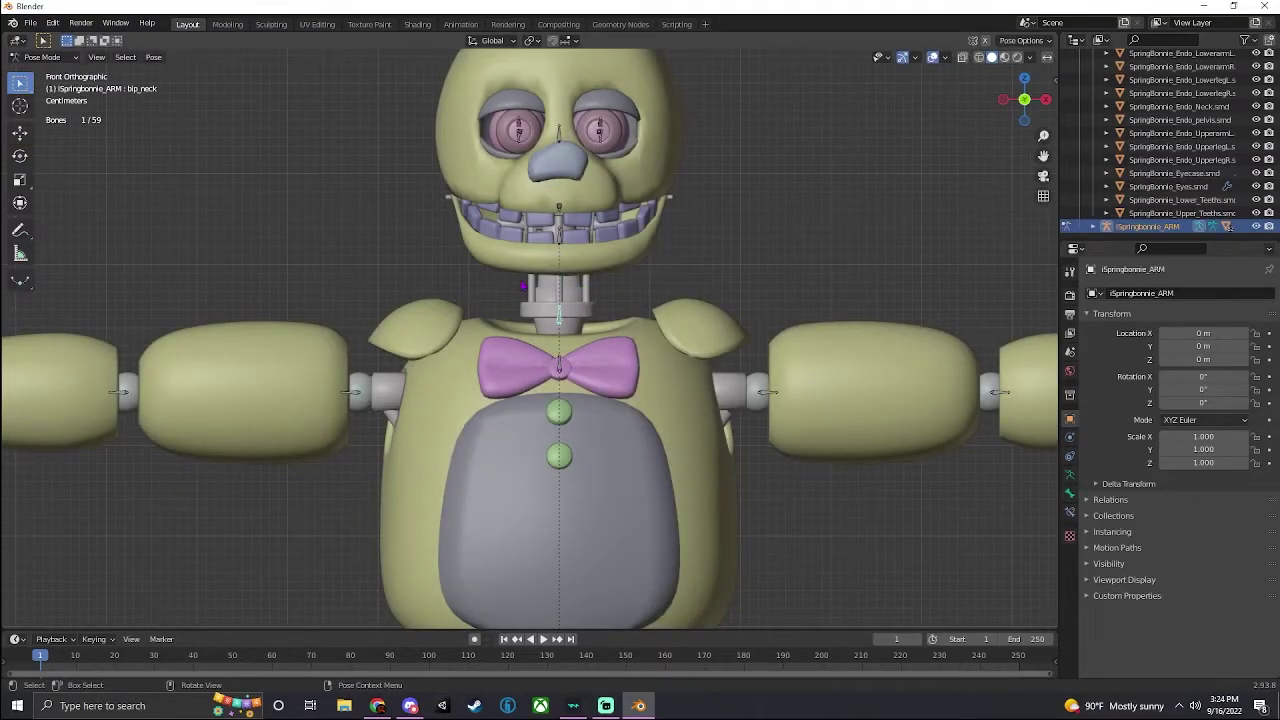
left_click(20, 155)
mouse_move(586, 270)
left_mouse_down()
mouse_move(598, 290)
mouse_move(575, 282)
mouse_move(600, 284)
mouse_move(590, 291)
left_mouse_up()
key("ctrl+z")
Select the bip_head bone from a side angle, try rotating the head and undo the rotation
left_click_drag(1022, 99, 922, 130)
left_click(398, 310)
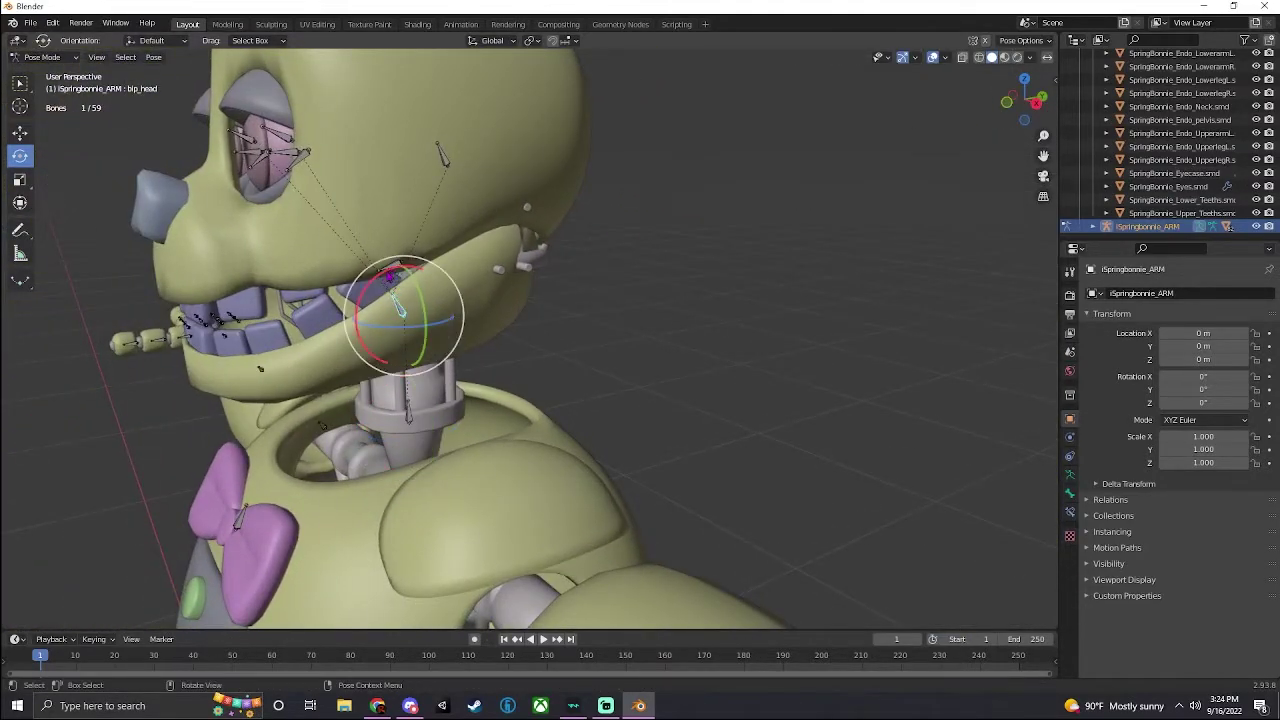
left_click_drag(394, 278, 391, 233)
key("ctrl+z")
Select the Mask bone, test its rotation to swing the mask open over the endoskeleton, and undo the rotations
left_click(398, 267)
middle_click_drag(427, 159, 437, 295, "shift")
left_click(450, 293)
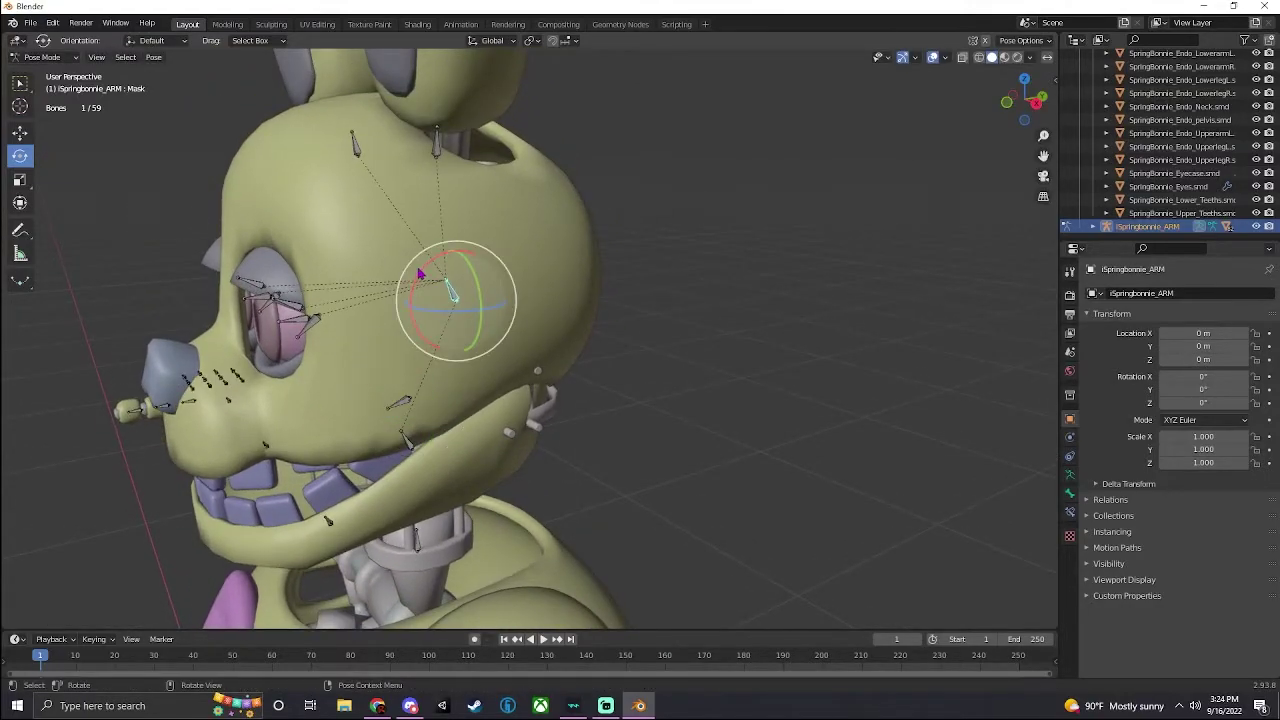
mouse_move(423, 288)
left_mouse_down()
mouse_move(440, 320)
mouse_move(422, 306)
left_mouse_up()
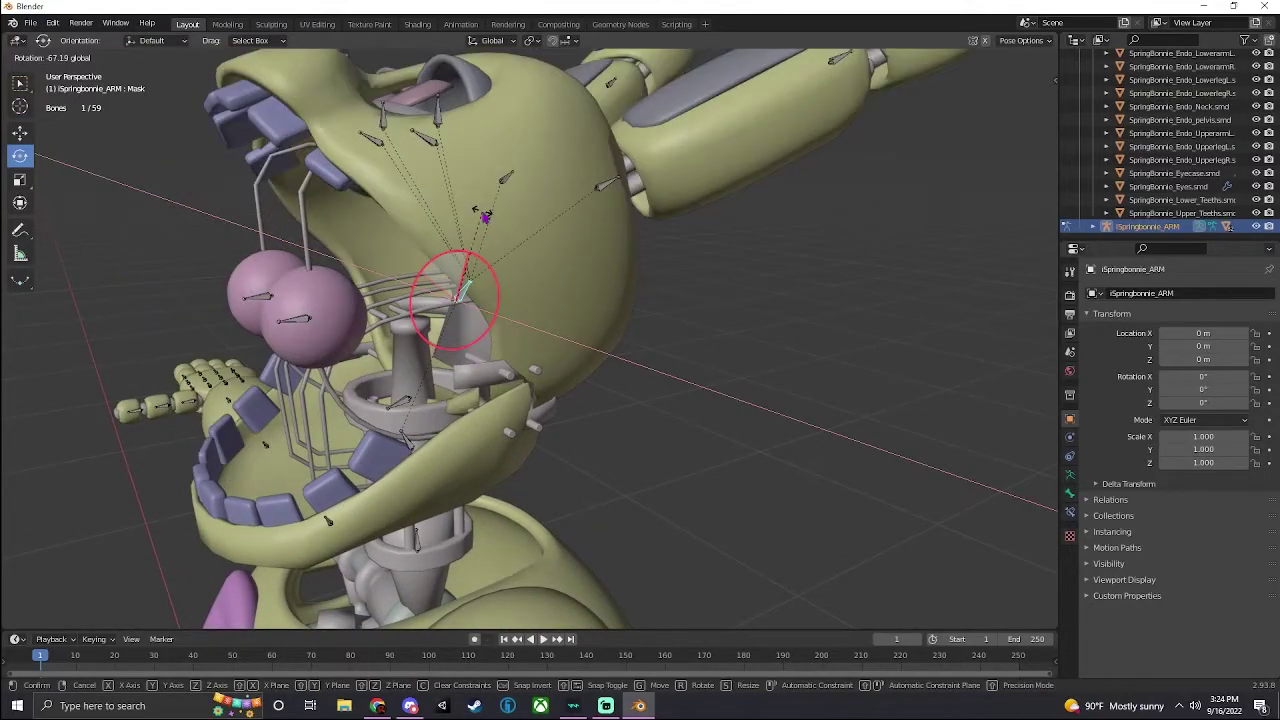
left_click_drag(485, 217, 489, 219)
middle_click_drag(510, 230, 673, 323)
left_click_drag(1012, 105, 1040, 108)
left_click_drag(660, 322, 634, 364)
key("ctrl+z")
key("ctrl+z")
middle_click_drag(632, 362, 549, 155, "shift")
scroll(549, 155, "down", 4)
scroll(549, 155, "down", 3)
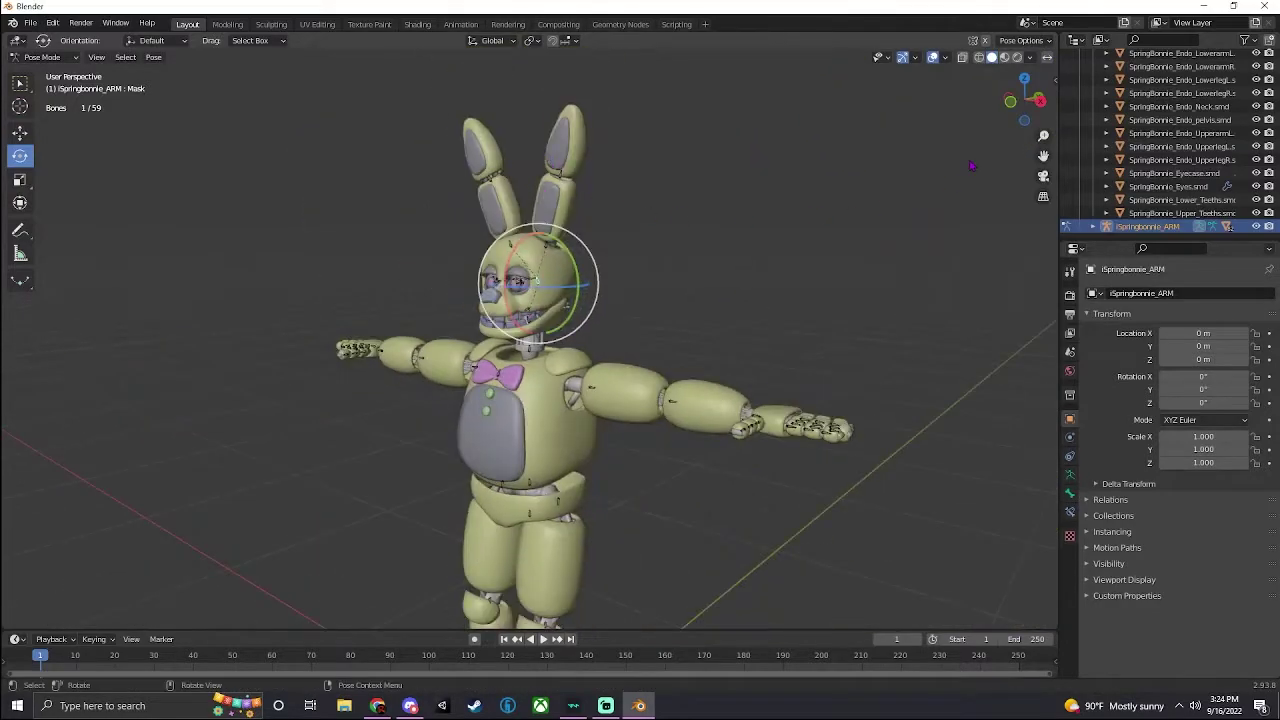
Switch the armature back to Edit Mode in front view and select the bip_pelvis bone between the legs
left_click(1012, 103)
scroll(670, 262, "up", 4)
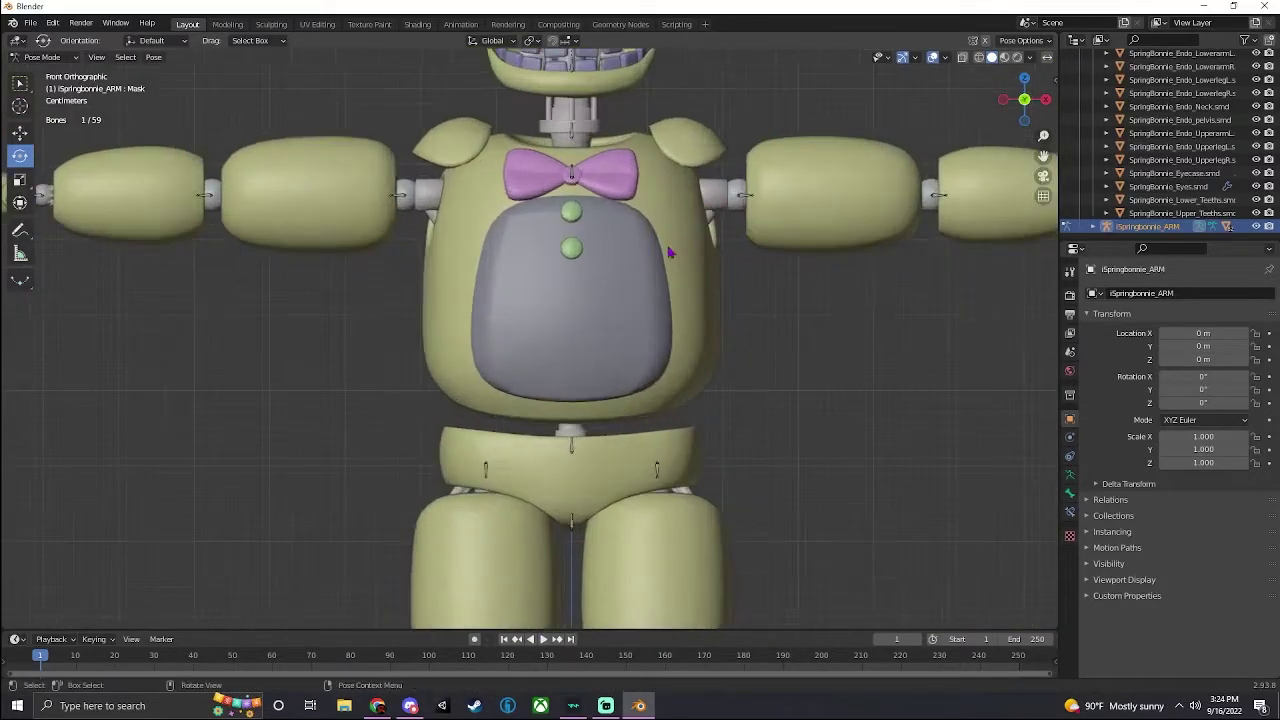
left_click(574, 522)
middle_click_drag(623, 374, 591, 231, "shift")
left_click(42, 57)
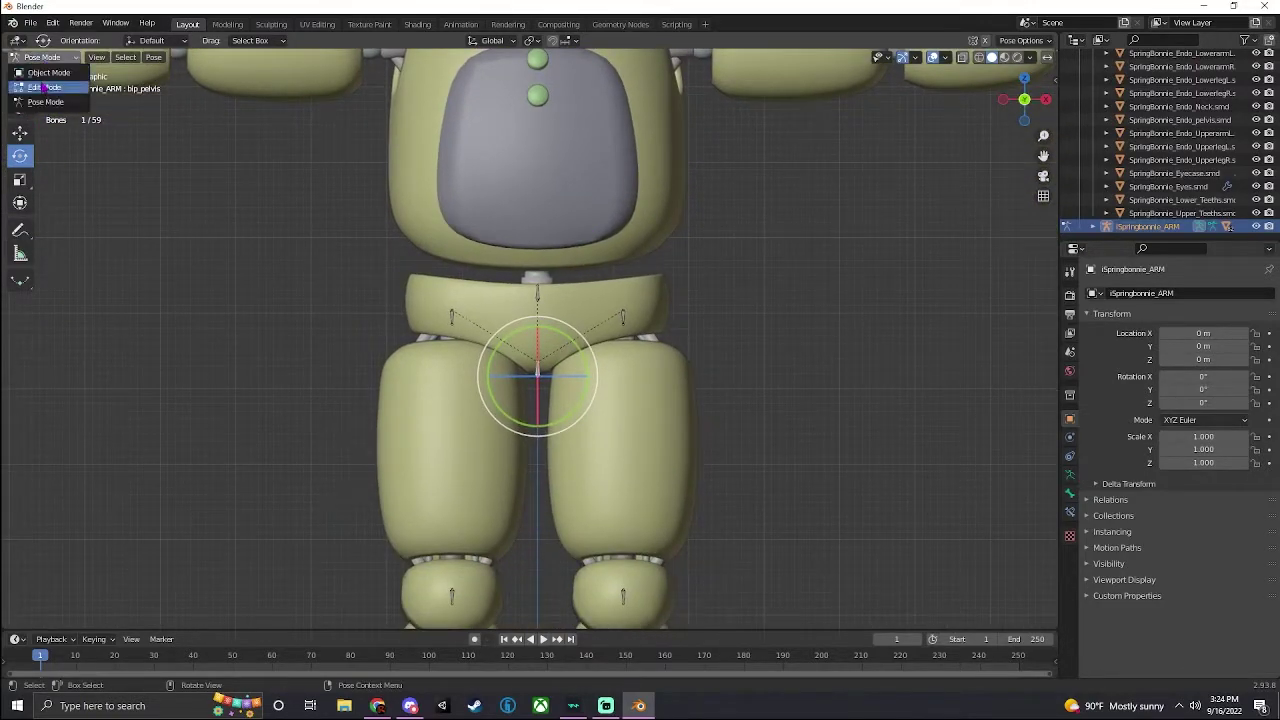
left_click(44, 87)
middle_click_drag(527, 285, 547, 325, "shift")
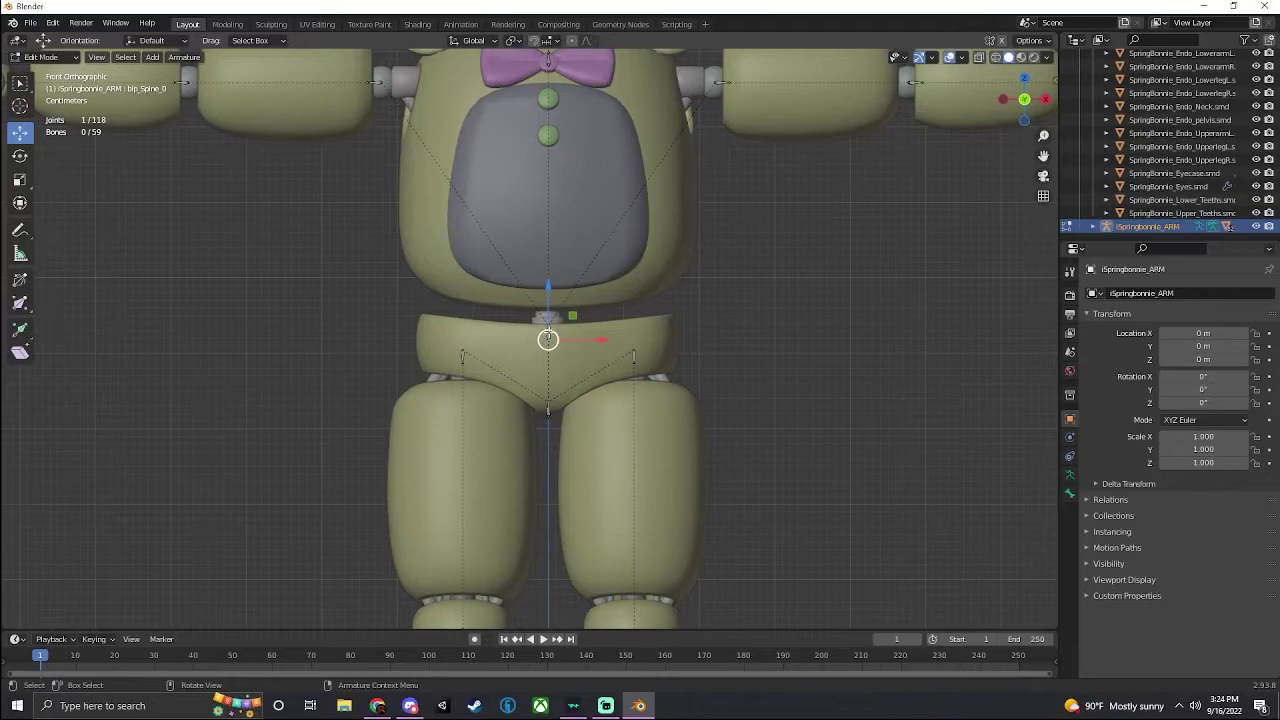
left_click(570, 400)
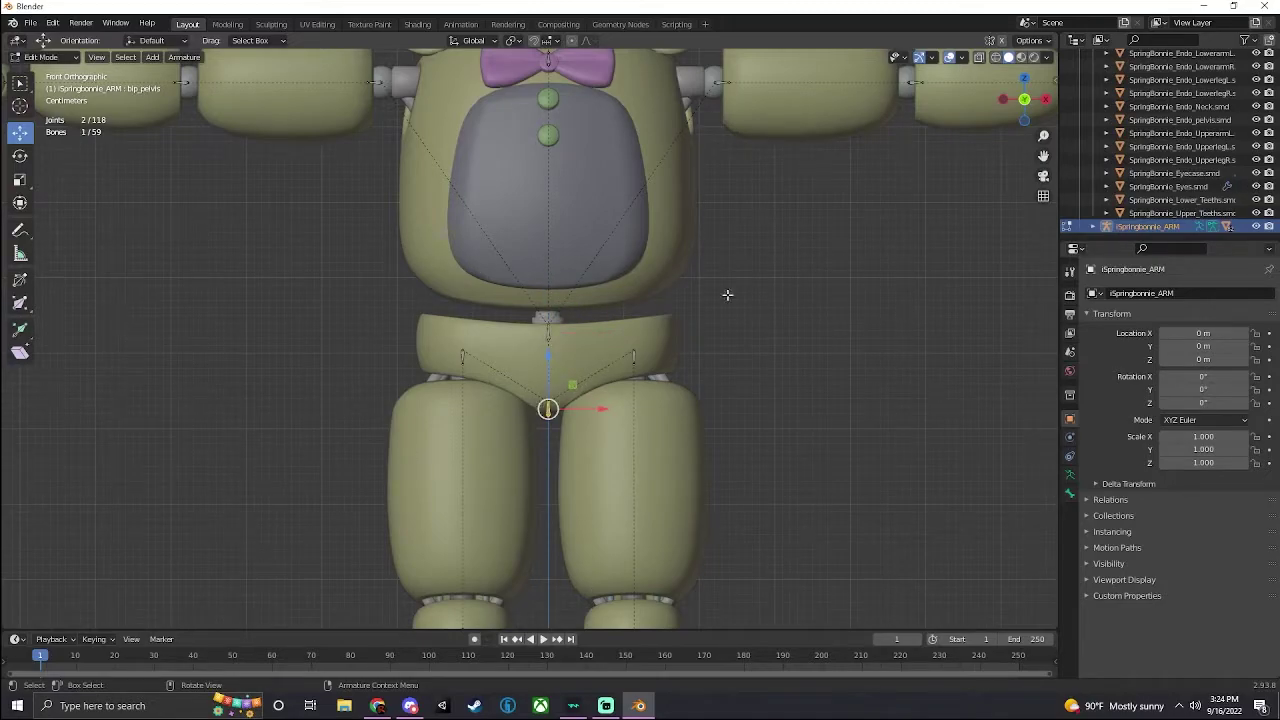
scroll(580, 363, "up", 8)
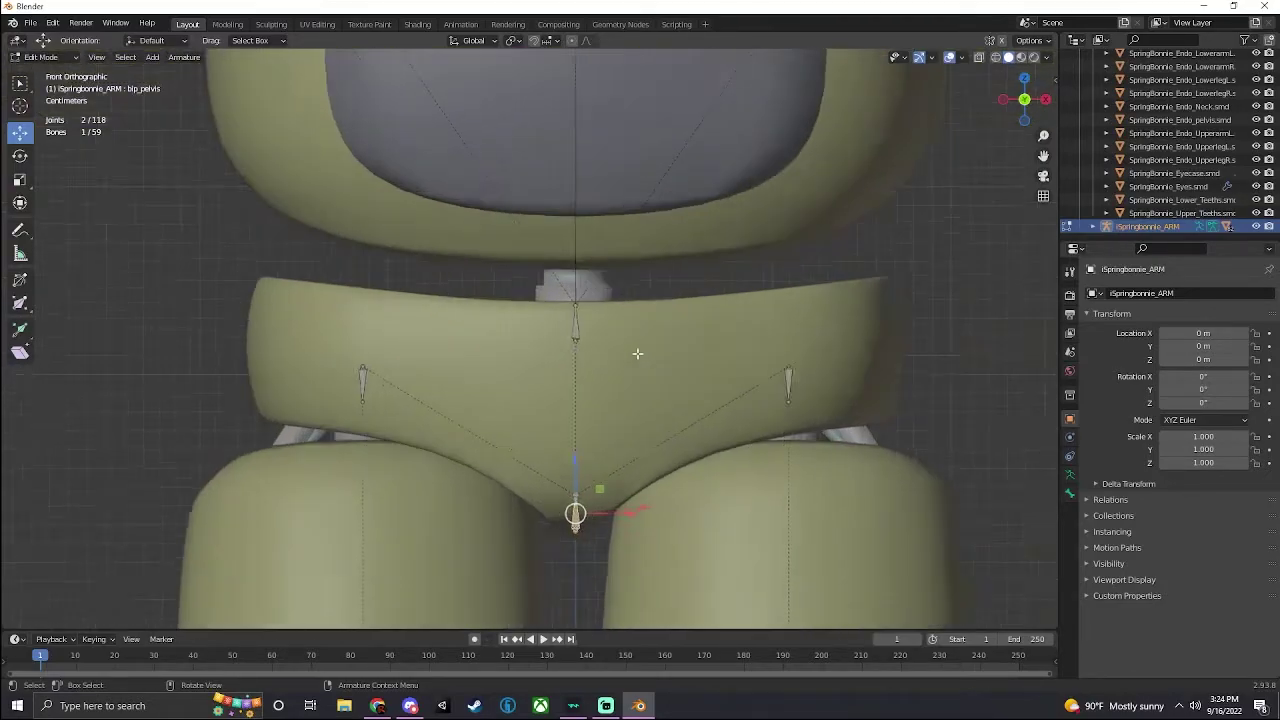
middle_click_drag(637, 354, 549, 322, "shift")
scroll(533, 214, "down", 2)
scroll(608, 275, "down", 4)
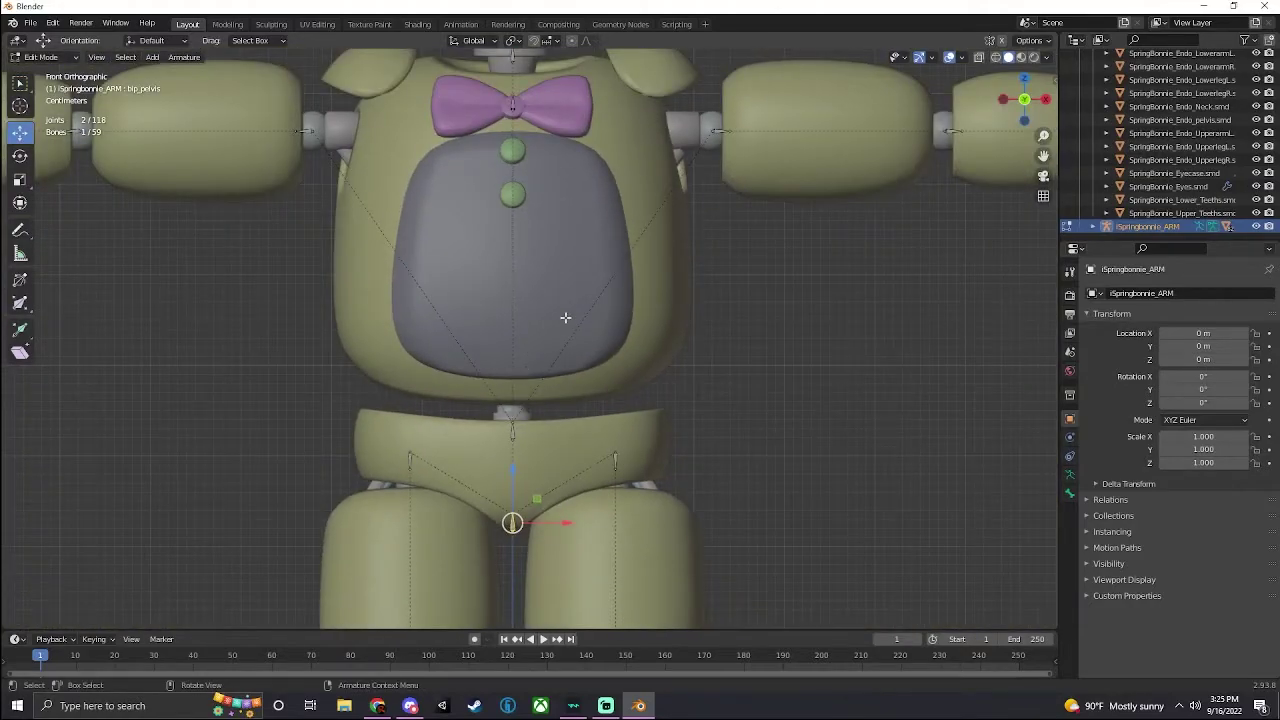
Move the bip_Spine_0 bone straight up into the lower belly and the bip_pelvis bone up to the waist joint
left_click(512, 429)
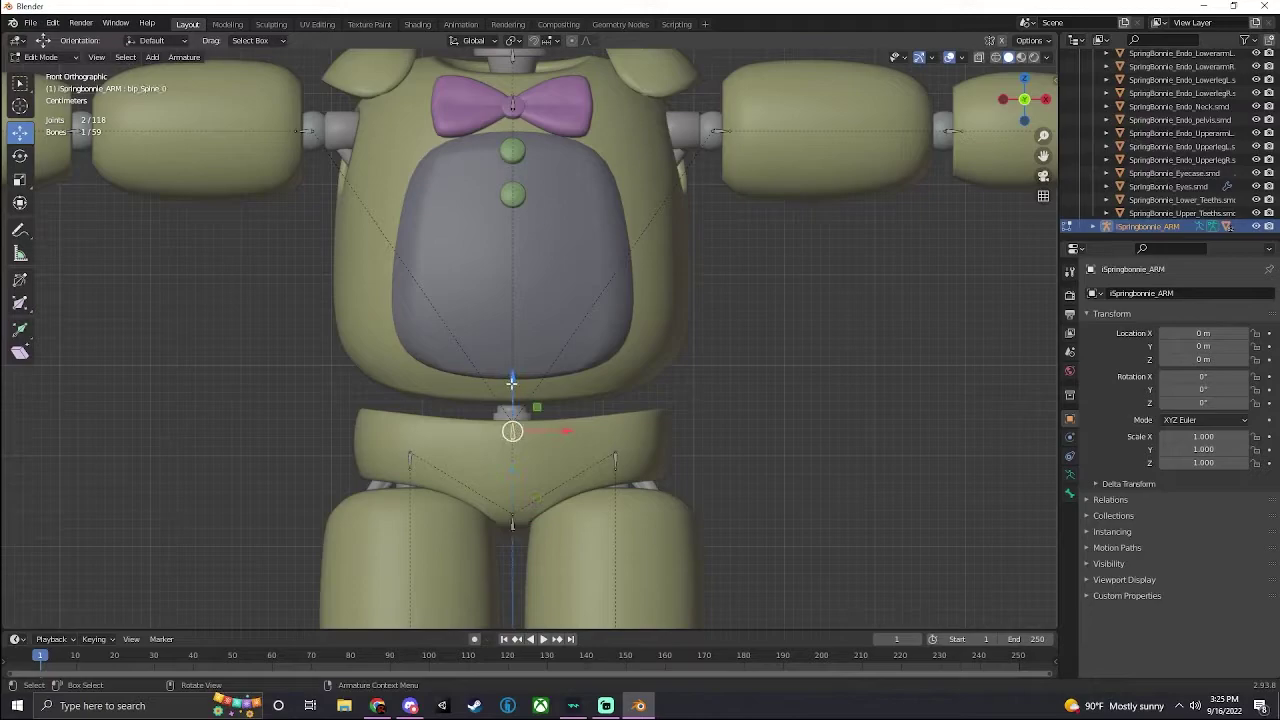
left_click_drag(512, 381, 511, 258)
left_click(514, 523)
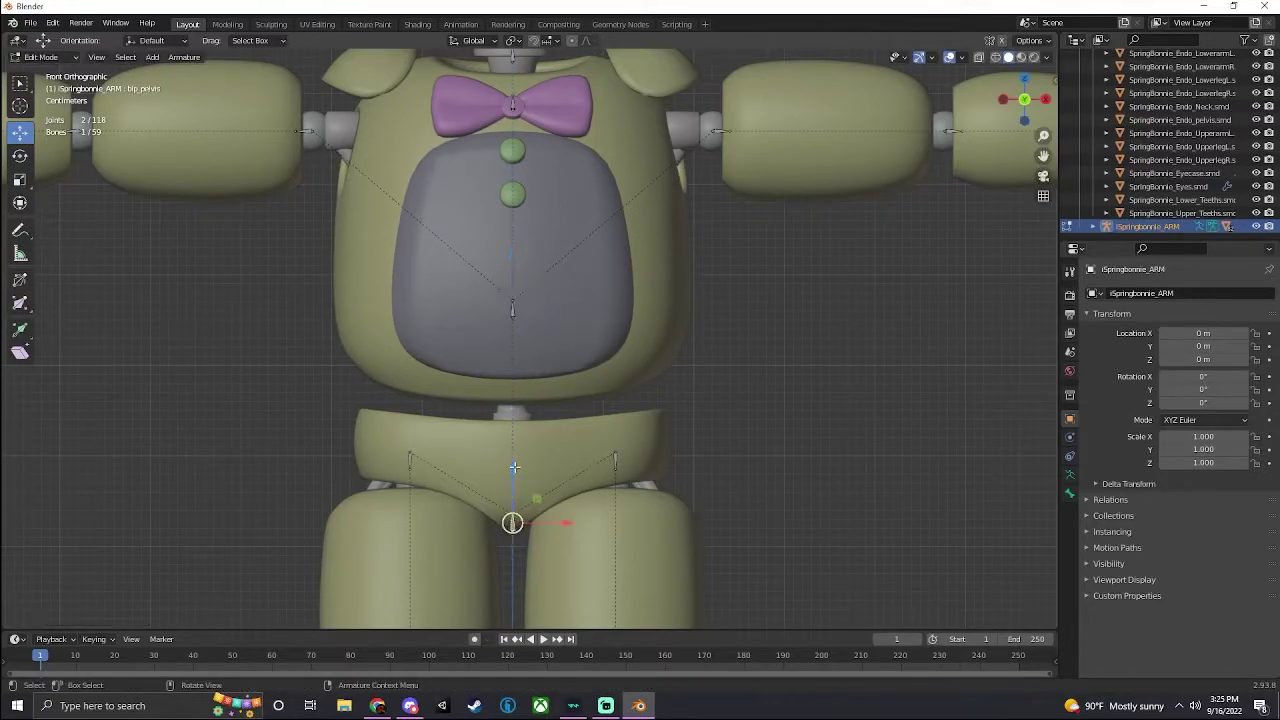
left_click_drag(514, 467, 519, 356)
scroll(533, 405, "up", 3)
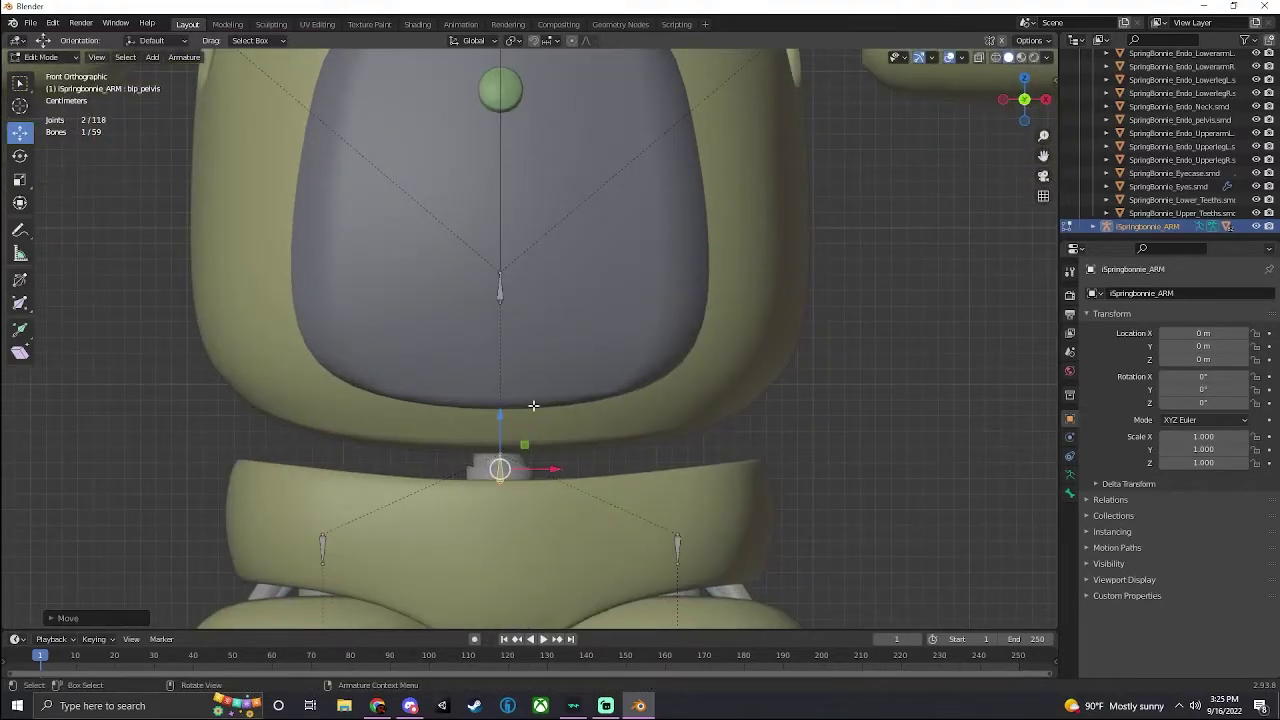
Extrude a new bone straight up from the top joint of bip_pelvis to the bip_Spine_0 bone
left_click(501, 302)
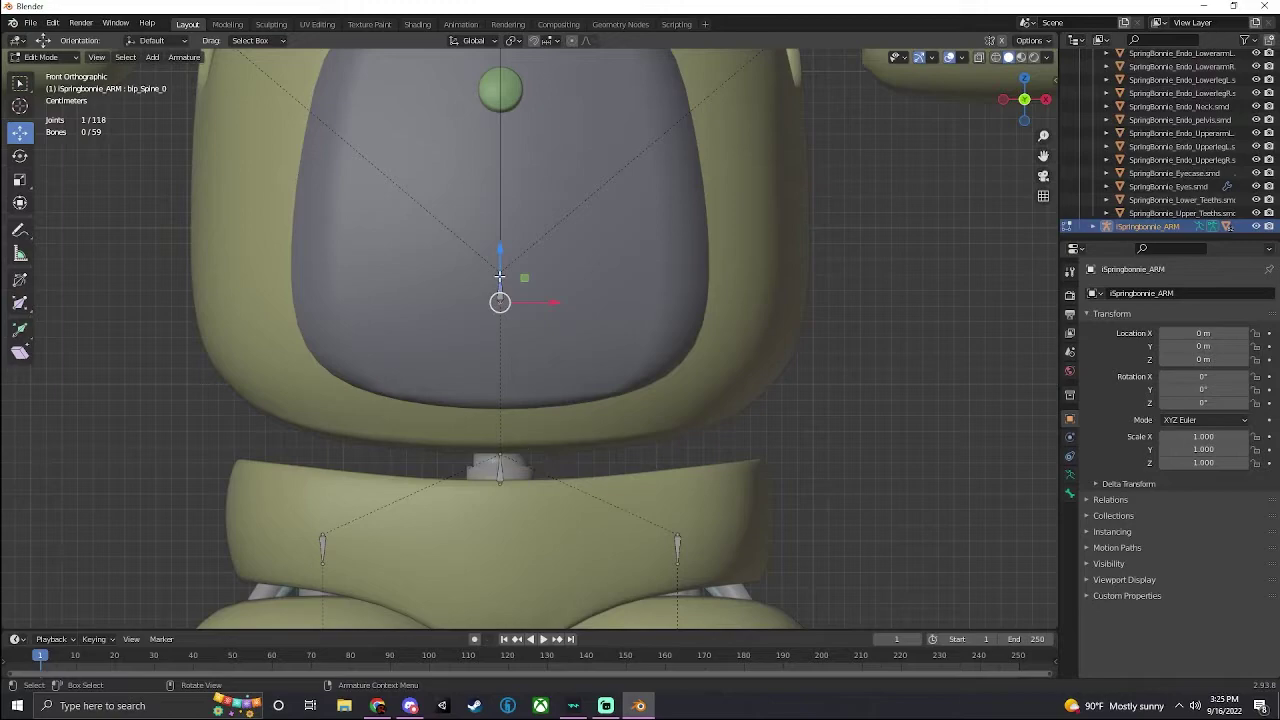
left_click(501, 452)
scroll(491, 410, "up", 5)
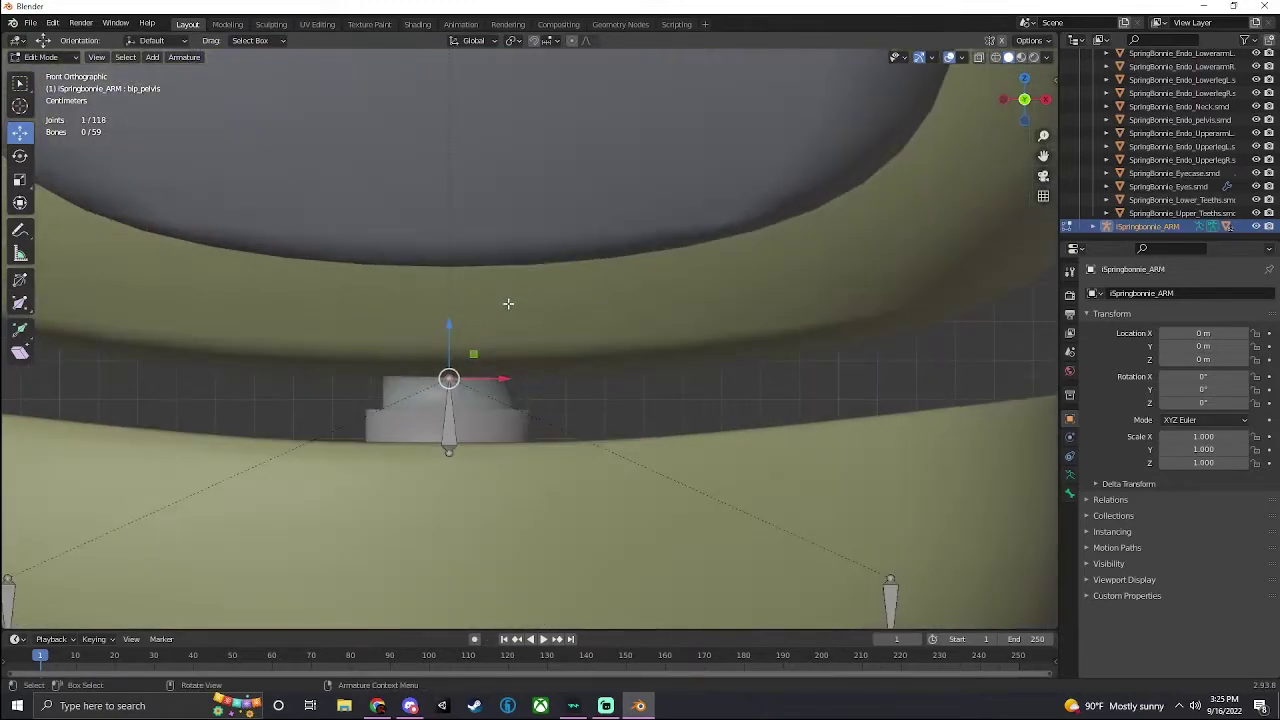
scroll(560, 355, "down", 6)
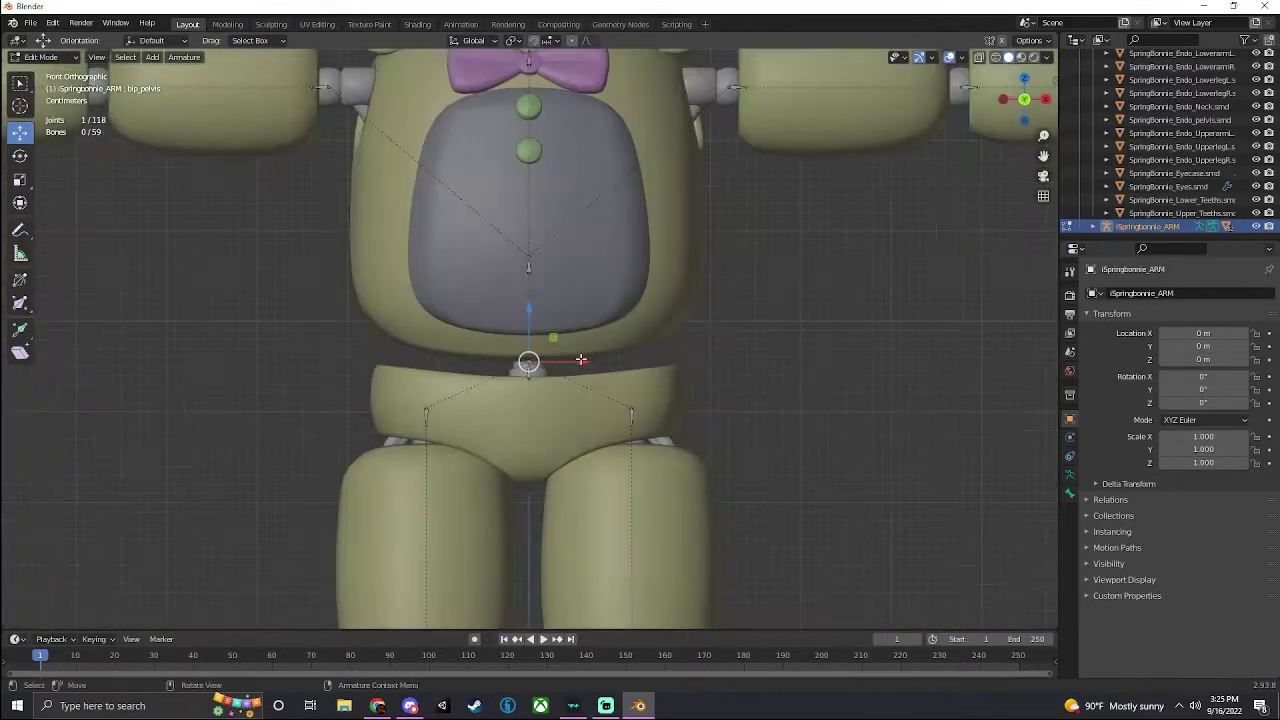
scroll(581, 351, "up", 2)
scroll(581, 351, "up", 1)
key("e")
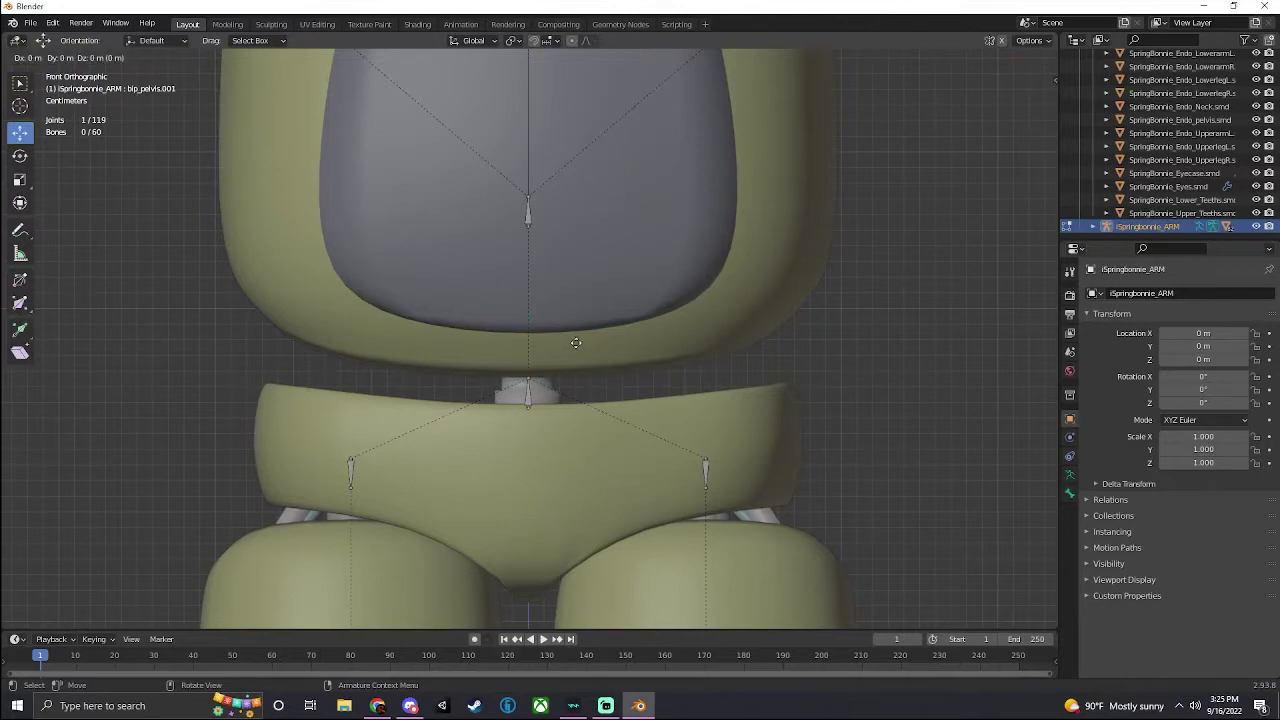
key("ctrl")
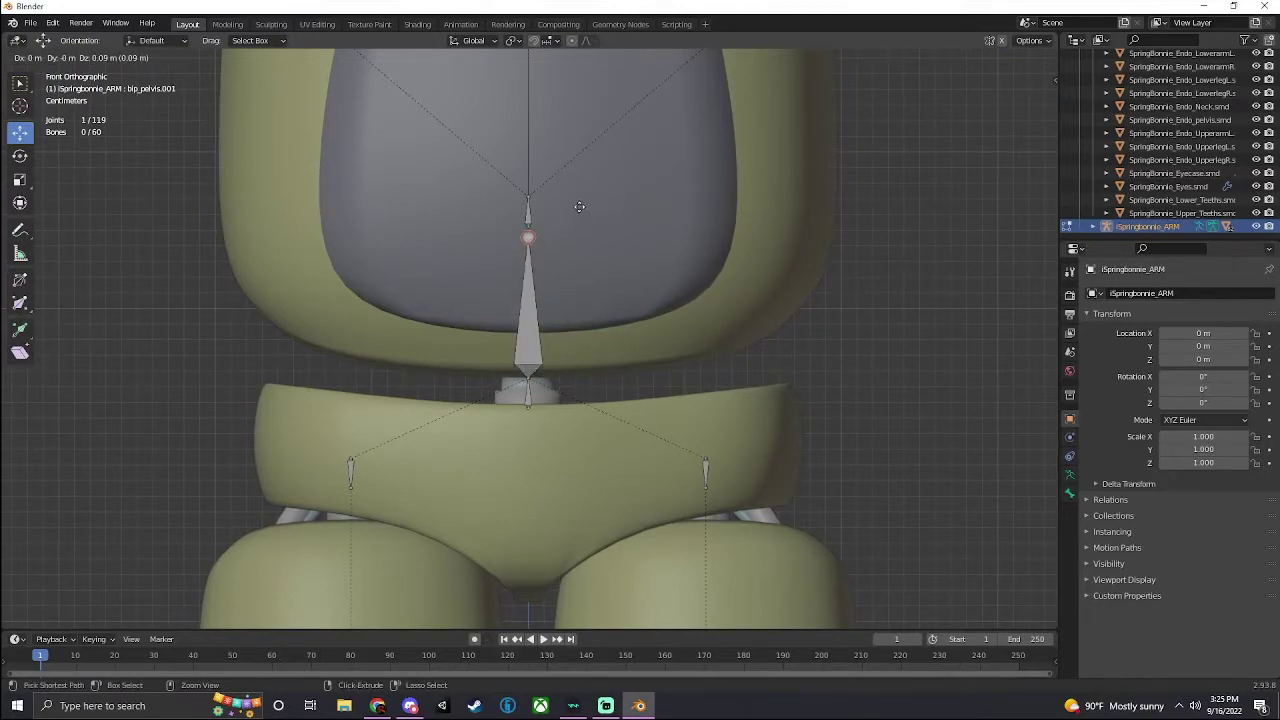
left_click(581, 160)
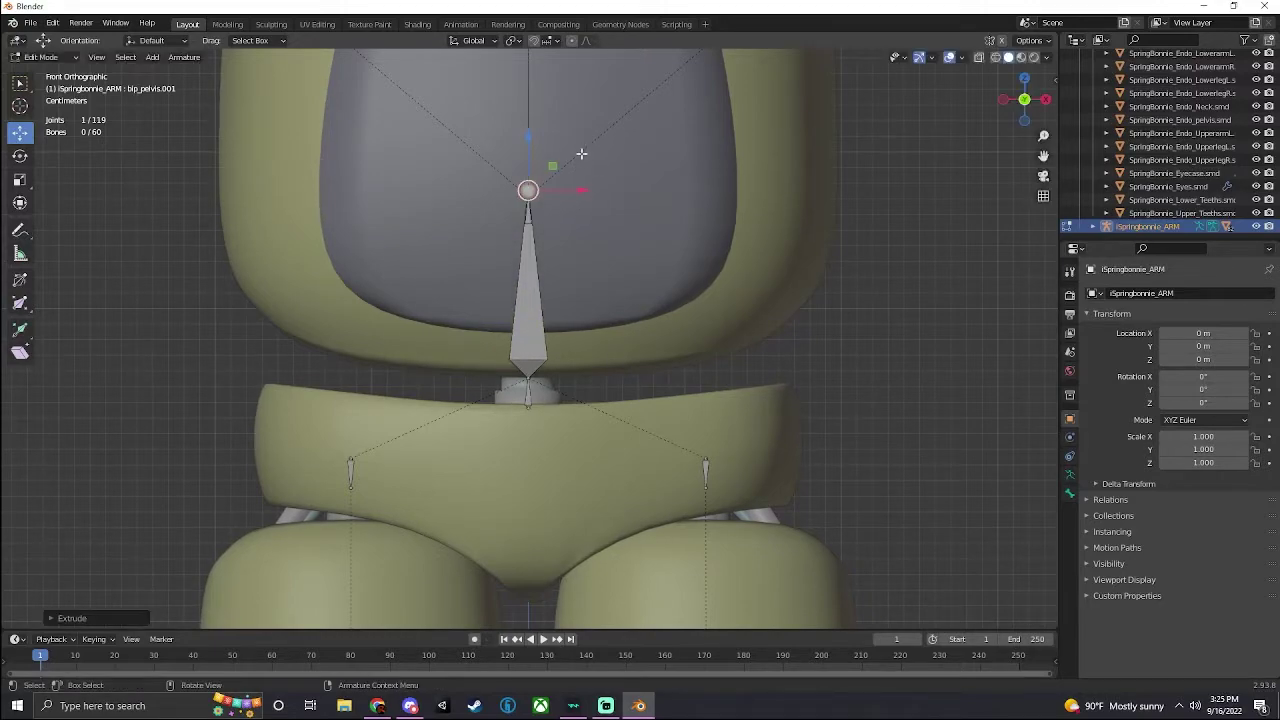
Select the extruded bone's top joint and switch the viewport to wireframe shading around it
scroll(544, 348, "up", 3)
left_click(519, 334)
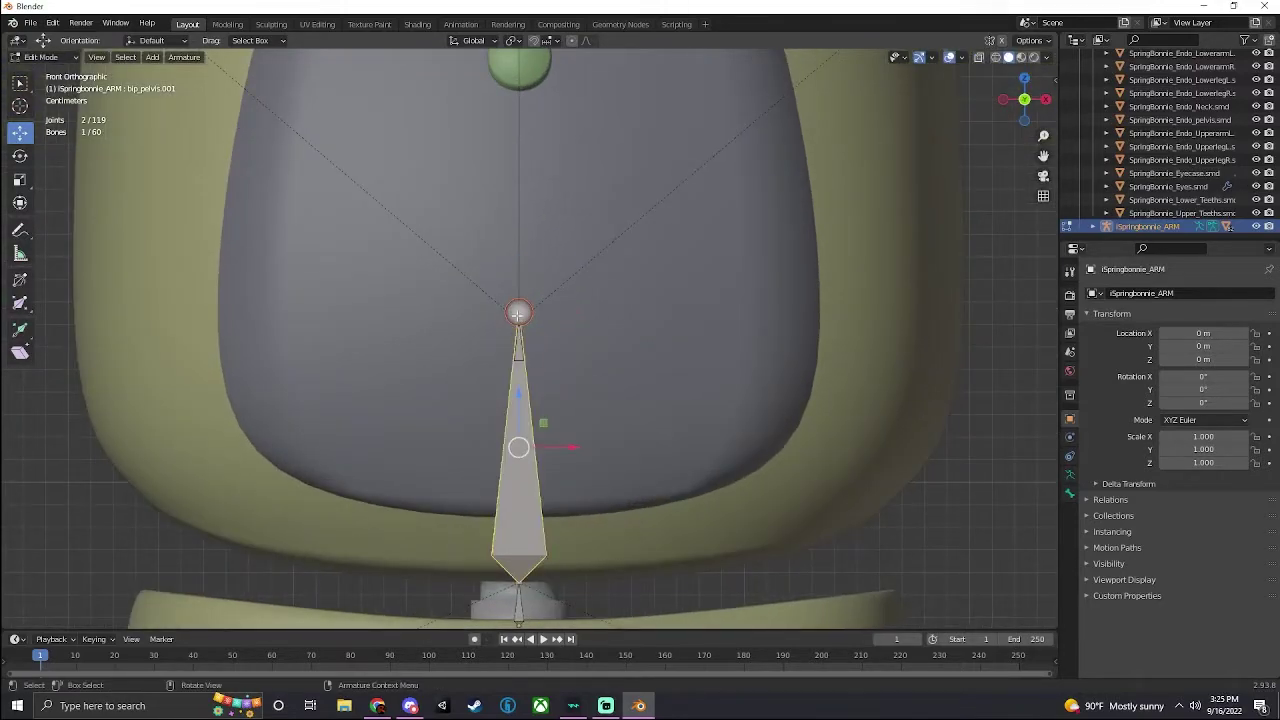
left_click(518, 314)
key("z")
left_click(462, 315)
scroll(570, 302, "up", 2)
key("z")
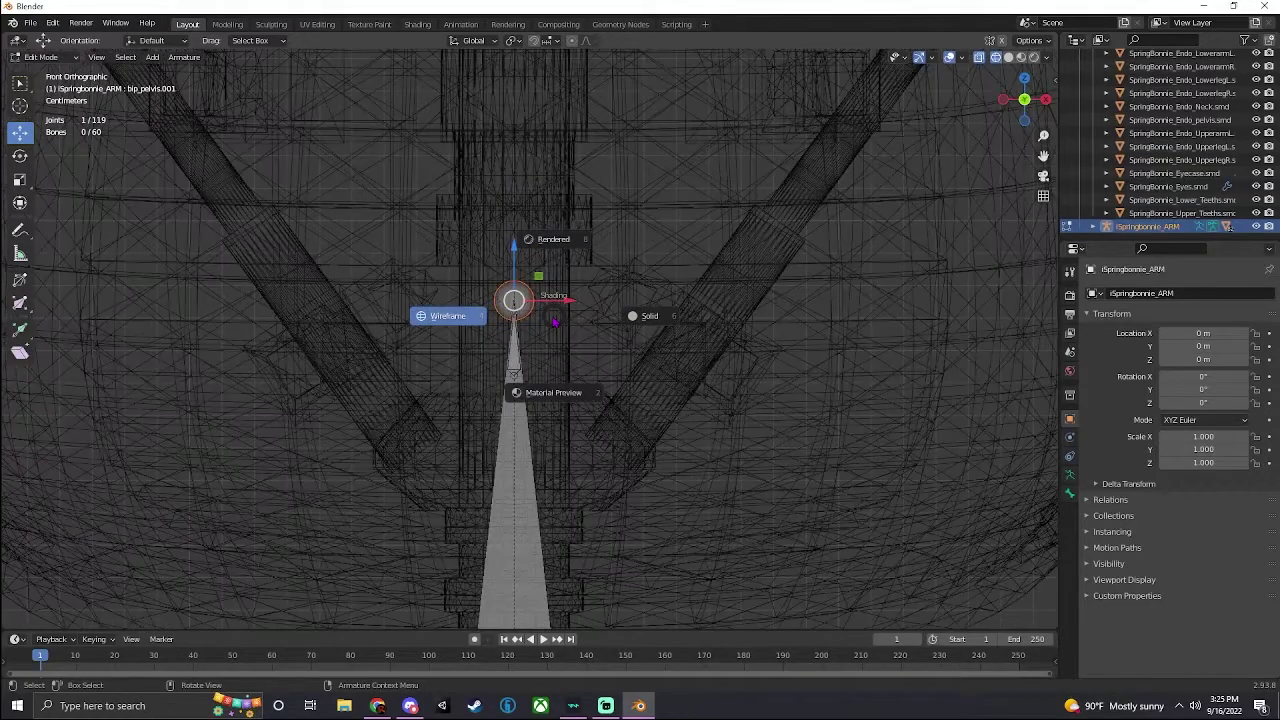
left_click(466, 326)
scroll(466, 322, "up", 5)
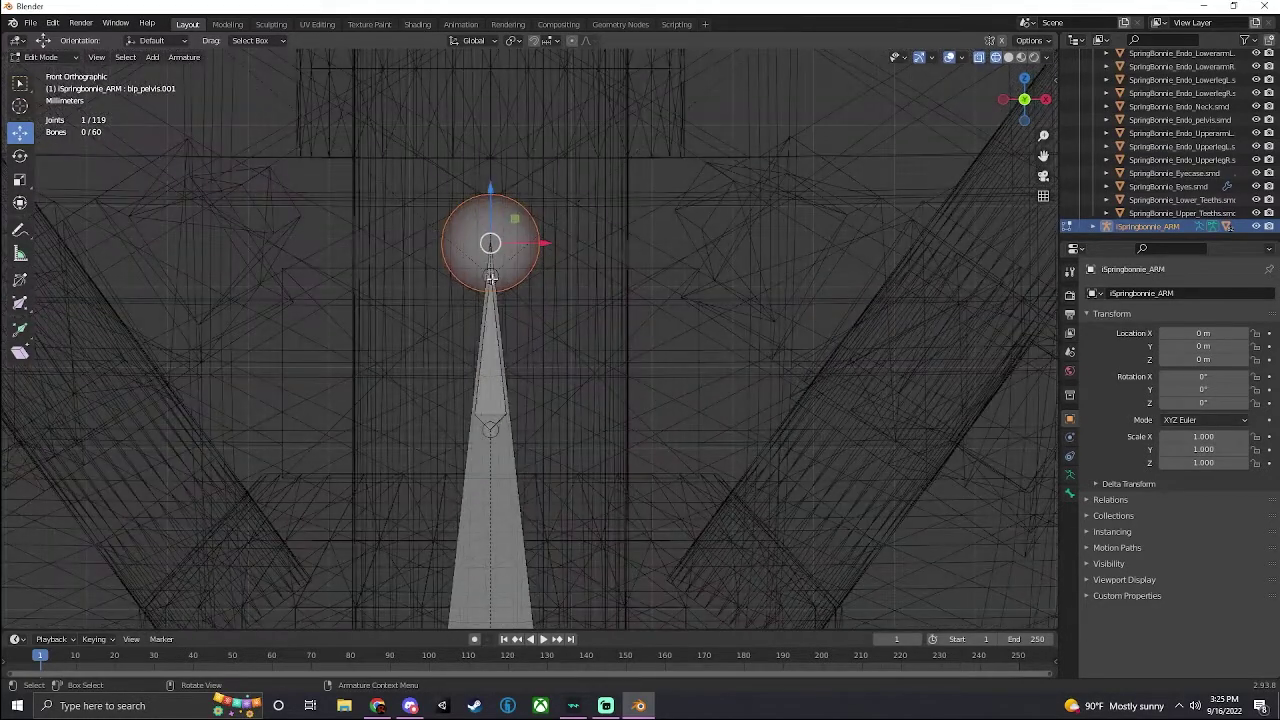
Lengthen the bip_Spine_0 bone by moving its top joint straight up along the spine inside the torso
left_click(492, 277)
middle_click_drag(548, 283, 569, 400, "shift")
scroll(566, 383, "down", 5)
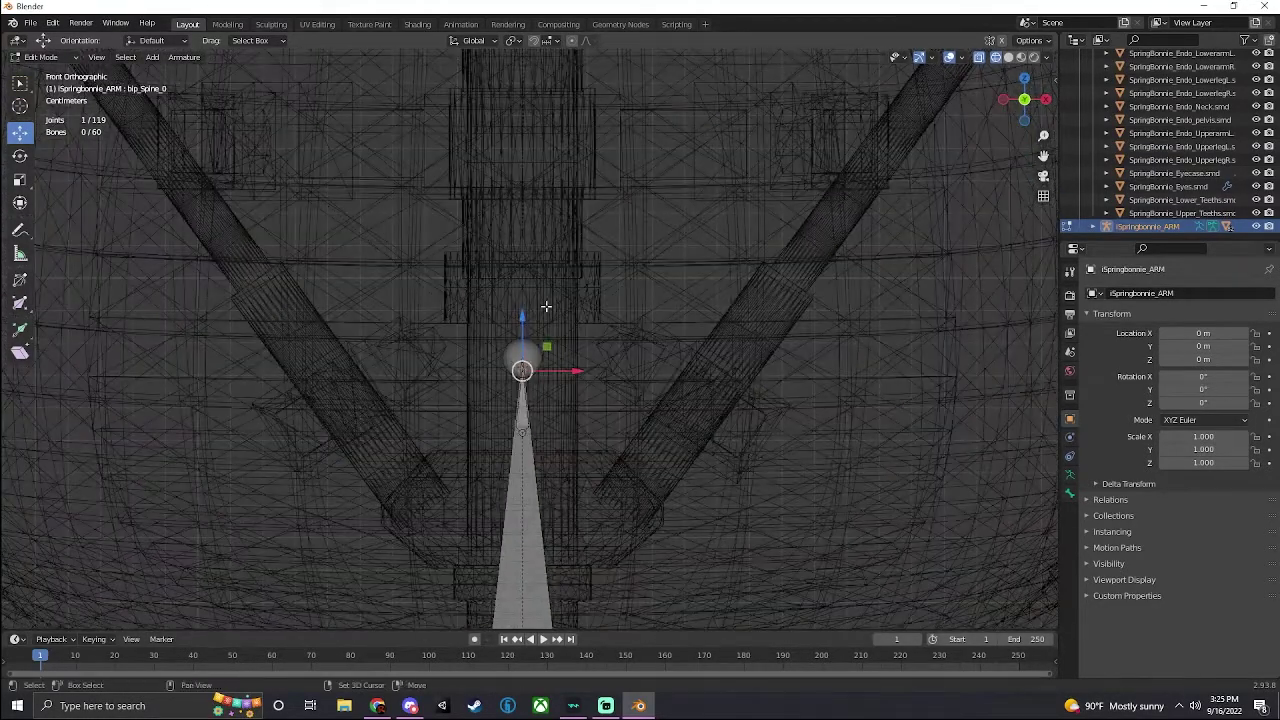
middle_click_drag(570, 282, 571, 389, "shift")
left_click_drag(526, 422, 536, 200)
scroll(575, 240, "down", 3)
middle_click_drag(608, 288, 610, 381, "shift")
scroll(553, 355, "down", 3)
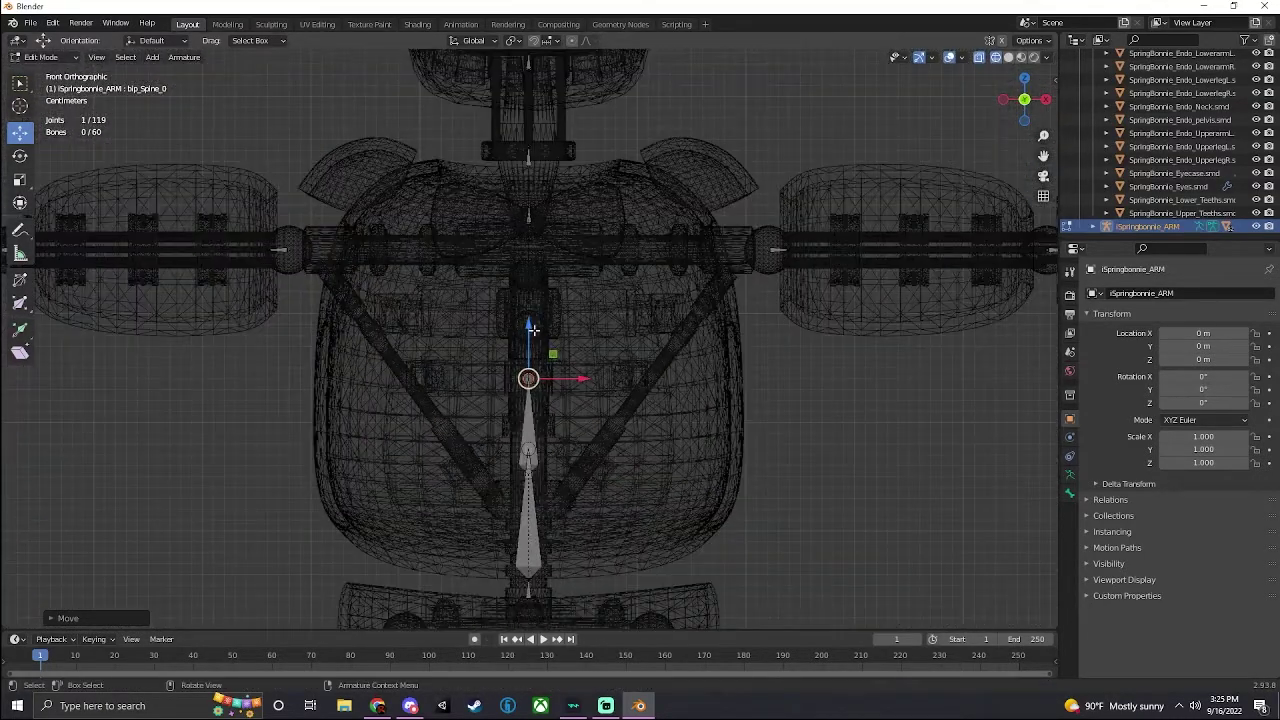
Move the top joint of bip_Spine_0 further straight up into the chest and return the viewport to solid shading
left_click_drag(533, 328, 530, 258)
key("z")
left_click(568, 274)
scroll(598, 341, "down", 3)
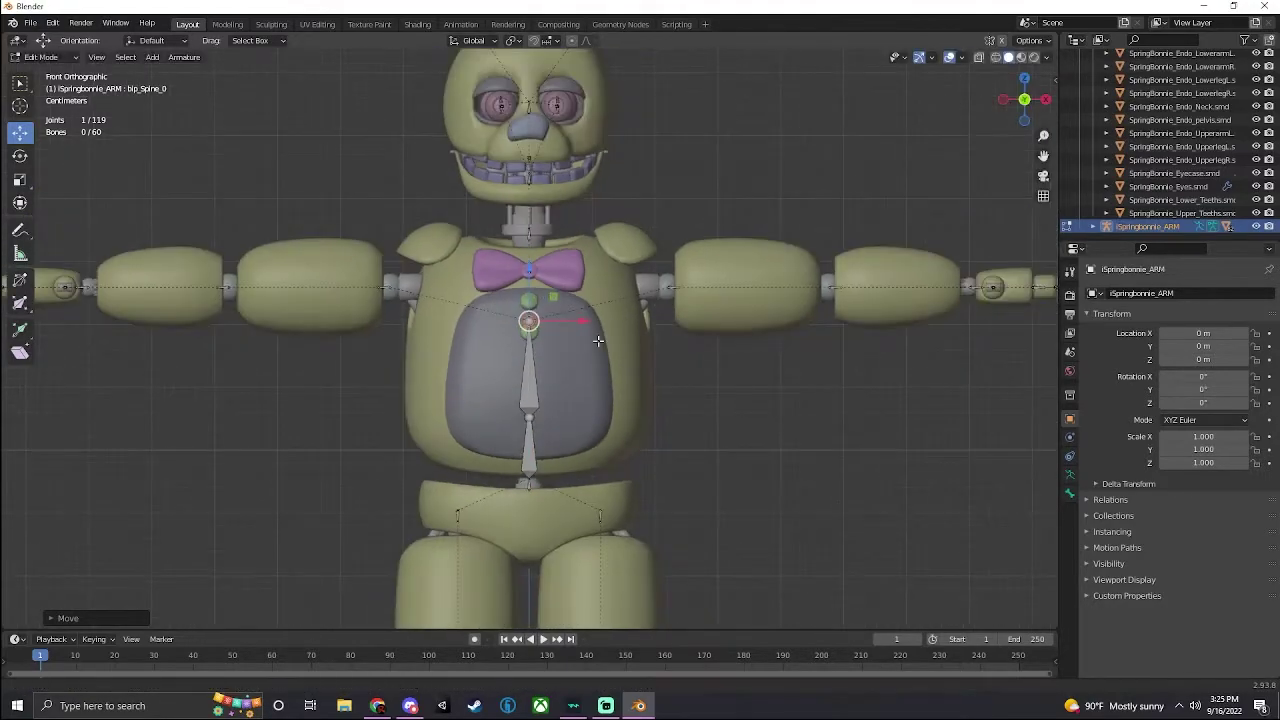
middle_click_drag(598, 341, 594, 317, "shift")
Test-rotate the extruded waist bone above bip_pelvis in Pose Mode and undo the rotation
left_click(69, 72)
left_click(66, 59)
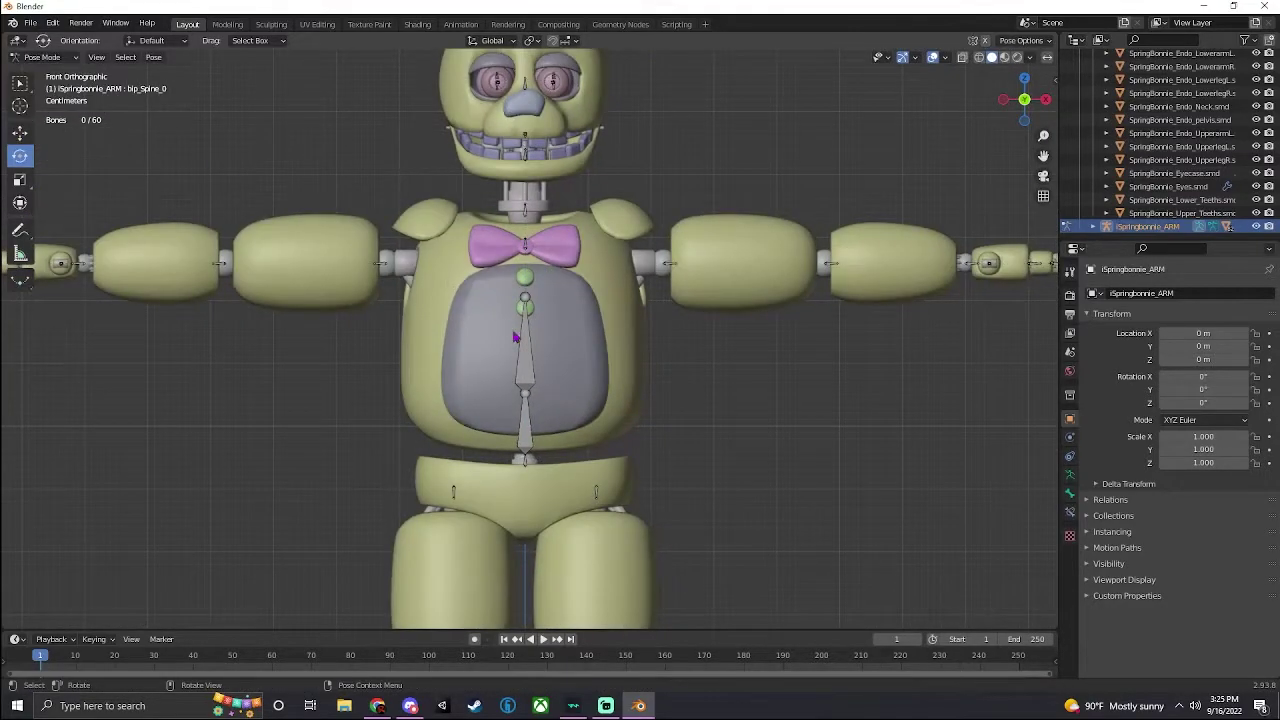
left_click(519, 425)
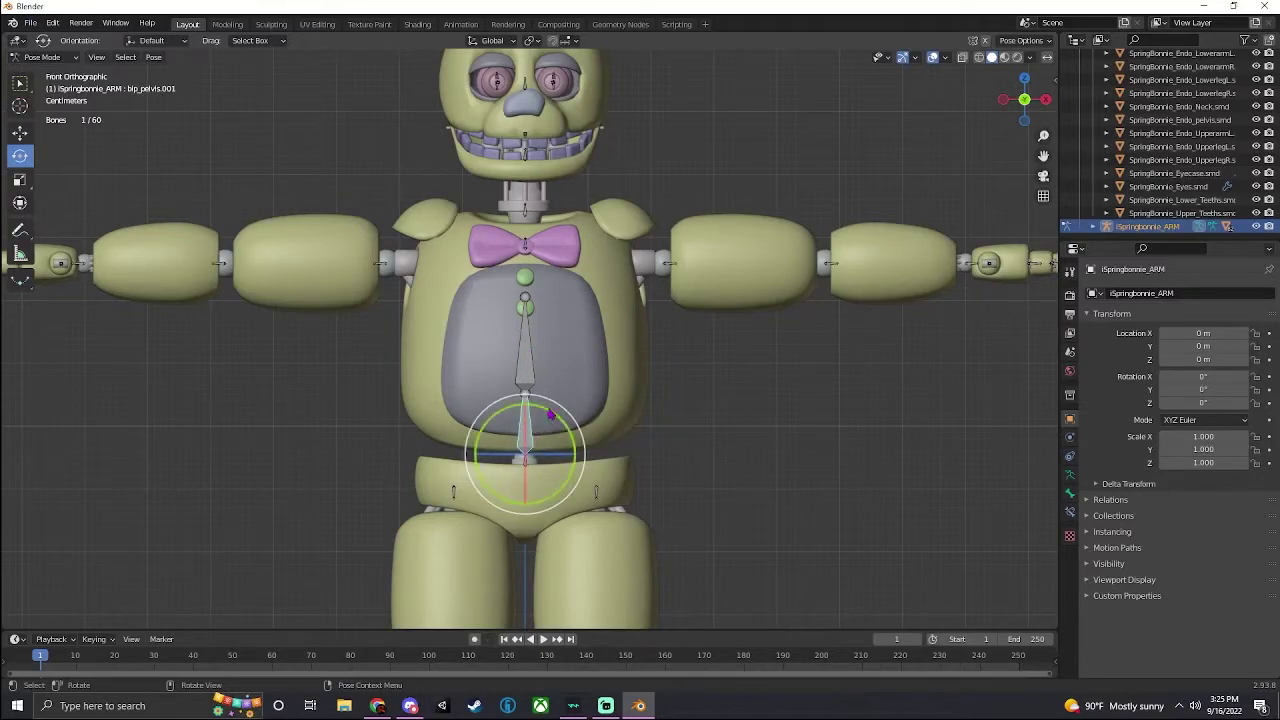
left_click_drag(548, 405, 570, 418)
key("ctrl+z")
In Edit Mode, parent bip_Spine_0 to the extruded waist bone below it using Keep Offset
middle_click_drag(535, 378, 531, 356, "shift")
left_click(44, 59)
left_click(44, 72)
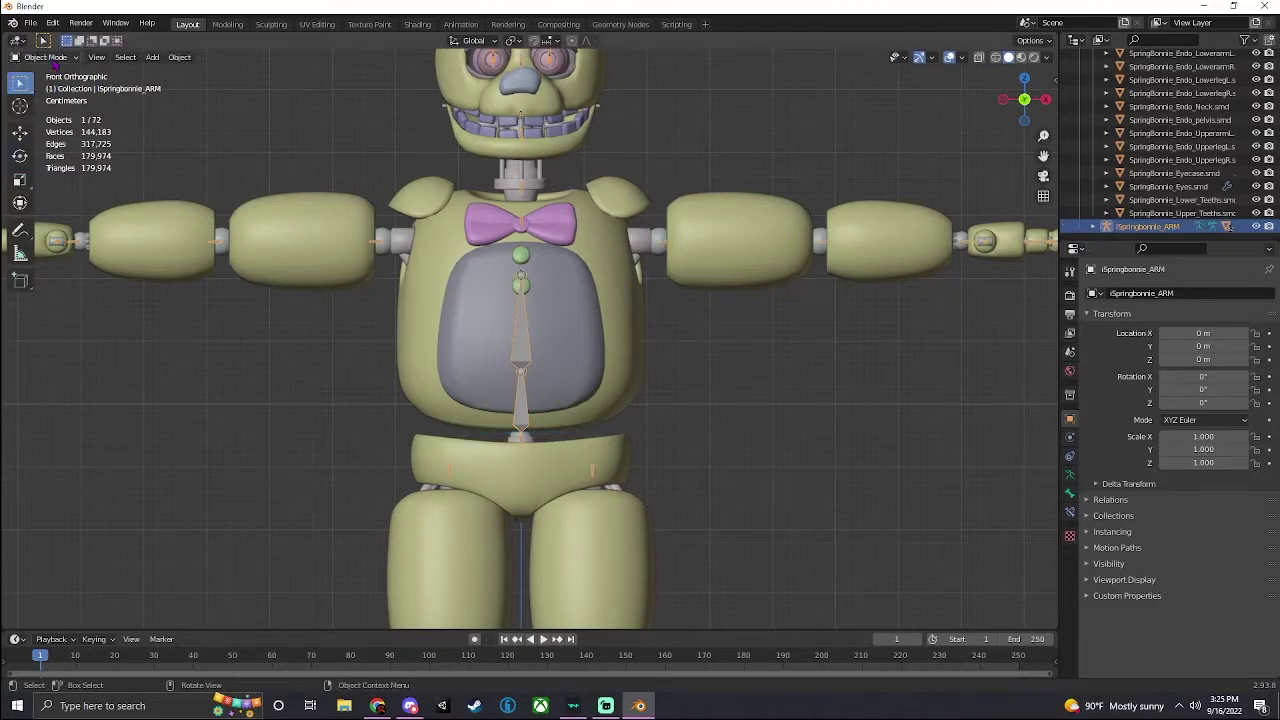
left_click(40, 57)
left_click(44, 87)
left_click(520, 322)
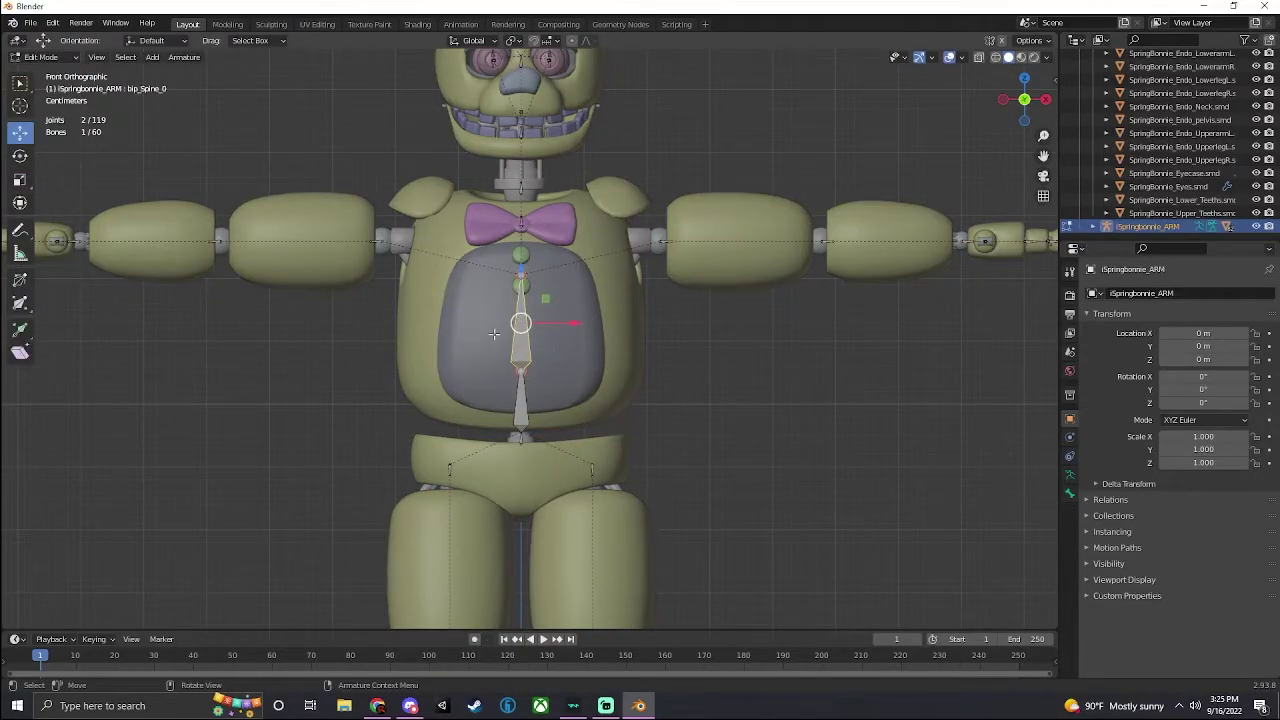
scroll(502, 313, "up", 5)
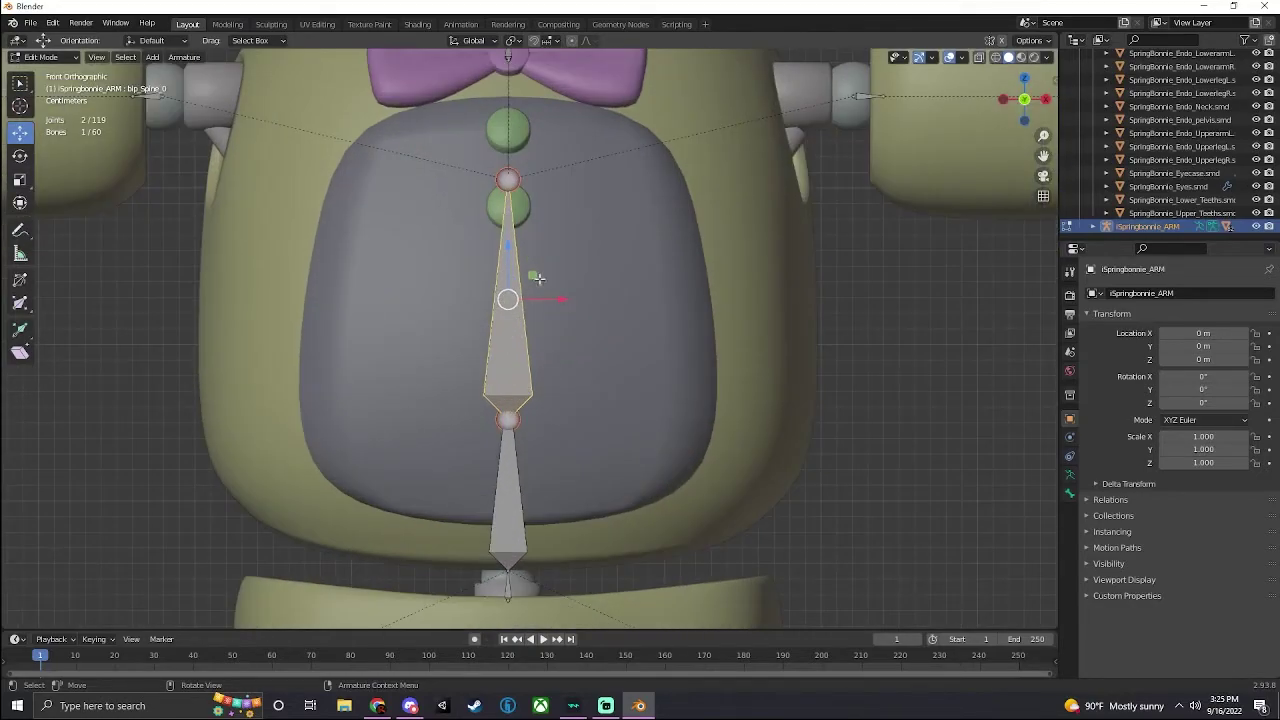
scroll(508, 300, "down", 2)
key("shift")
left_click(510, 423, "shift")
right_click(489, 345)
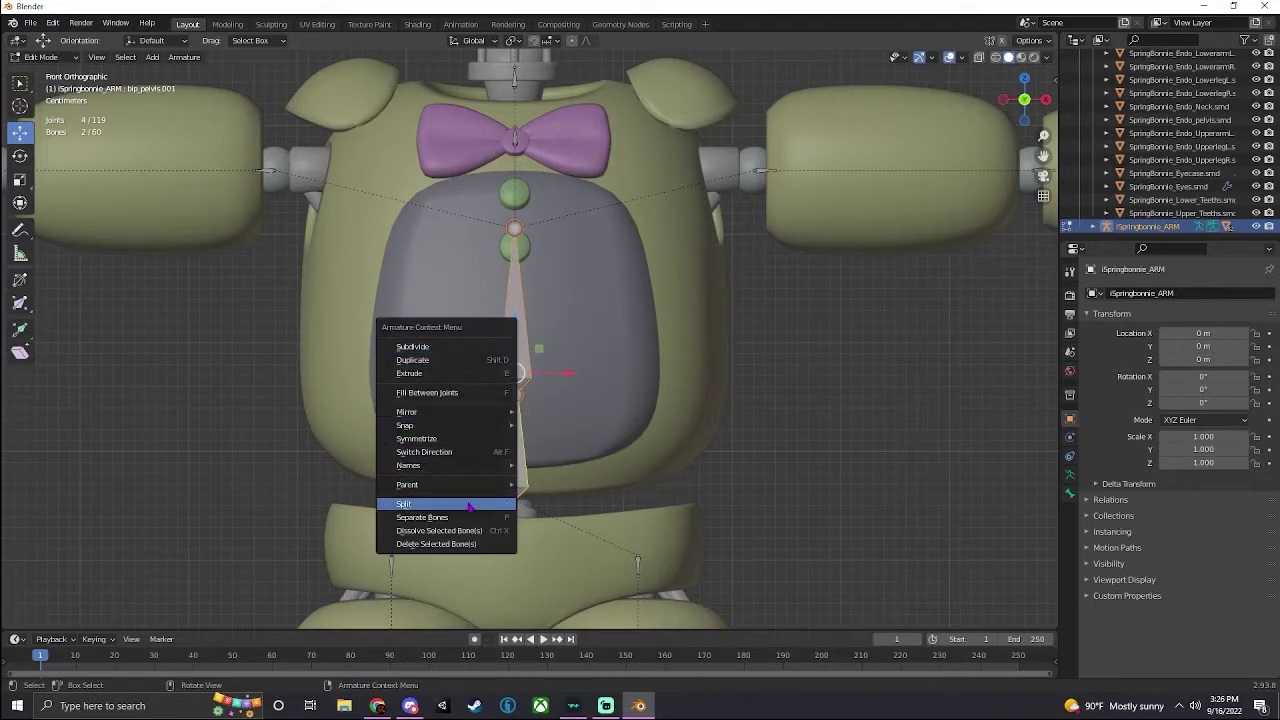
mouse_move(473, 485)
left_click(541, 486)
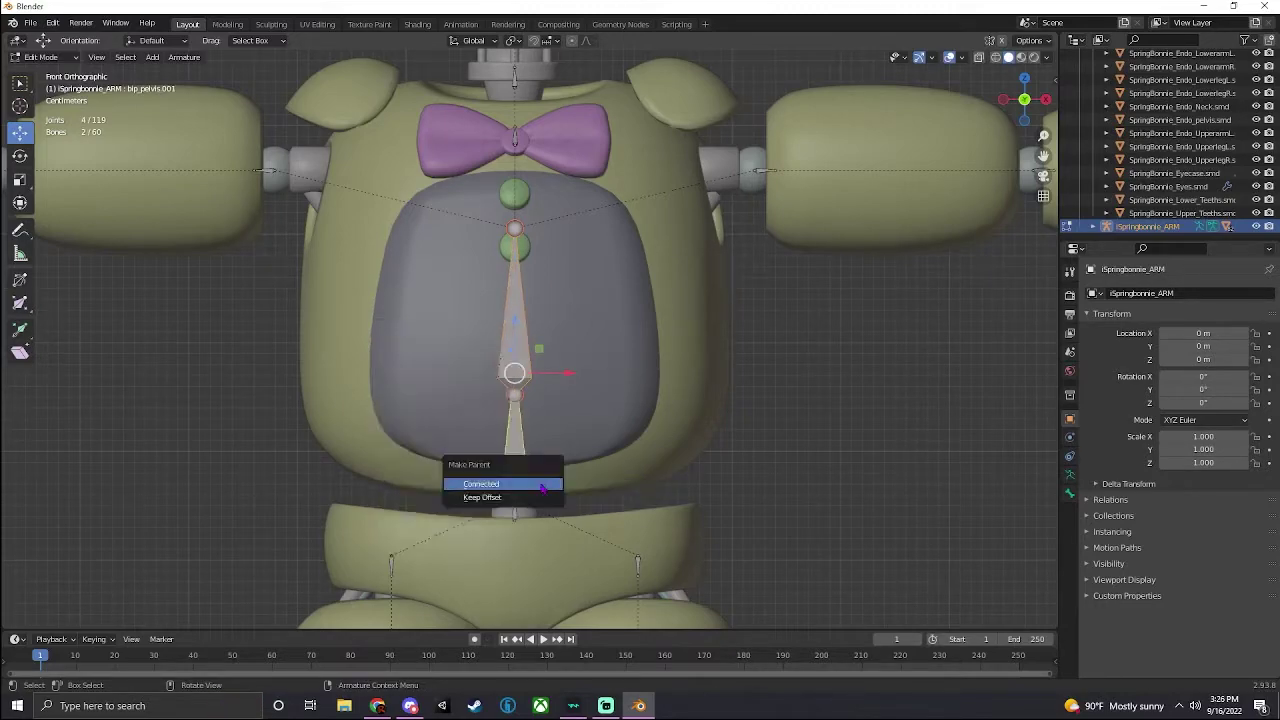
left_click(490, 500)
Test-rotate bip_Spine_0 sideways by about 30° in Pose Mode and undo the rotation
left_click(40, 56)
left_click(45, 96)
left_click(520, 354)
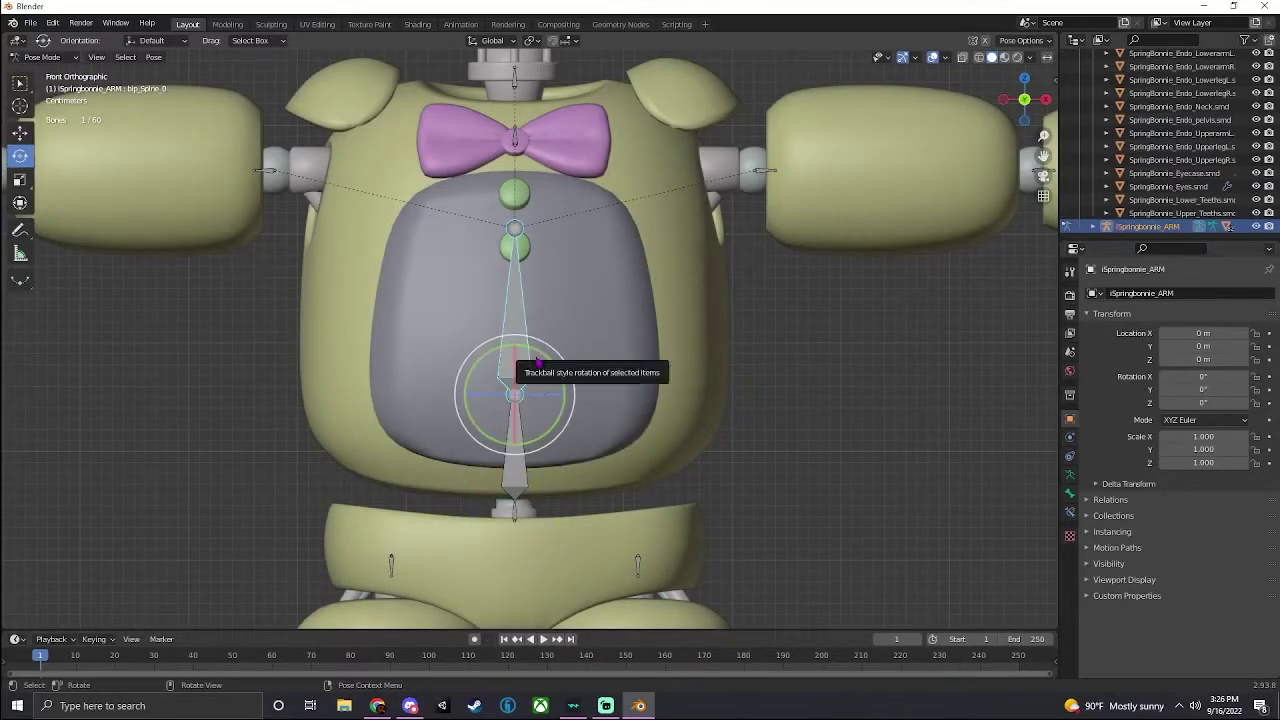
key("r")
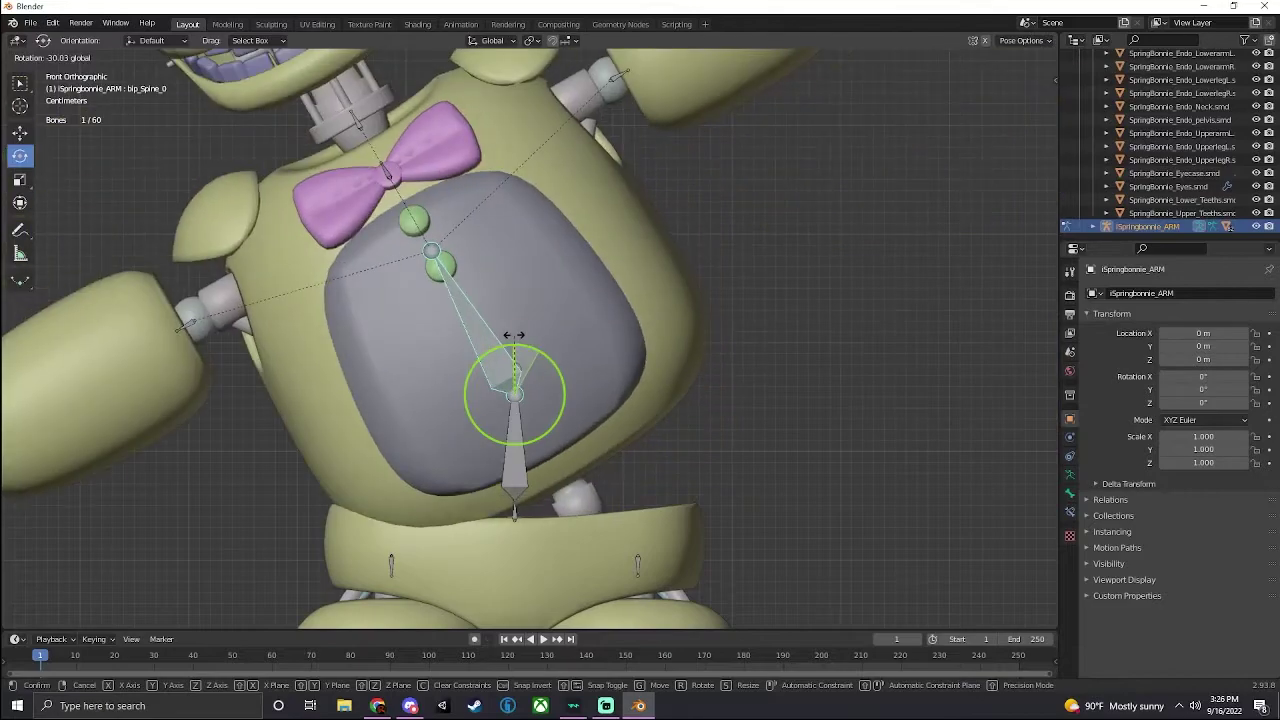
left_click(612, 336)
key("ctrl+z")
From the side, try rotating bip_Spine_0 and the waist bone below it in turn, cancelling each rotation
left_click_drag(1028, 104, 885, 104)
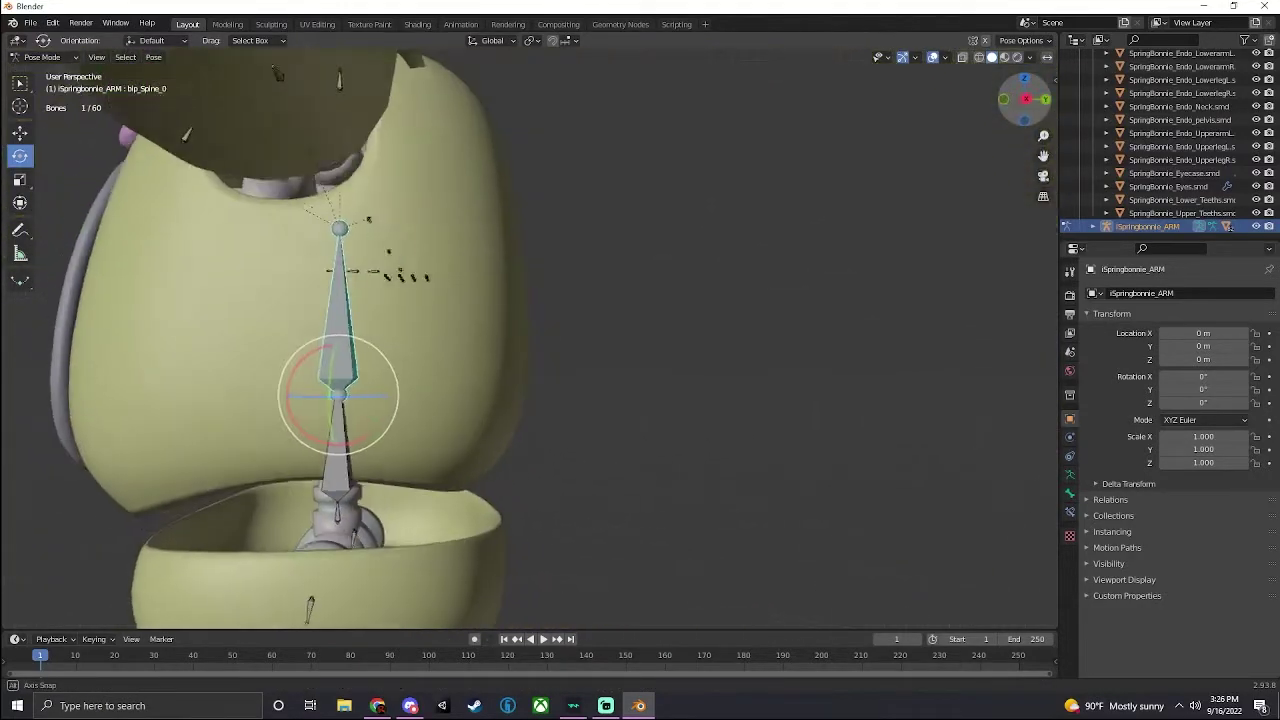
scroll(802, 262, "down", 3)
middle_click_drag(696, 342, 794, 296, "shift")
scroll(580, 286, "up", 3)
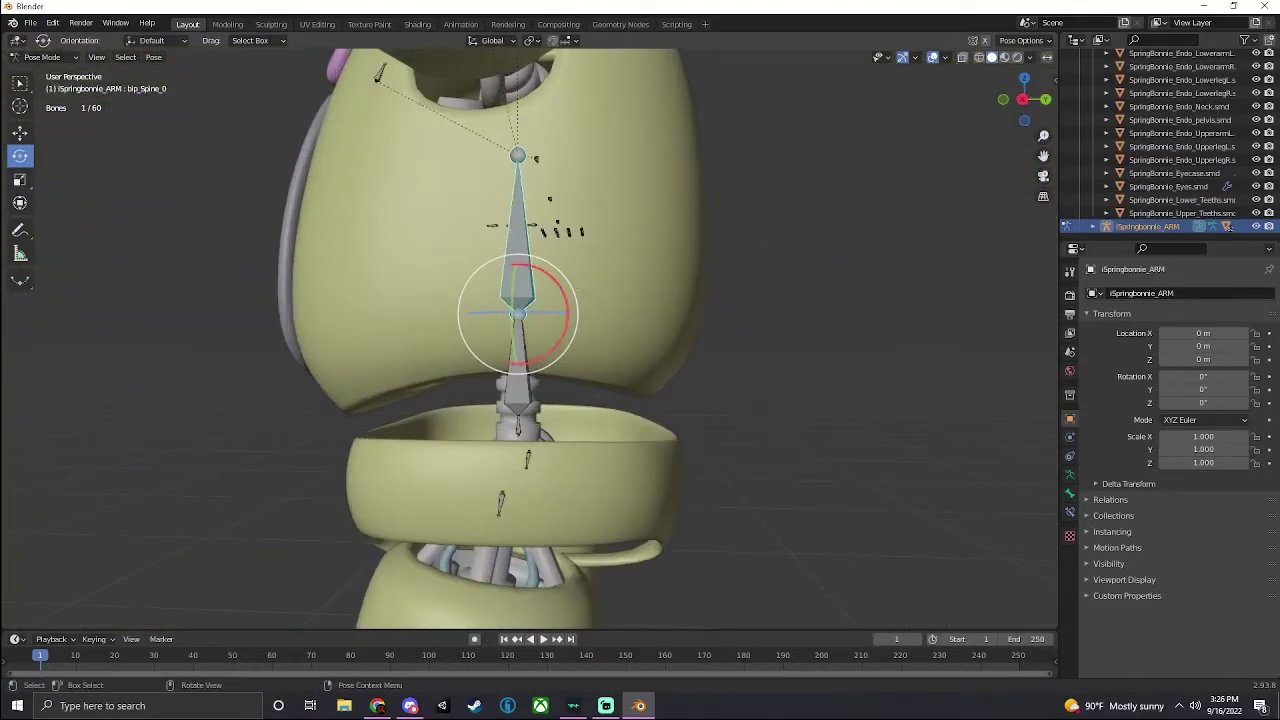
left_click_drag(562, 286, 525, 256)
key("Escape")
left_click(546, 318)
left_click_drag(542, 371, 518, 346)
key("Escape")
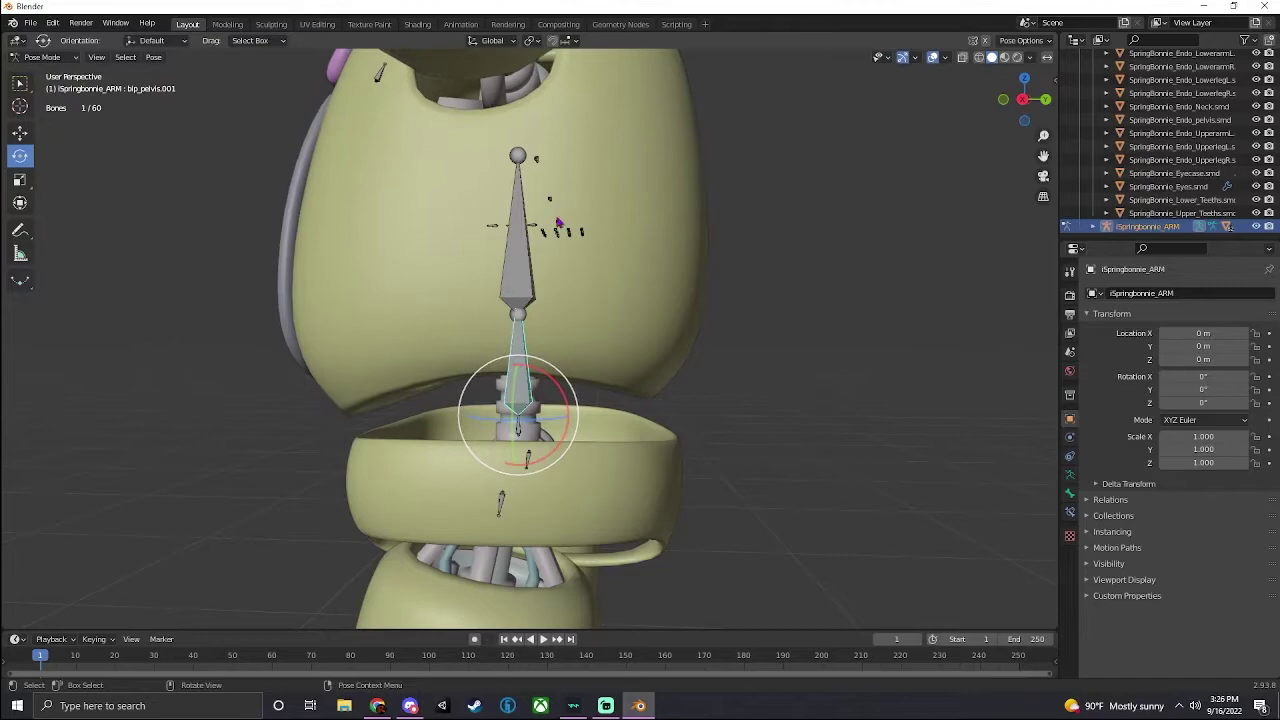
Repeat the trial bends of bip_Spine_0 and the waist bone to compare their pivot points, cancelling each one
left_click(548, 162)
left_click_drag(533, 270, 550, 300)
mouse_move(465, 234)
left_mouse_down()
mouse_move(552, 225)
mouse_move(584, 245)
mouse_move(467, 240)
left_mouse_up()
right_click(467, 240)
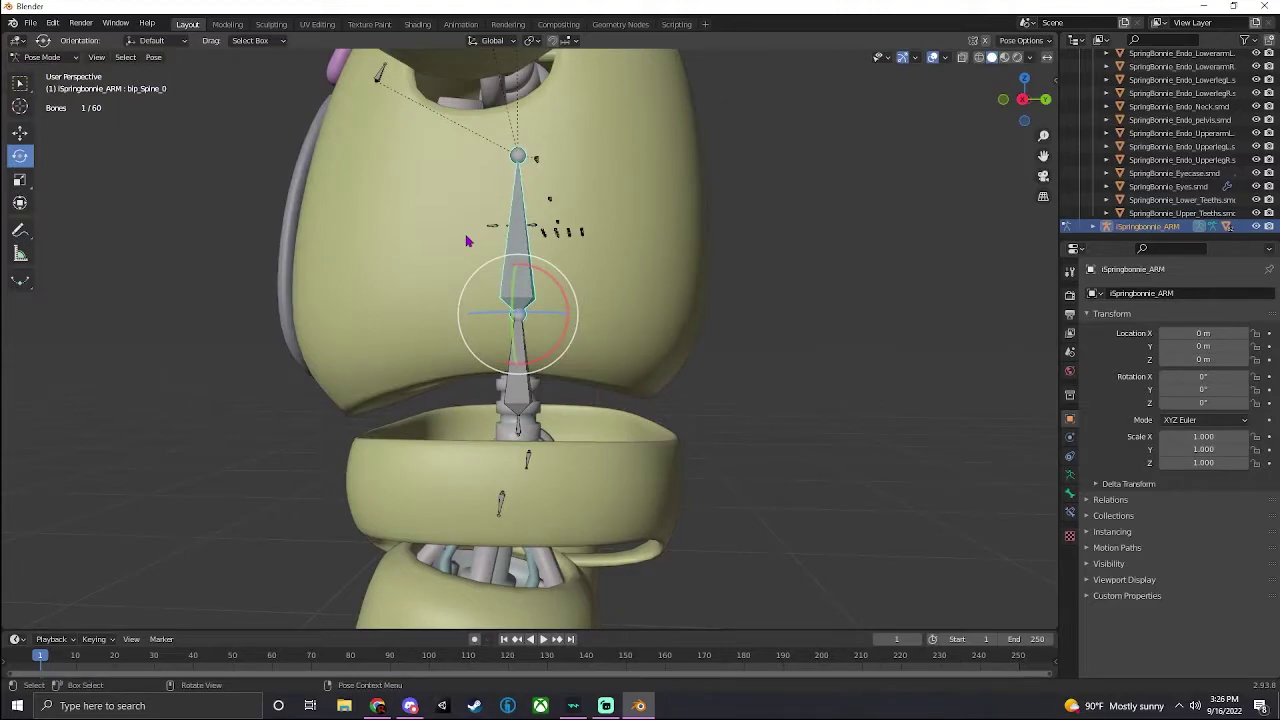
left_click(518, 386)
middle_click_drag(662, 326, 706, 314, "shift")
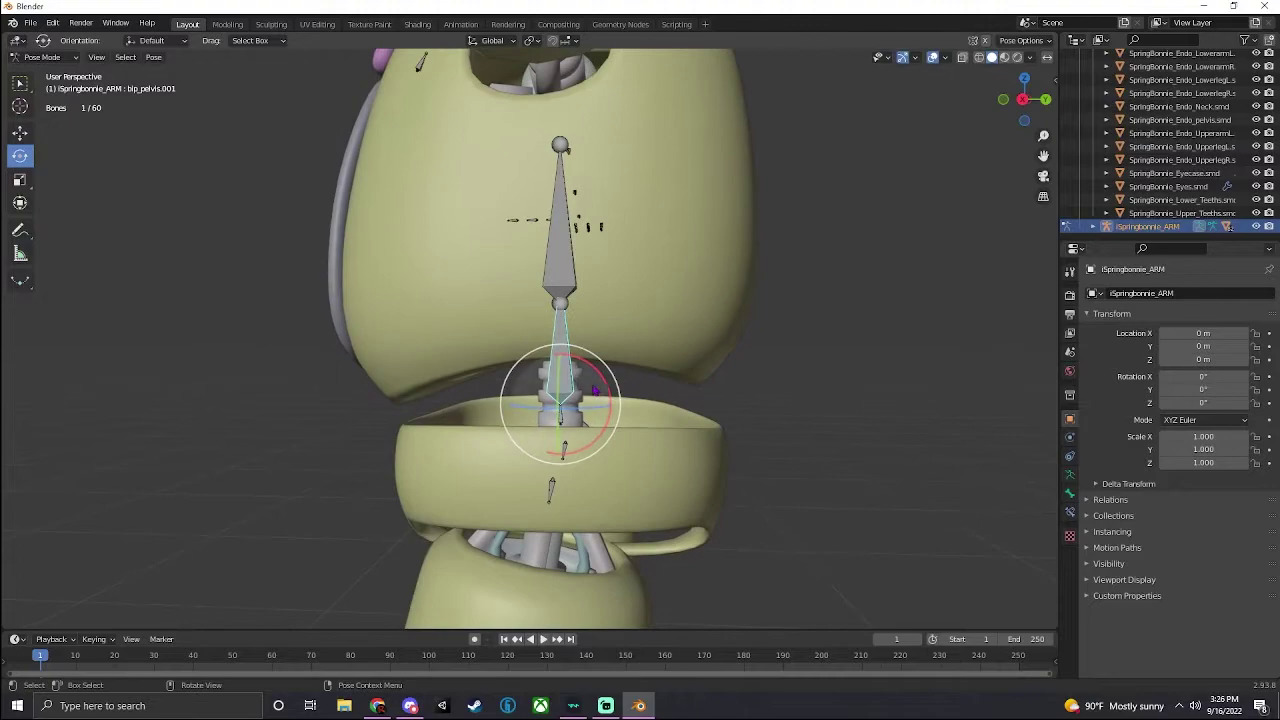
left_click_drag(595, 372, 518, 338)
key("Escape")
In Edit Mode, move the bip_pelvis bone and its shared waist joint straight down into the pelvis, and return to Pose Mode
mouse_move(1020, 103)
left_mouse_down()
mouse_move(1126, 102)
mouse_move(1042, 107)
left_mouse_up()
middle_click_drag(914, 248, 880, 174, "shift")
scroll(904, 179, "up", 3)
left_click(1004, 101)
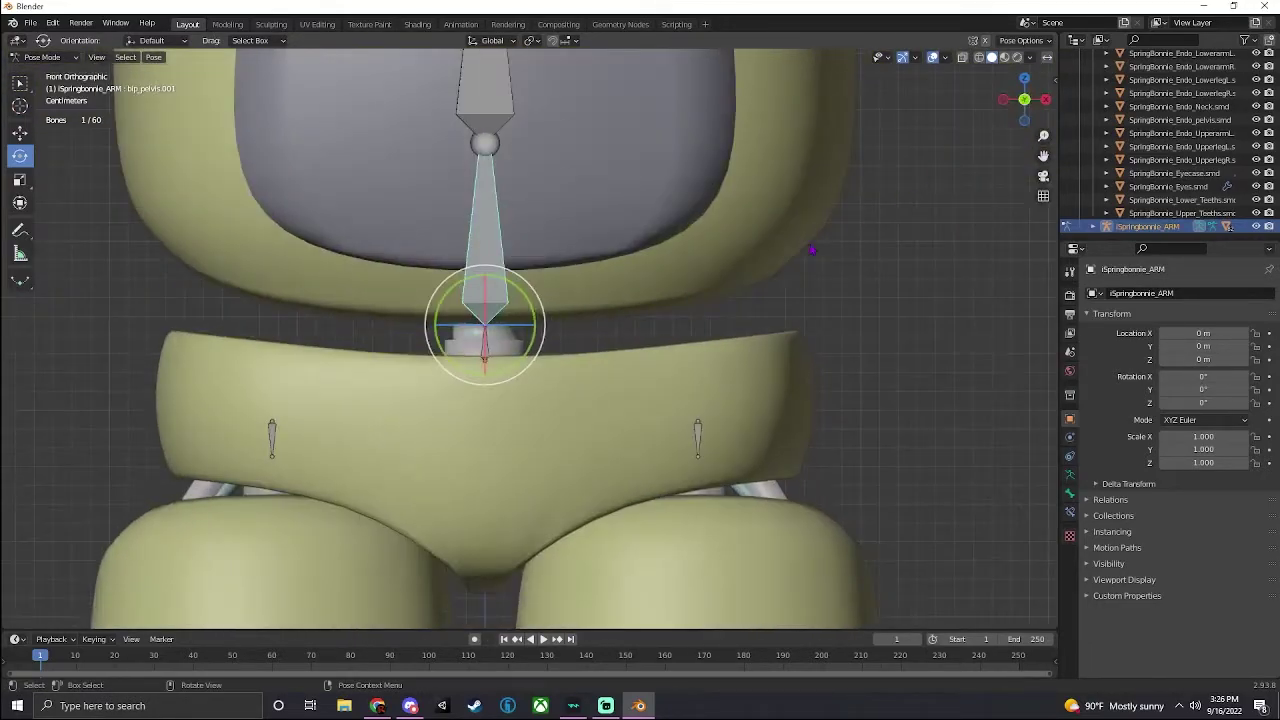
scroll(760, 268, "up", 3)
key("Tab")
left_click(457, 316)
left_click(455, 315)
left_click_drag(453, 293, 453, 351)
scroll(610, 267, "down", 5)
key("Tab")
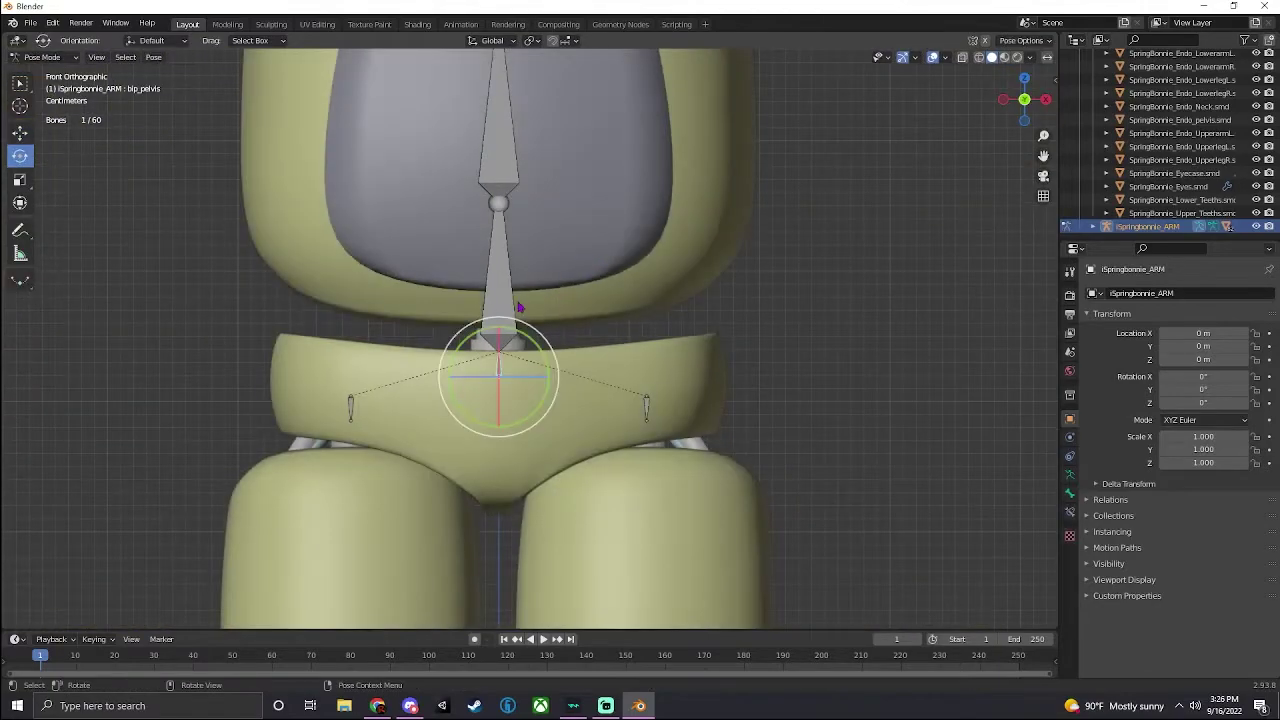
Test-rotate the waist bone above bip_pelvis from the side and undo the rotation
left_click(1046, 100)
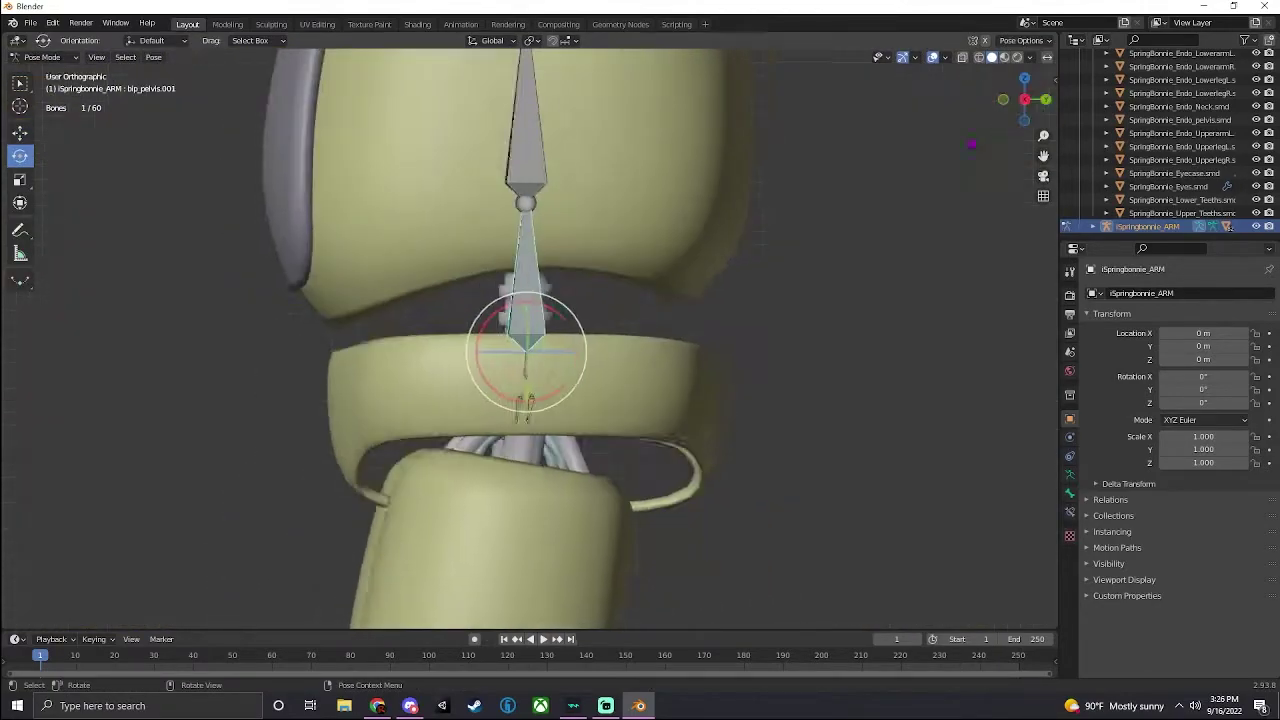
left_click_drag(1029, 91, 1012, 114)
mouse_move(576, 325)
left_mouse_down()
mouse_move(520, 290)
mouse_move(553, 283)
mouse_move(520, 282)
mouse_move(592, 306)
left_mouse_up()
key("ctrl+z")
Select bip_pelvis and bip_Spine_0 in turn from the front to check their parent links
left_click(1005, 103)
scroll(541, 291, "up", 3)
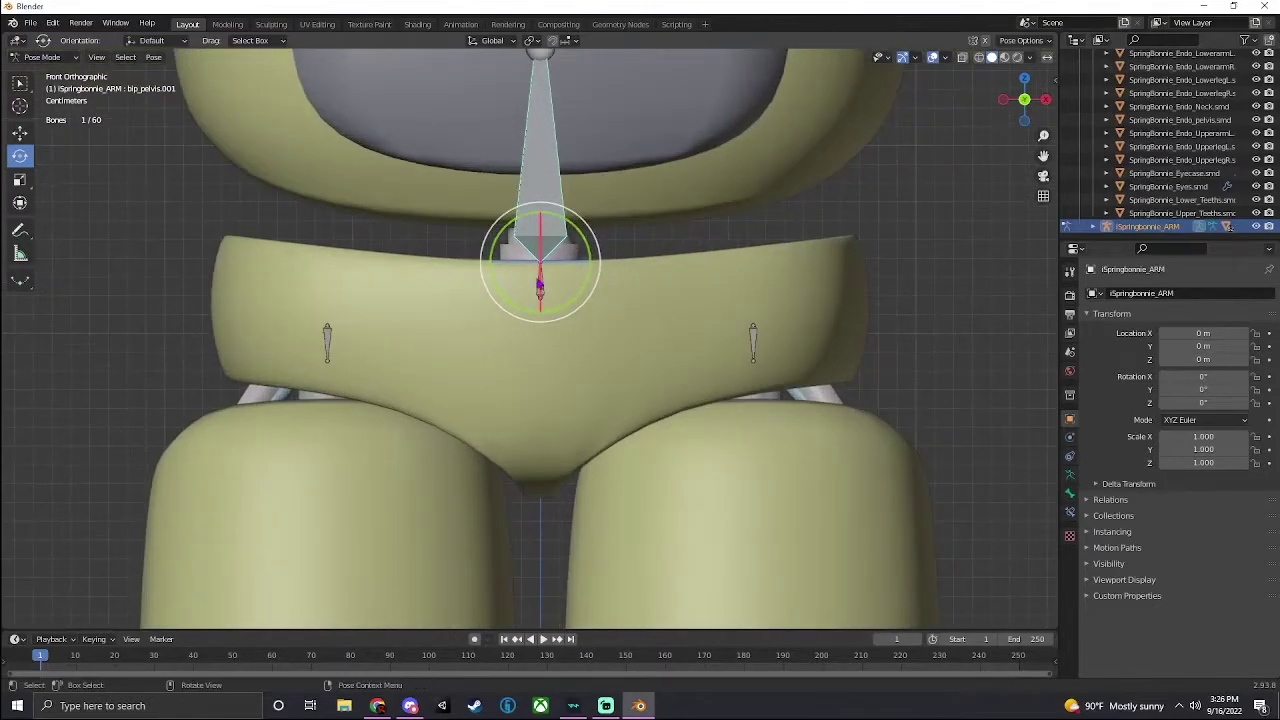
left_click(527, 272)
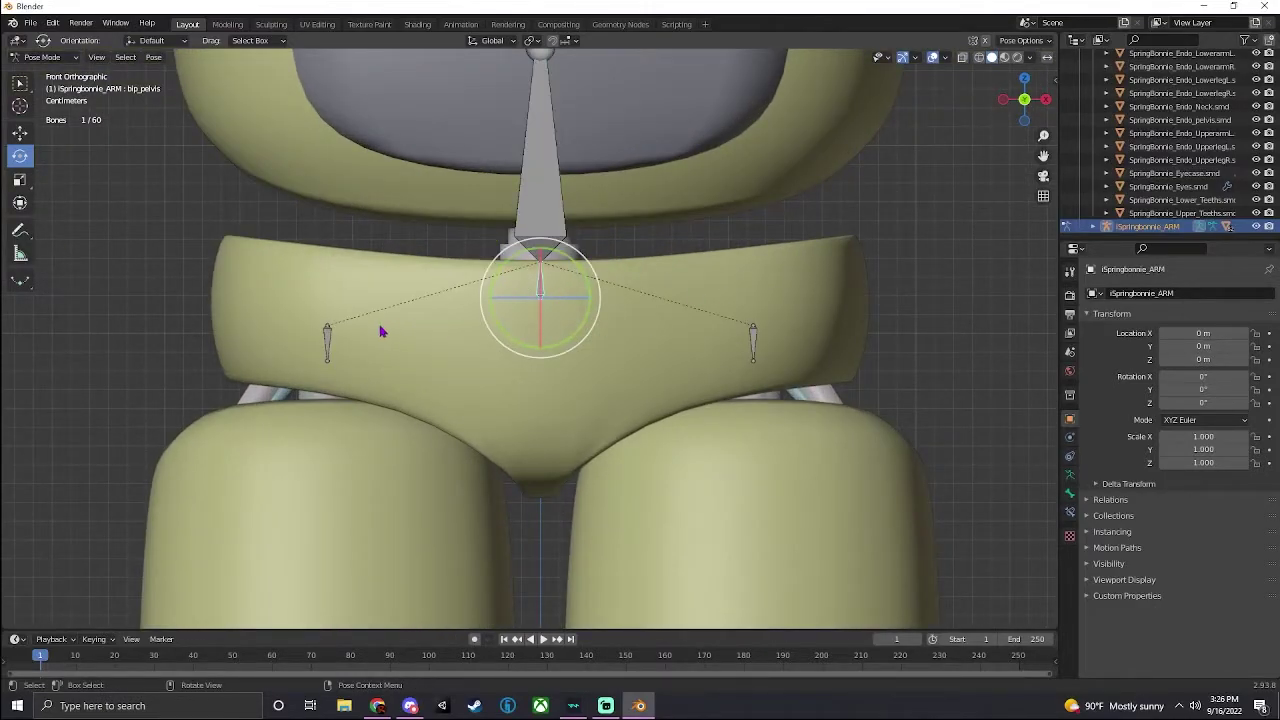
scroll(663, 272, "down", 5)
left_click(572, 292)
scroll(572, 292, "down", 2)
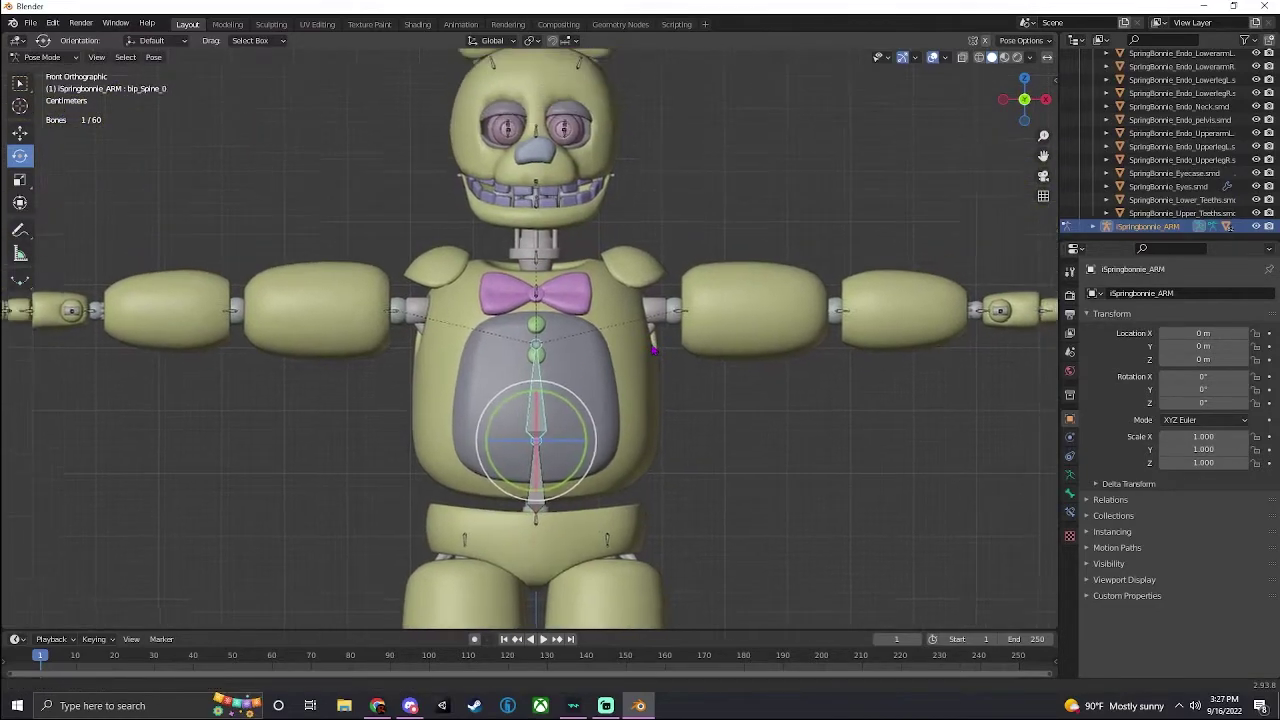
In Edit Mode, extrude a bone about 0.02 m long from the inner joint of bip_upperArm_L toward the torso
scroll(572, 292, "up", 4)
left_click(45, 57)
left_click(64, 73)
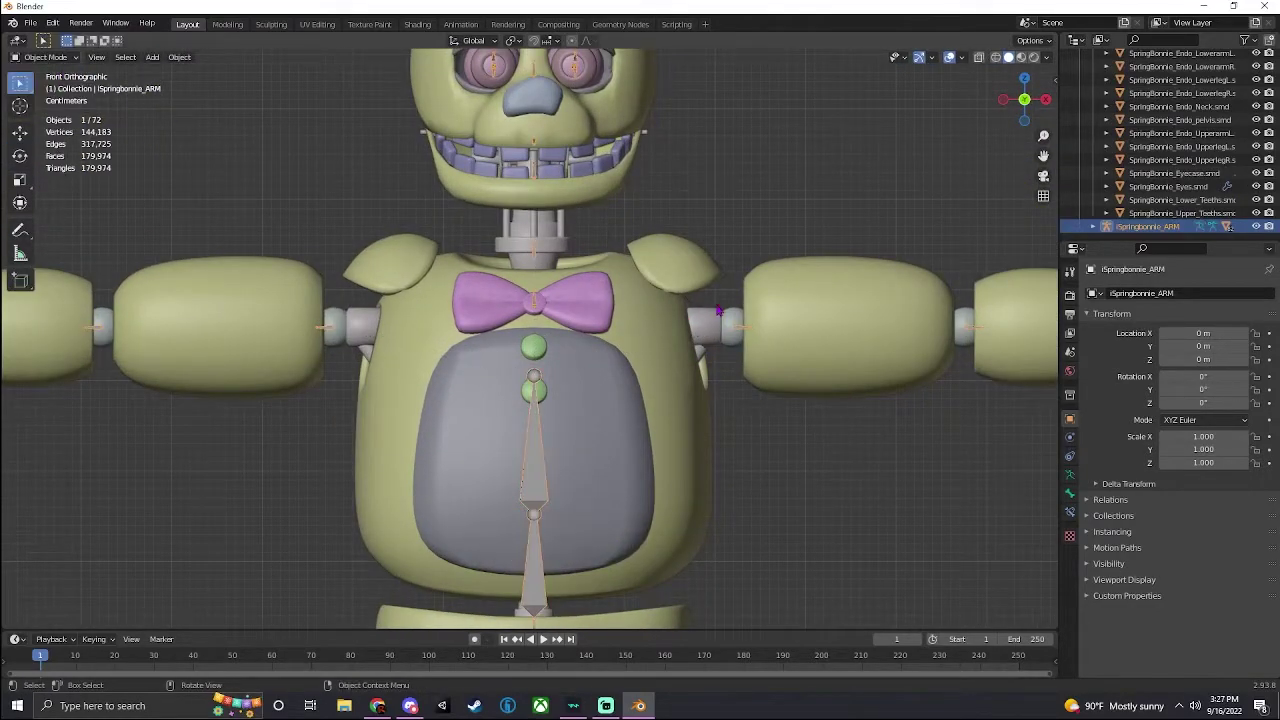
left_click(45, 57)
left_click(55, 90)
scroll(648, 246, "up", 2)
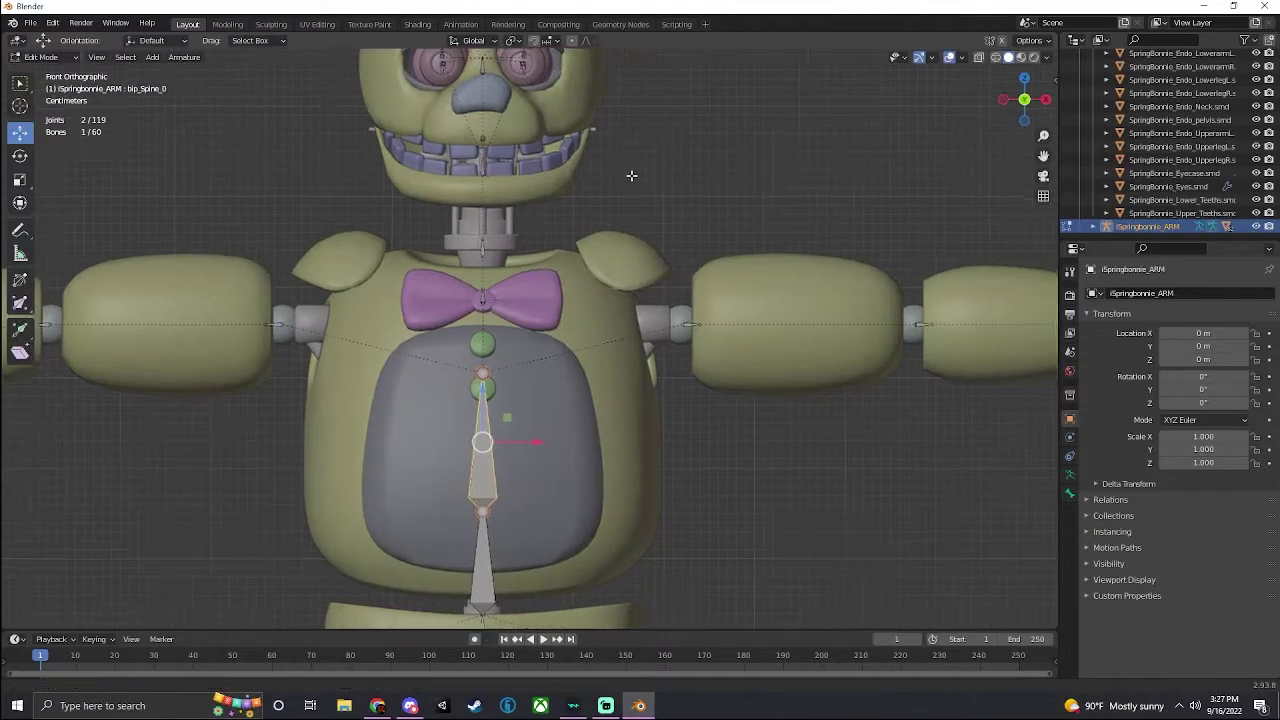
left_click(680, 293)
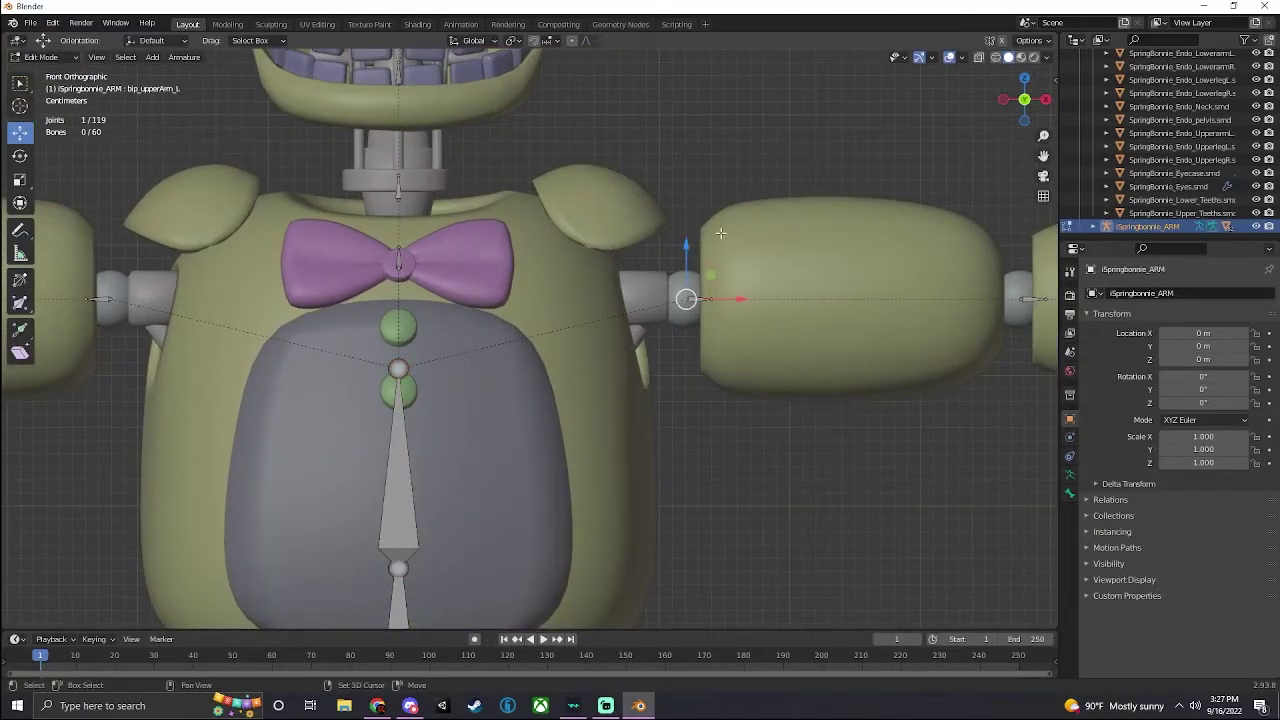
scroll(692, 272, "up", 4)
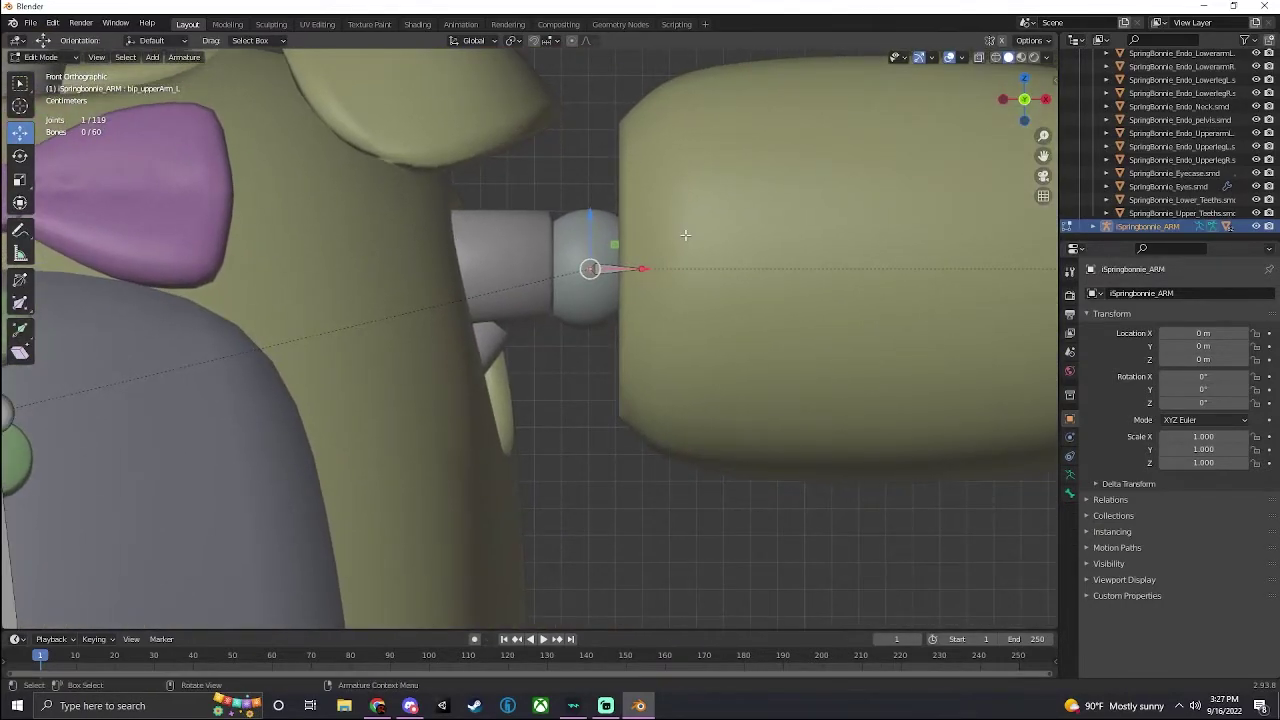
middle_click_drag(685, 235, 665, 250, "shift")
key("e")
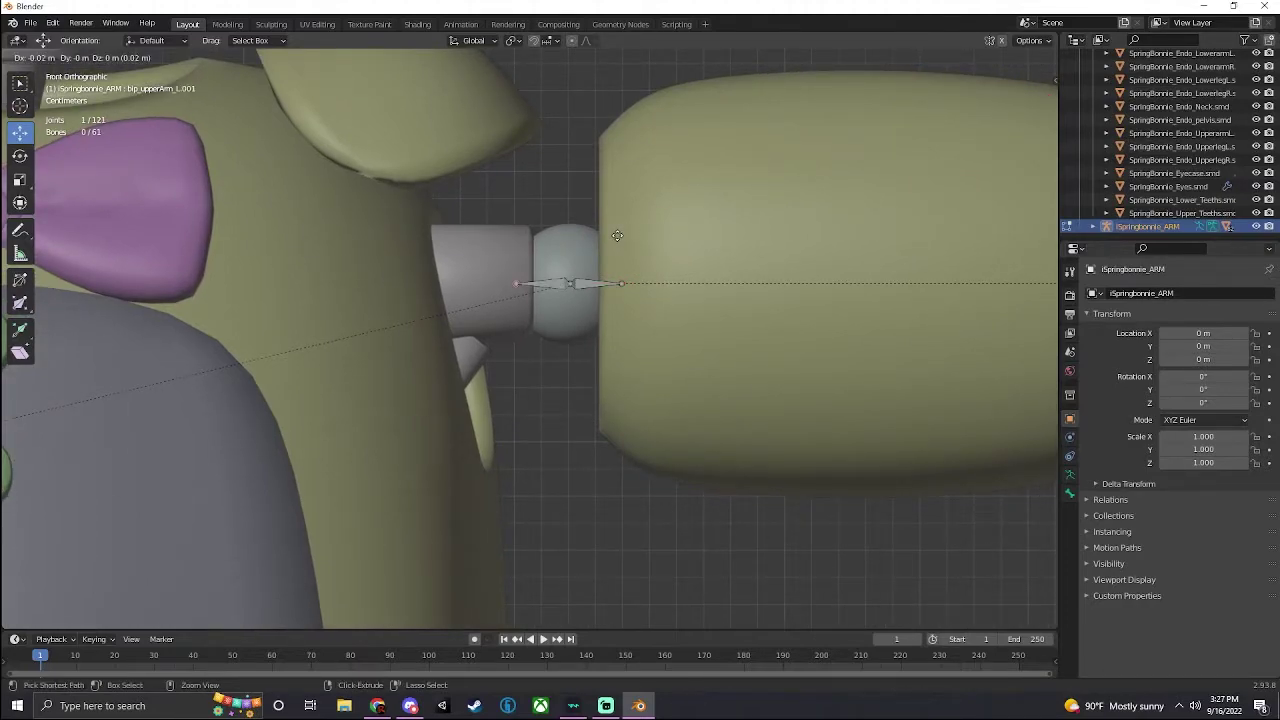
left_click(617, 235)
In wireframe shading, parent bip_upperArm_L to the bone extruded at its shoulder joint
key("z")
left_click(562, 197)
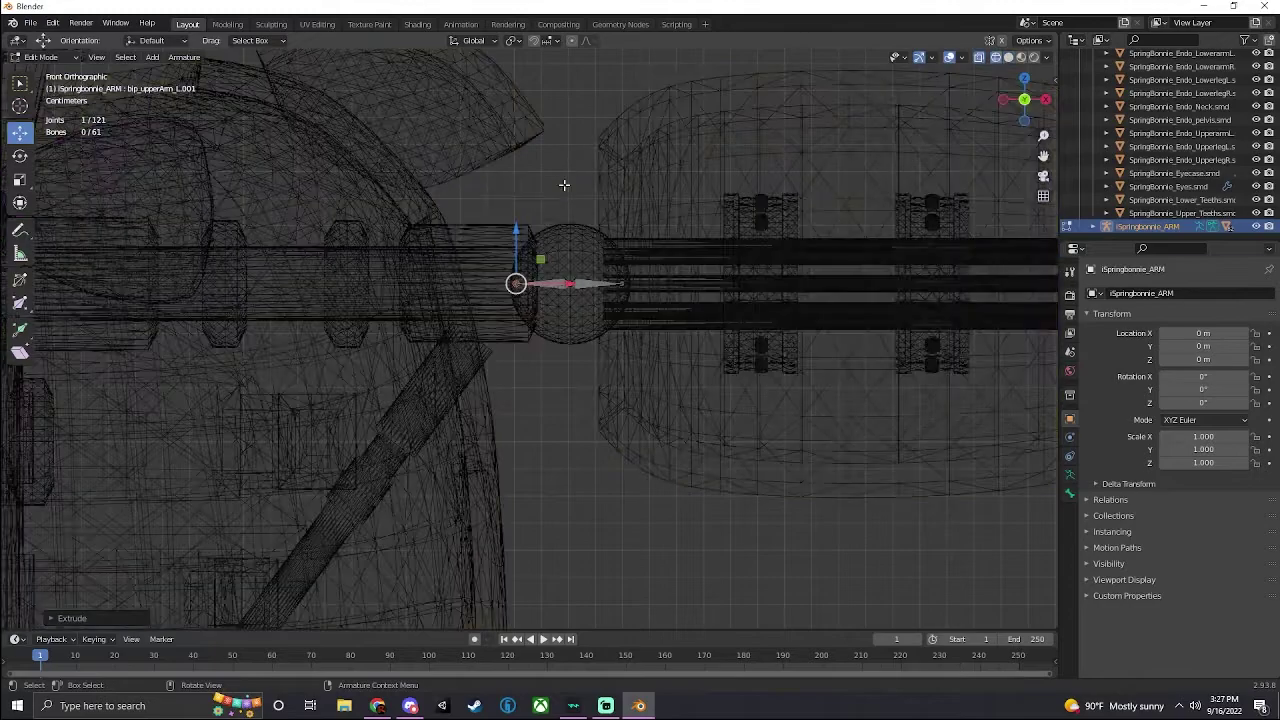
scroll(562, 197, "up", 2)
middle_click_drag(562, 197, 569, 327, "shift")
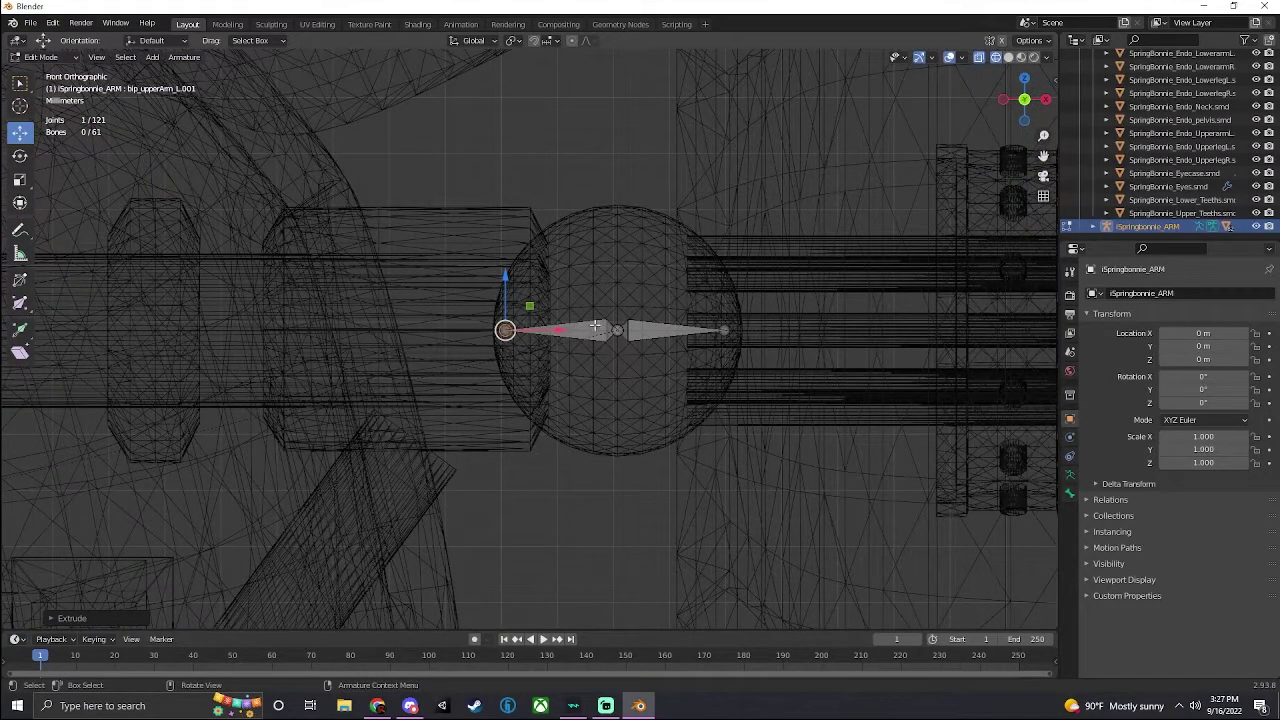
left_click(522, 370)
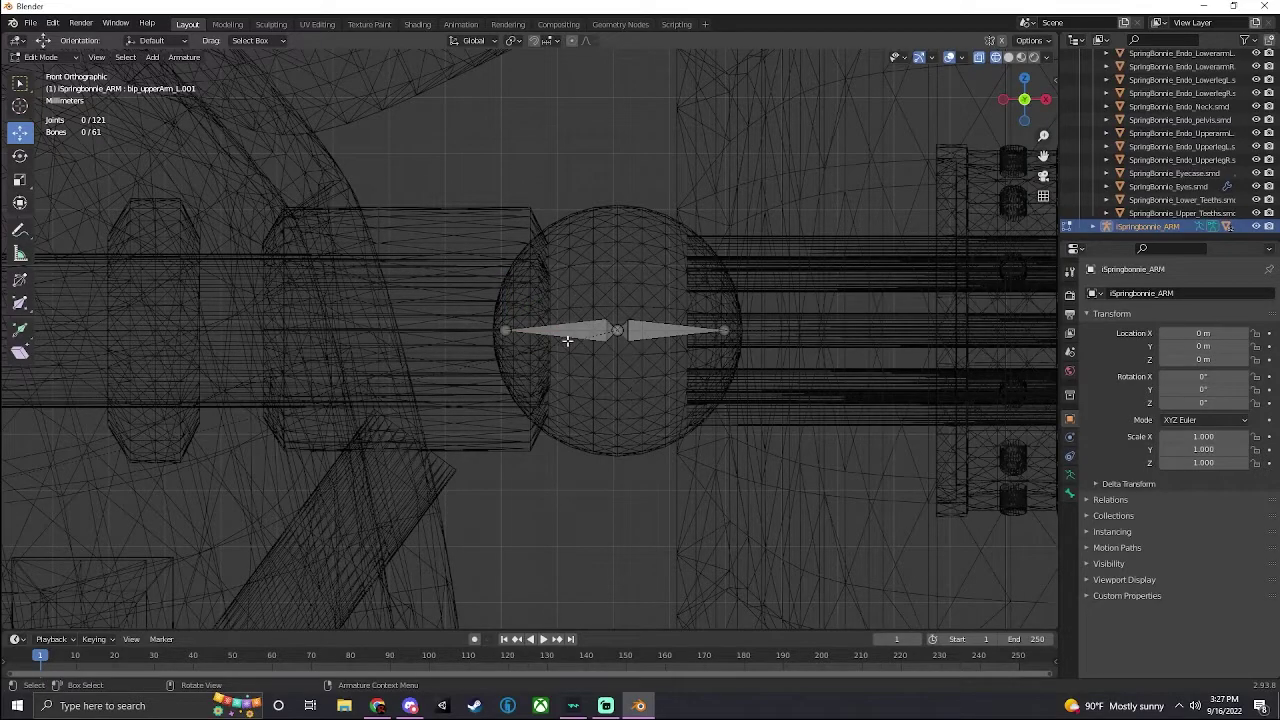
scroll(567, 341, "down", 2)
left_click(600, 334)
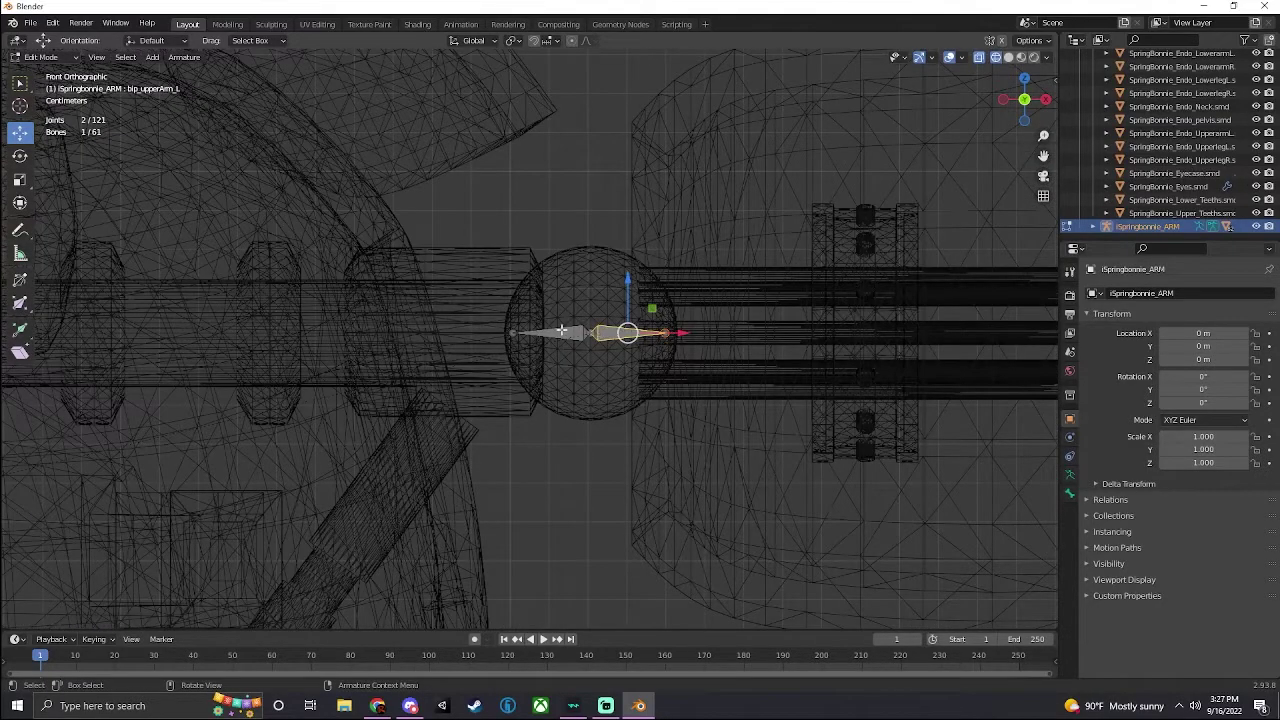
left_click(560, 333, "shift")
right_click(575, 335)
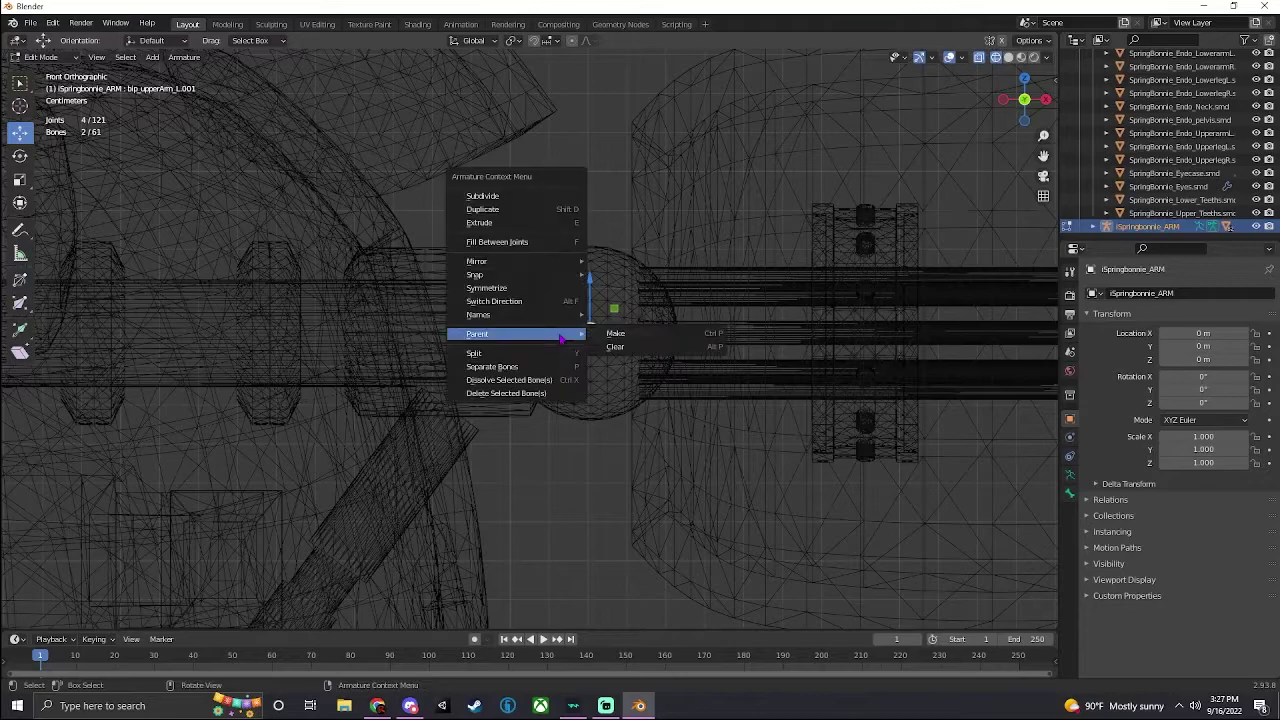
left_click(612, 333)
left_click(600, 331)
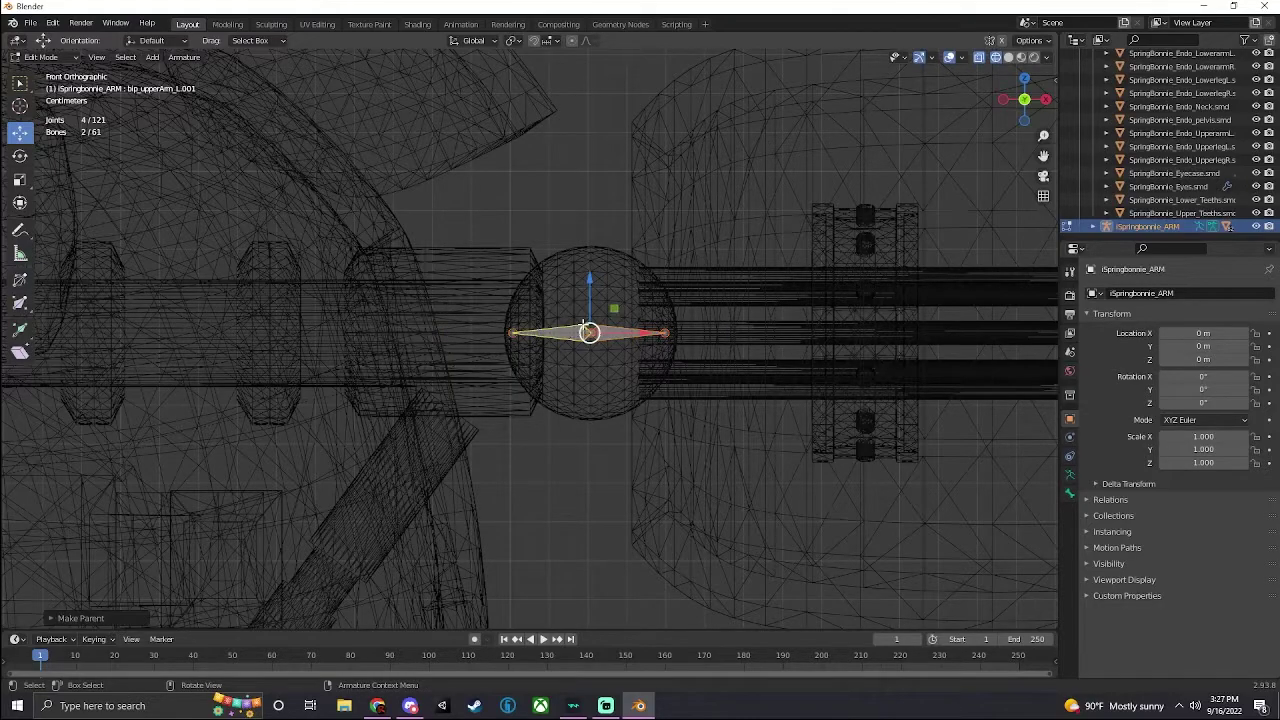
Select the extruded shoulder bone in Pose Mode, restore solid shading and test-rotate the arm with it
scroll(418, 269, "down", 5)
middle_click_drag(418, 269, 503, 269, "shift")
left_click(40, 56)
left_click(60, 102)
left_click(644, 340)
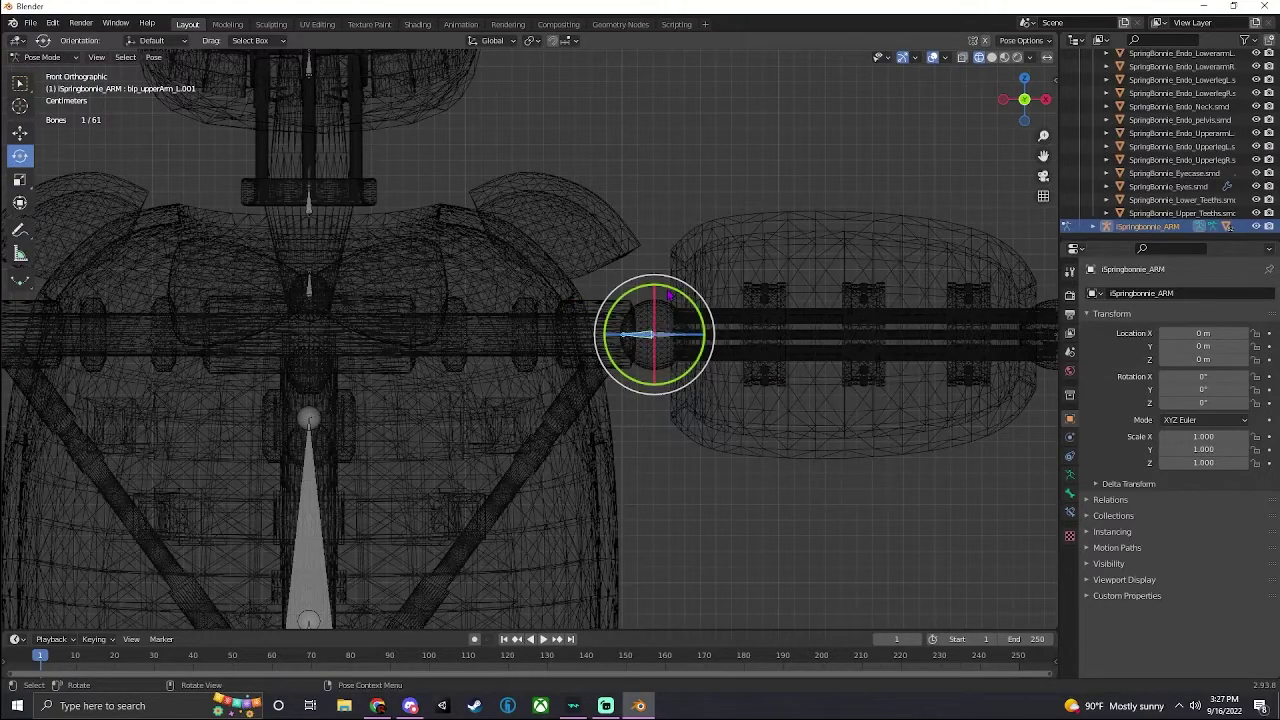
key("z")
left_click(684, 295)
left_click_drag(690, 297, 727, 234)
In Edit Mode, try to parent the extruded left shoulder bone to bip_Spine_0
left_click(40, 56)
left_click(60, 84)
middle_click_drag(640, 334, 676, 246, "shift")
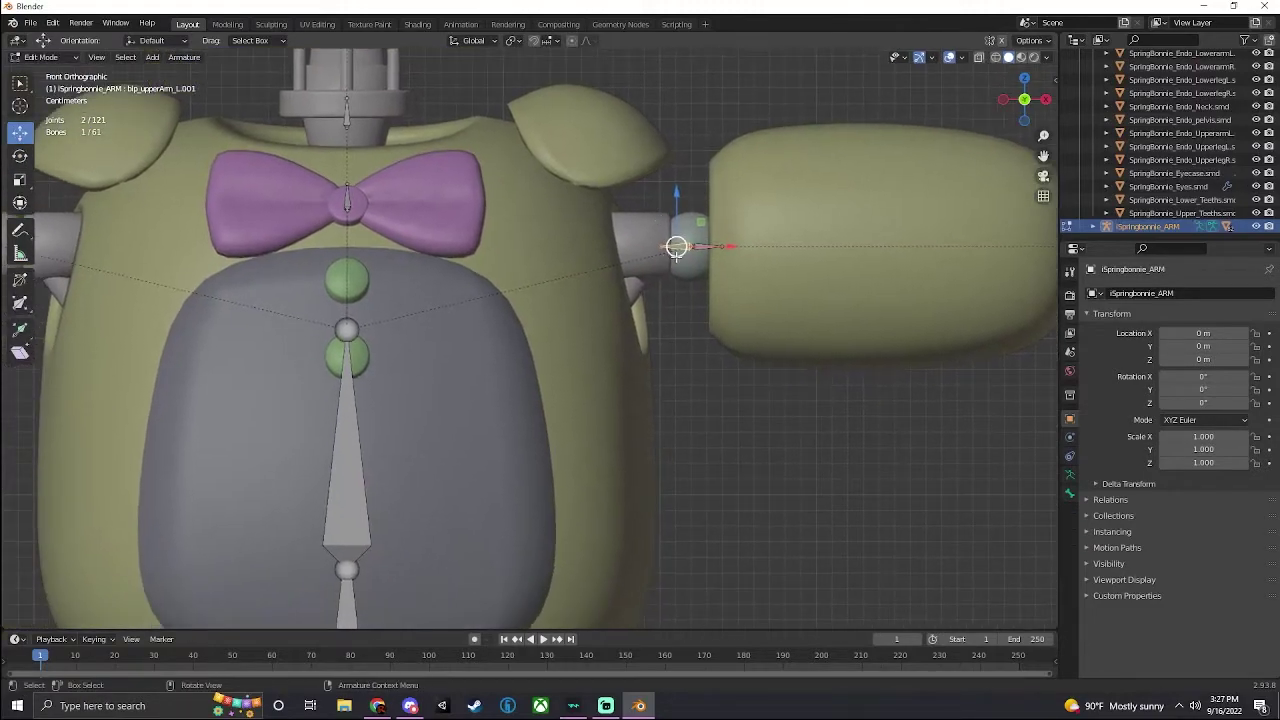
left_click(346, 388, "shift")
right_click(346, 388)
mouse_move(352, 388)
left_click(400, 386)
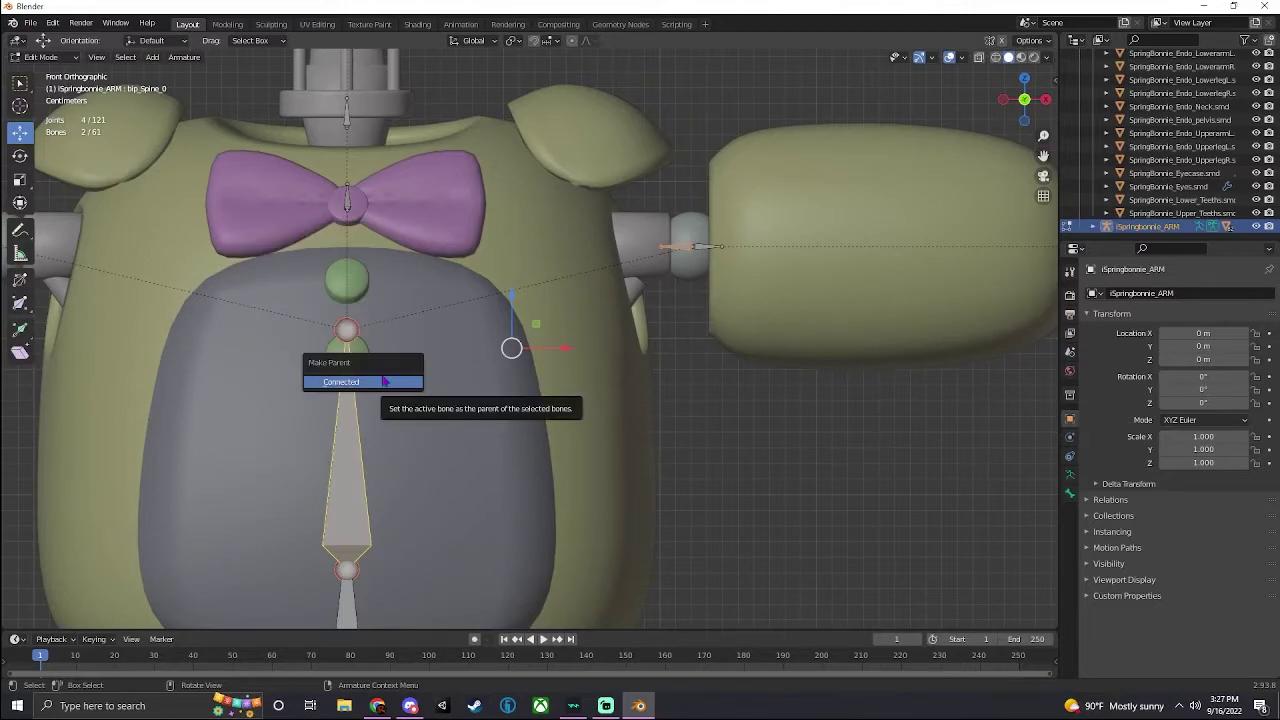
left_click(341, 381)
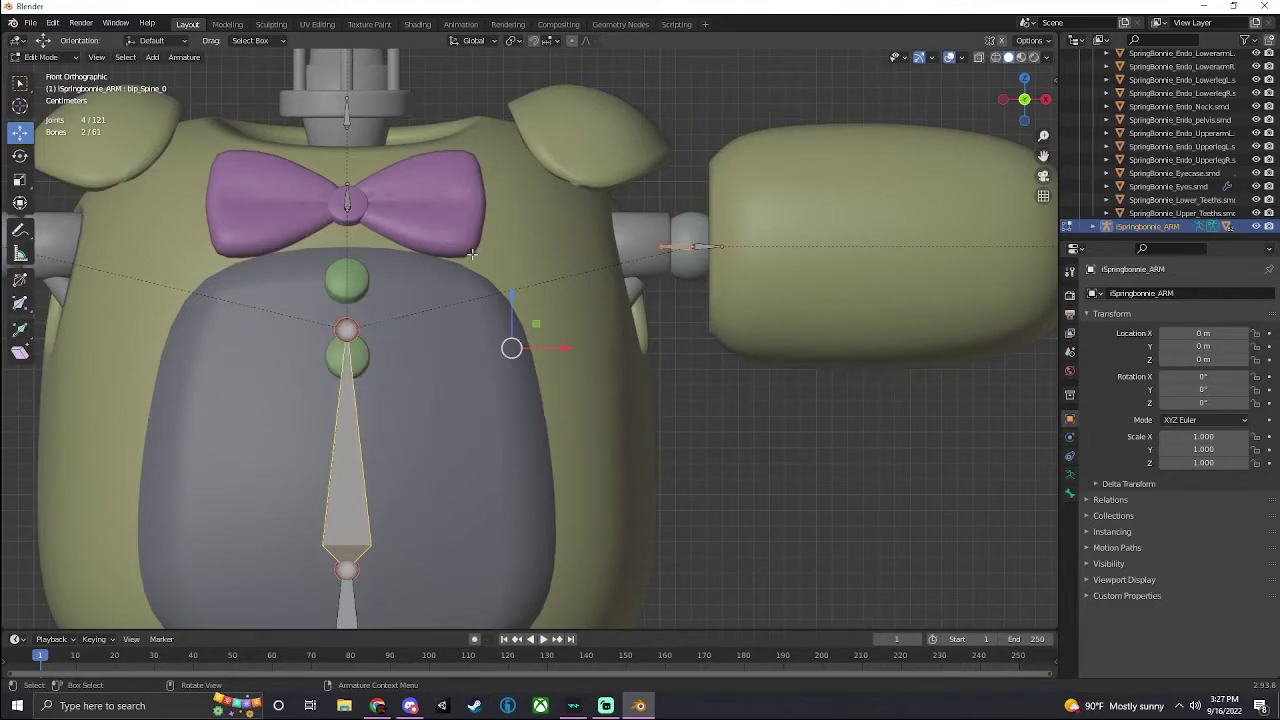
left_click(683, 341)
Extrude a bone about 0.02 m long from the inner joint of bip_upperArm_R toward the torso
middle_click_drag(309, 346, 603, 356, "shift")
scroll(326, 260, "up", 1)
middle_click_drag(326, 260, 464, 319, "shift")
scroll(402, 310, "up", 1)
left_click(358, 295)
key("e")
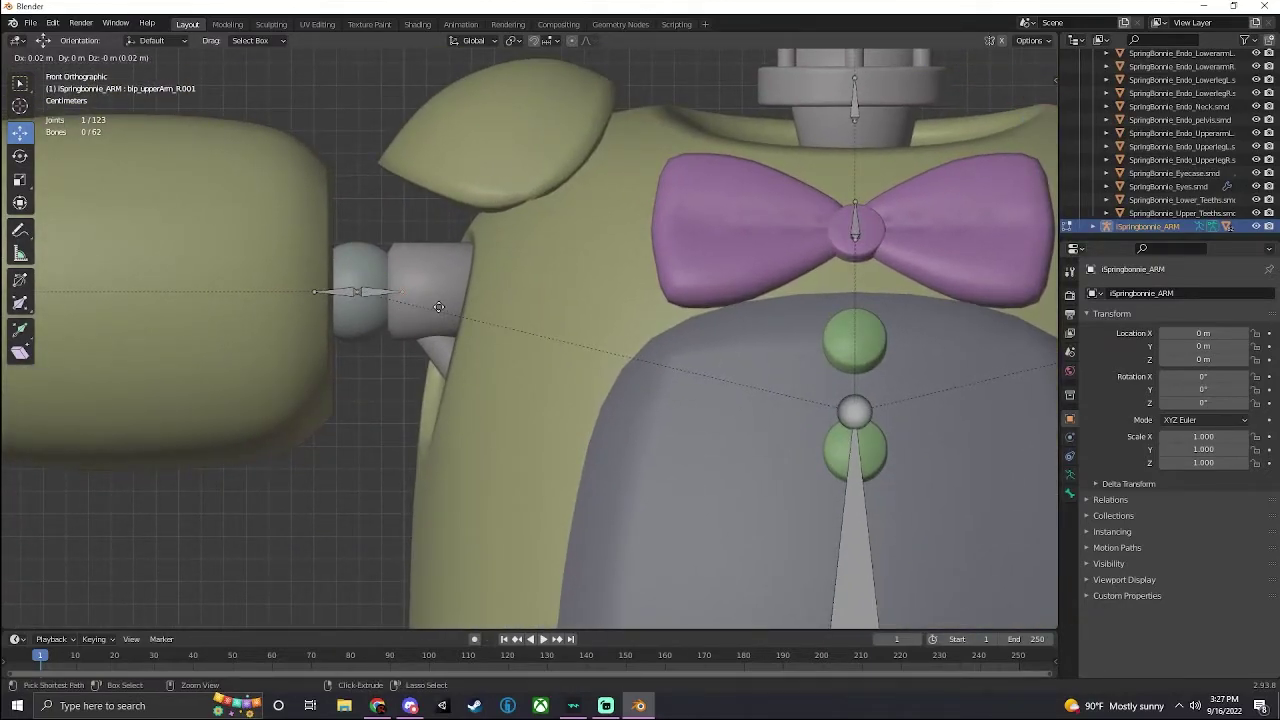
left_click(439, 307, "ctrl")
Parent bip_upperArm_R to the bone extruded at its shoulder joint with Keep Offset
left_click(382, 292)
left_click(318, 292)
left_click(336, 292, "shift")
right_click(394, 290)
left_click(420, 289)
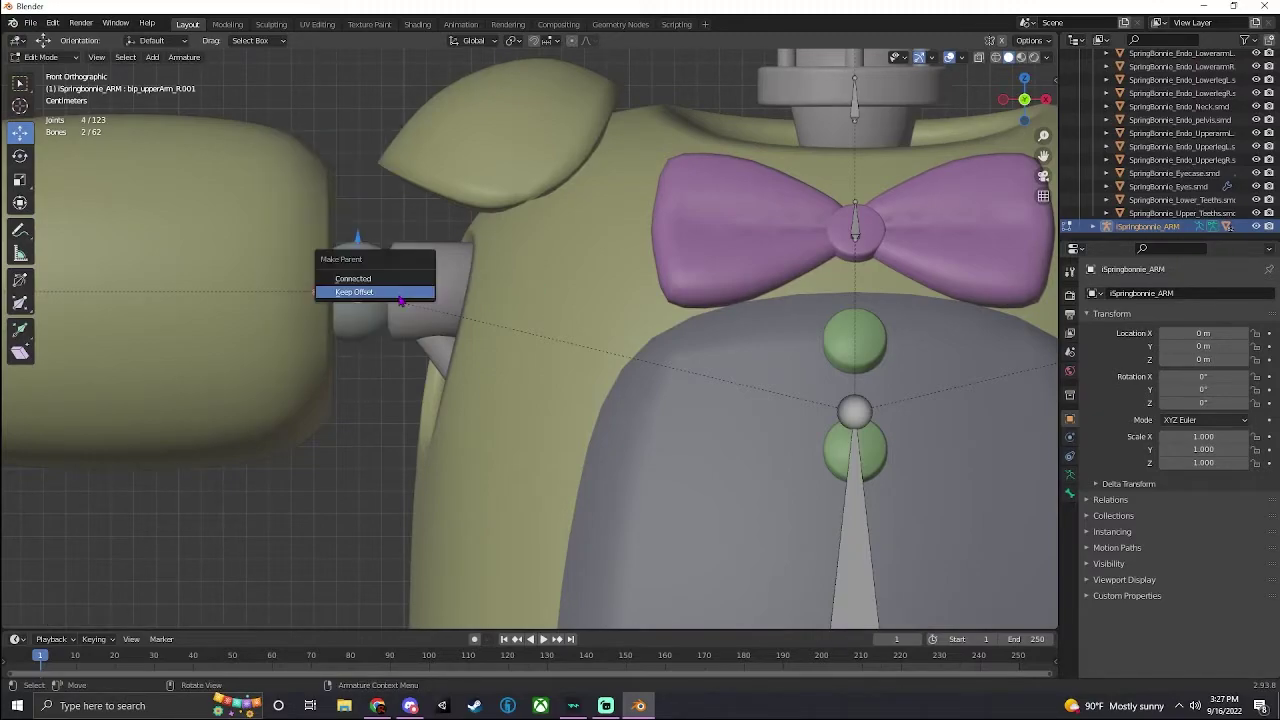
left_click(401, 299)
Try to parent the extruded right shoulder bone to bip_Spine_0
scroll(470, 318, "down", 3)
middle_click_drag(490, 297, 447, 282, "shift")
left_click(447, 280)
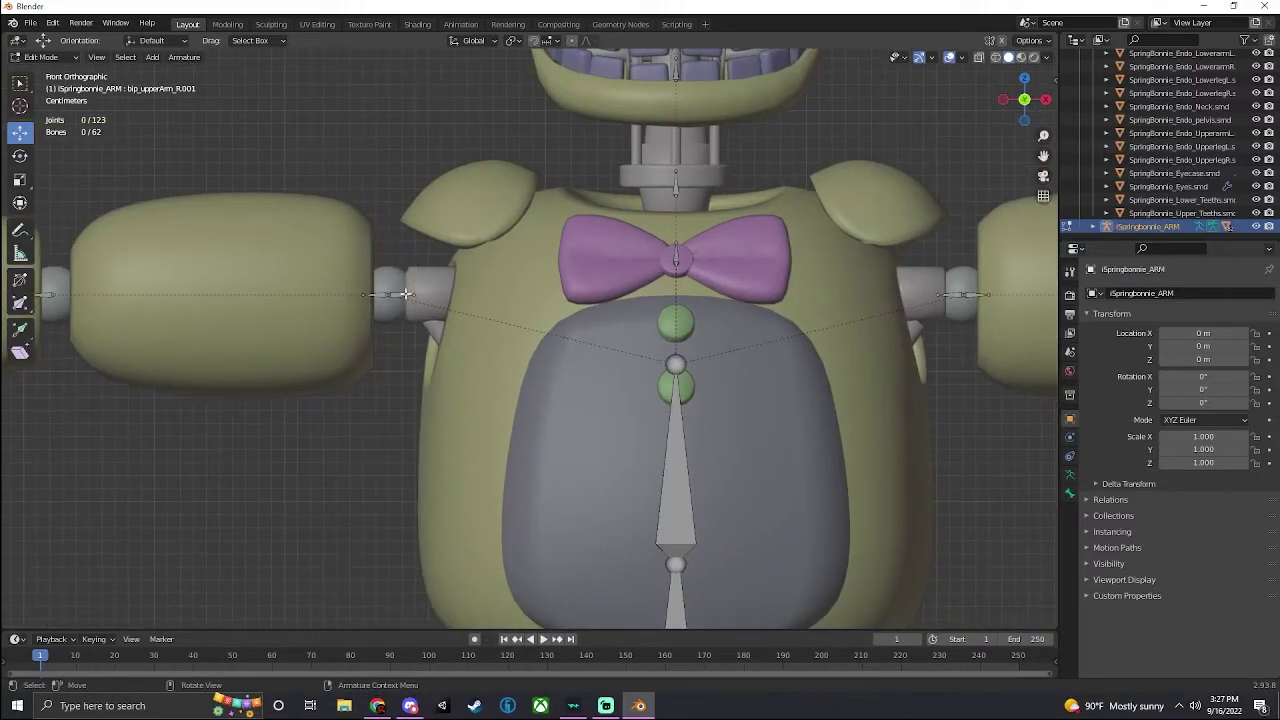
left_click(405, 293)
left_click(684, 444, "shift")
right_click(684, 444)
mouse_move(684, 442)
left_click(731, 446)
In Pose Mode, test-rotate the left and right extruded shoulder bones and undo the rotations
scroll(565, 377, "down", 6)
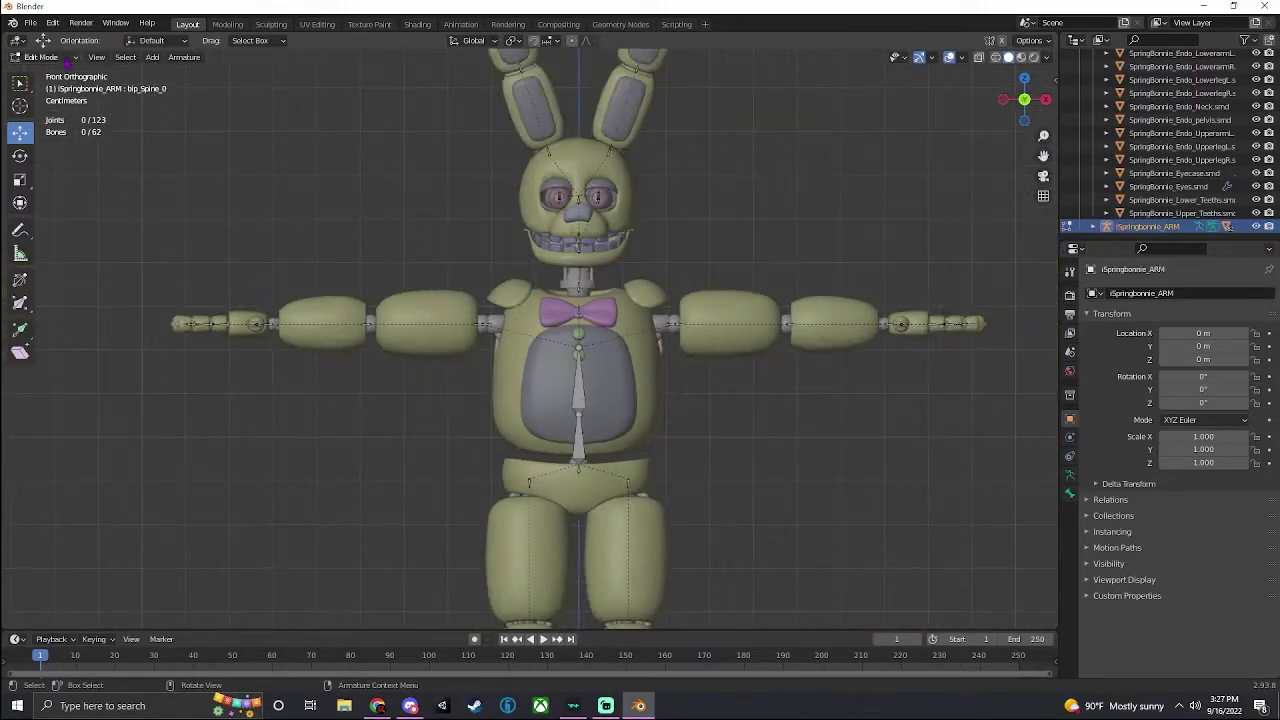
left_click(40, 56)
left_click(45, 72)
middle_click_drag(540, 275, 488, 245, "shift")
left_click(40, 56)
left_click(45, 102)
left_click(604, 297)
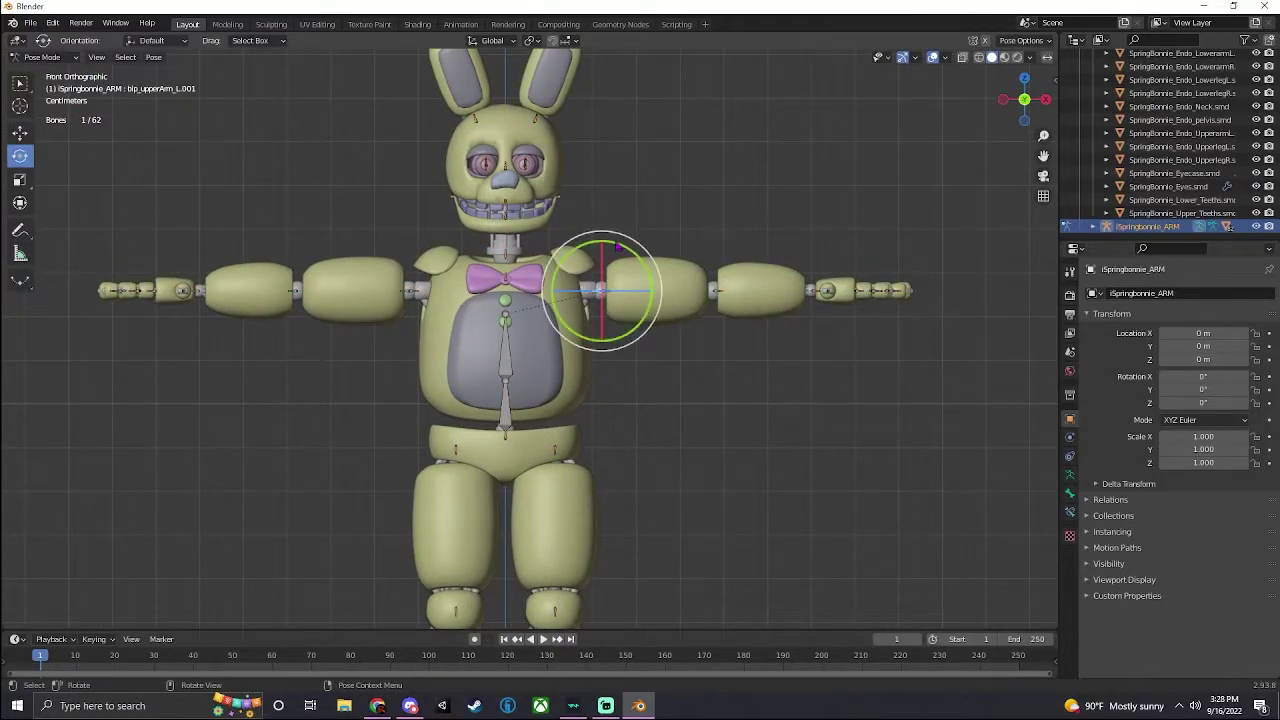
left_click_drag(628, 245, 615, 195)
left_click(440, 276)
left_click_drag(440, 254, 352, 243)
key("ctrl+z")
In Edit Mode, rename the lower torso bone bip_pelvis.001 as spine in its bone properties
scroll(480, 330, "down", 4)
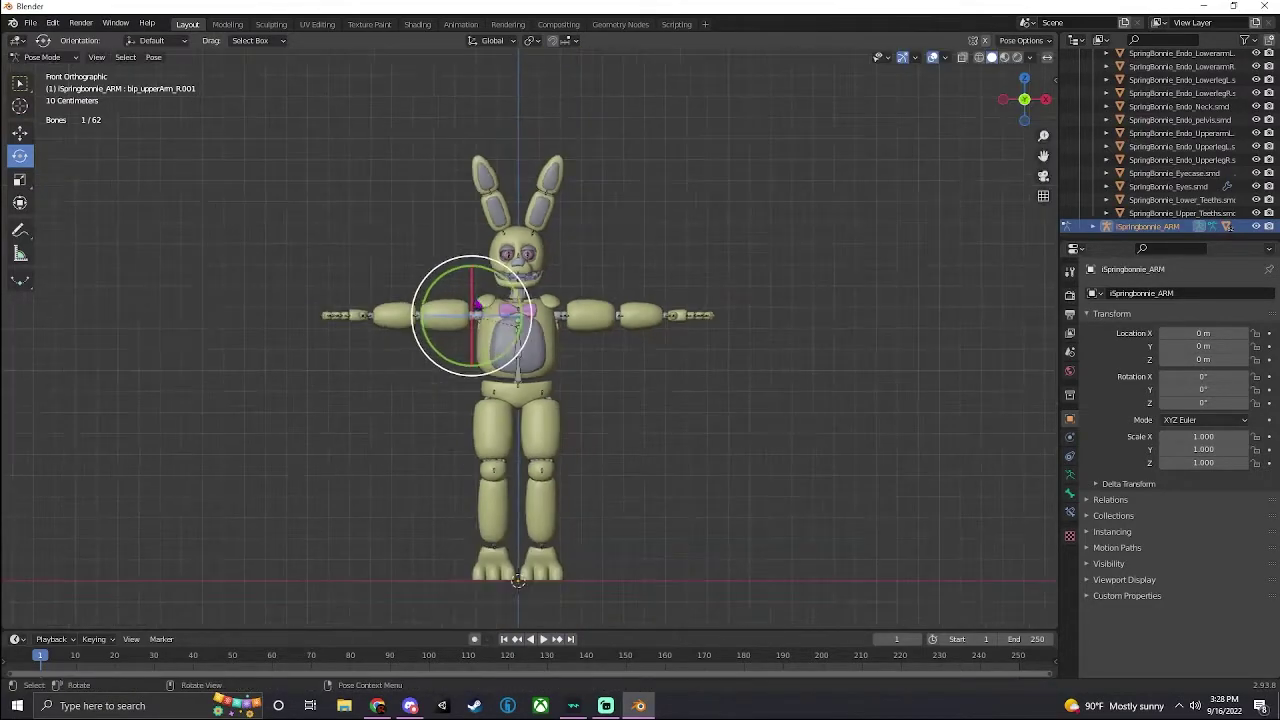
left_click(519, 366)
middle_click_drag(519, 366, 518, 321, "shift")
scroll(549, 250, "up", 8)
middle_click_drag(576, 276, 623, 346, "shift")
left_click(523, 240)
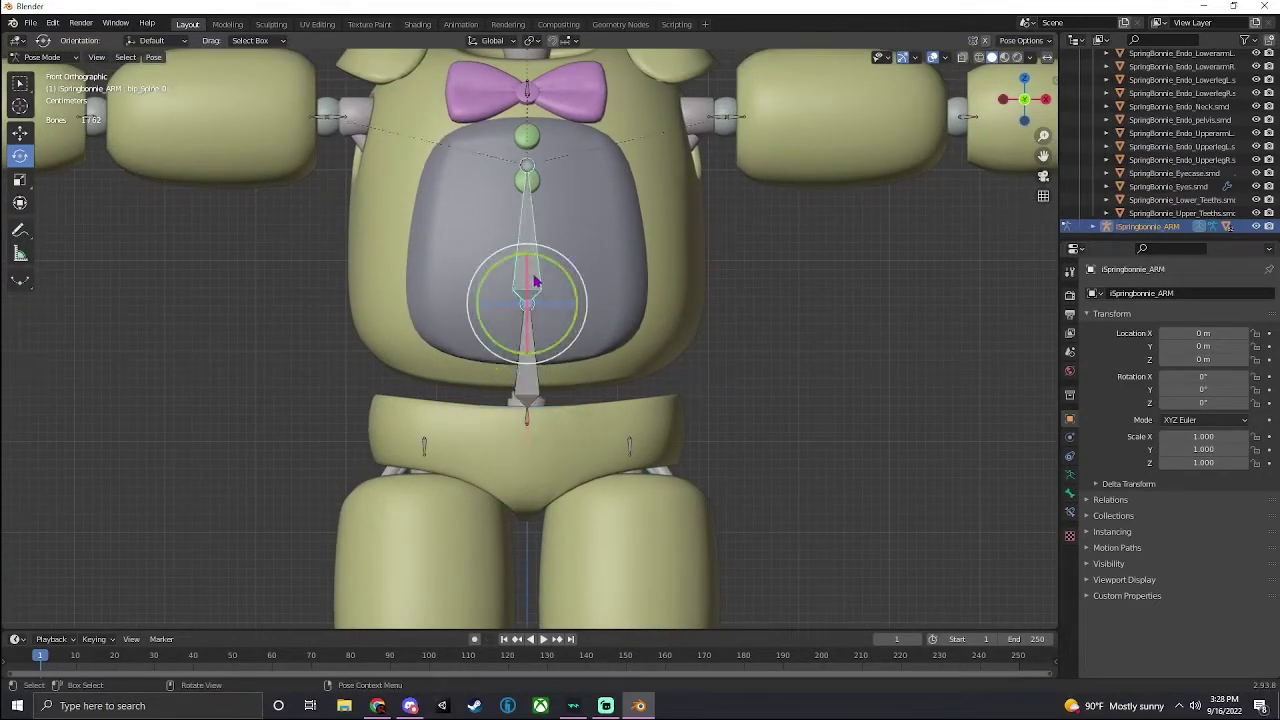
left_click(44, 57)
left_click(44, 87)
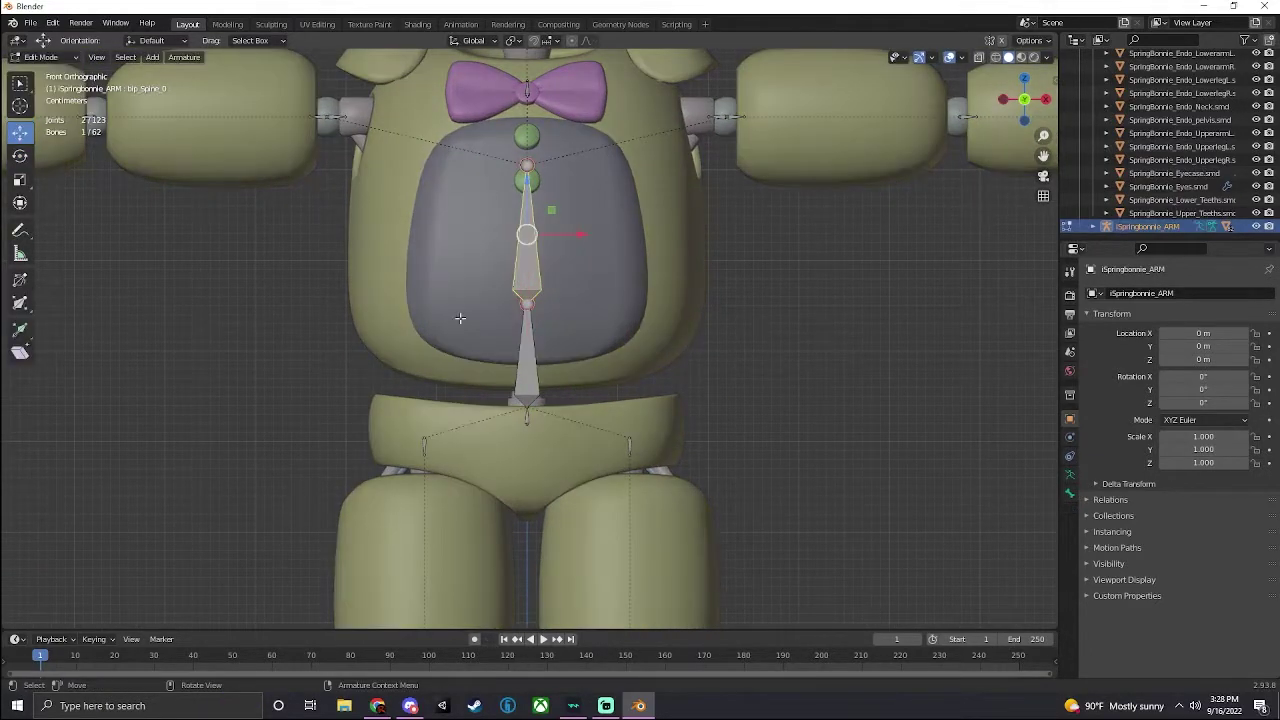
left_click(527, 345)
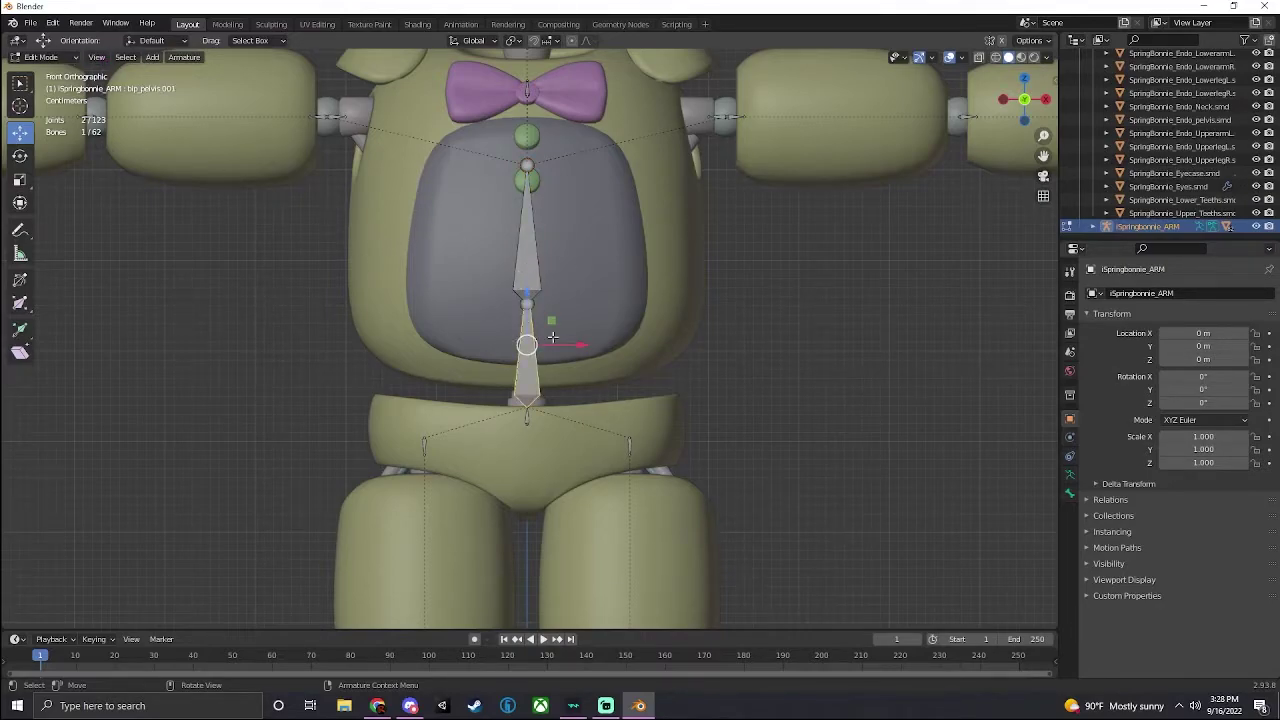
left_click(1069, 493)
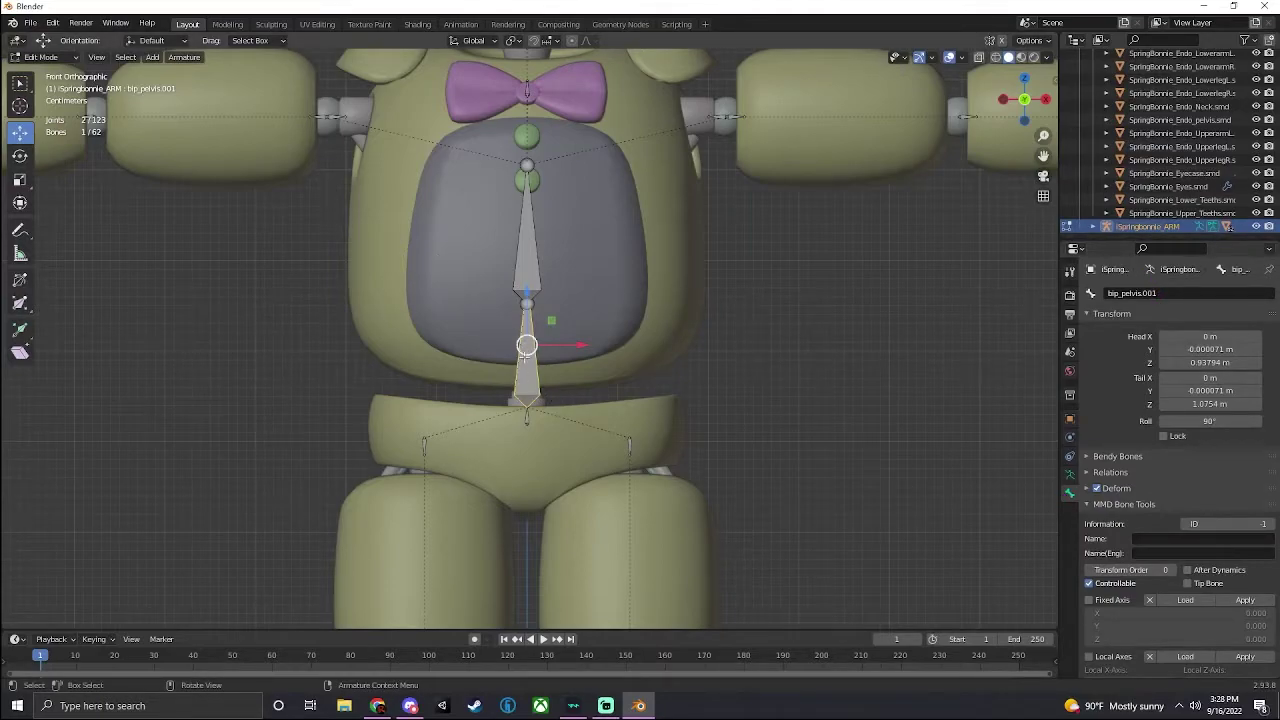
left_click(1174, 293)
type("spine")
key("Return")
Rename the upper torso bone bip_Spine_0 as Chest
left_click(534, 227)
left_click(515, 234)
left_click(1137, 293)
type("chest")
key("Return")
Rename the extruded bone at the left shoulder joint as L shoulder
middle_click_drag(710, 174, 626, 357, "shift")
scroll(629, 310, "up", 3)
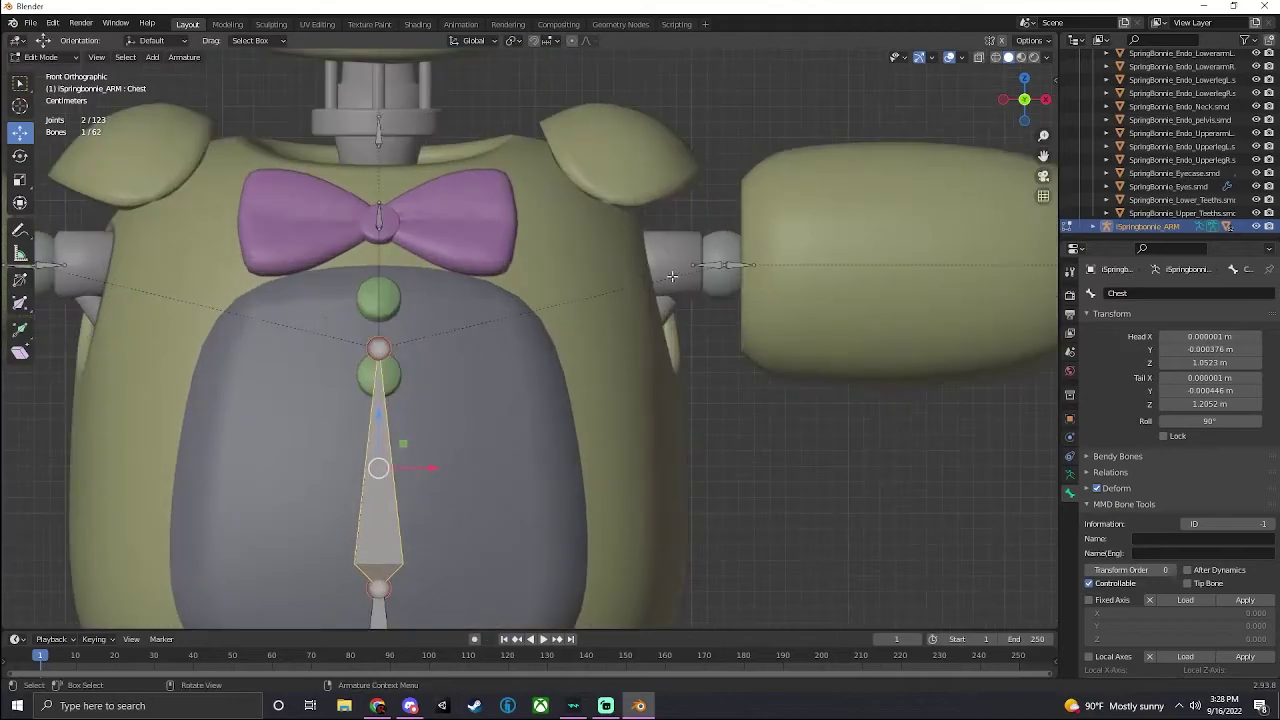
left_click(714, 267)
scroll(540, 368, "down", 2)
scroll(548, 355, "up", 2)
left_click(1193, 293)
type("L shoulder")
key("Return")
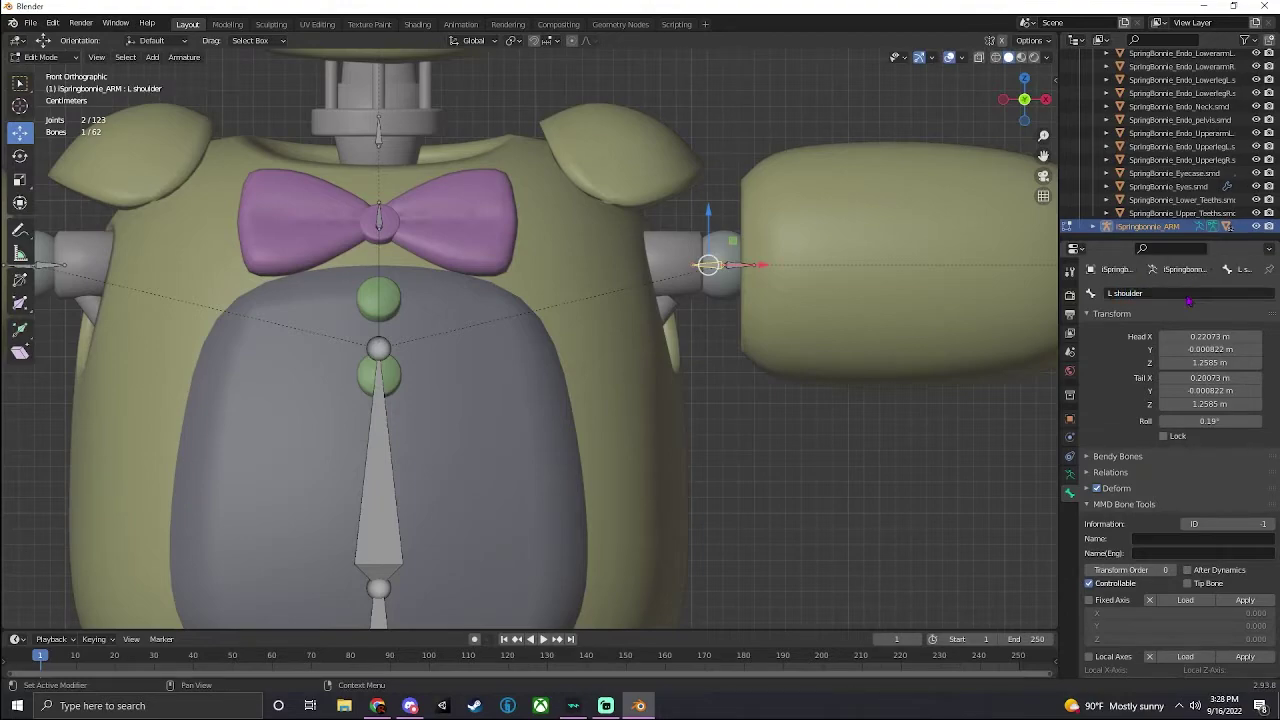
Rename the extruded bone at the right shoulder joint as R shoulder
middle_click_drag(150, 246, 264, 230, "shift")
left_click(152, 253)
left_click(1128, 294)
type("R shoulder")
key("Return")
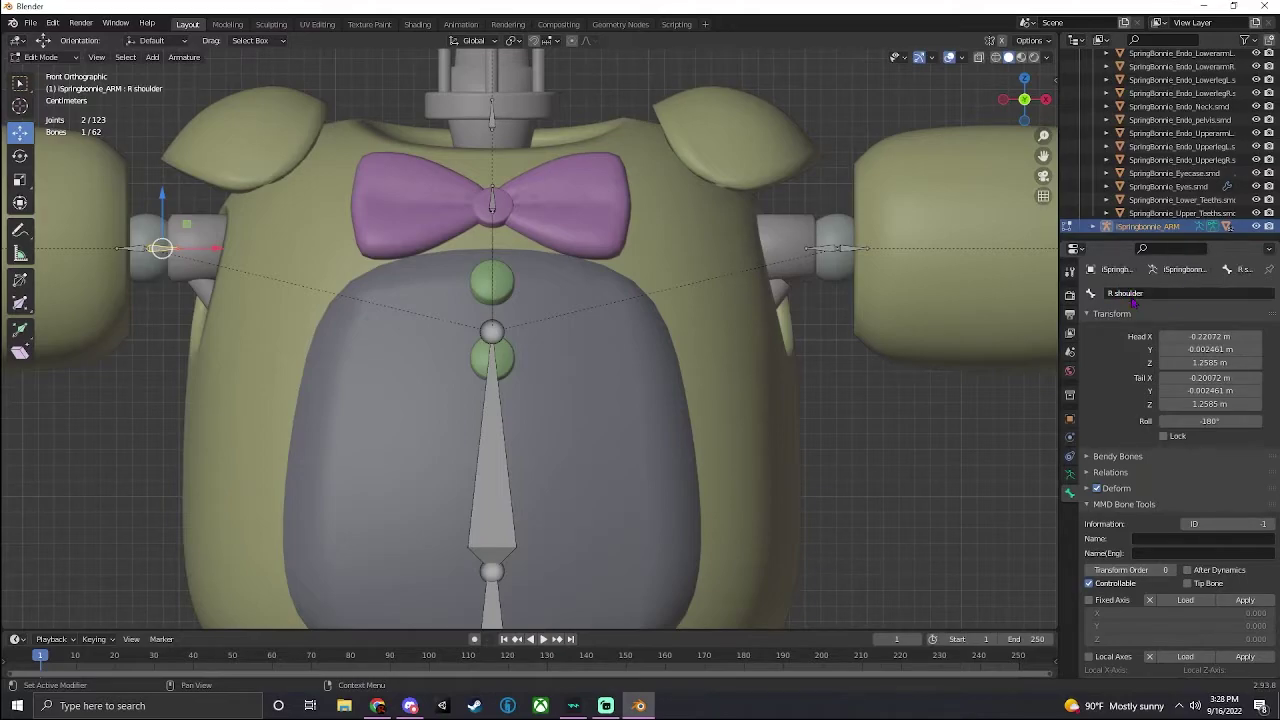
Review the neck, chest and shoulder bones of the armature from the front
scroll(538, 280, "down", 4)
left_click(511, 270)
left_click(510, 233)
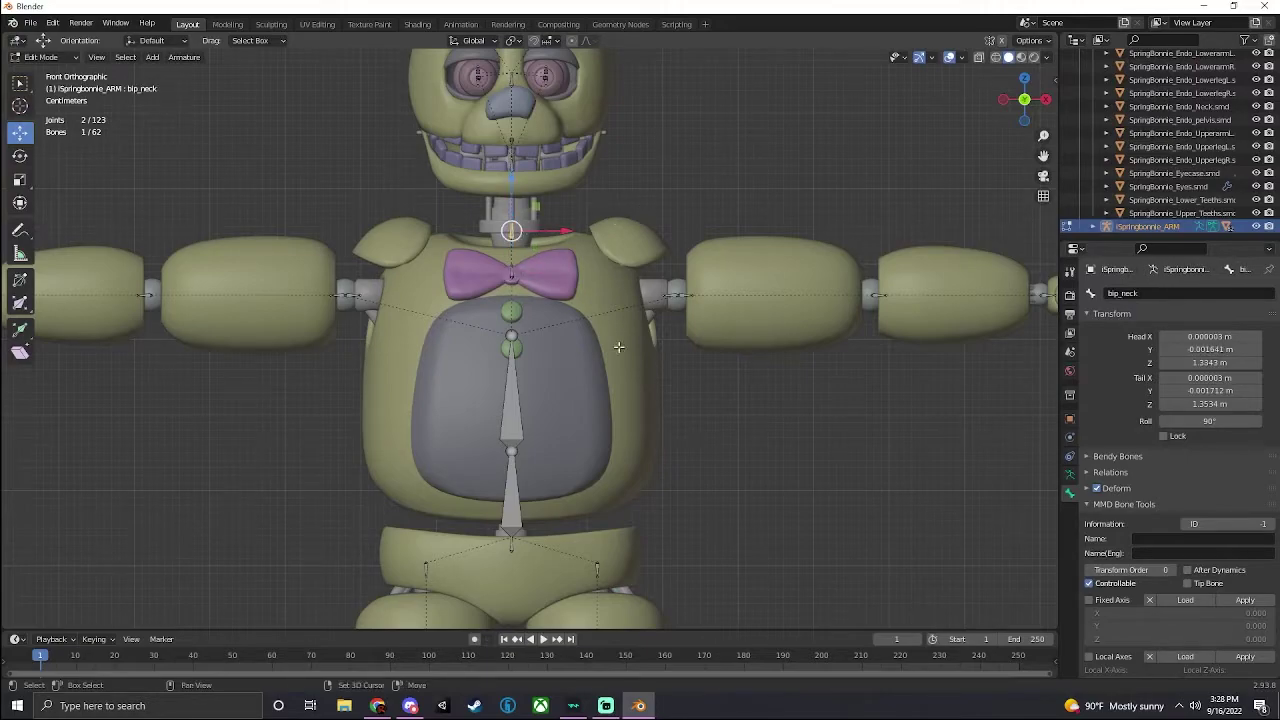
scroll(629, 195, "down", 5)
scroll(690, 270, "up", 3)
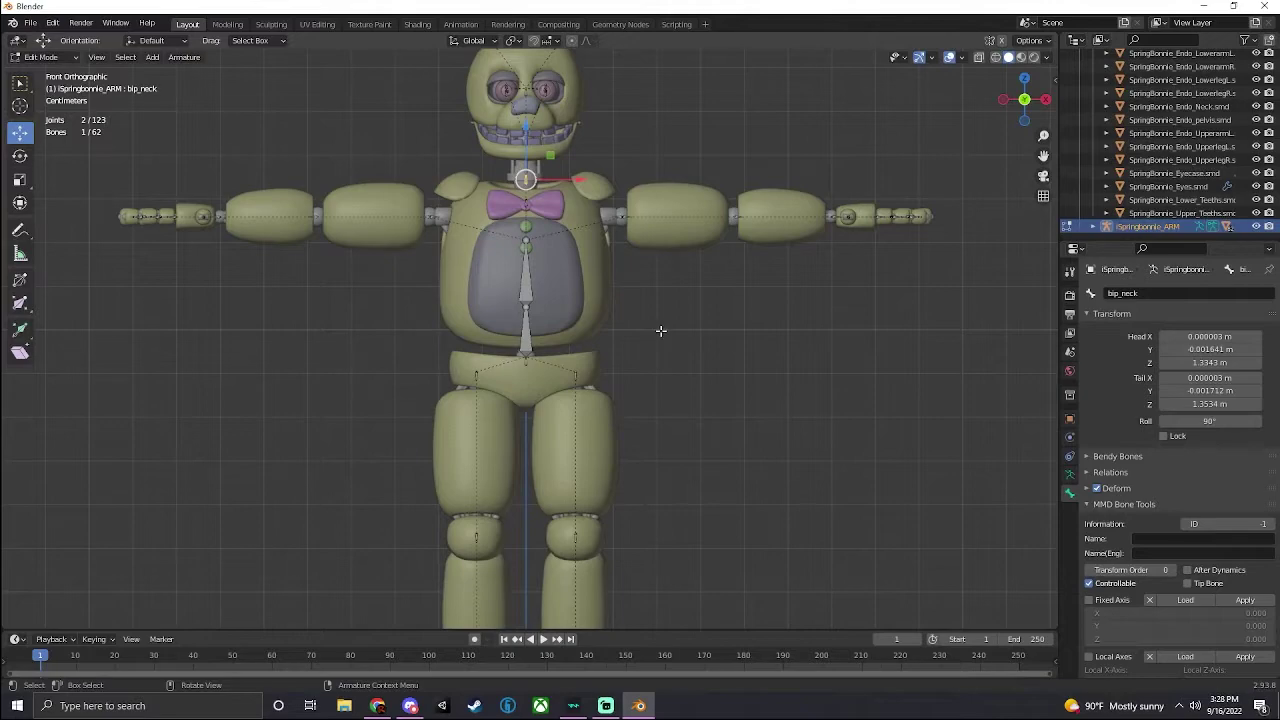
scroll(650, 350, "down", 2)
scroll(645, 344, "up", 4)
left_click(555, 390)
left_click(709, 293)
left_click(400, 292)
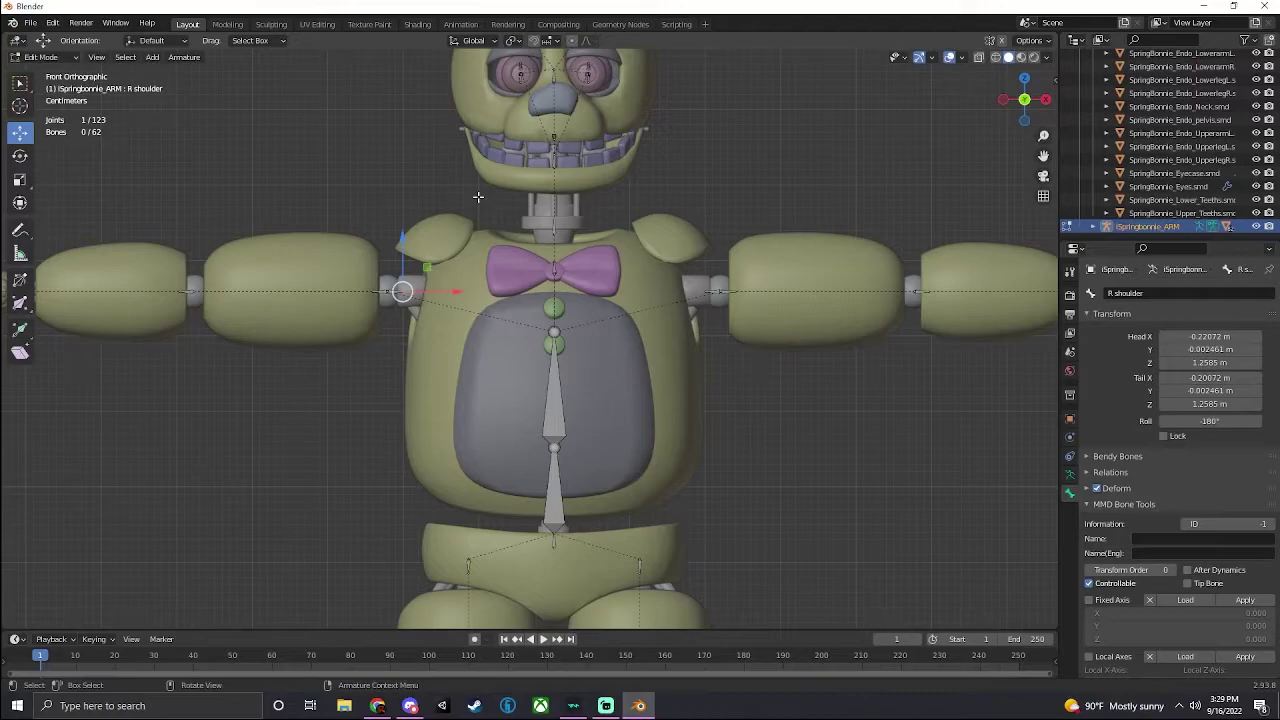
scroll(478, 197, "up", 1)
Return to Object Mode, deselect everything and view the whole character at an angle
left_click(44, 57)
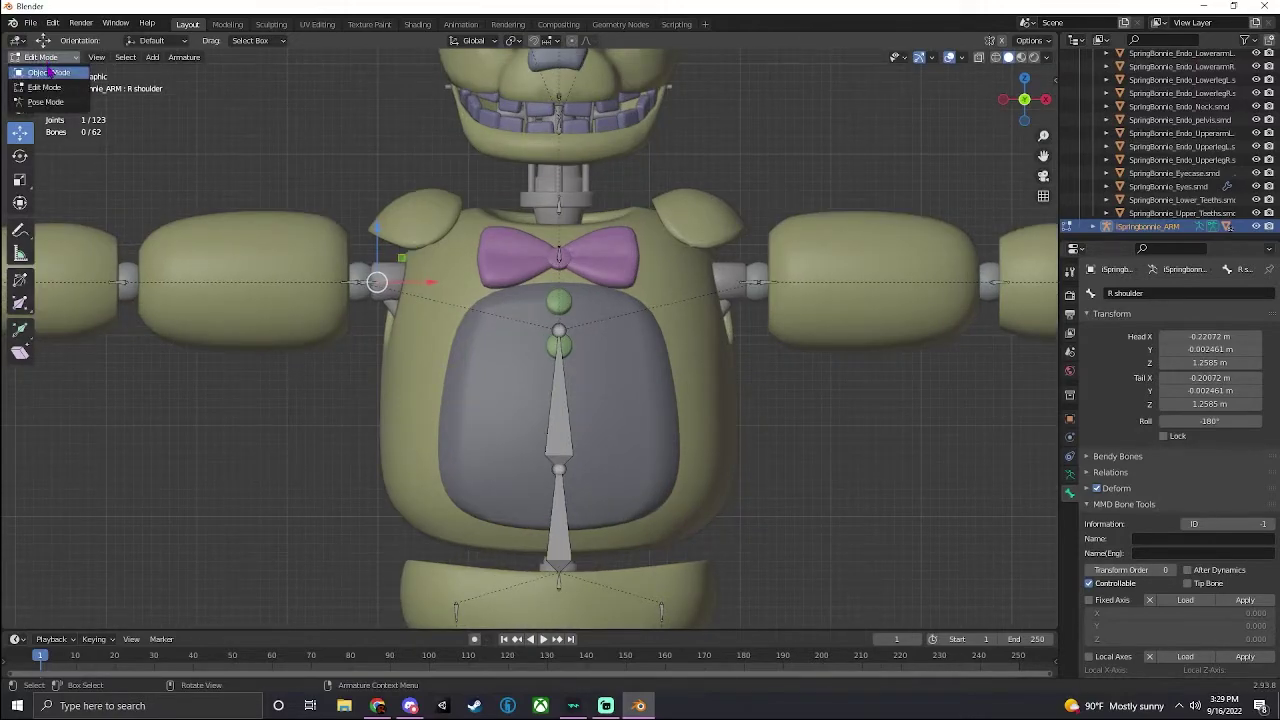
left_click(50, 72)
scroll(640, 165, "down", 5)
left_click(755, 195)
left_click_drag(1014, 108, 982, 107)
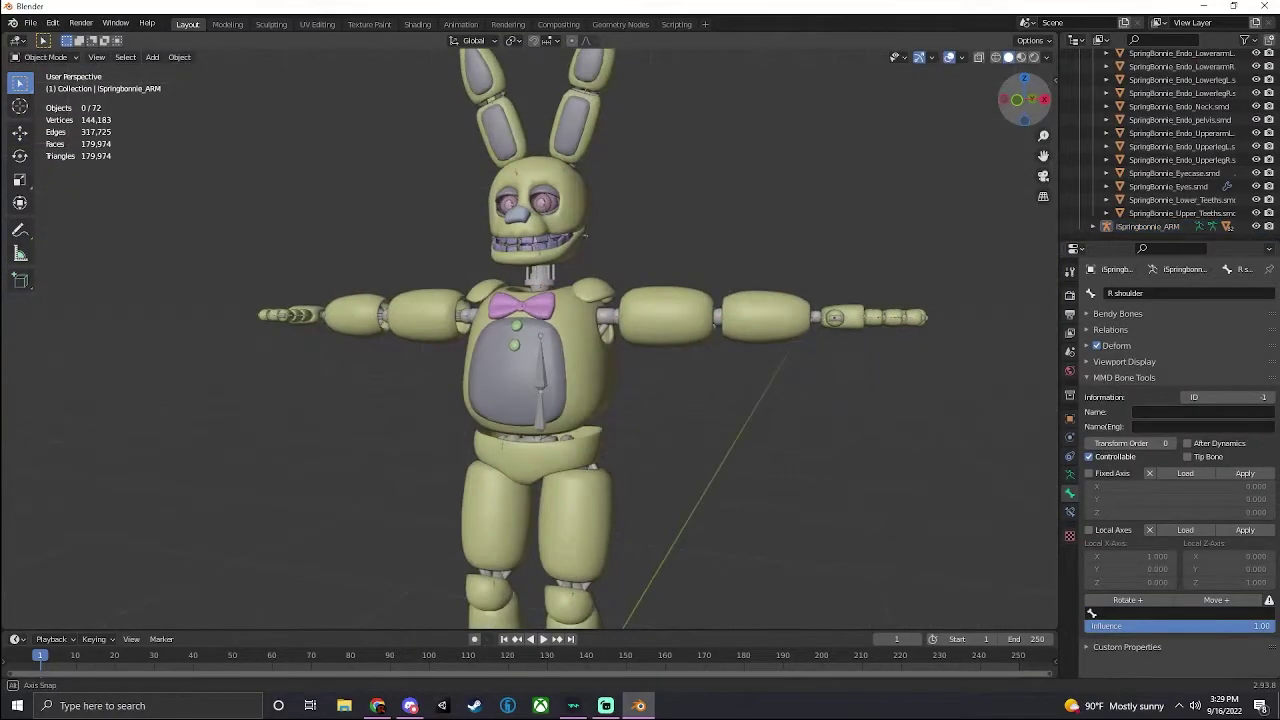
scroll(797, 191, "down", 5)
middle_click_drag(797, 191, 743, 191)
scroll(728, 210, "up", 5)
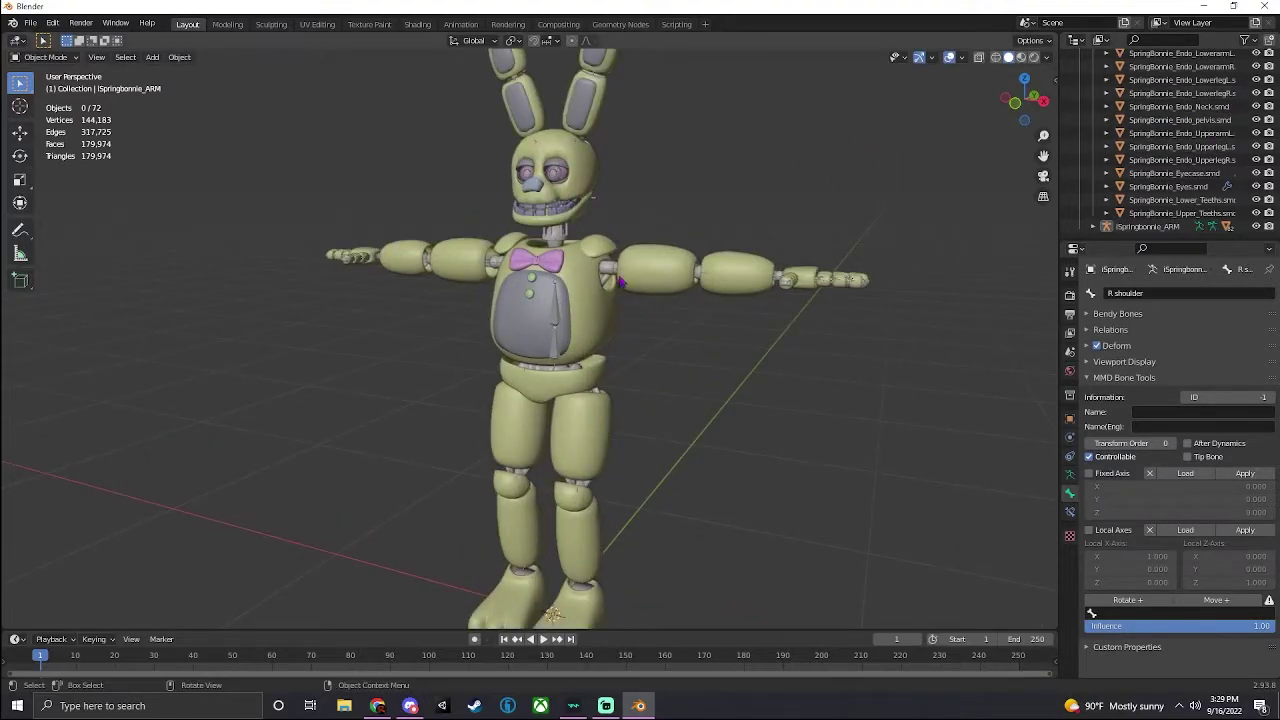
Apply the Decimate modifier on the Head_Head UW.smd mesh
scroll(1163, 143, "down", 10)
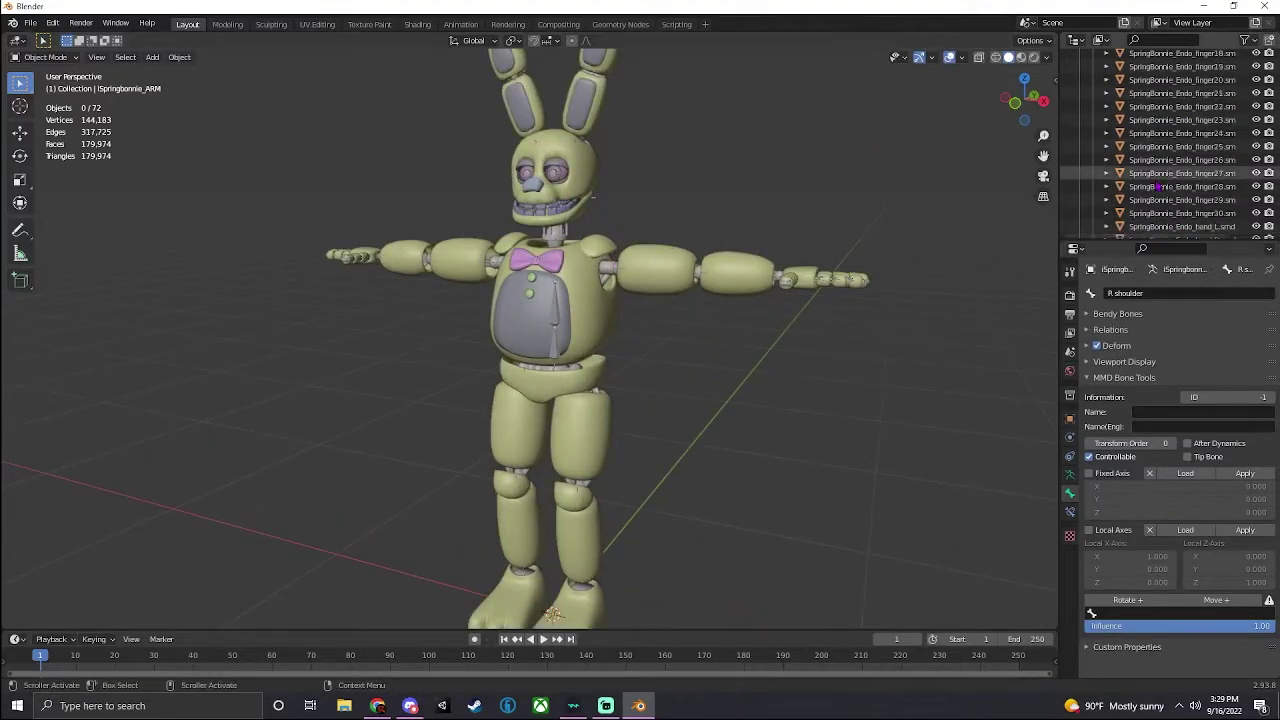
scroll(1163, 143, "up", 6)
left_click(1163, 136)
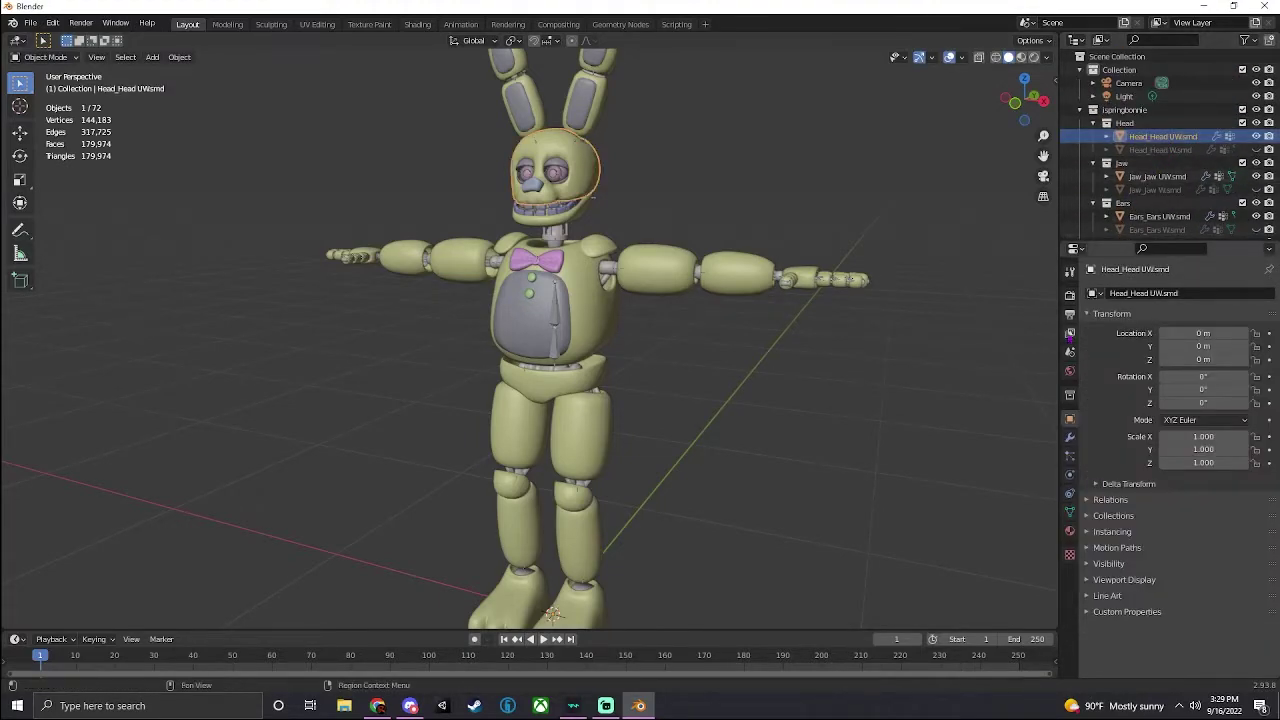
left_click(1069, 438)
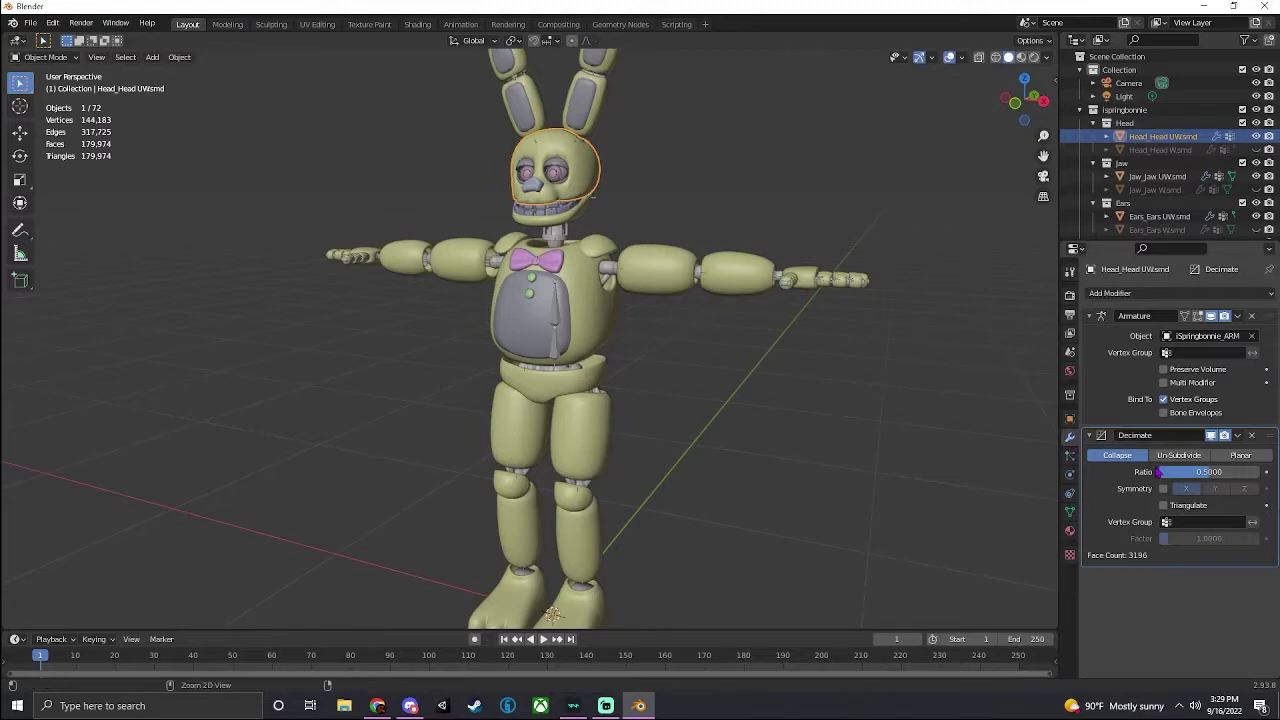
key("ctrl+a")
Apply the Decimate modifiers on the Jaw_Jaw UW.smd and Ears_Ears UW.smd meshes
left_click(1160, 176)
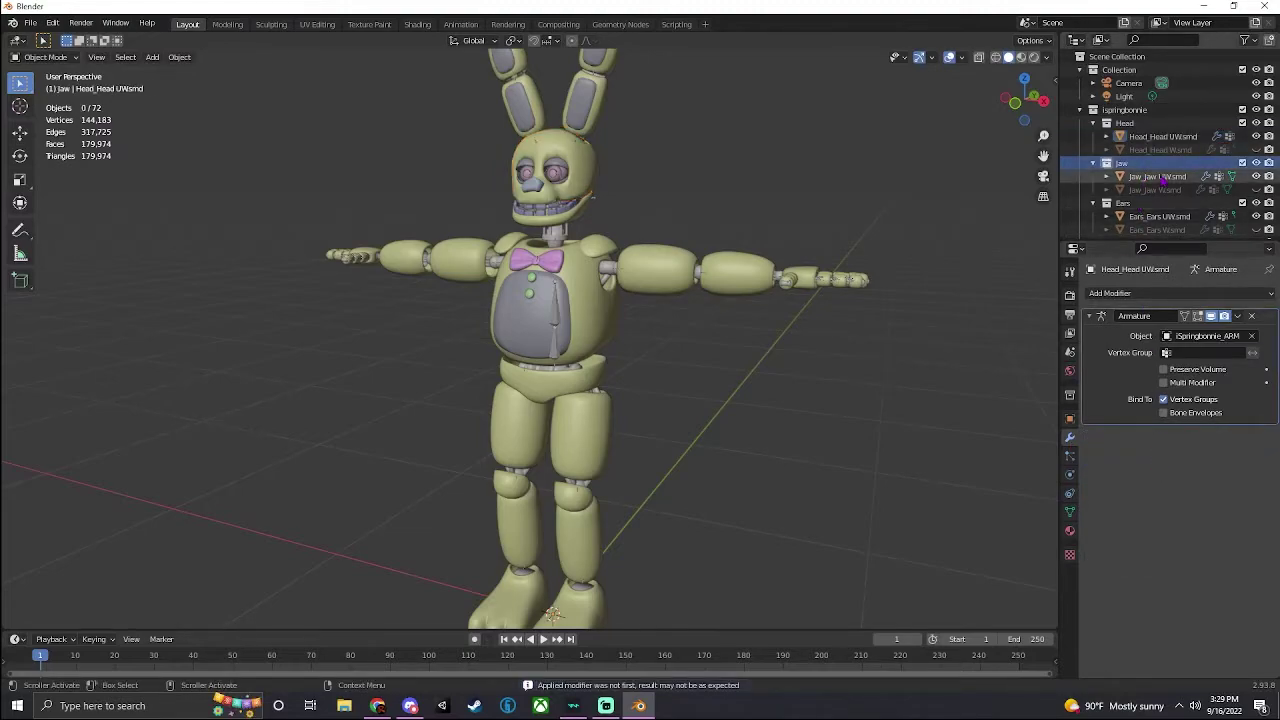
left_click(1239, 436)
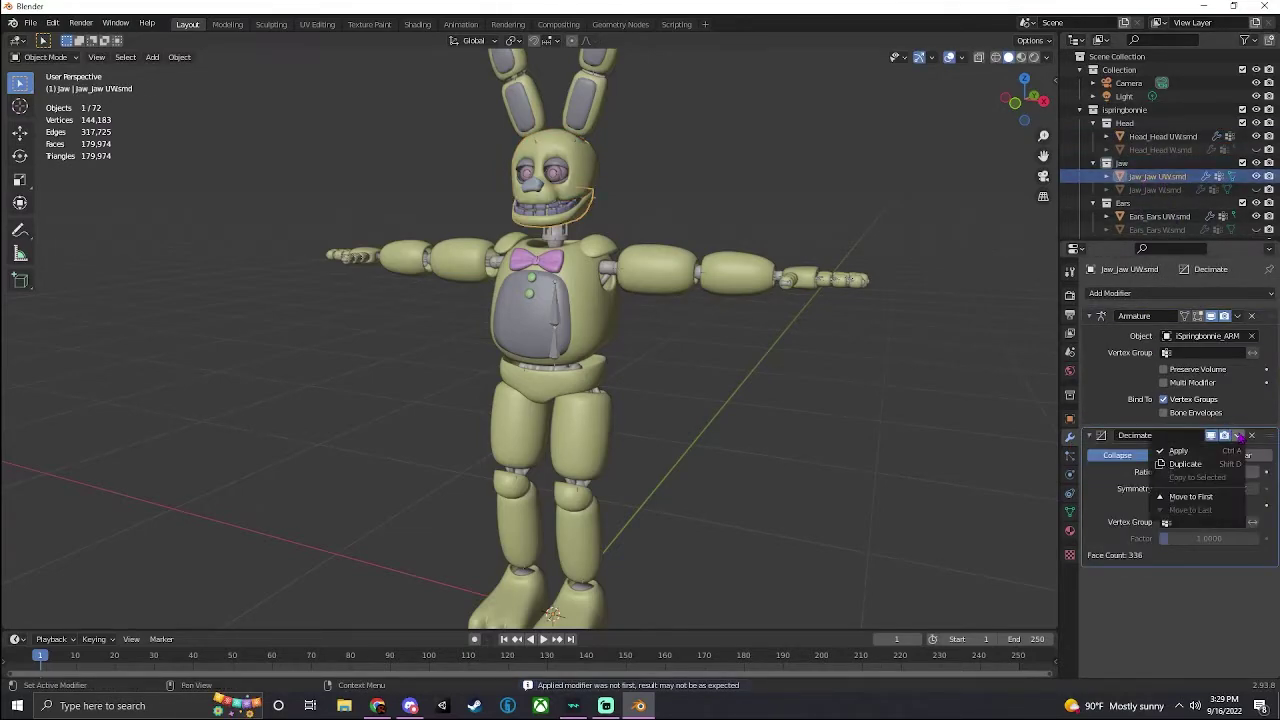
left_click(1185, 451)
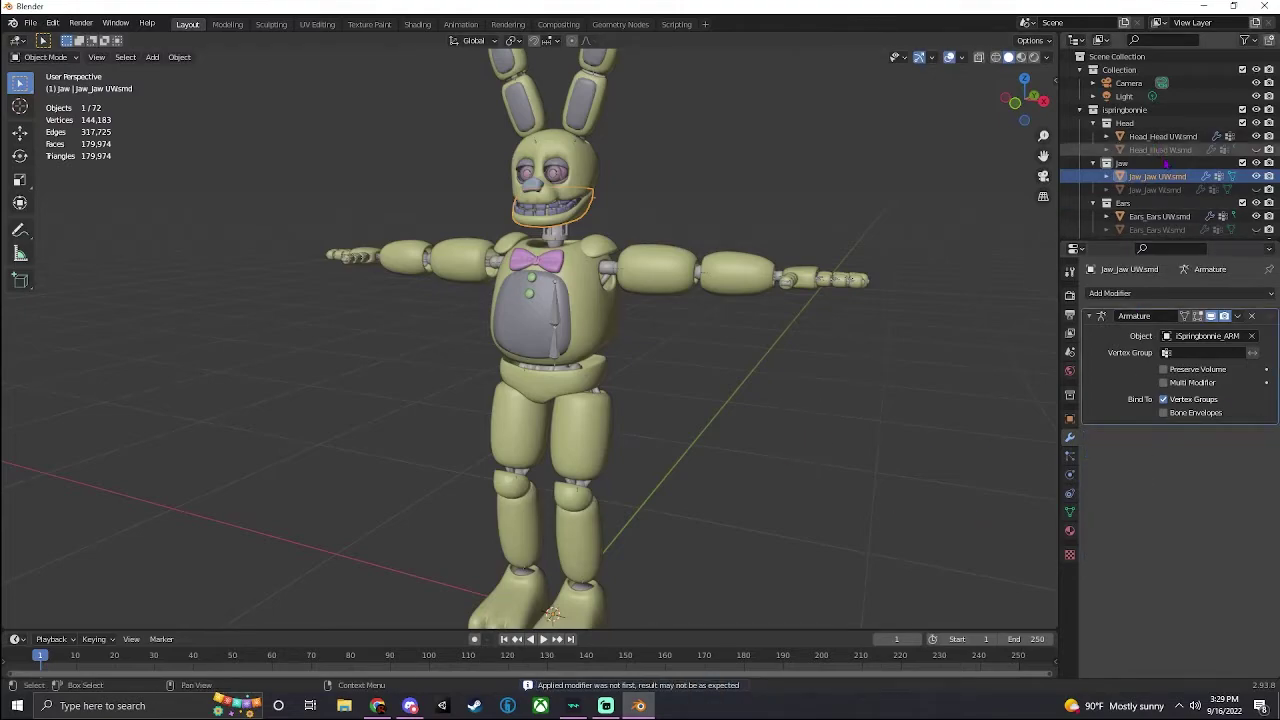
left_click(1160, 216)
key("ctrl+a")
Select the Eyelids_Eyelids UW.smd mesh and examine its modifiers and the face up close
scroll(1160, 200, "down", 3)
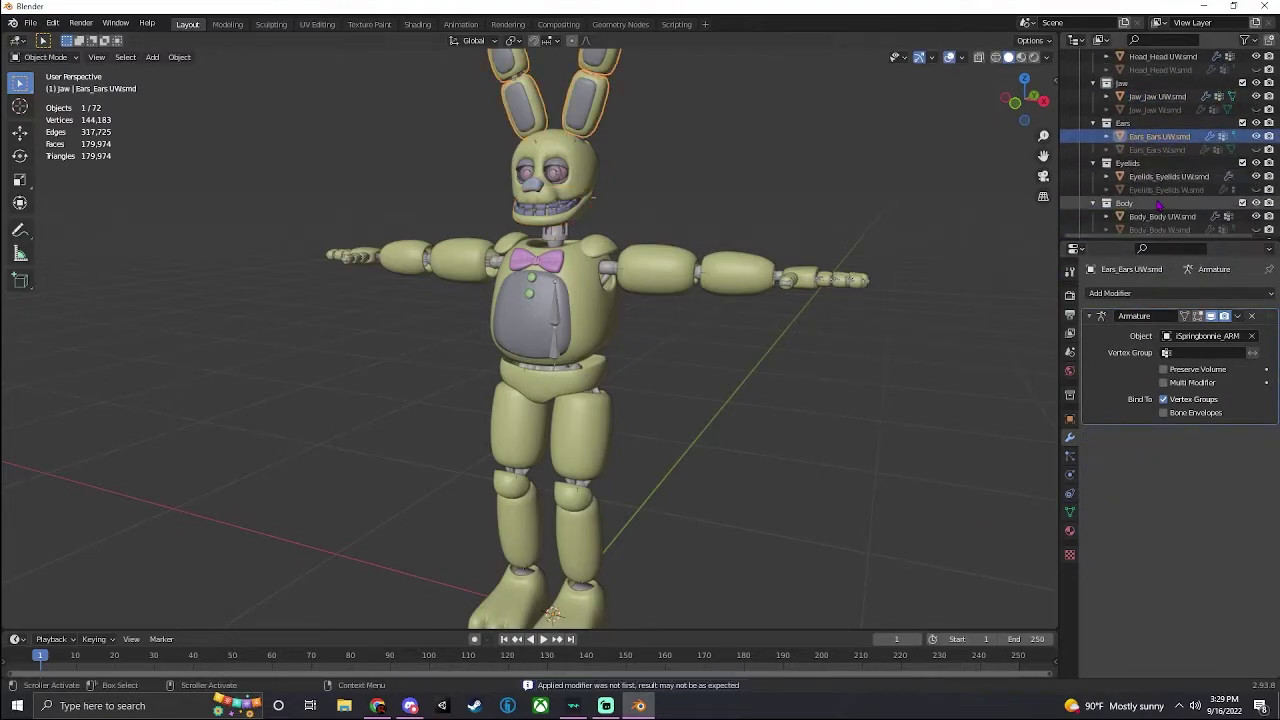
left_click(1165, 164)
left_click(1166, 176)
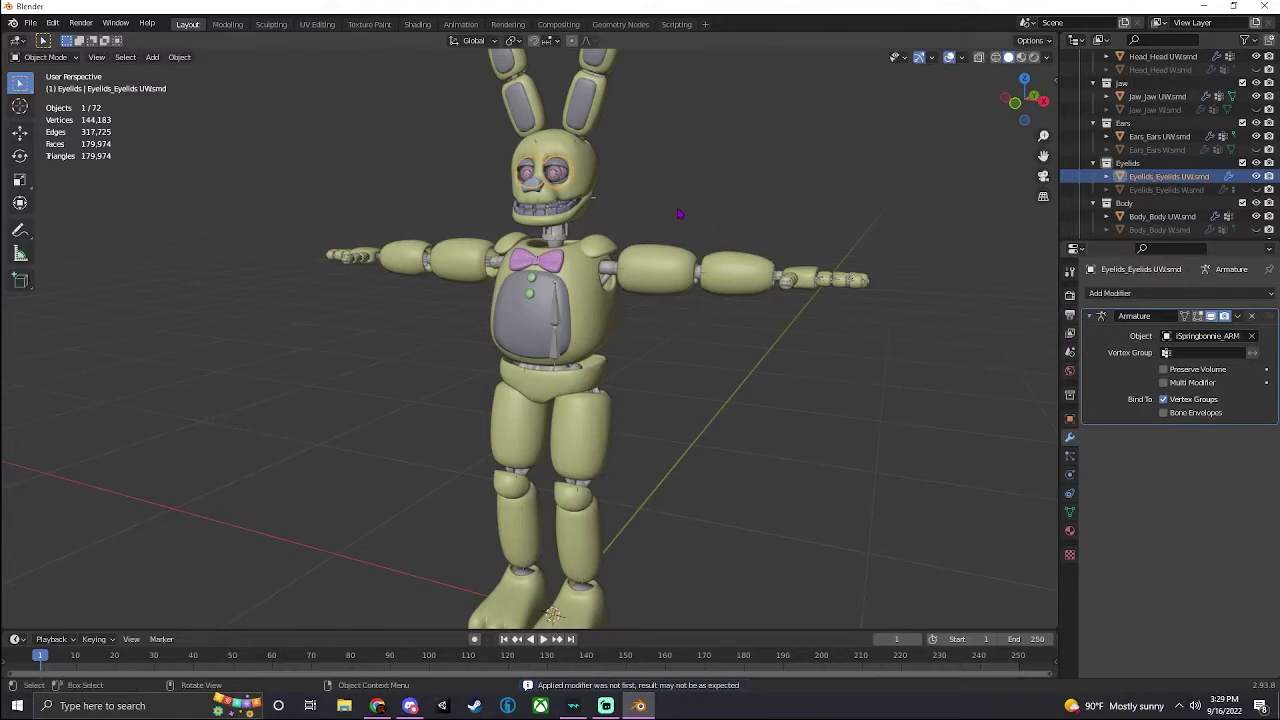
middle_click_drag(680, 214, 728, 337)
scroll(728, 337, "up", 6)
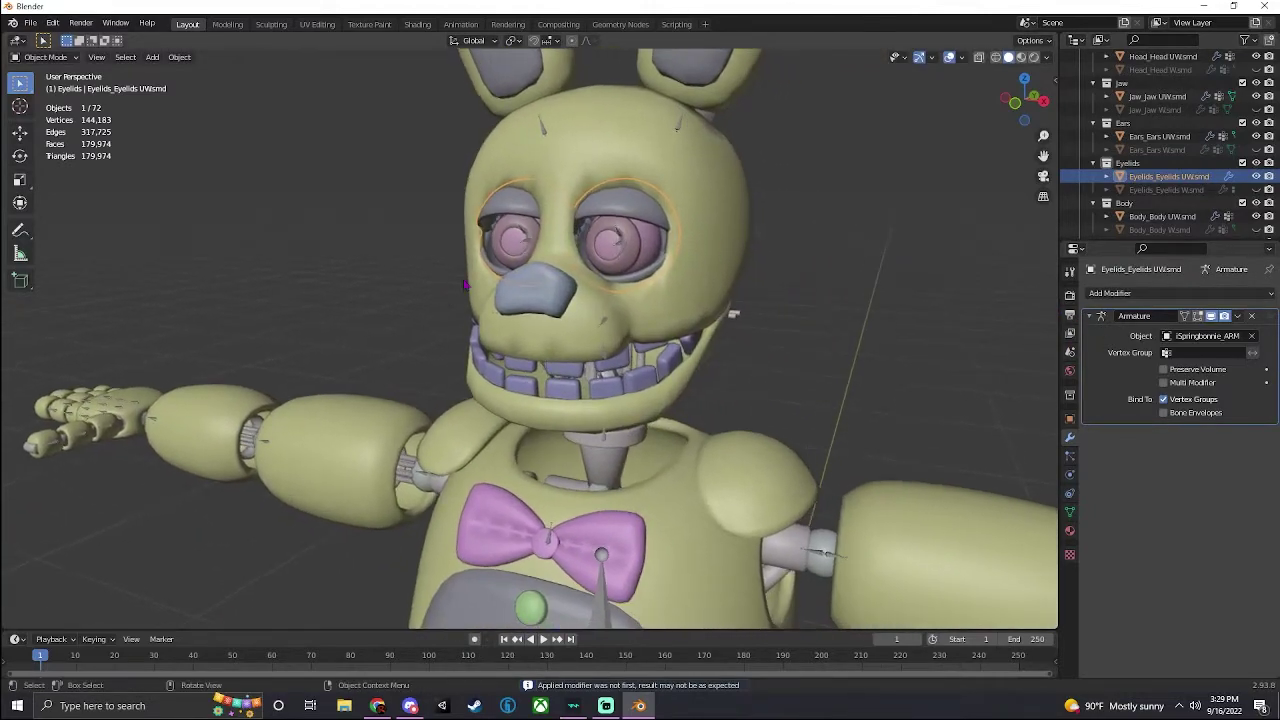
scroll(1160, 150, "up", 1)
Apply the Armature modifier on the Ears_Ears UW.smd mesh
left_click(1160, 162)
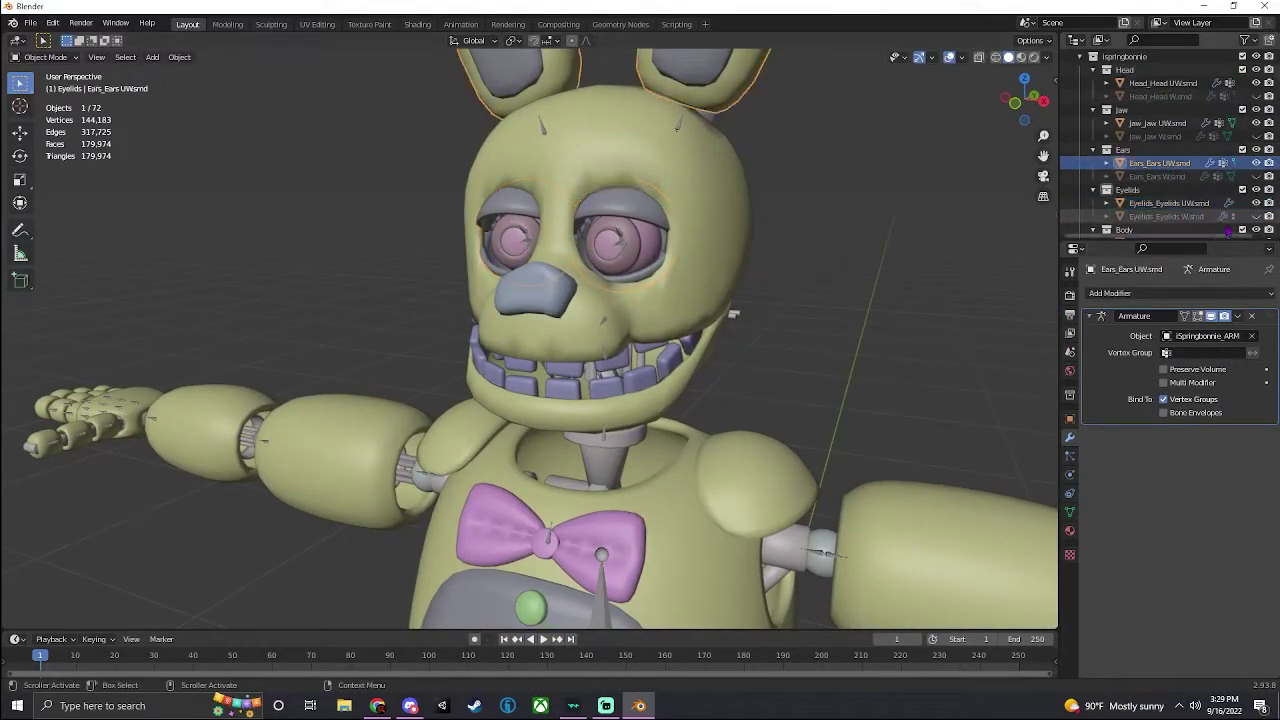
middle_click_drag(746, 178, 754, 387, "shift")
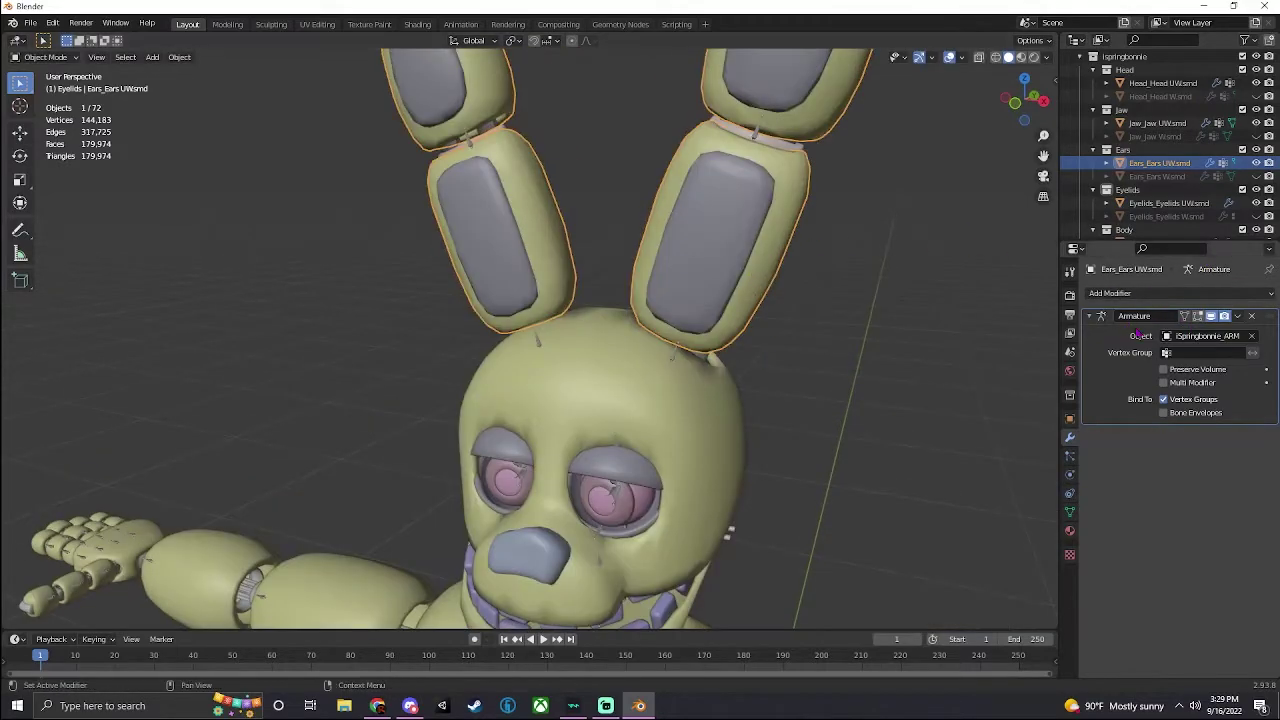
key("ctrl+a")
Rotate the Ear_1_L bone and the bone at the base of that ear in Pose Mode to test how the ears follow
left_click(754, 134)
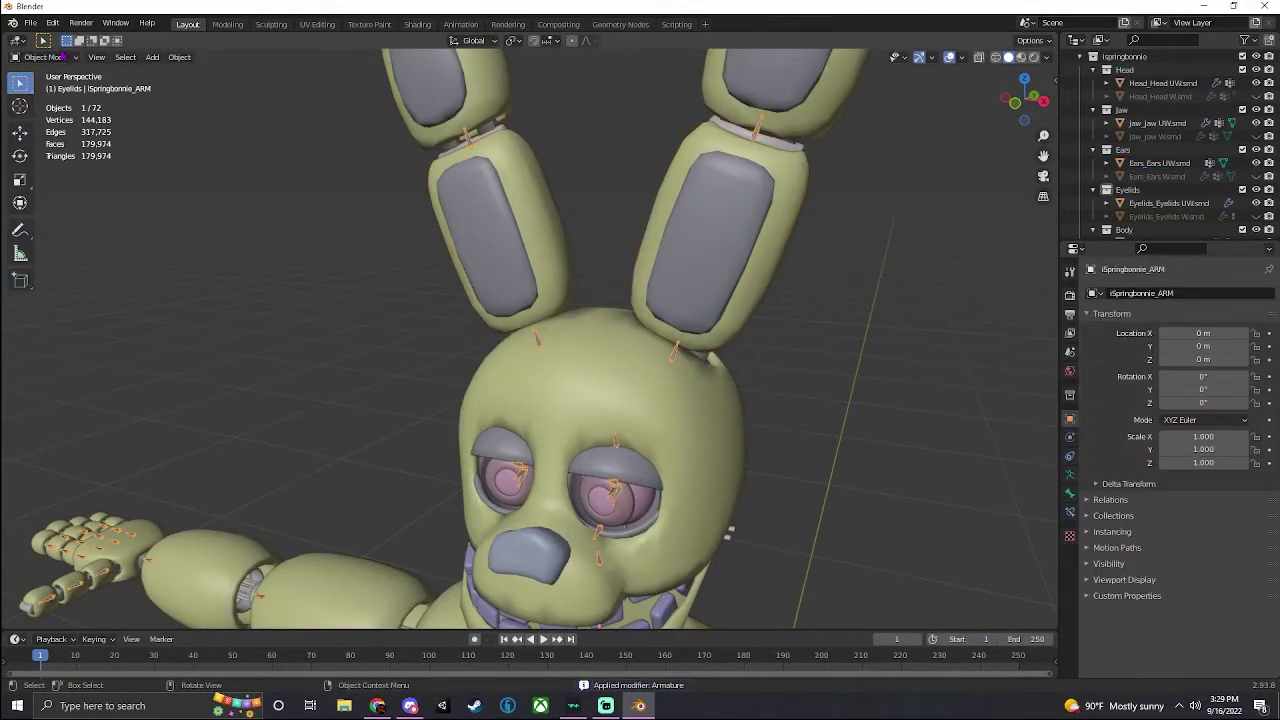
left_click(55, 58)
left_click(40, 103)
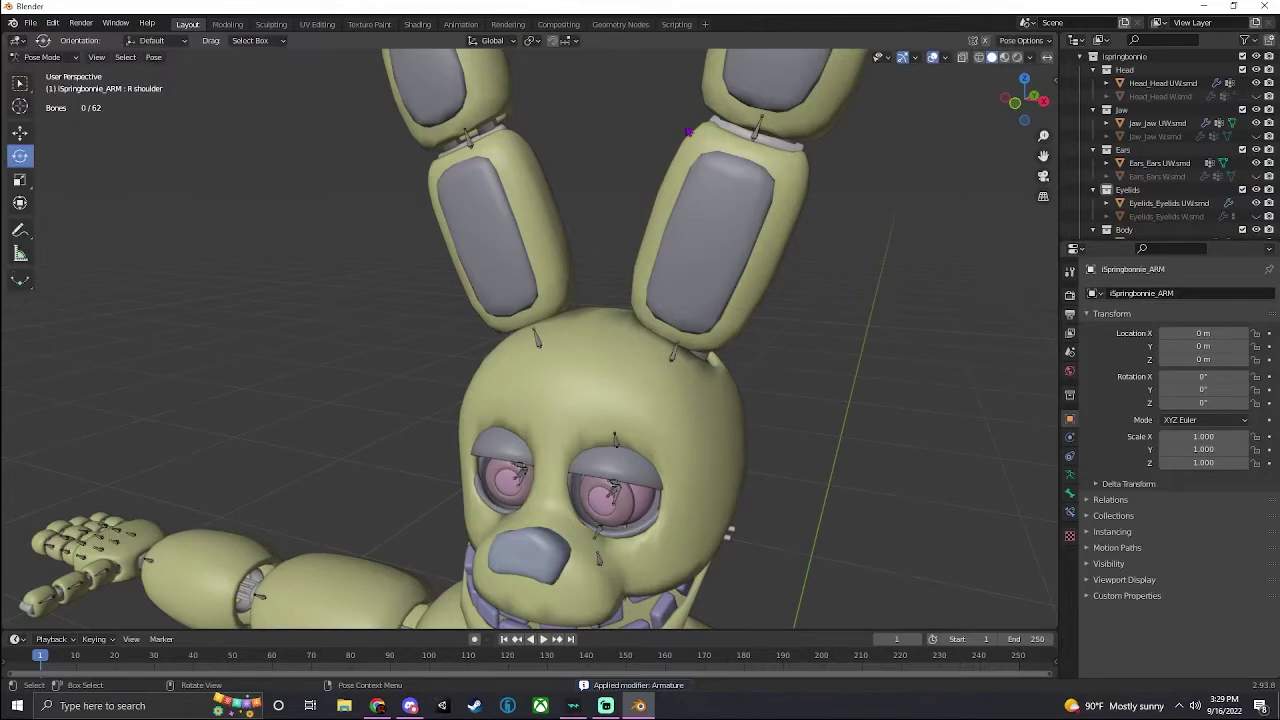
left_click(752, 138)
left_click_drag(796, 112, 738, 78)
scroll(770, 70, "down", 2)
middle_click_drag(800, 42, 789, 121, "shift")
middle_click_drag(712, 214, 678, 273)
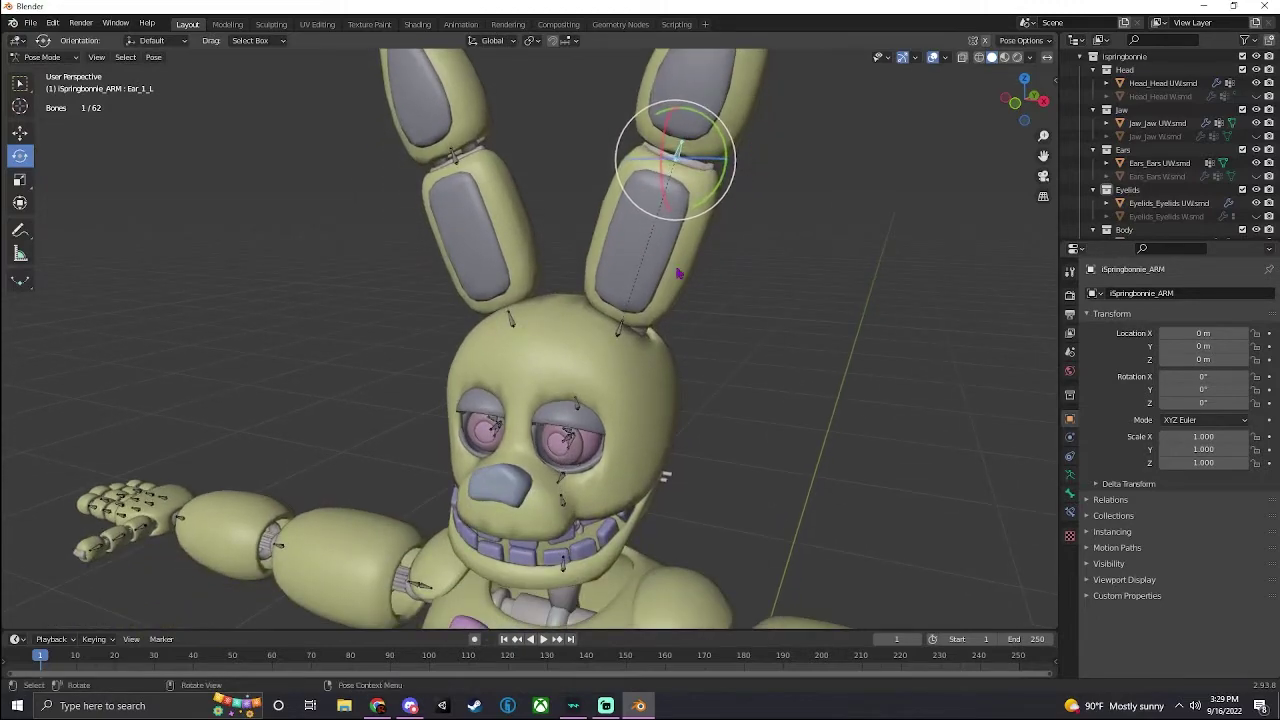
left_click(622, 334)
left_click_drag(648, 300, 550, 250)
Undo the ear bone rotations and the applied Armature modifier on the Ears_Ears UW.smd mesh
key("ctrl+z")
key("ctrl+z")
key("ctrl+Tab")
left_click(705, 225)
left_click(705, 225)
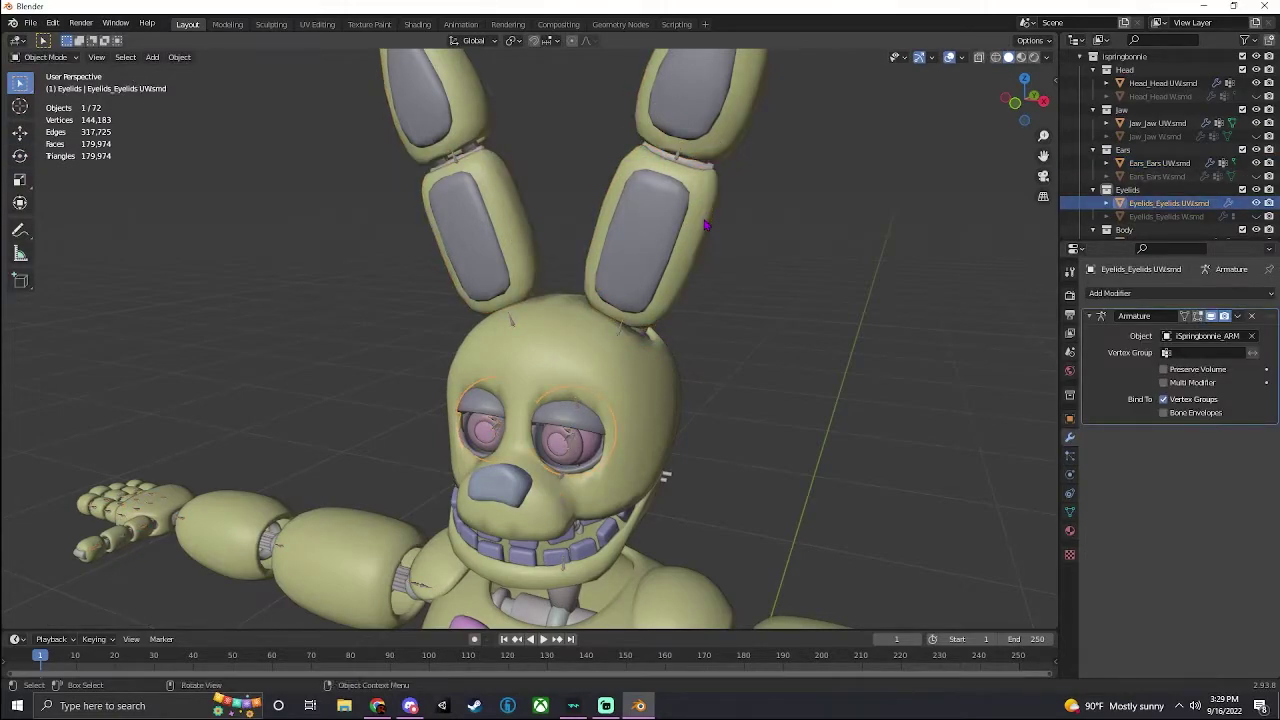
Examine the whole model and the modifiers of the Head_Head UW.smd mesh
scroll(421, 212, "down", 5)
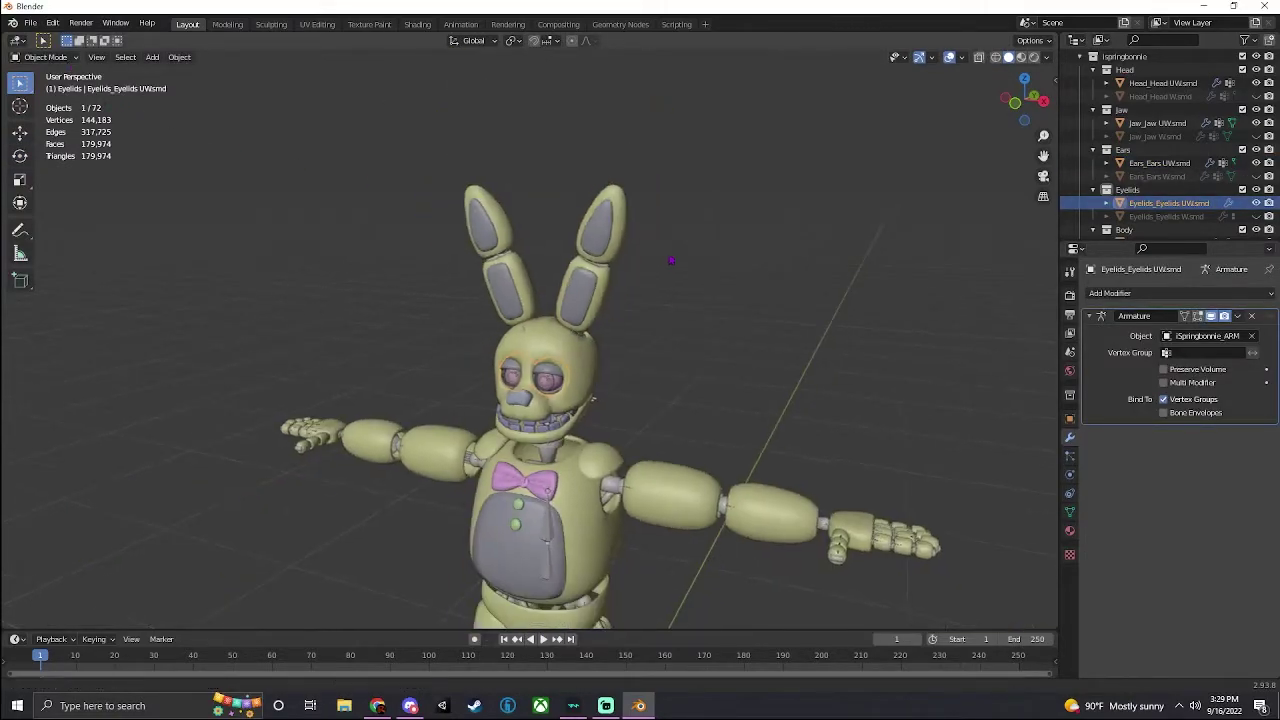
middle_click_drag(677, 251, 702, 182, "shift")
left_click(378, 230)
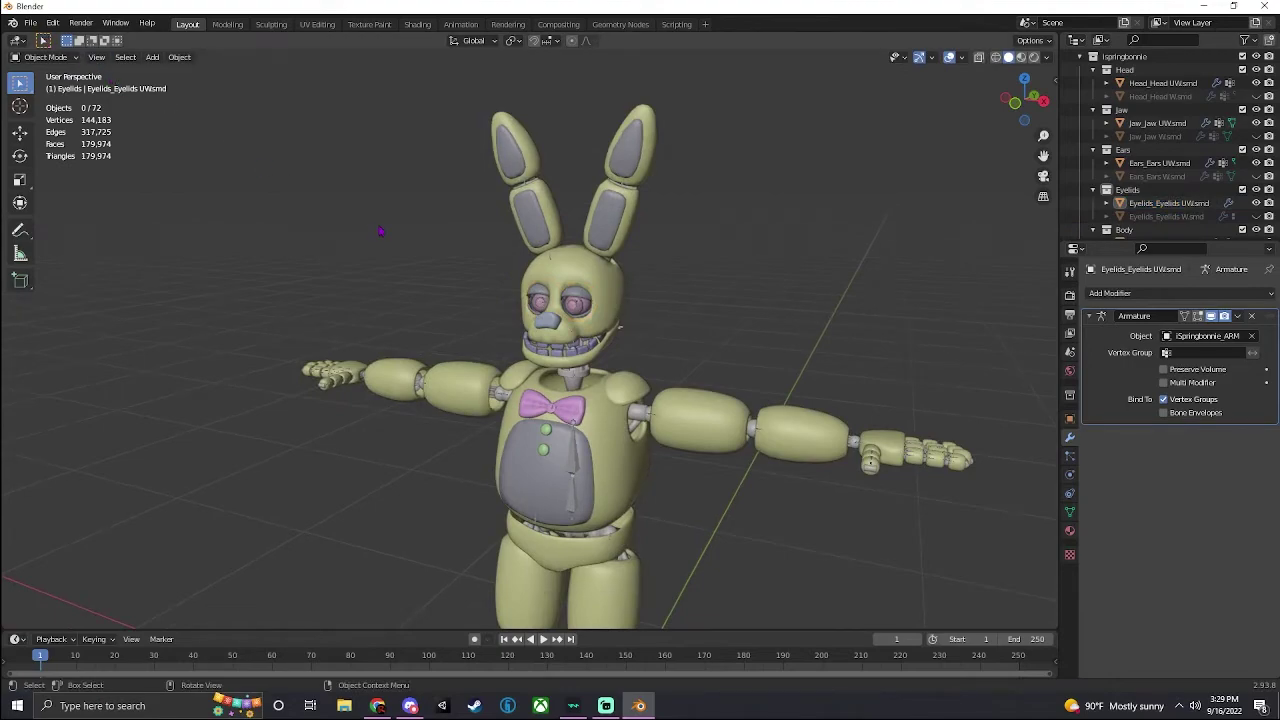
key("a")
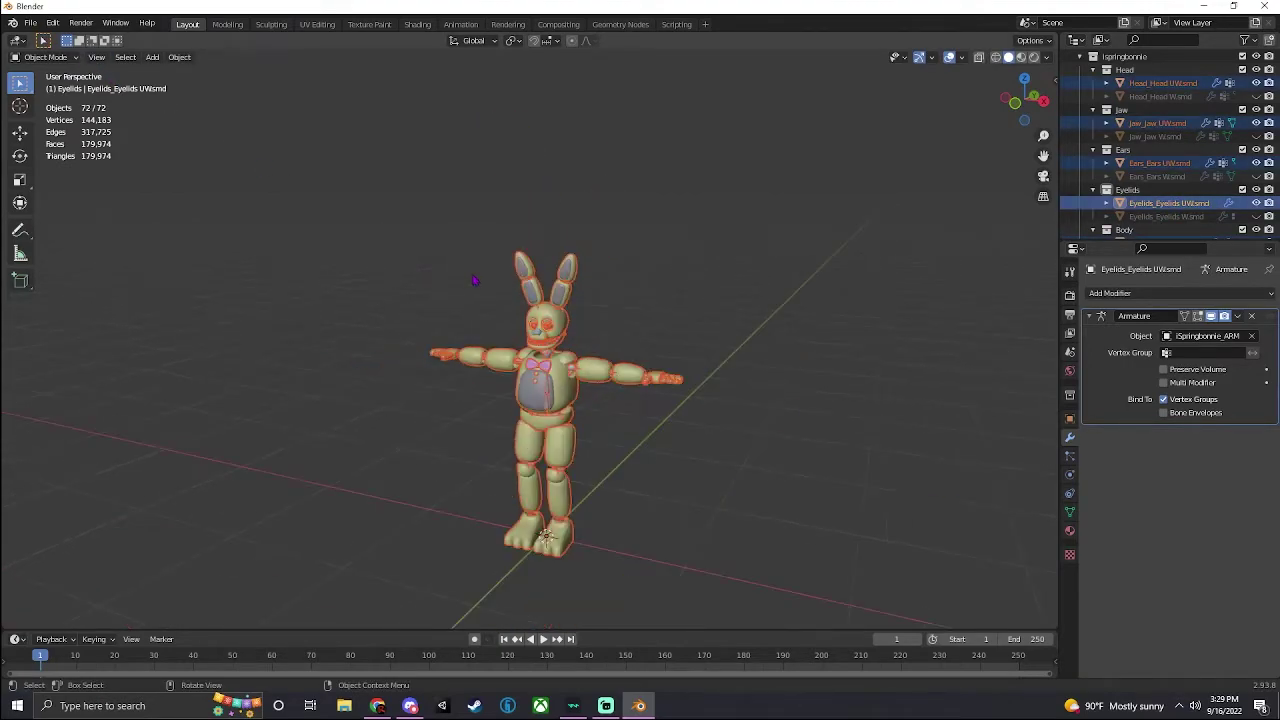
left_click(491, 268)
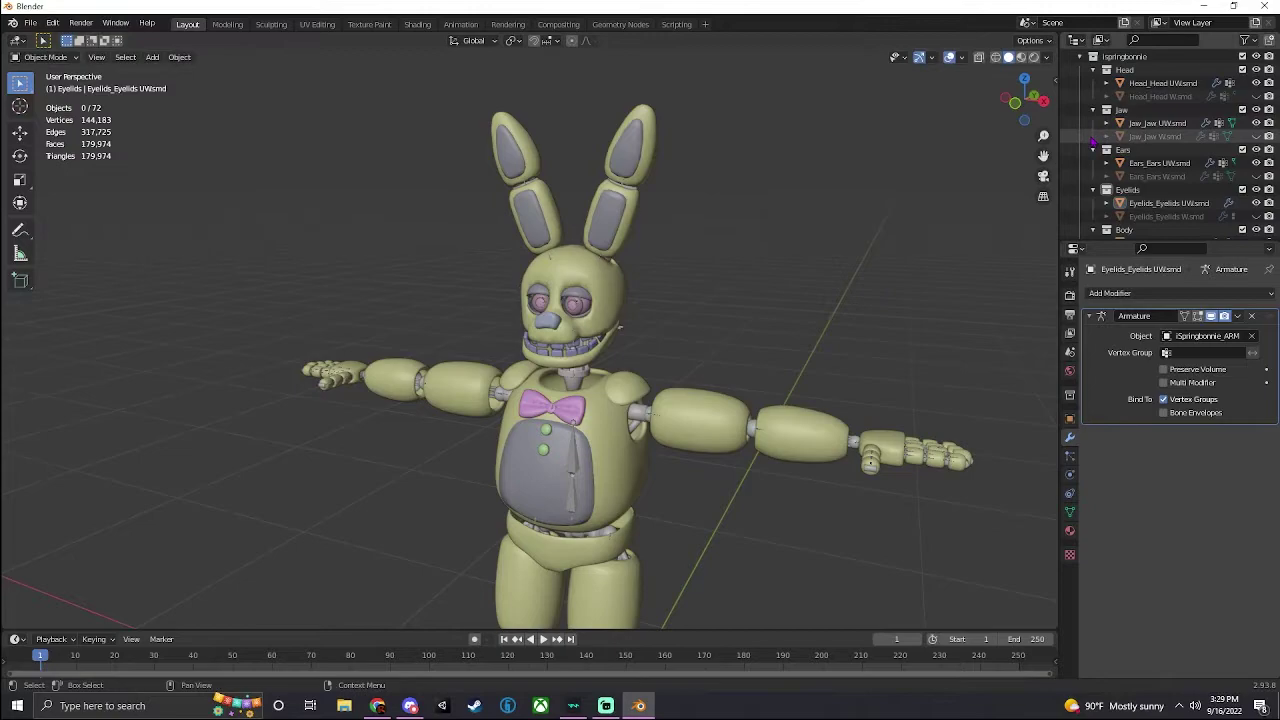
left_click(1160, 83)
scroll(747, 229, "up", 2)
left_click(747, 229)
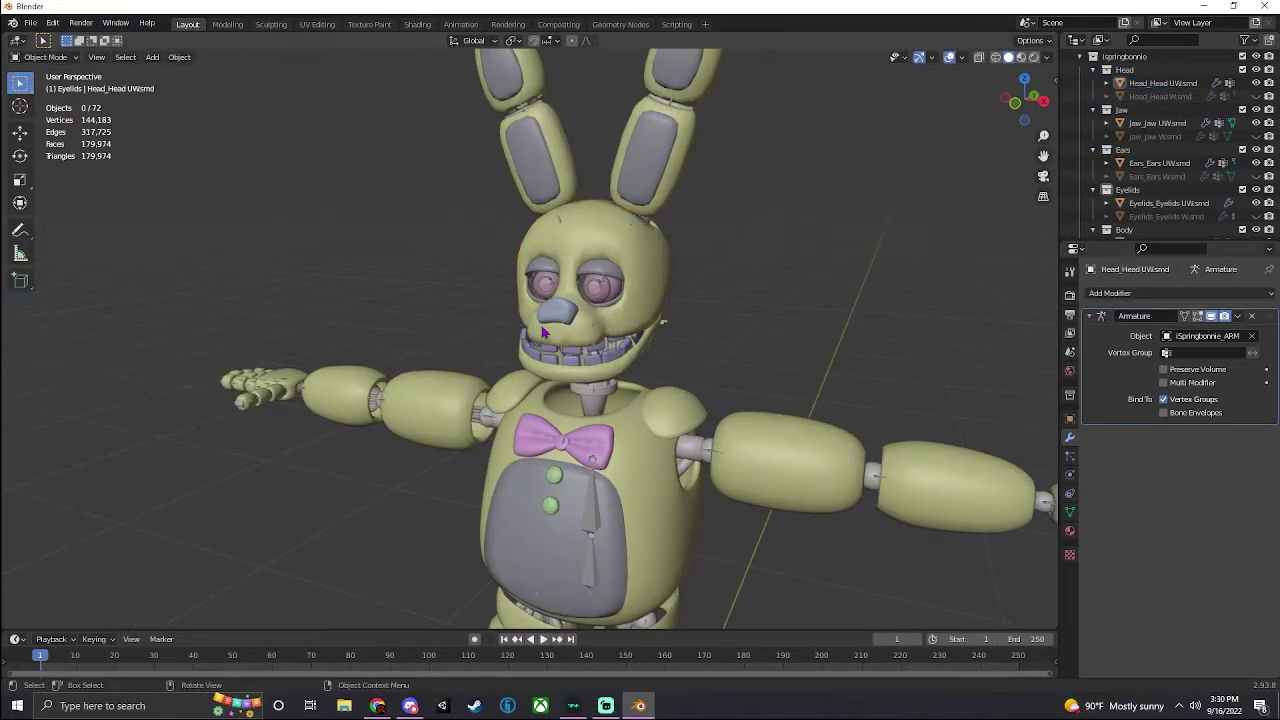
scroll(543, 332, "down", 2)
scroll(598, 340, "up", 1)
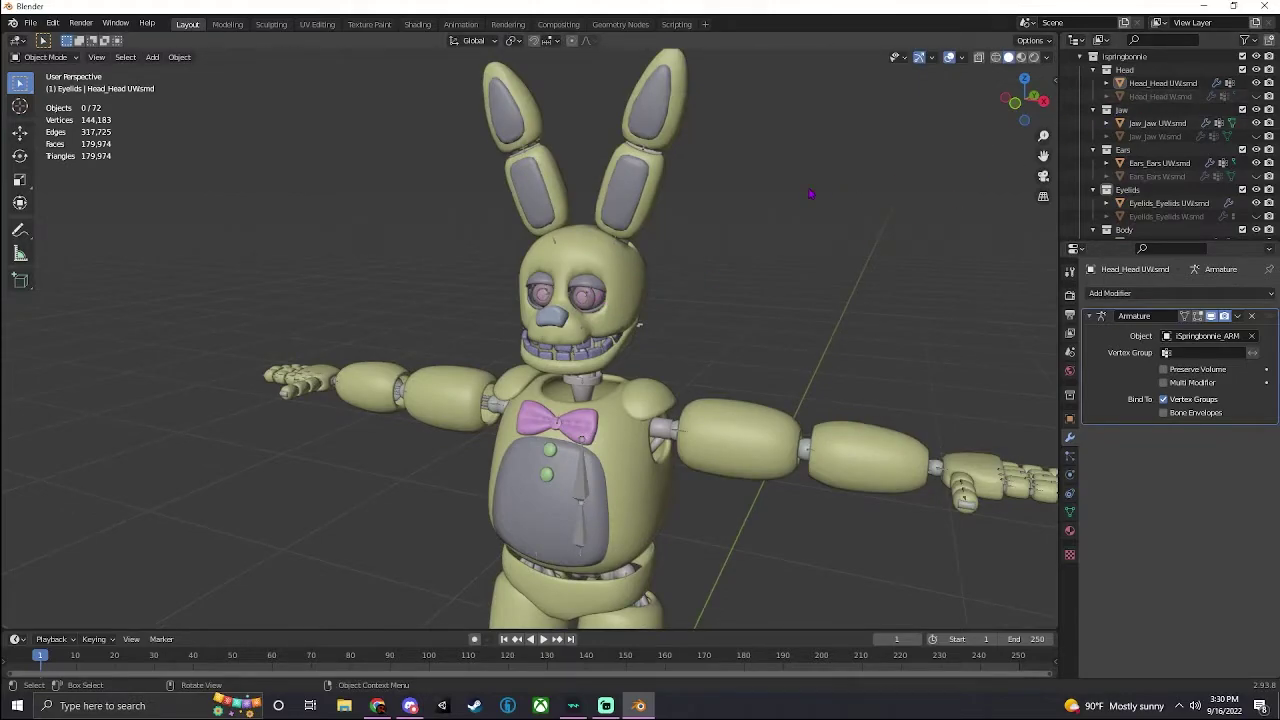
Select all objects with Body_Body UW.smd active and join the meshes into it
key("a")
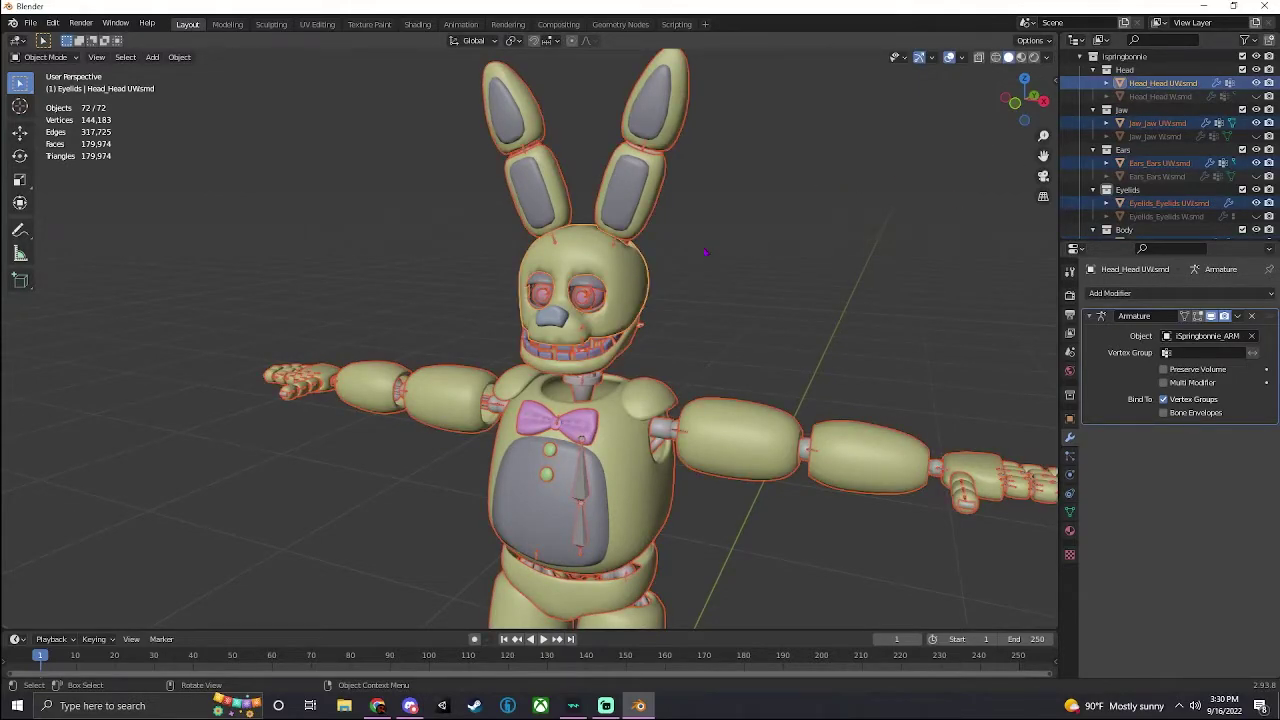
scroll(690, 258, "up", 3)
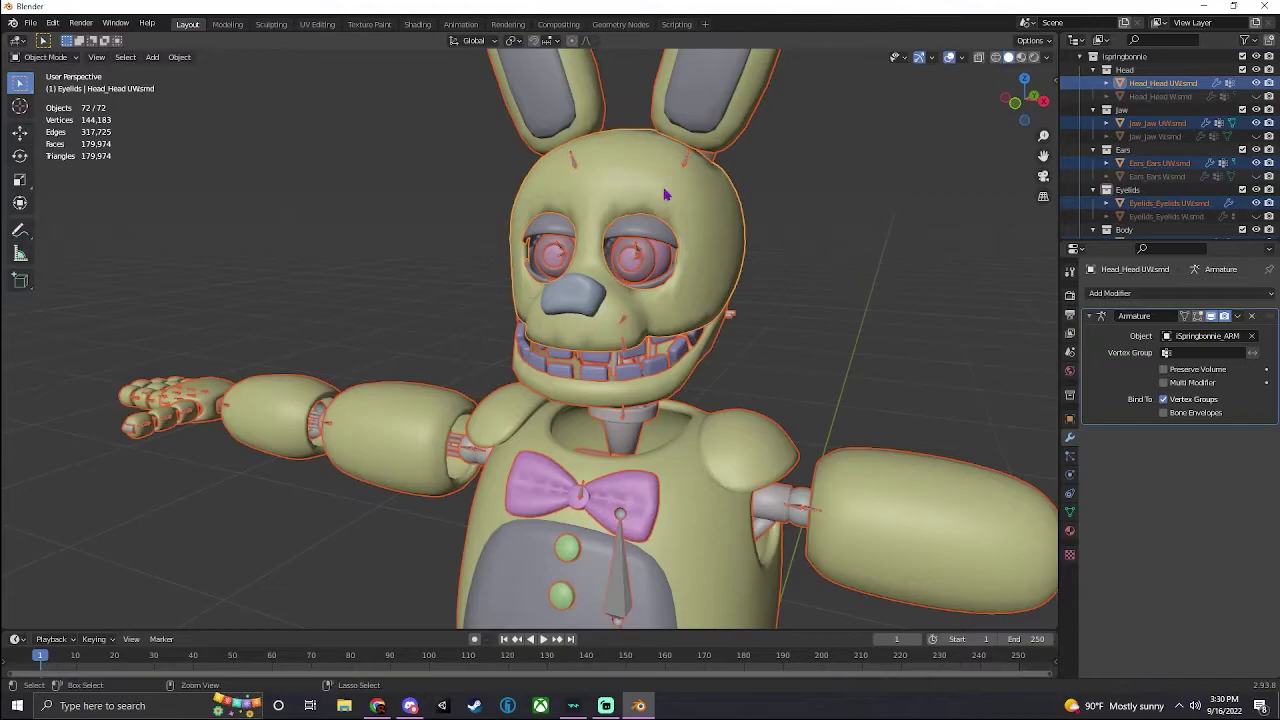
left_click(690, 447, "shift")
middle_click_drag(690, 447, 682, 196, "shift")
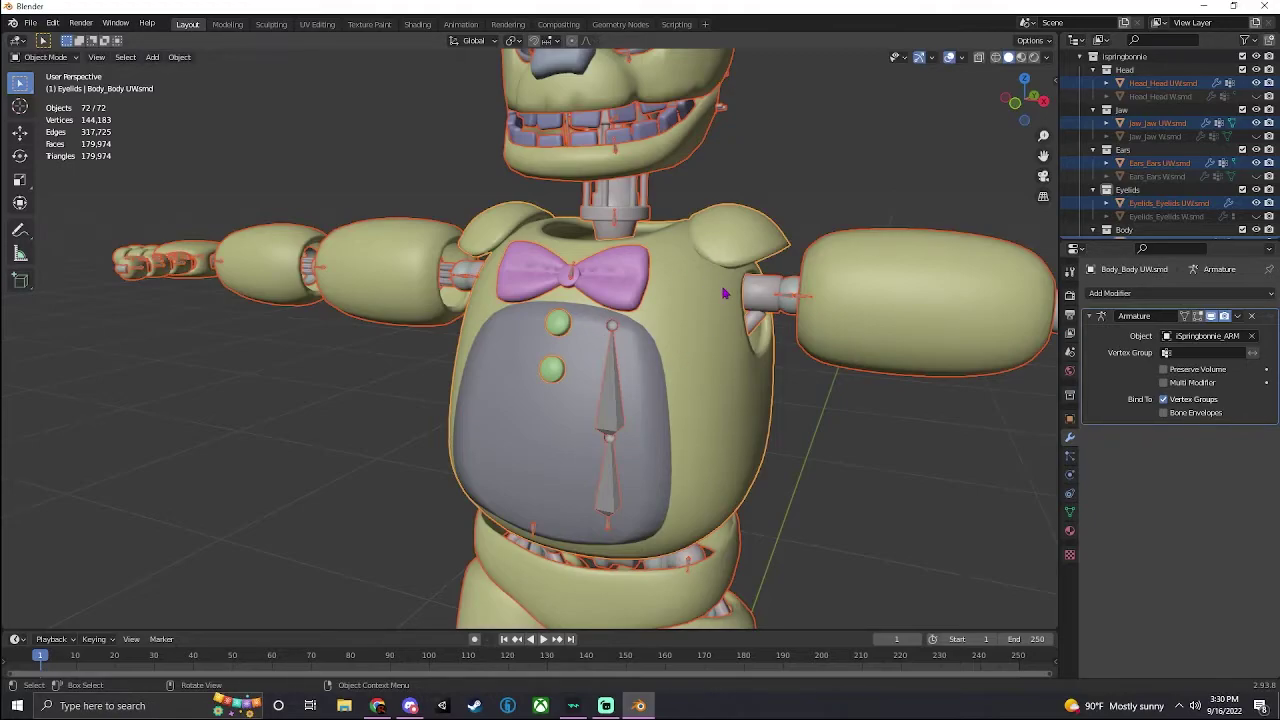
key("shift+a")
key("Escape")
scroll(677, 217, "down", 5)
scroll(676, 221, "up", 4)
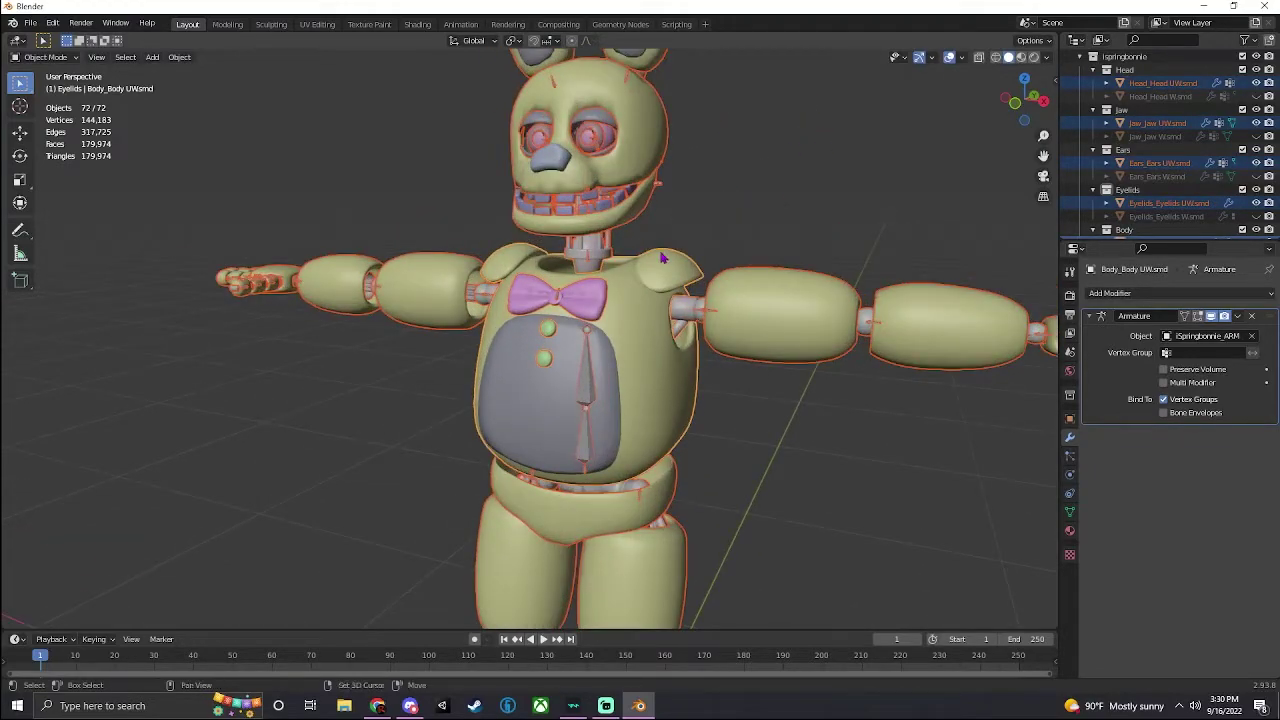
scroll(617, 344, "up", 3)
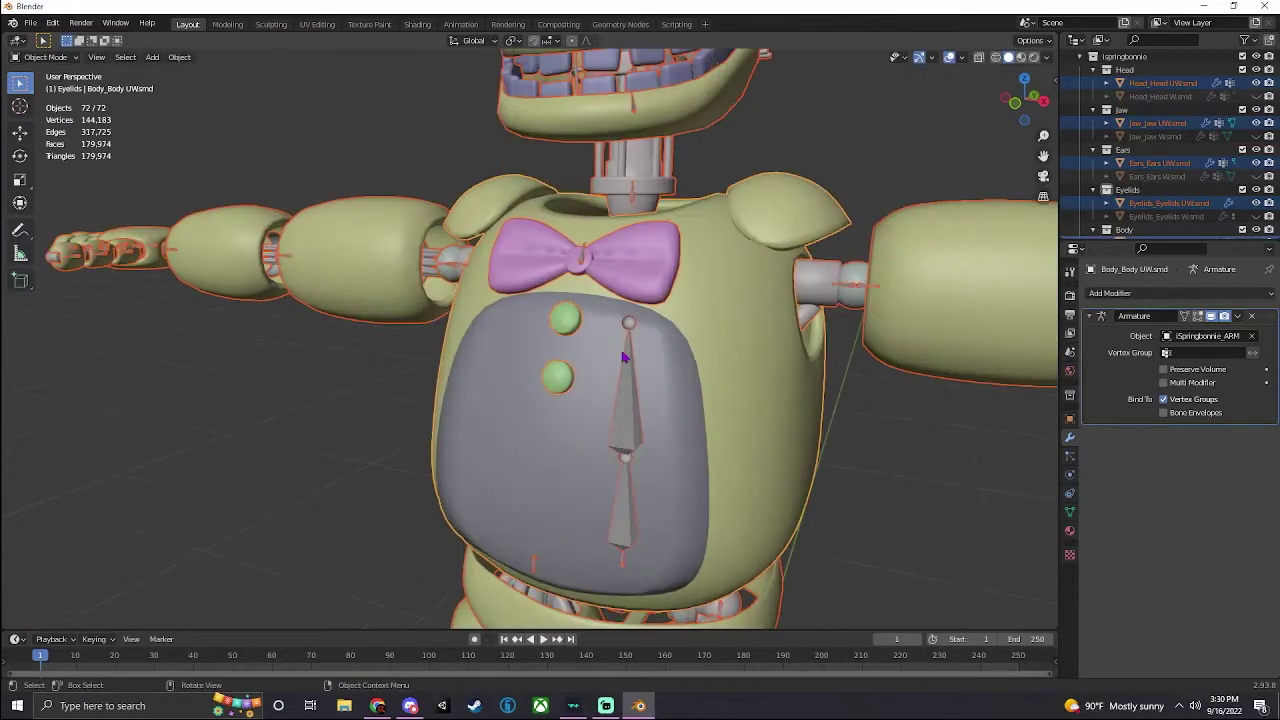
left_click(502, 323)
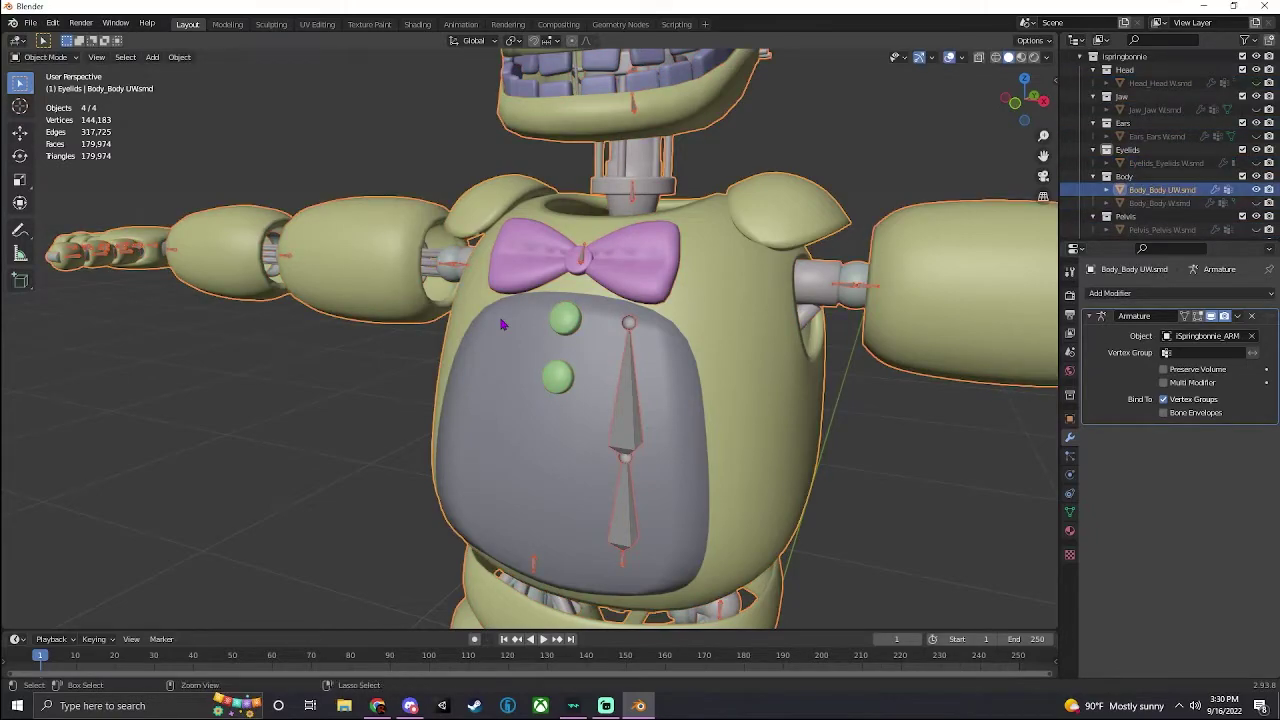
key("a")
right_click(518, 209)
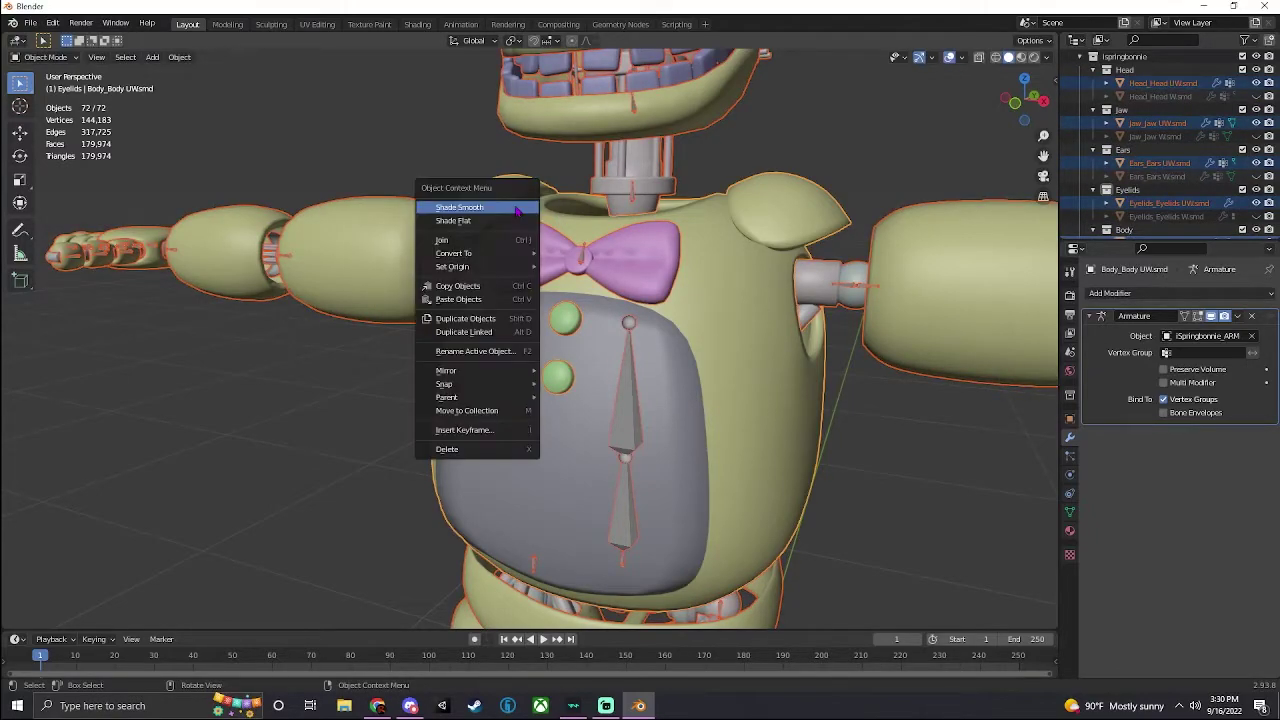
left_click(470, 240)
scroll(575, 235, "down", 4)
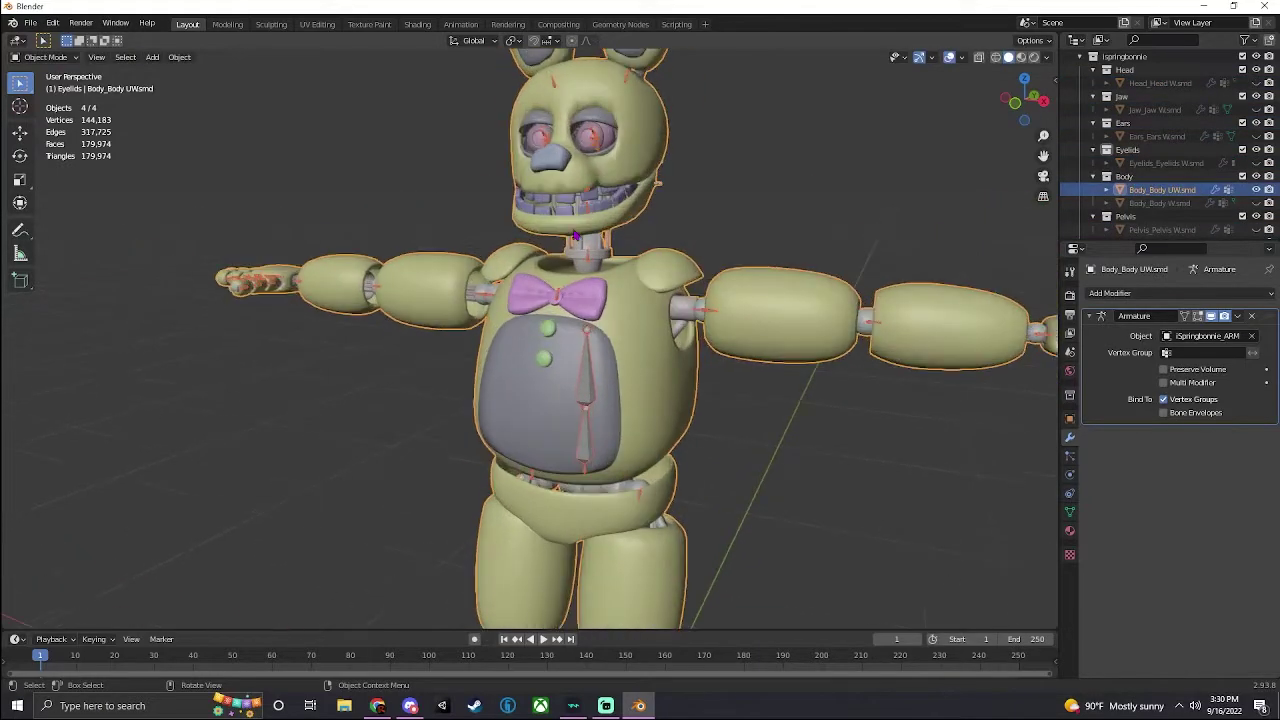
Select the joined Body_Body UW.smd mesh and examine it around the torso and shoulders
left_click(740, 178)
left_click(782, 280)
middle_click_drag(666, 300, 620, 288)
scroll(620, 288, "up", 2)
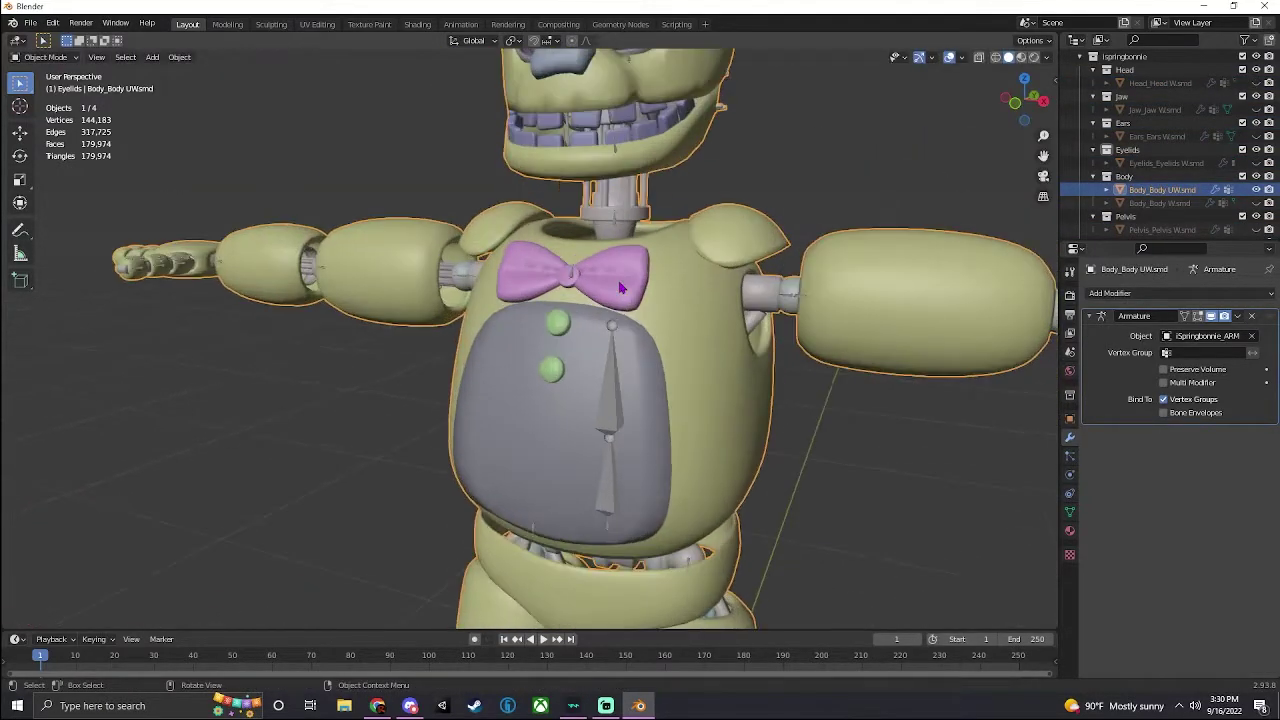
scroll(620, 288, "down", 5)
scroll(620, 288, "up", 1)
scroll(620, 288, "up", 2)
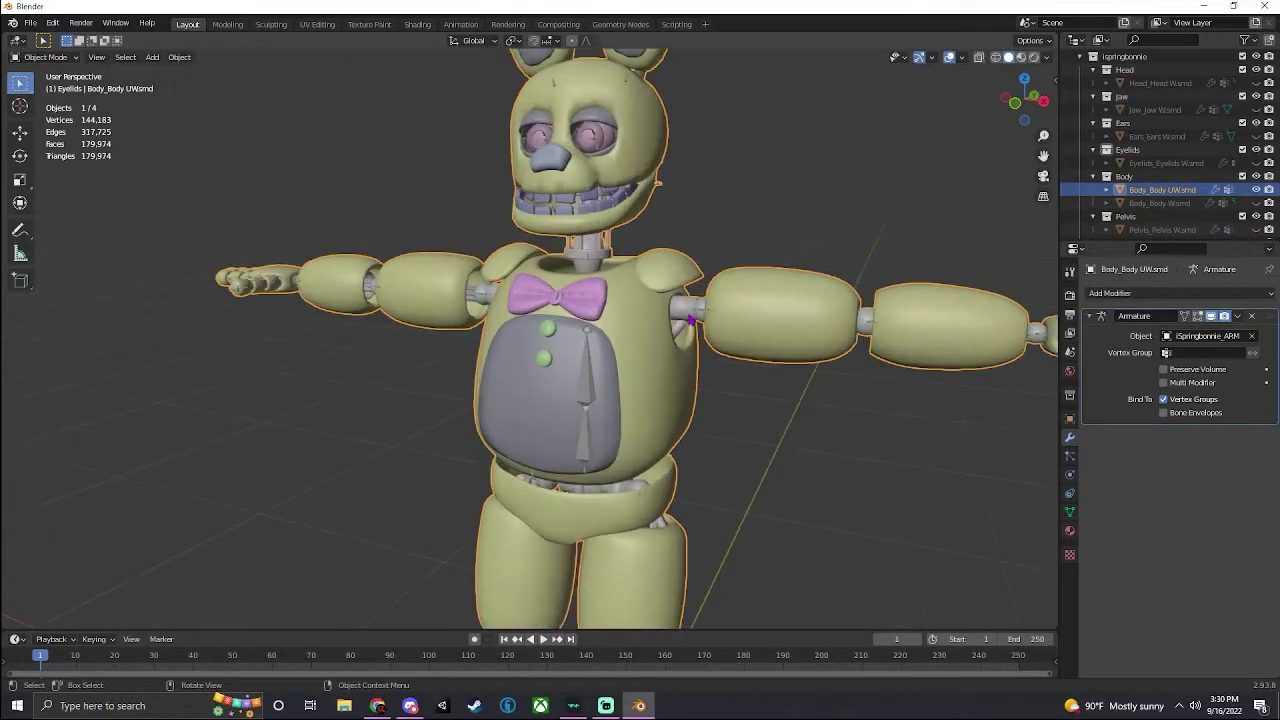
Rotate the L shoulder bone in Pose Mode to test the joined mesh, undo the rotation and return to Object Mode
left_click(703, 314)
left_click(45, 57)
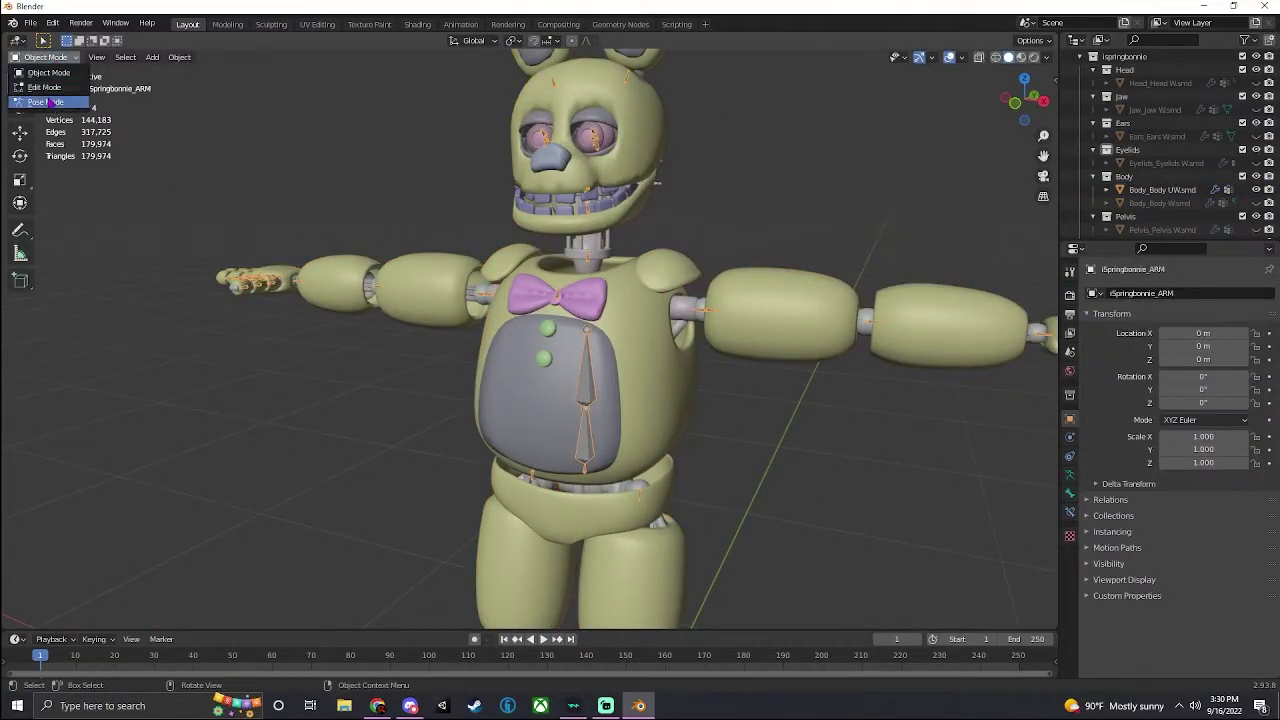
left_click(50, 107)
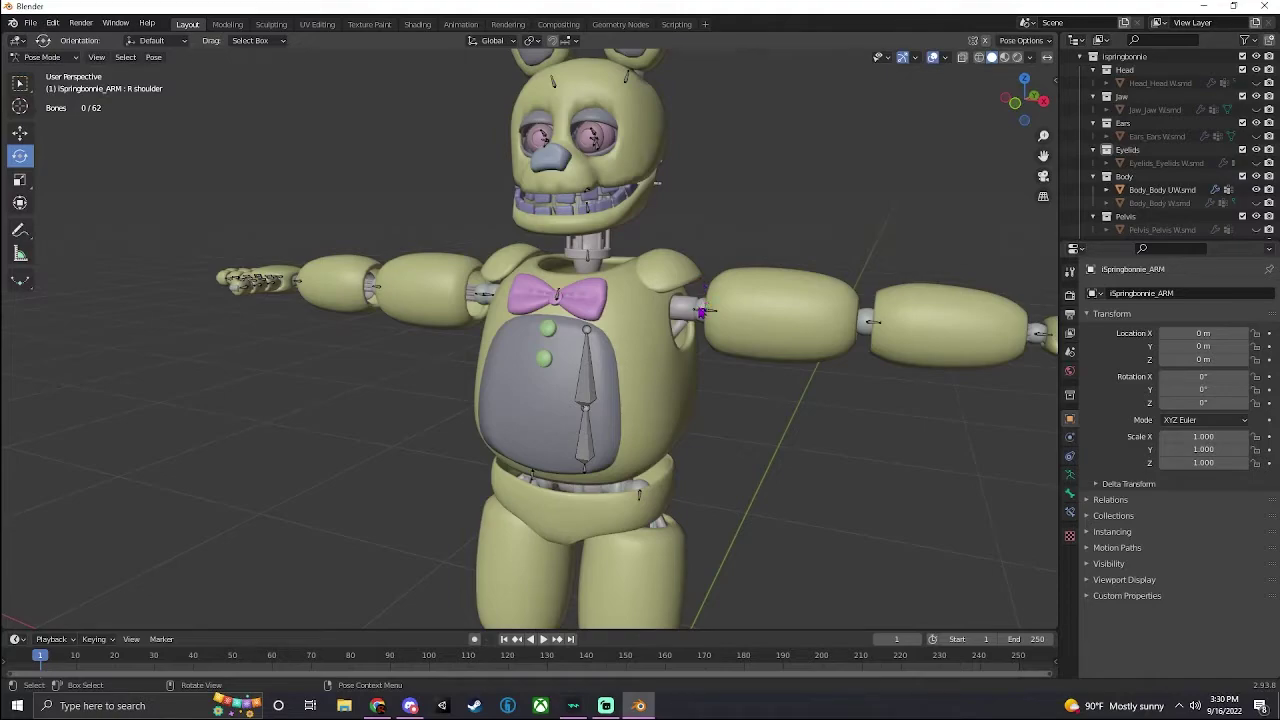
left_click(706, 299)
left_click_drag(733, 260, 765, 355)
key("ctrl+z")
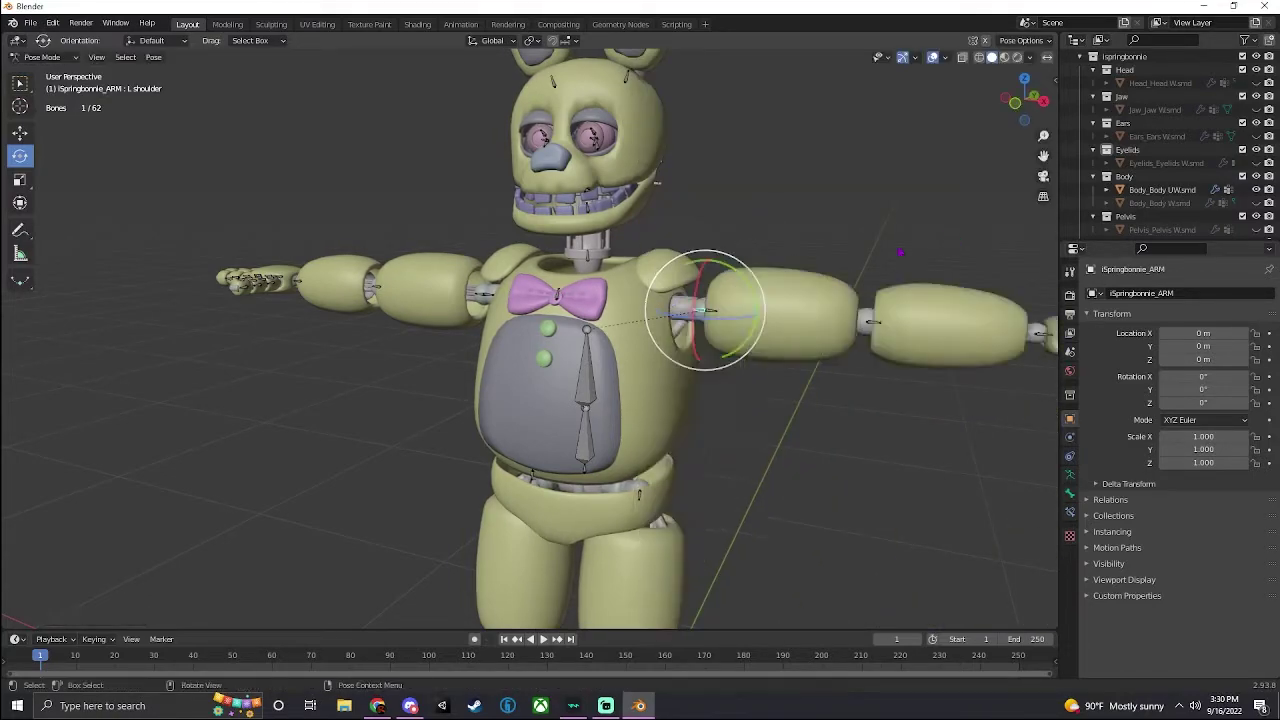
left_click(42, 56)
left_click(40, 70)
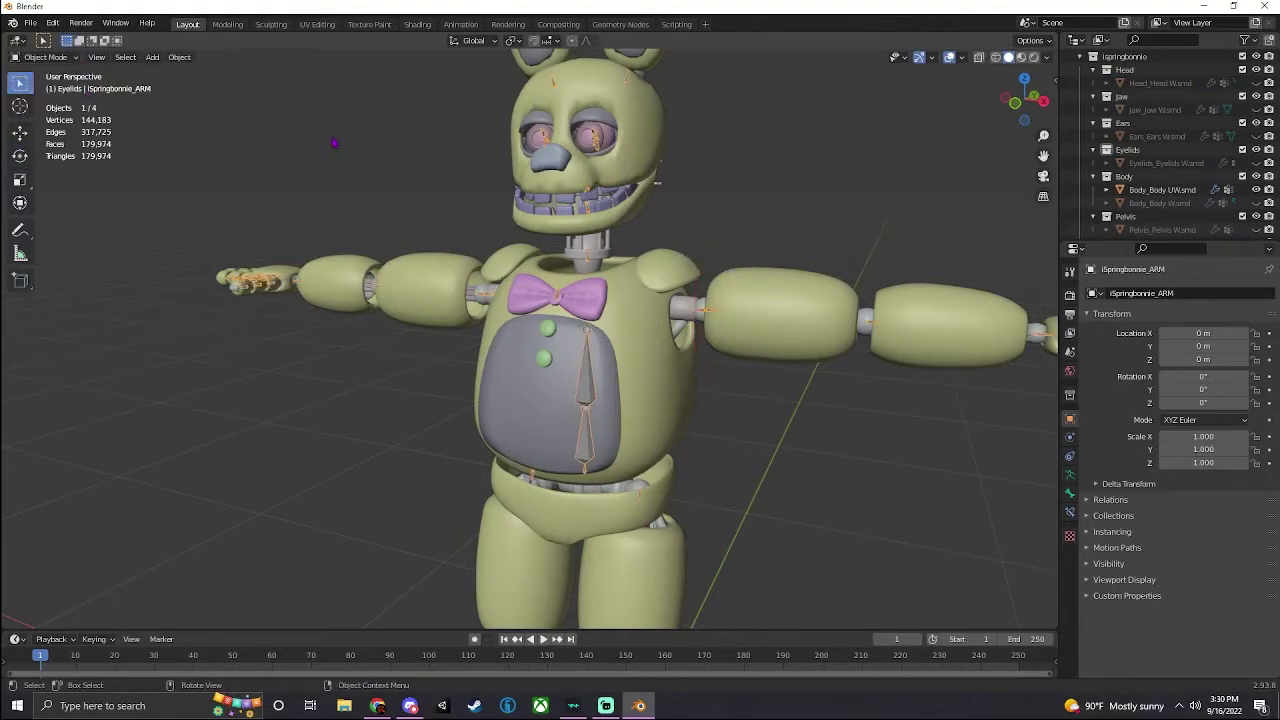
Undo joining all the meshes into Body_Body UW.smd and clear the selection
key("ctrl+z")
key("ctrl+z")
key("ctrl+z")
key("ctrl+z")
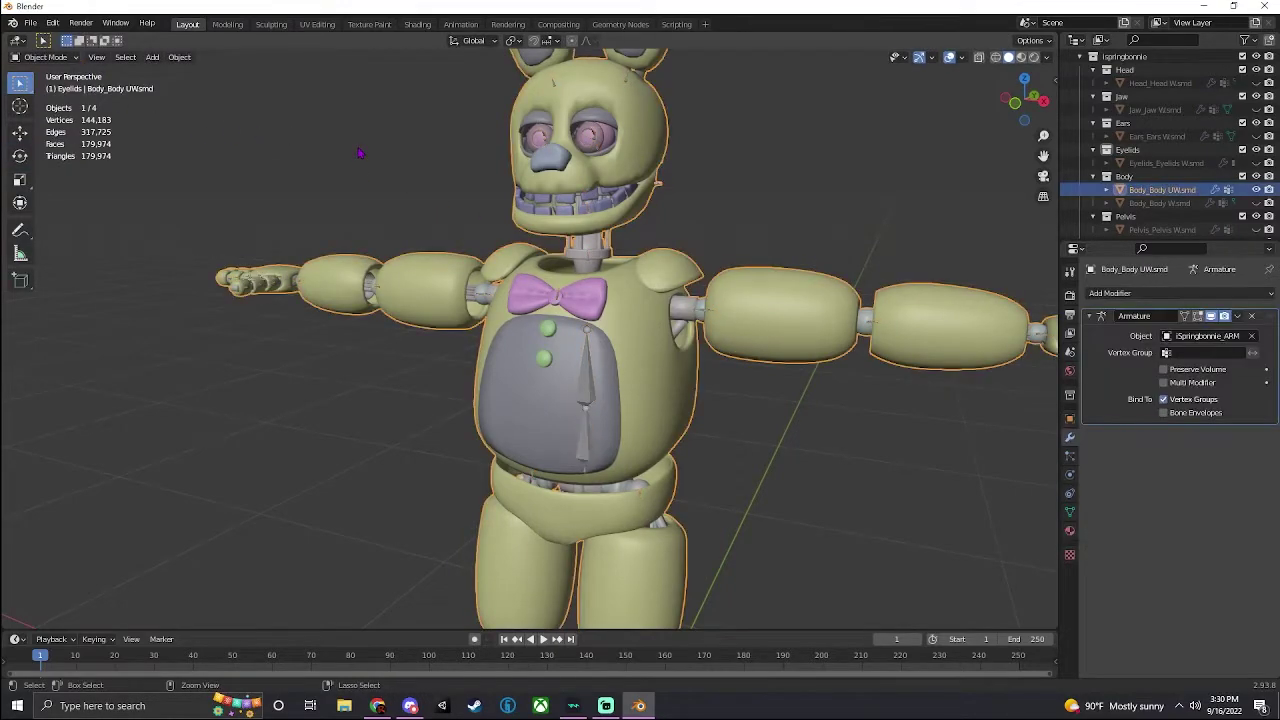
scroll(380, 164, "down", 3)
middle_click_drag(480, 194, 417, 177, "shift")
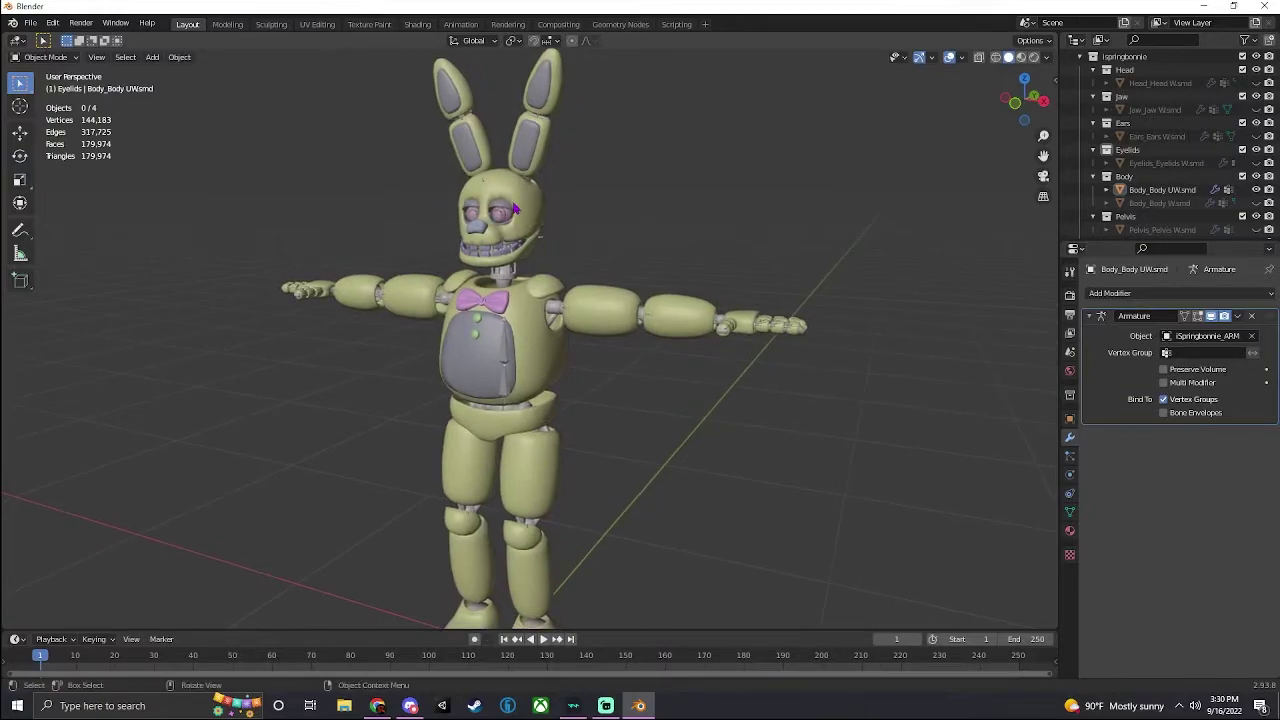
mouse_move(634, 202)
middle_mouse_down("shift")
mouse_move(670, 218)
mouse_move(708, 174)
mouse_move(650, 193)
middle_mouse_up("shift")
key("a")
left_click(652, 214)
Select the UW meshes of the Head, Jaw, Ears, Eyelids and Body collections together
left_click(620, 168)
left_click(1130, 122, "ctrl")
left_click(1130, 162, "ctrl")
scroll(1128, 190, "down", 2)
left_click(1150, 149, "ctrl")
left_click(1155, 190, "ctrl")
scroll(1155, 190, "down", 2)
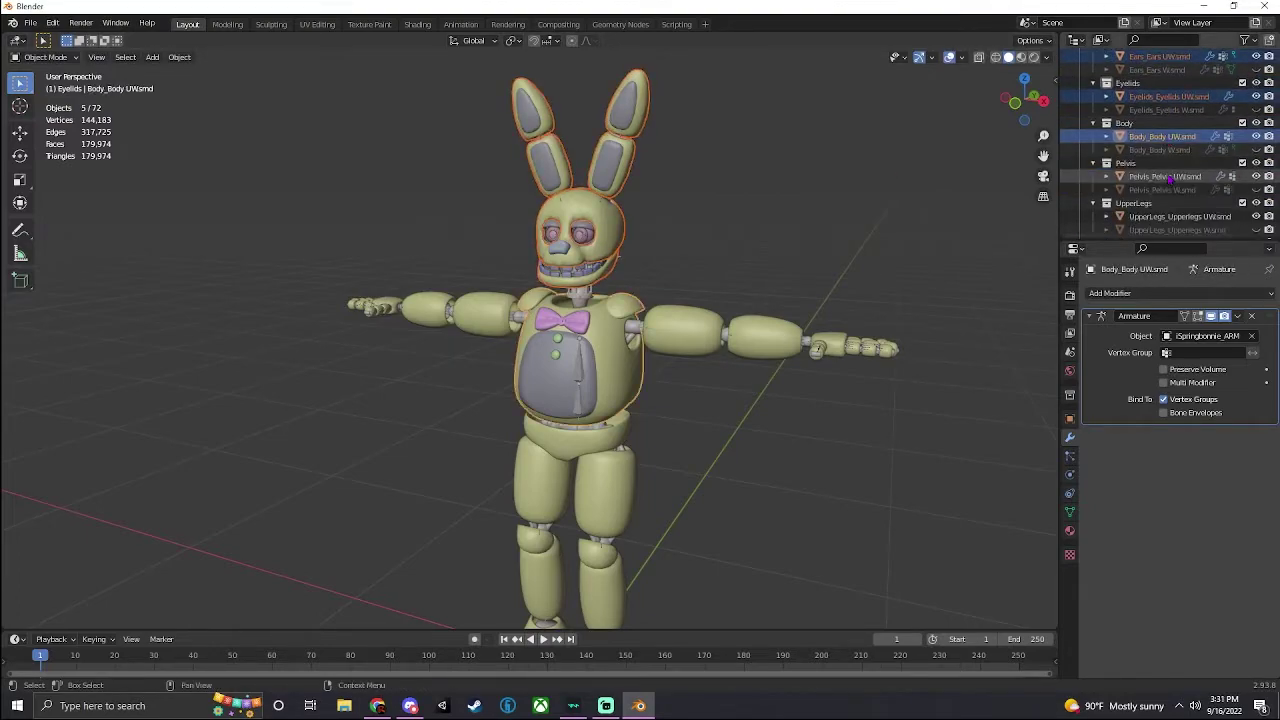
Add the UW meshes of the Pelvis, UpperLegs, LowerLegs, Feets and UpperArms collections to the selection
left_click(1168, 177, "ctrl")
left_click(1180, 216, "ctrl")
scroll(1180, 210, "down", 3)
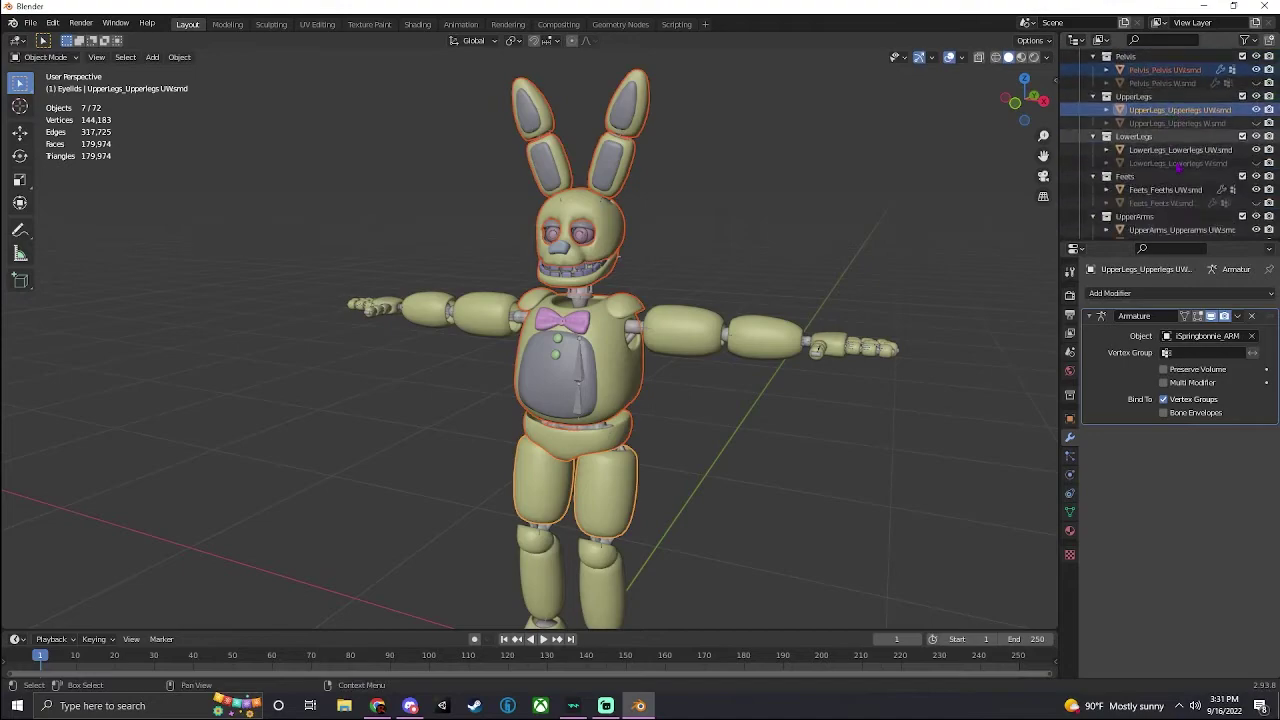
left_click(1180, 149, "ctrl")
left_click(1165, 189, "ctrl")
left_click(1180, 229, "ctrl")
scroll(1180, 215, "down", 3)
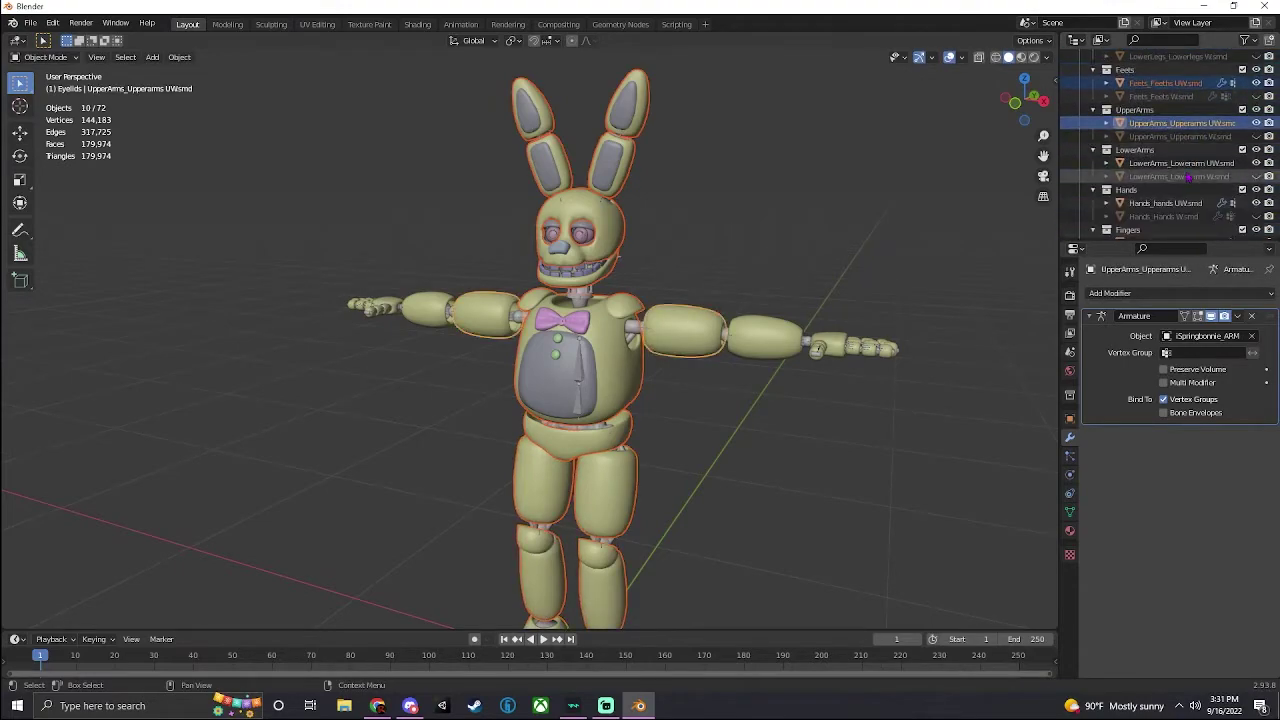
Add the LowerArms, Hands and Fingers UW meshes to the selection and join everything into Fingers_Fingers UW.smd
left_click(1183, 163, "ctrl")
left_click(1165, 203, "ctrl")
scroll(1165, 203, "down", 2)
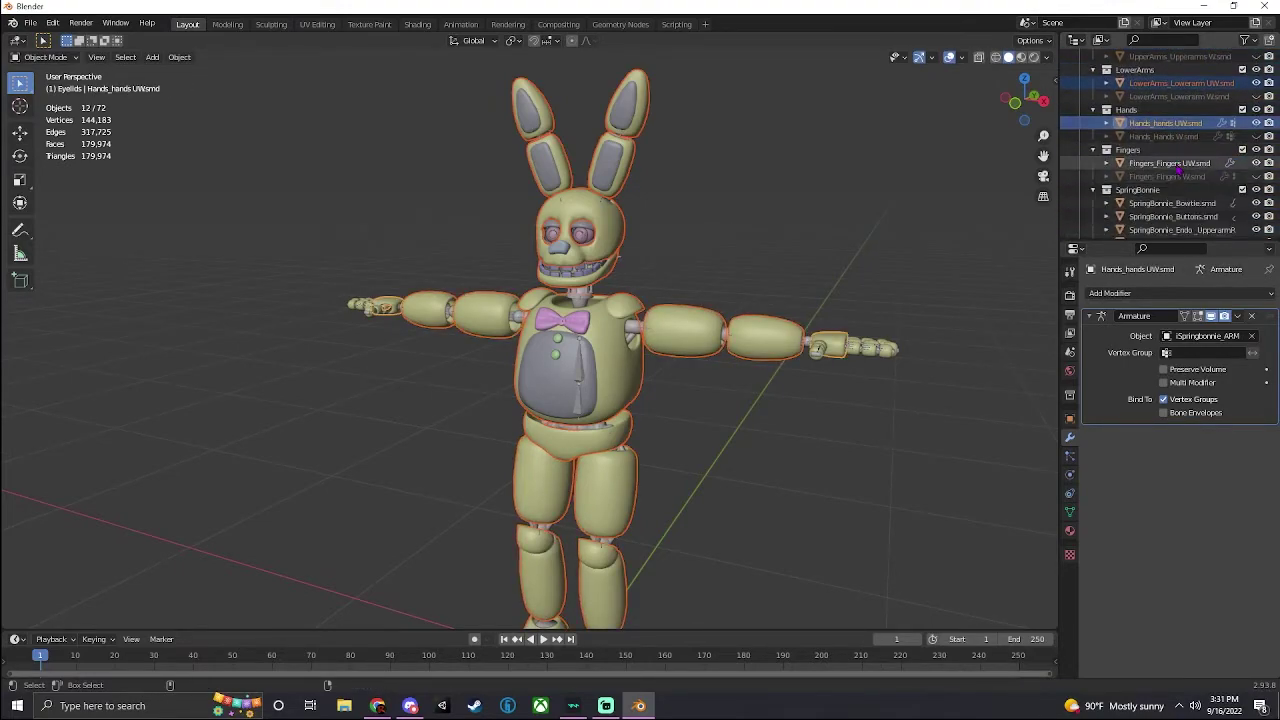
left_click(1180, 164, "ctrl")
scroll(1108, 172, "down", 2)
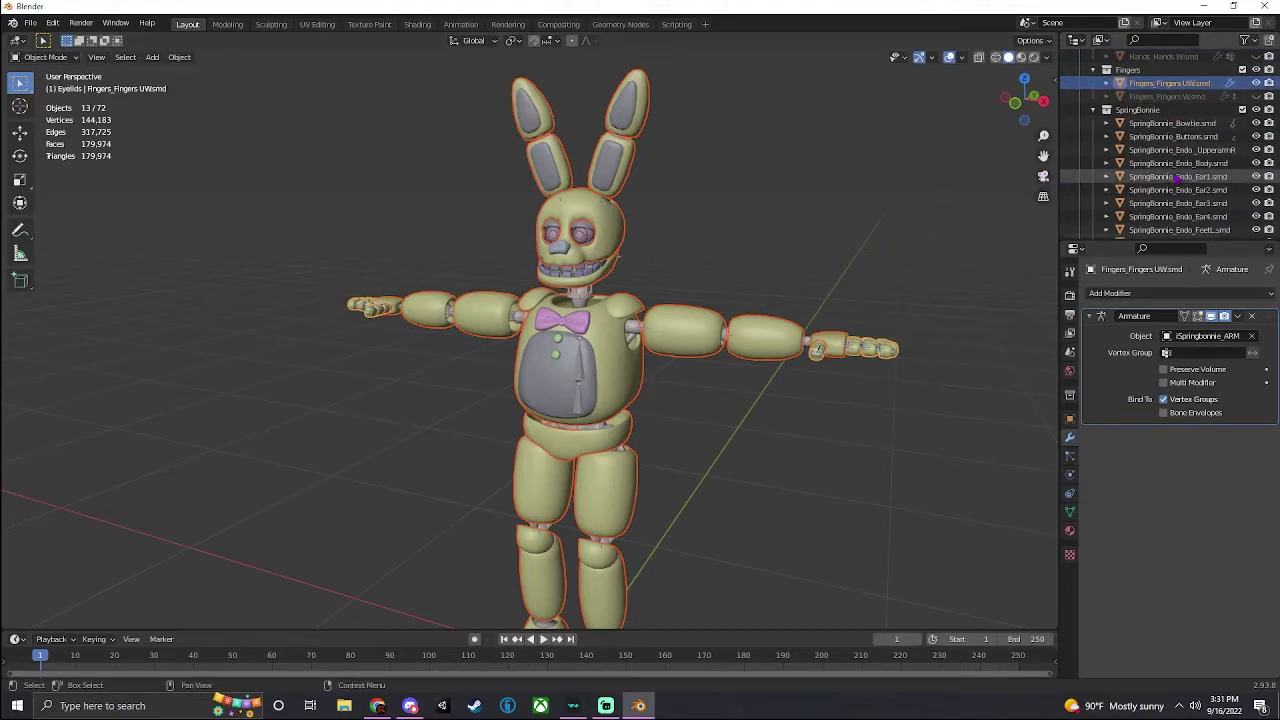
scroll(742, 160, "up", 1)
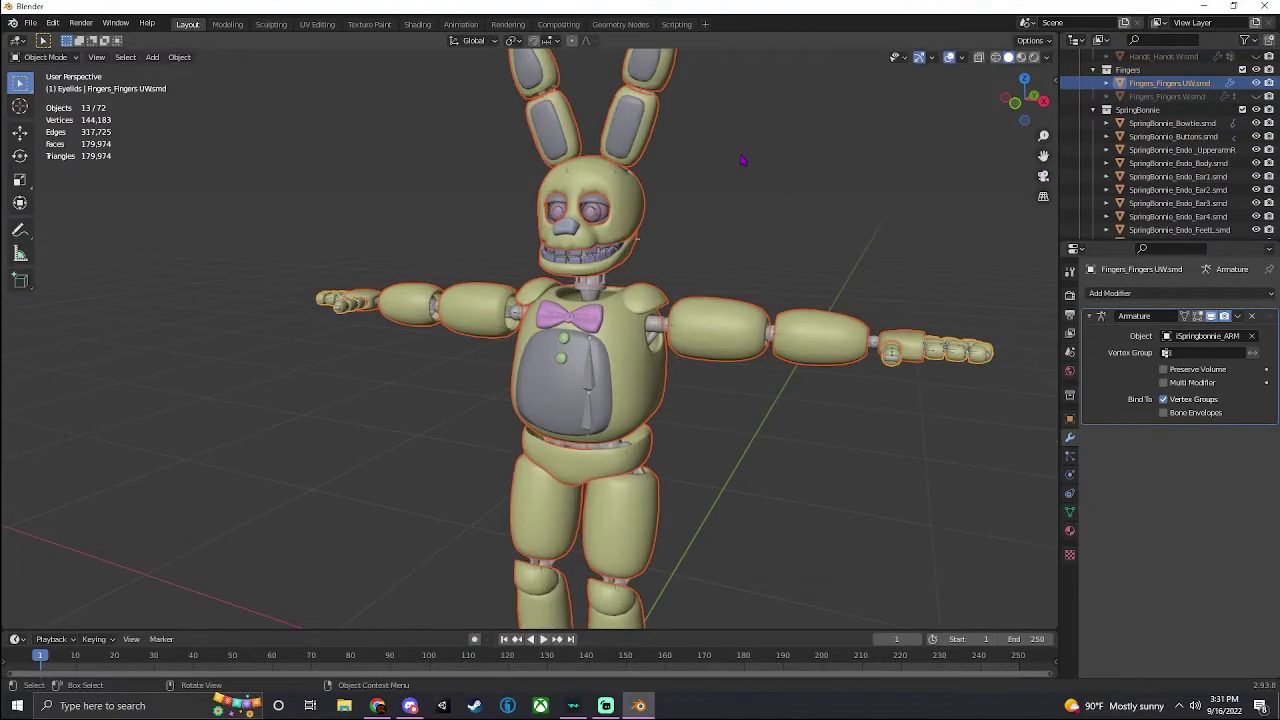
key("ctrl+j")
Delete the joined outer body mesh to examine the endoskeleton underneath, and undo the deletion
key("Delete")
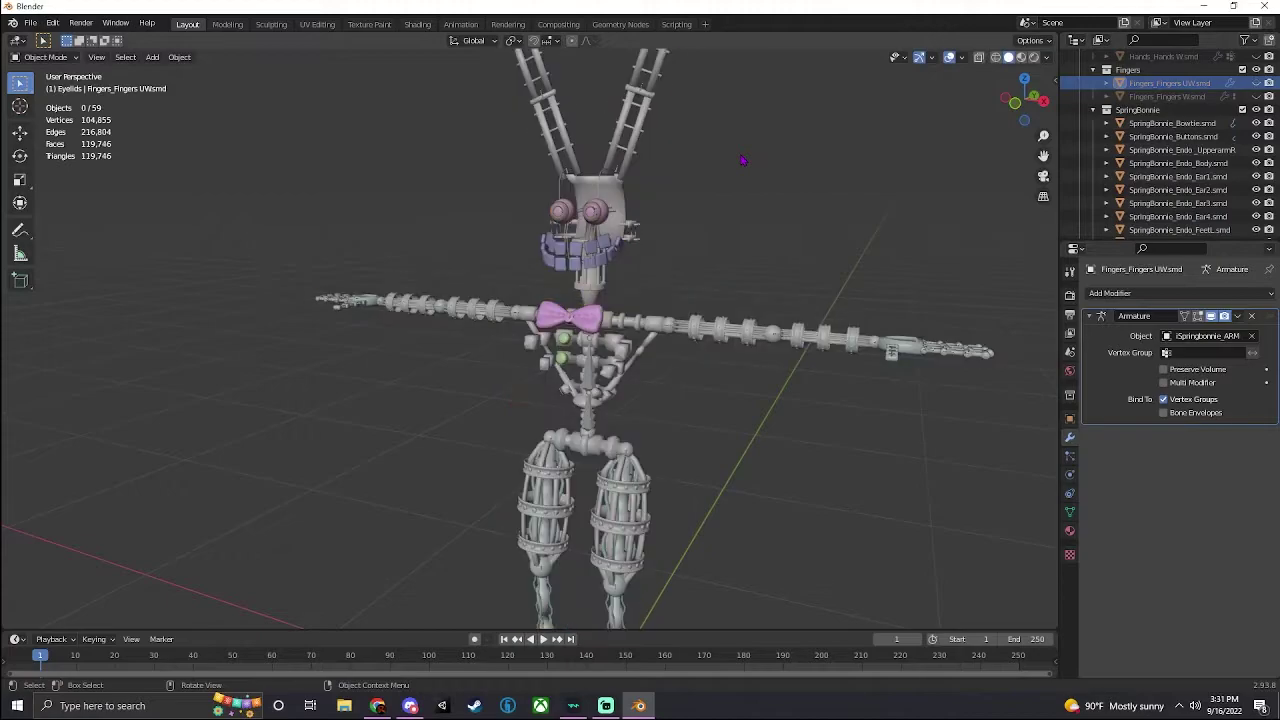
scroll(714, 214, "down", 2)
scroll(714, 214, "up", 2)
scroll(652, 247, "up", 1)
scroll(652, 247, "down", 1)
middle_click_drag(785, 160, 752, 238, "shift")
scroll(752, 240, "up", 2)
scroll(763, 242, "up", 5)
scroll(763, 240, "down", 5)
key("ctrl+z")
Join the upper teeth, lower teeth and bow tie with the outer suit mesh
scroll(760, 234, "up", 2)
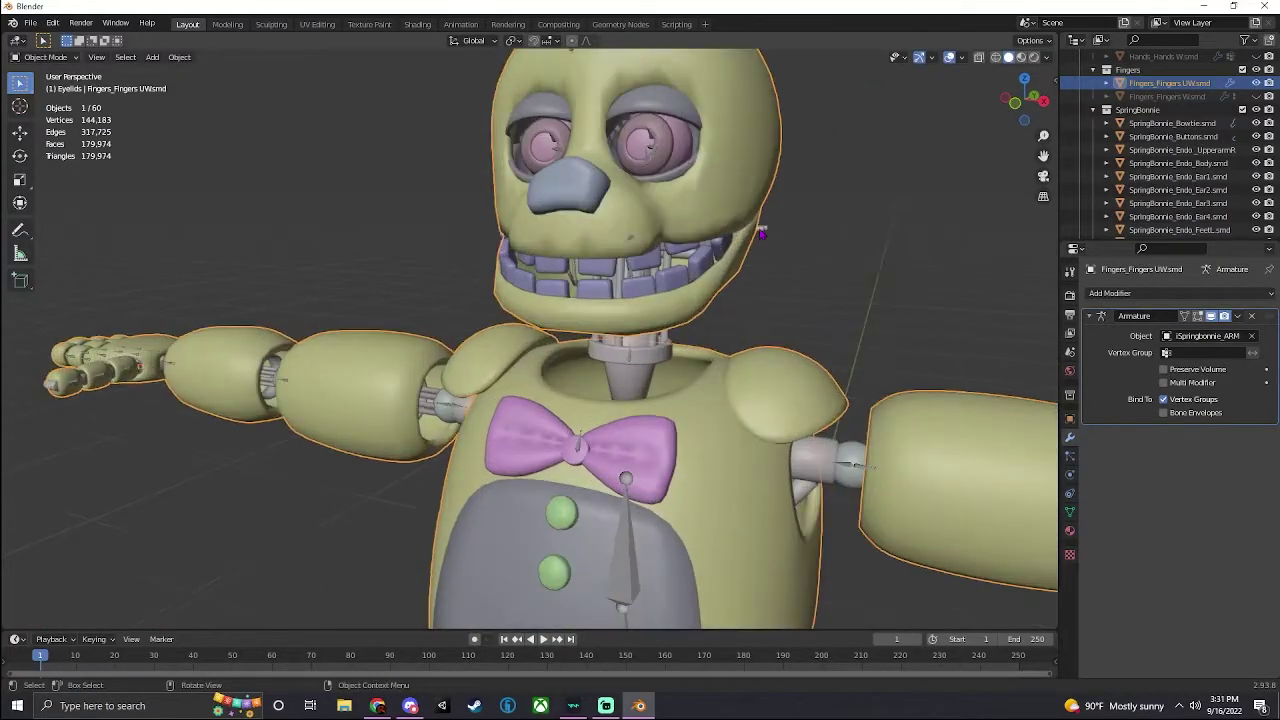
left_click(646, 265, "shift")
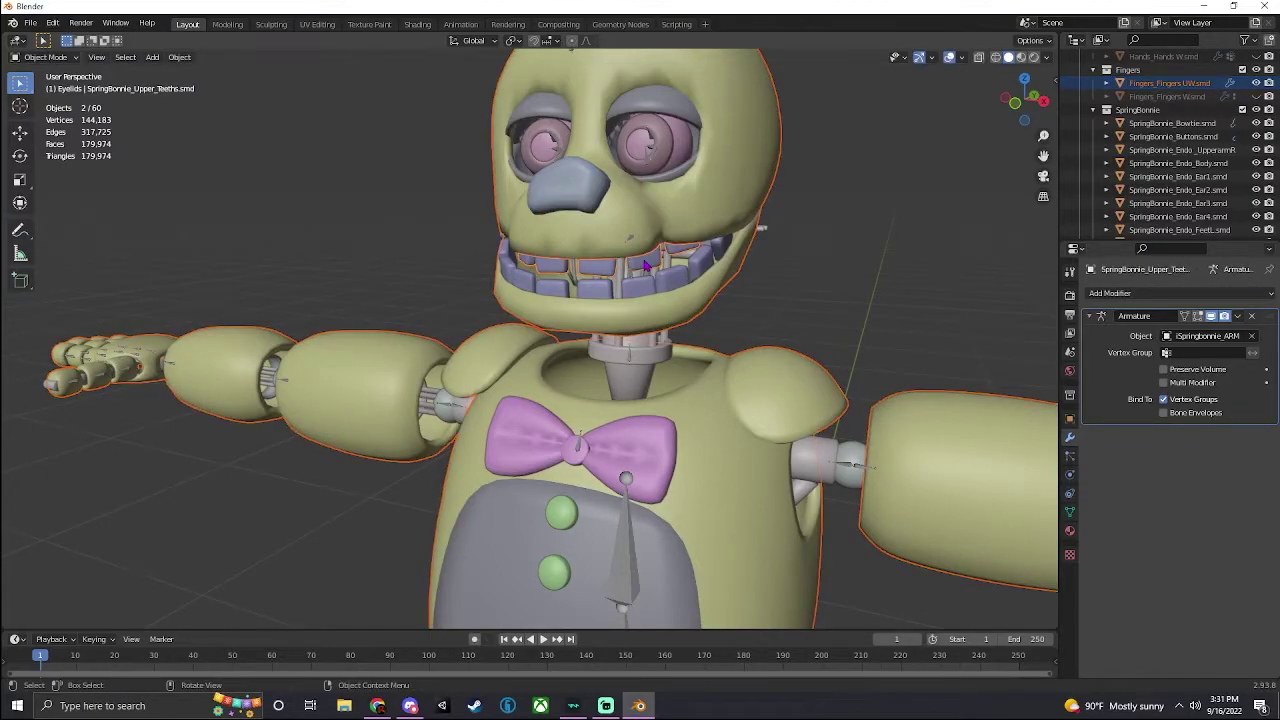
left_click(641, 284, "shift")
key("ctrl+j")
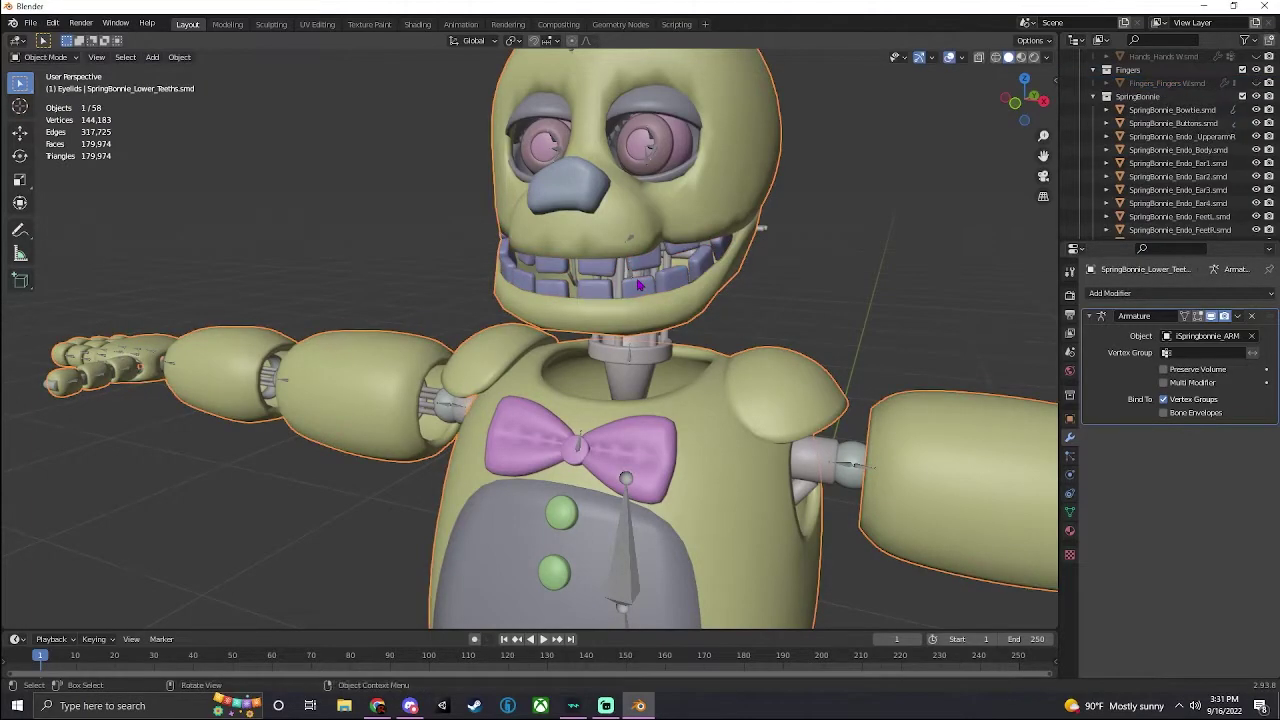
left_click(644, 447, "shift")
key("ctrl+j")
Hide the joined suit mesh to check which suit parts are still separate, and undo the hiding
key("h")
scroll(645, 444, "down", 3)
middle_click_drag(643, 380, 643, 270, "shift")
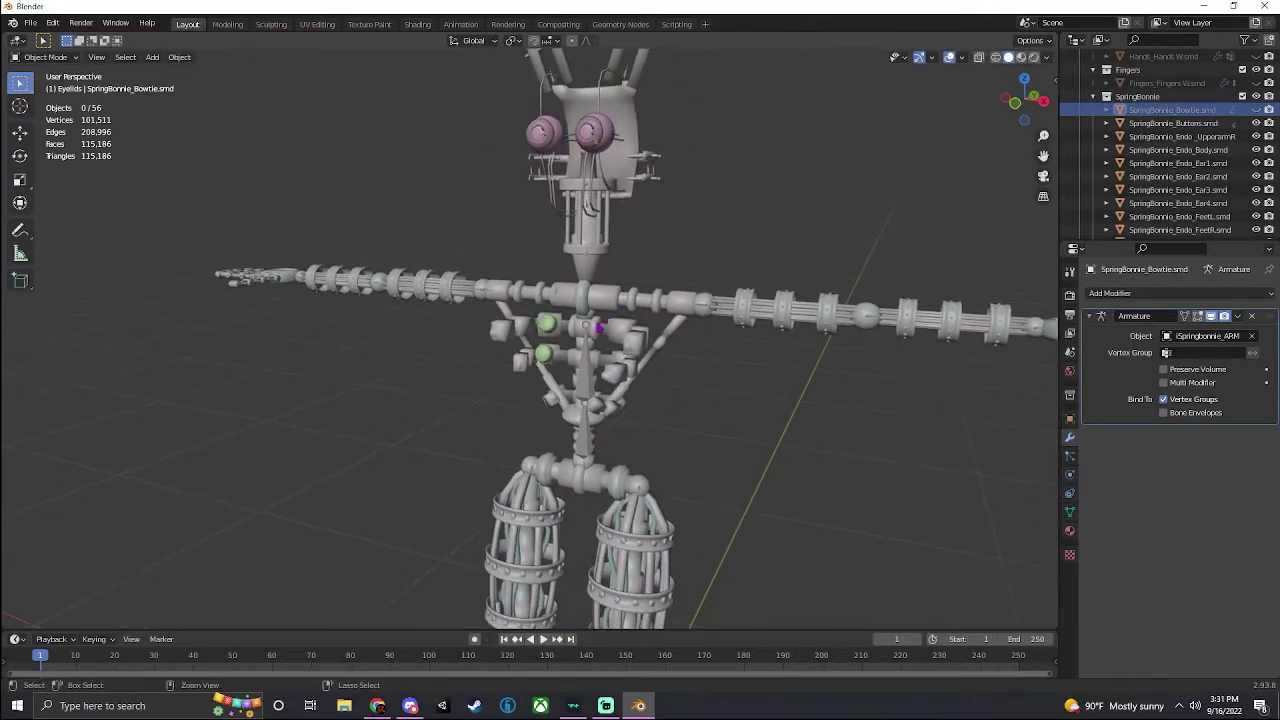
key("ctrl+z")
Join the outer suit mesh into the chest buttons, SpringBonnie_Buttons.smd
scroll(536, 327, "up", 2)
left_click(556, 341, "shift")
key("ctrl+j")
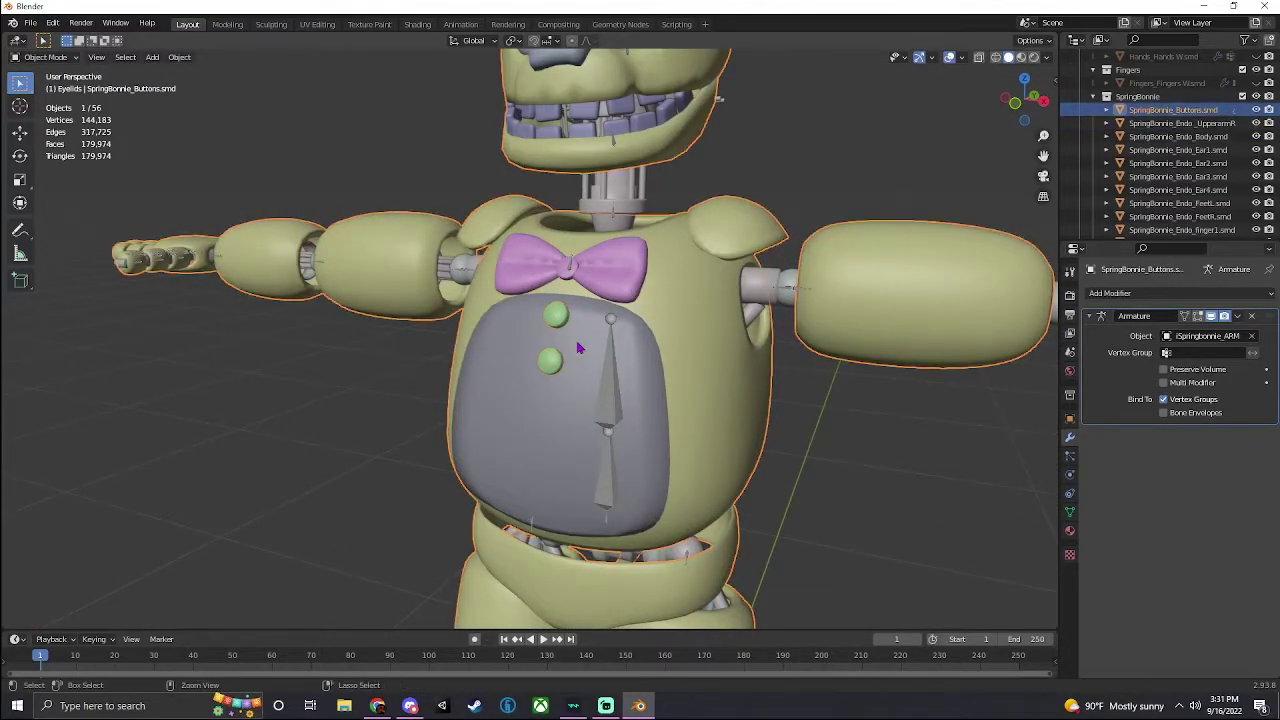
Hide the joined suit mesh and inspect the exposed endoskeleton
key("h")
scroll(578, 347, "down", 4)
scroll(579, 347, "up", 2)
scroll(590, 325, "up", 5)
mouse_move(595, 317)
middle_mouse_down()
mouse_move(612, 320)
mouse_move(545, 322)
mouse_move(600, 322)
middle_mouse_up()
scroll(600, 322, "down", 5)
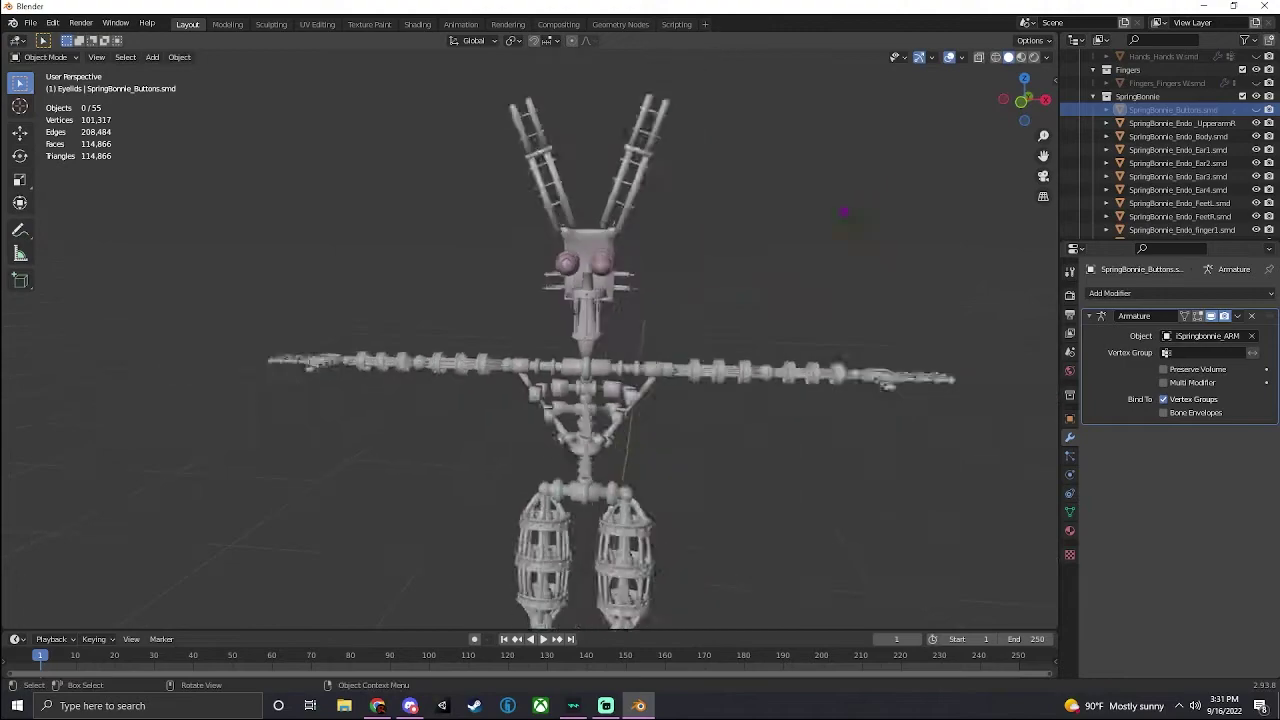
Select all endoskeleton parts, make SpringBonnie_Endo_Body.smd the active object and join them into it
key("a")
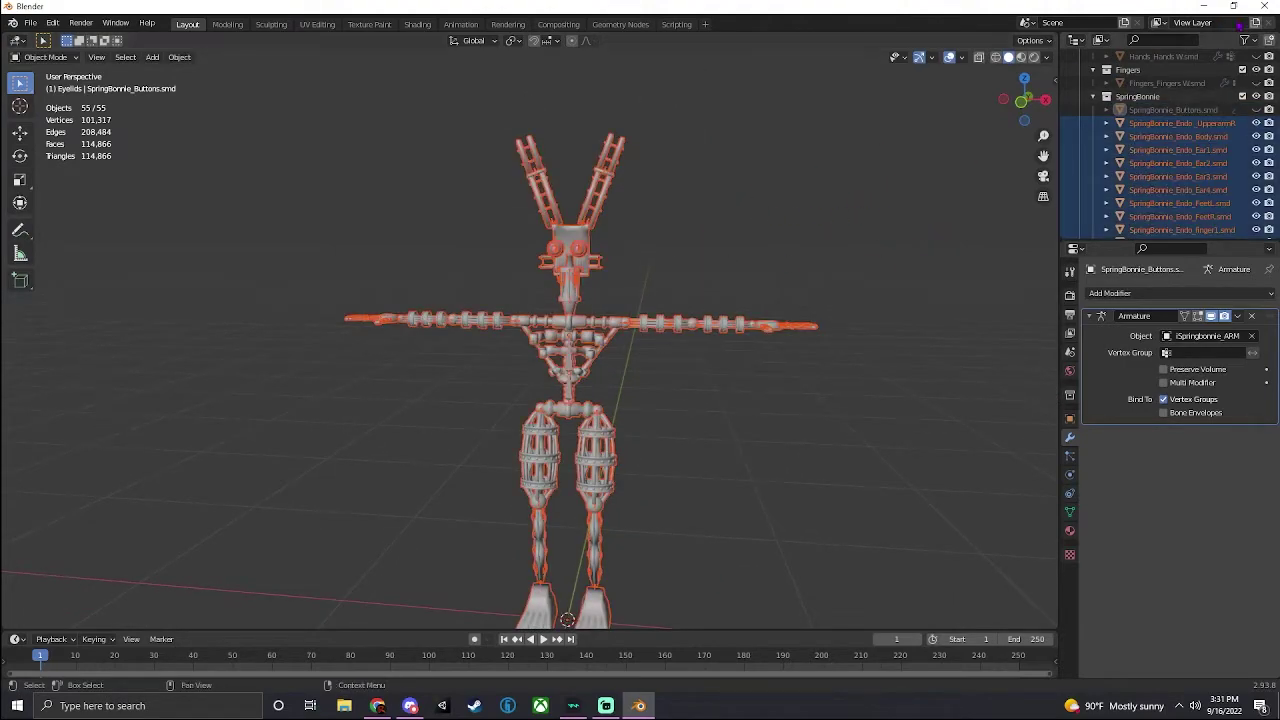
scroll(1170, 112, "up", 6)
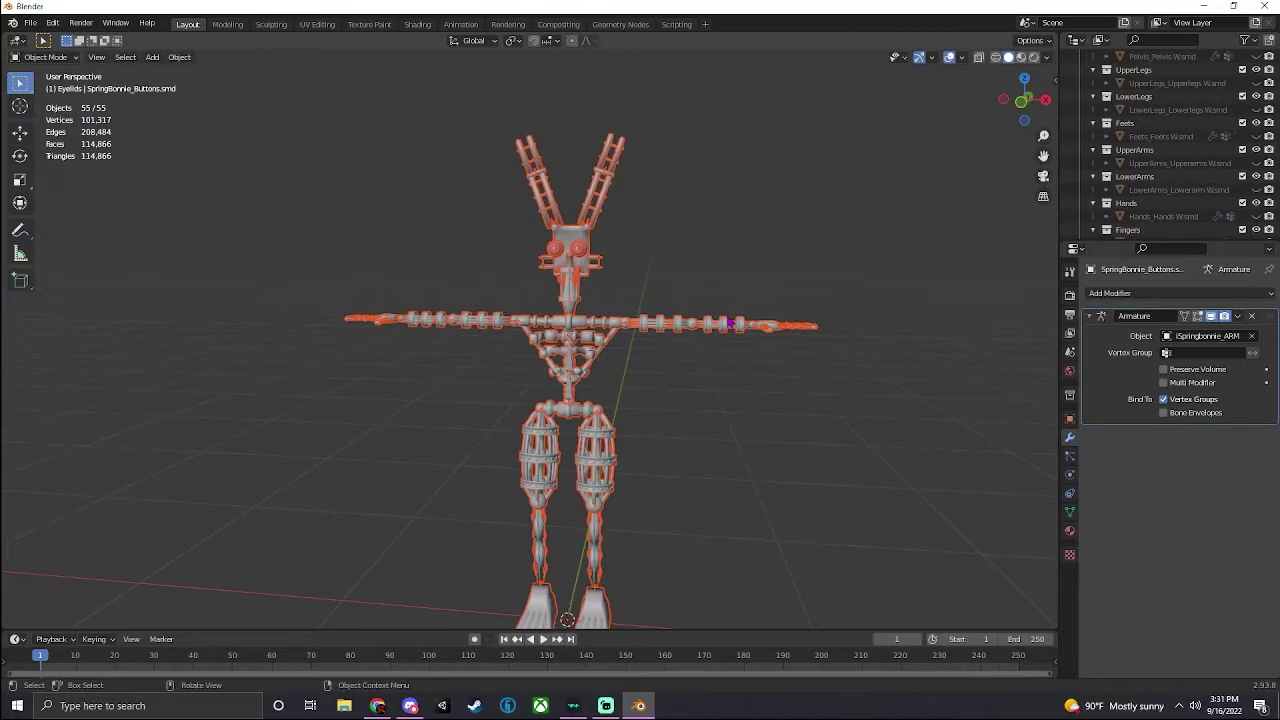
right_click(694, 285)
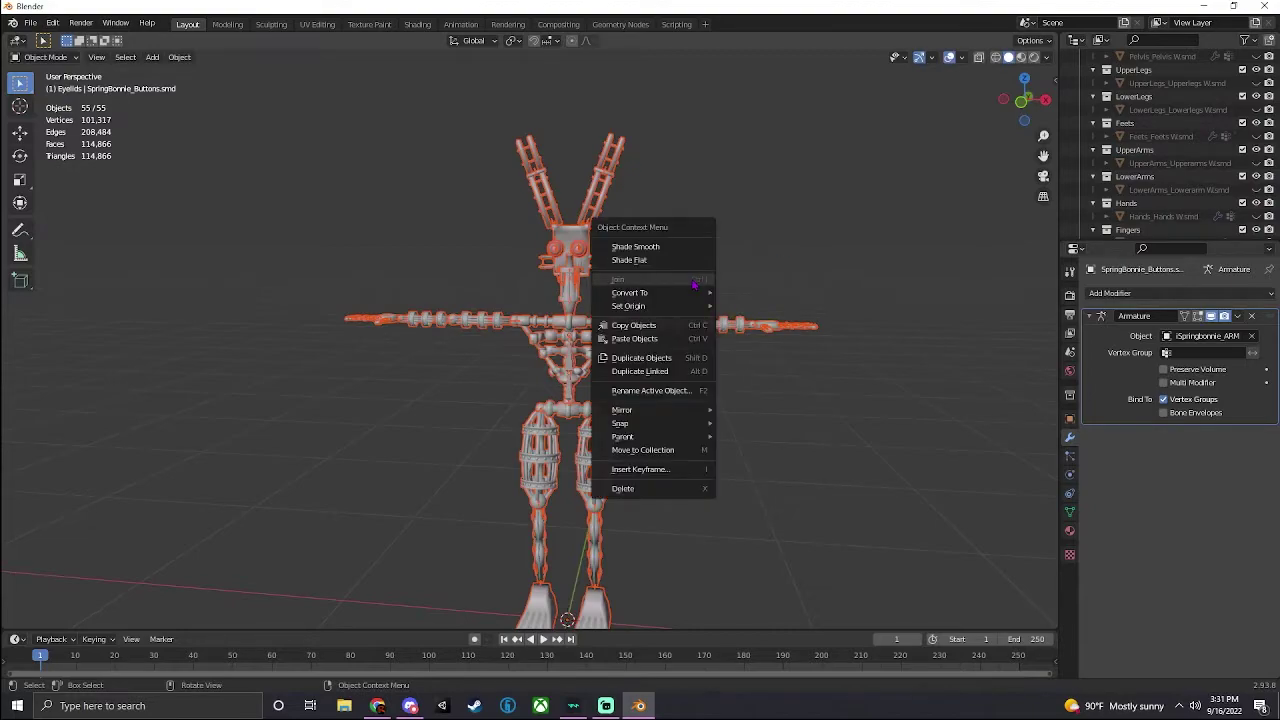
key("Escape")
scroll(696, 252, "up", 5)
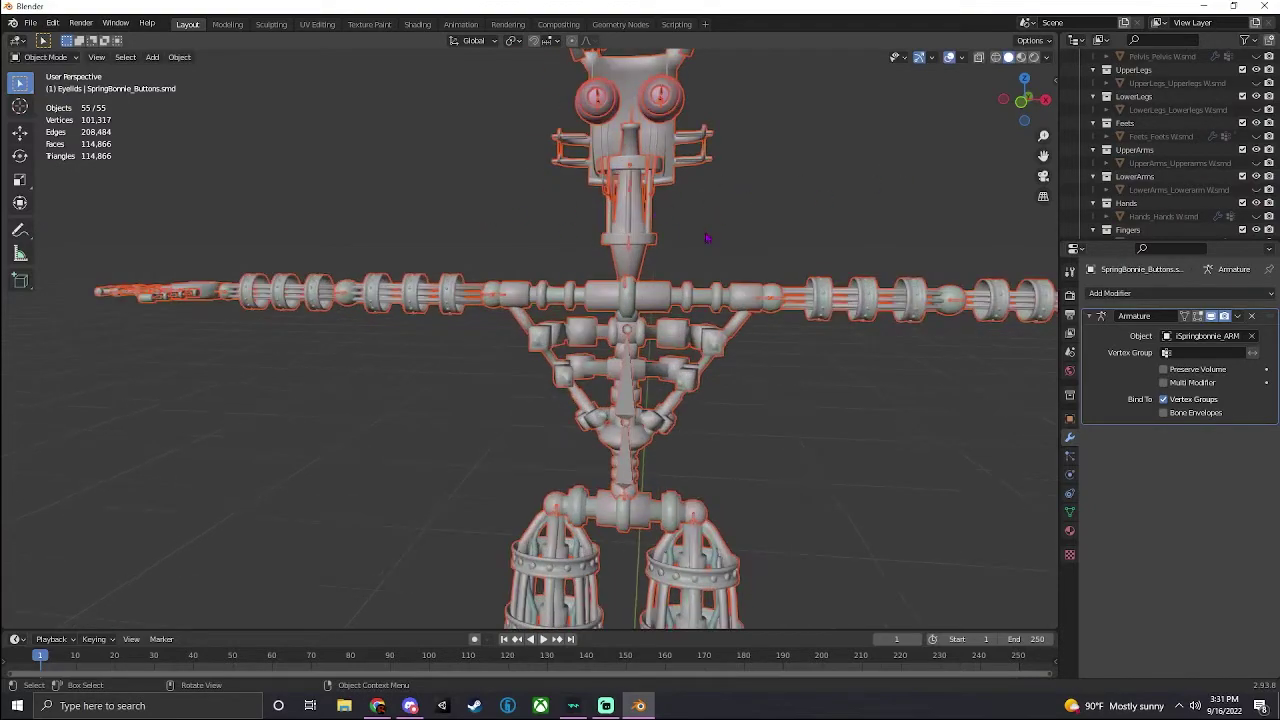
left_click(656, 301, "shift")
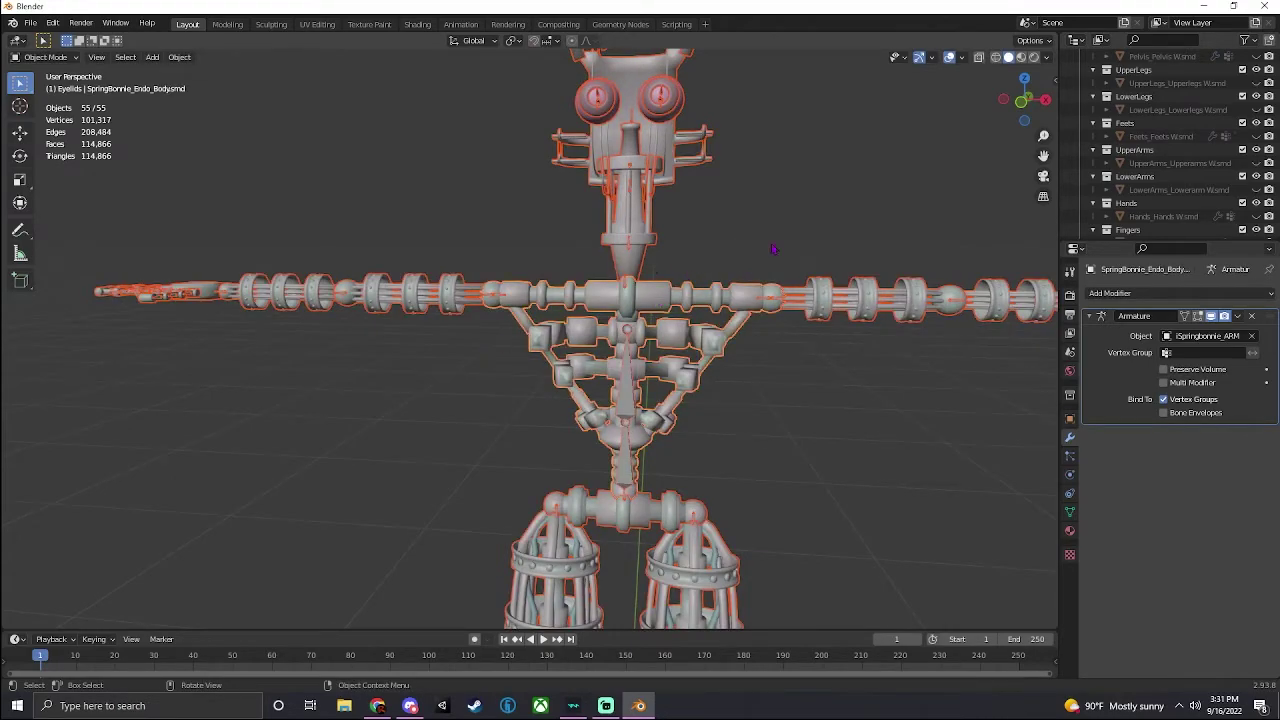
scroll(656, 284, "down", 5)
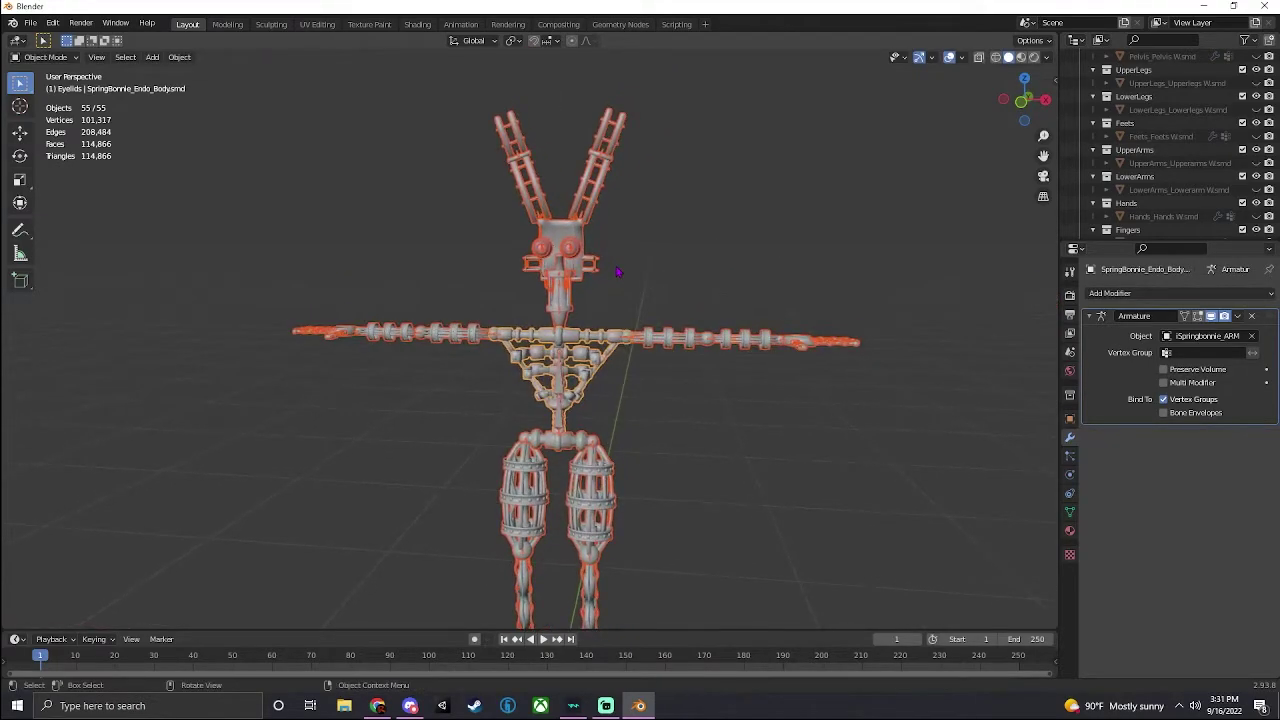
key("ctrl+j")
Reveal all hidden objects and undo the reveal
left_click(632, 271)
key("alt+h")
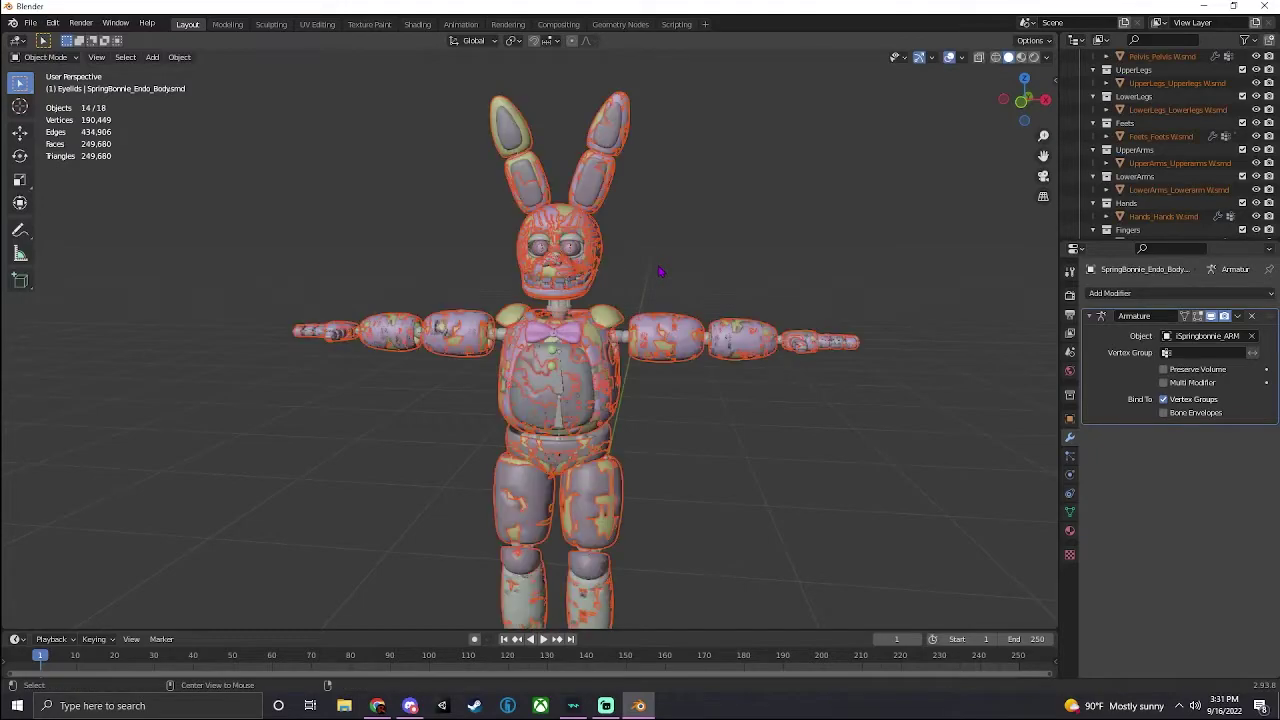
left_click(659, 243)
scroll(659, 243, "up", 3)
scroll(699, 238, "down", 2)
key("ctrl+z")
key("ctrl+z")
scroll(1172, 162, "up", 3)
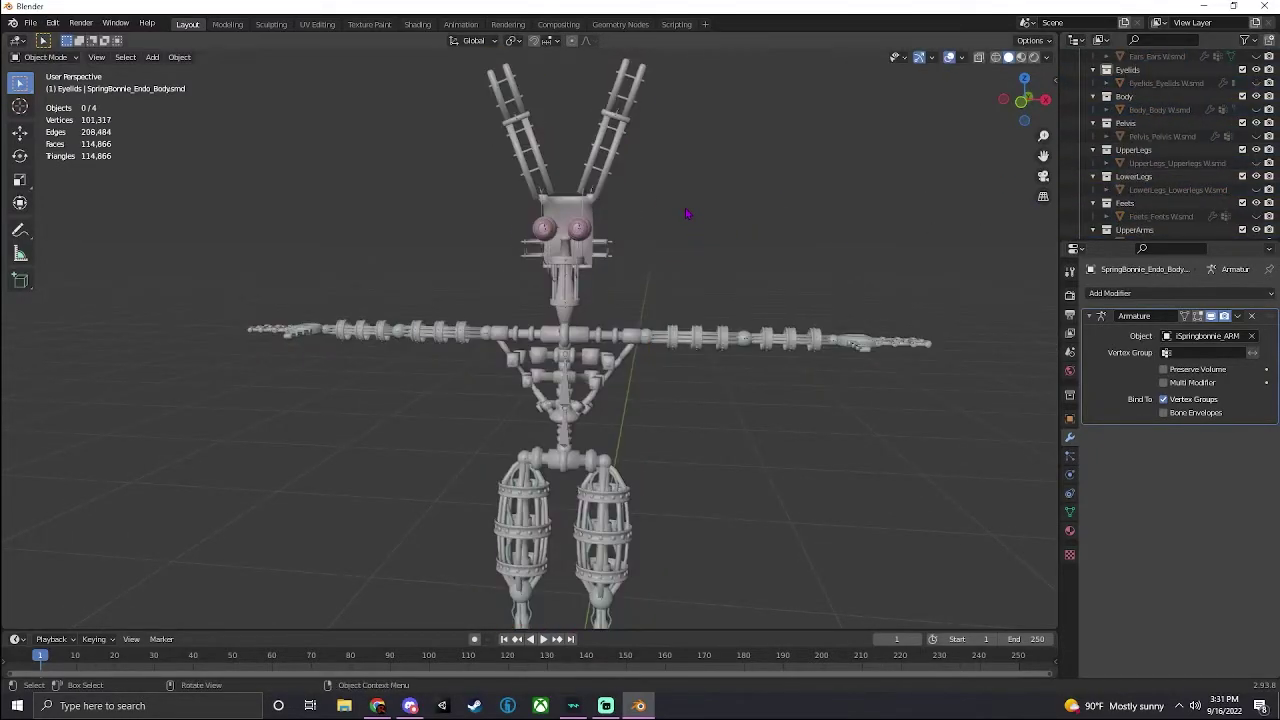
Reveal all hidden objects, then select only the withered head mesh Head_Head W.smd and hide it
key("alt+h")
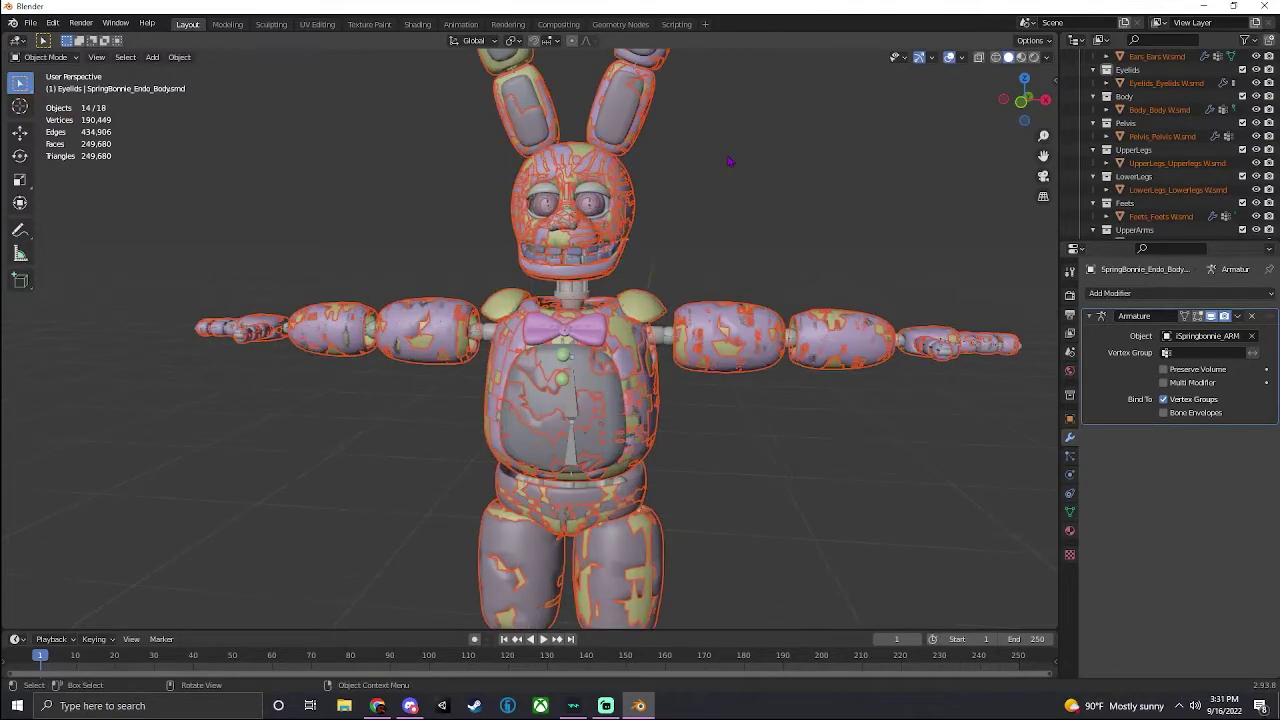
scroll(1125, 162, "up", 4)
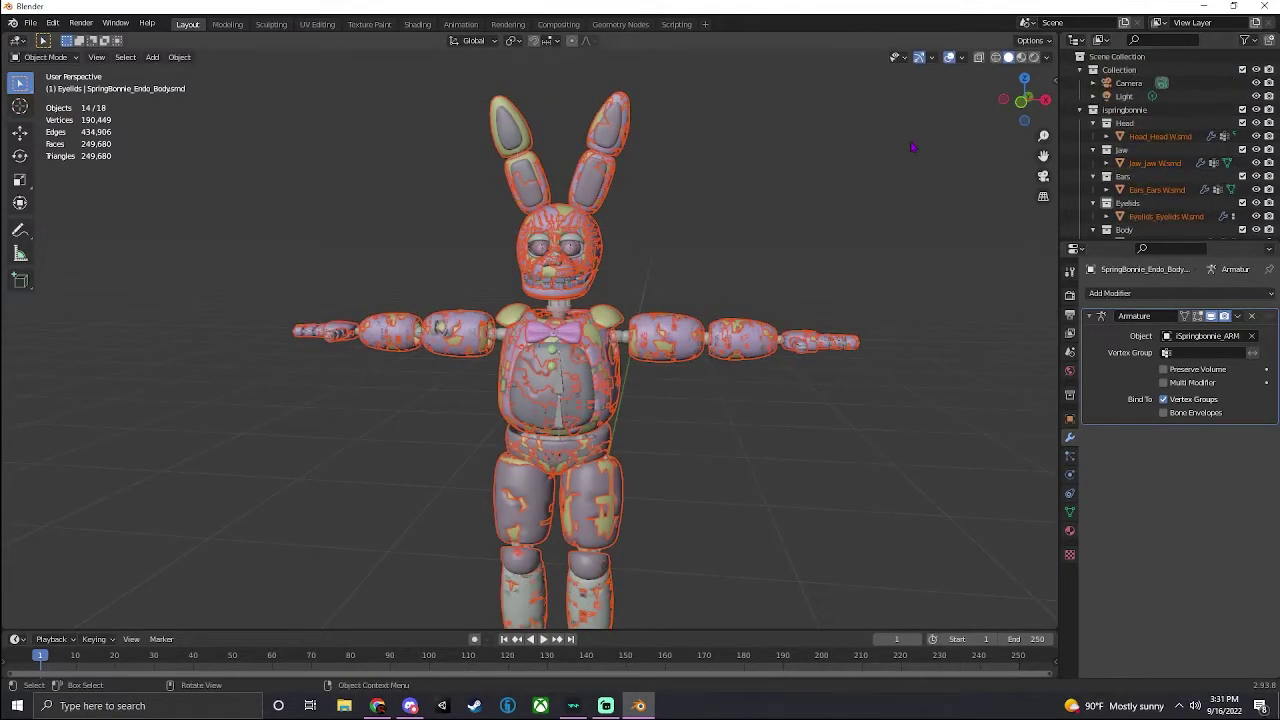
key("alt+a")
scroll(664, 163, "up", 5)
left_click(664, 163)
scroll(735, 155, "up", 3, "shift")
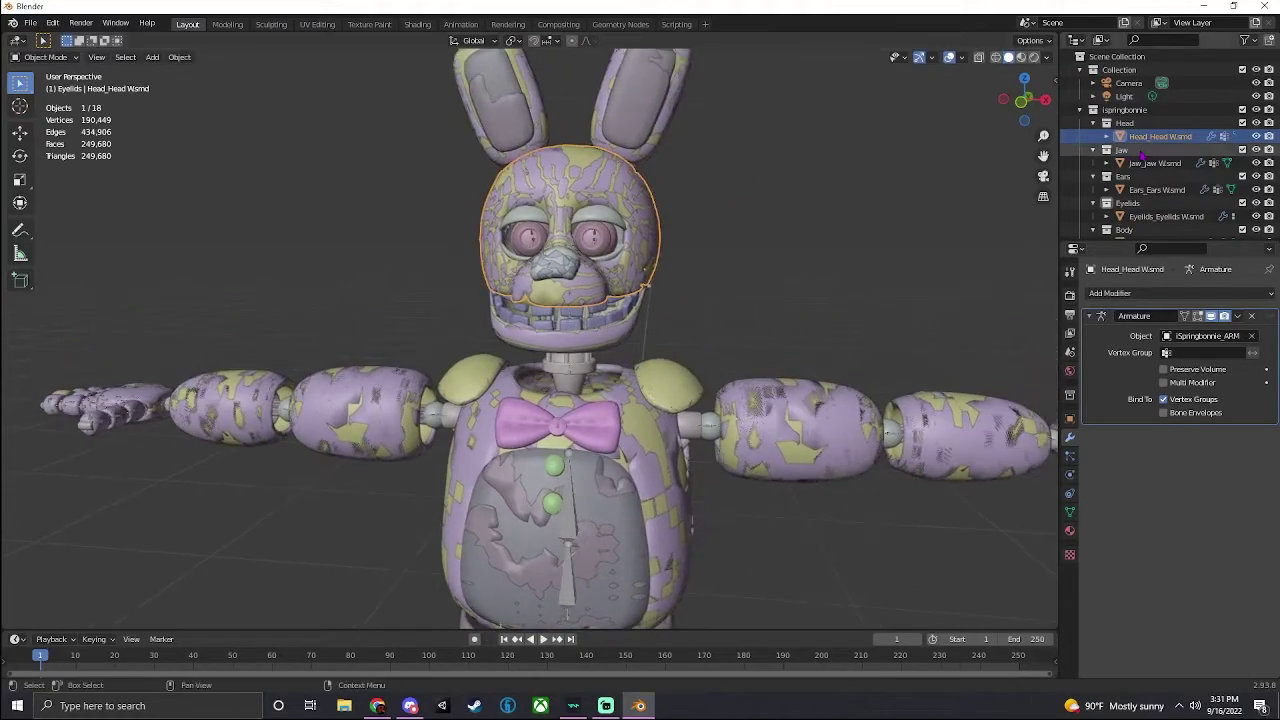
key("h")
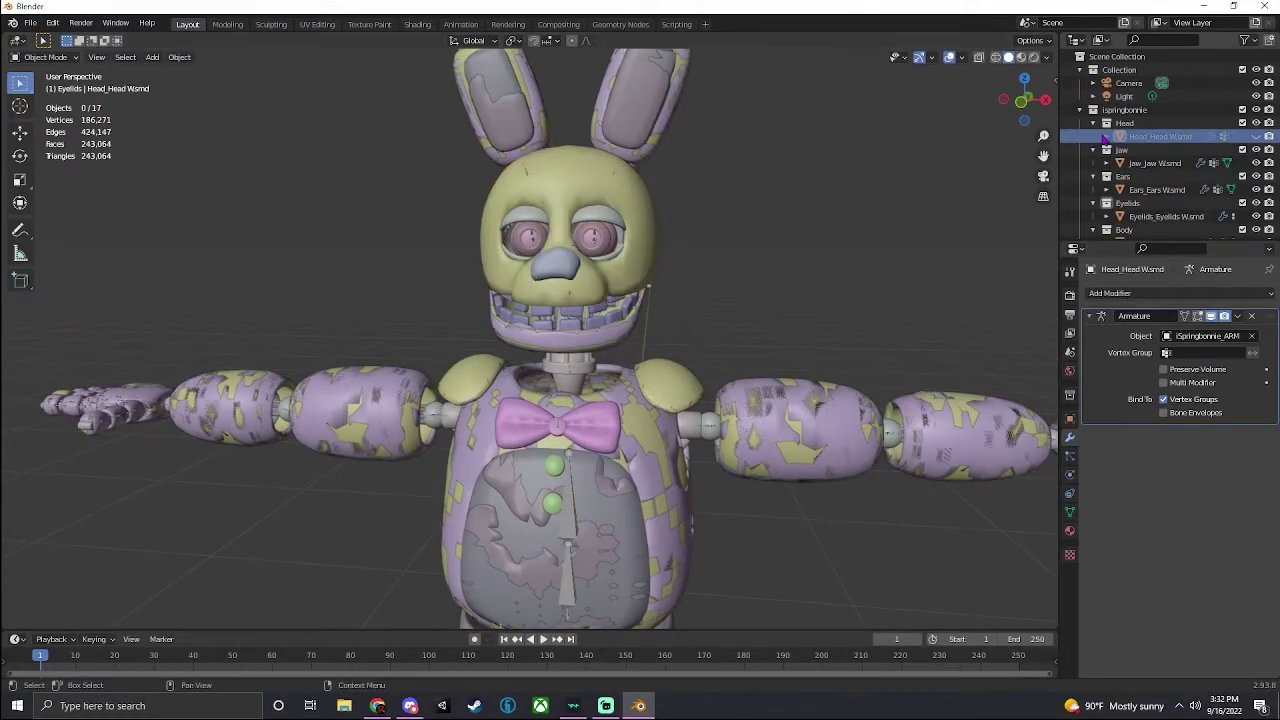
Select the W meshes of the Jaw, Ears, Eyelids, Body, Pelvis and UpperLegs collections together
left_click(1155, 163)
left_click(1157, 190, "ctrl")
left_click(1166, 216, "ctrl")
scroll(1167, 208, "down", 3)
left_click(1166, 164, "ctrl")
left_click(1167, 190, "ctrl")
left_click(1168, 217, "ctrl")
scroll(1168, 210, "down", 3)
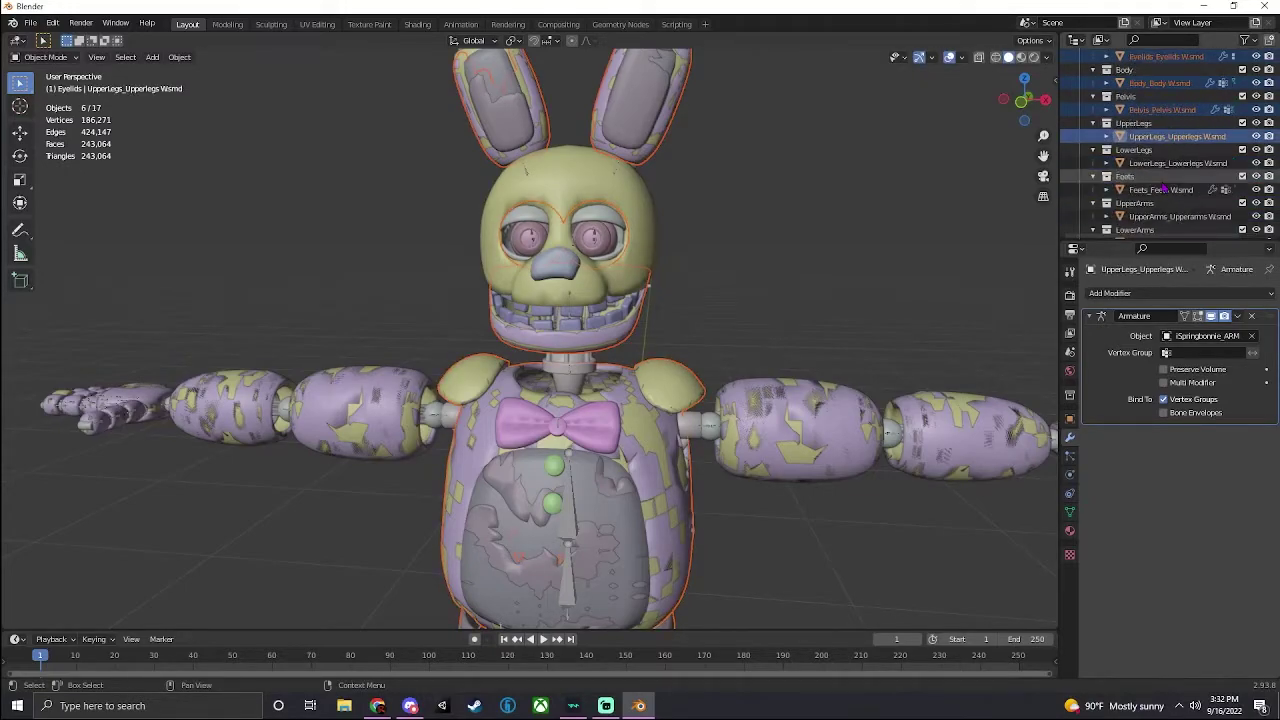
Add the LowerLegs, Feets, UpperArms, LowerArms, Hands and Fingers W meshes to the selection and hide them all
left_click(1167, 164, "ctrl")
left_click(1167, 190, "ctrl")
left_click(1167, 217, "ctrl")
scroll(1166, 200, "down", 3)
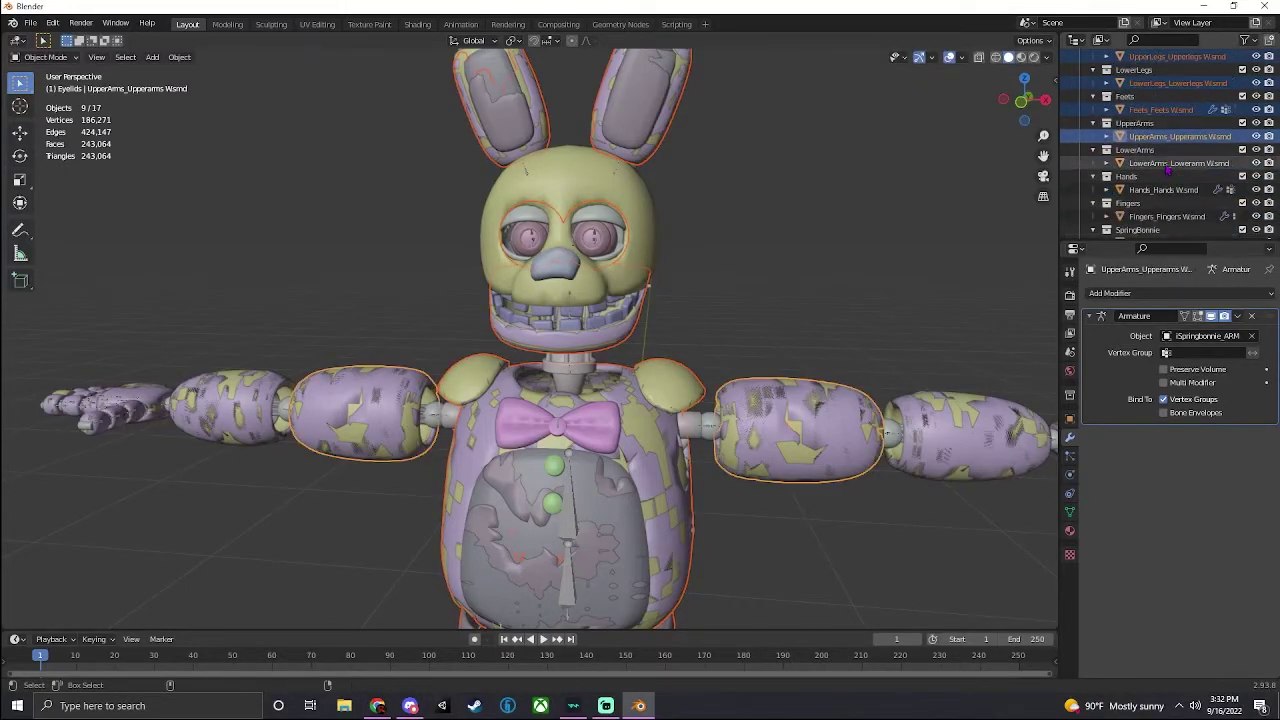
left_click(1166, 164, "ctrl")
left_click(1166, 190, "ctrl")
left_click(1166, 217, "ctrl")
scroll(1166, 210, "down", 2)
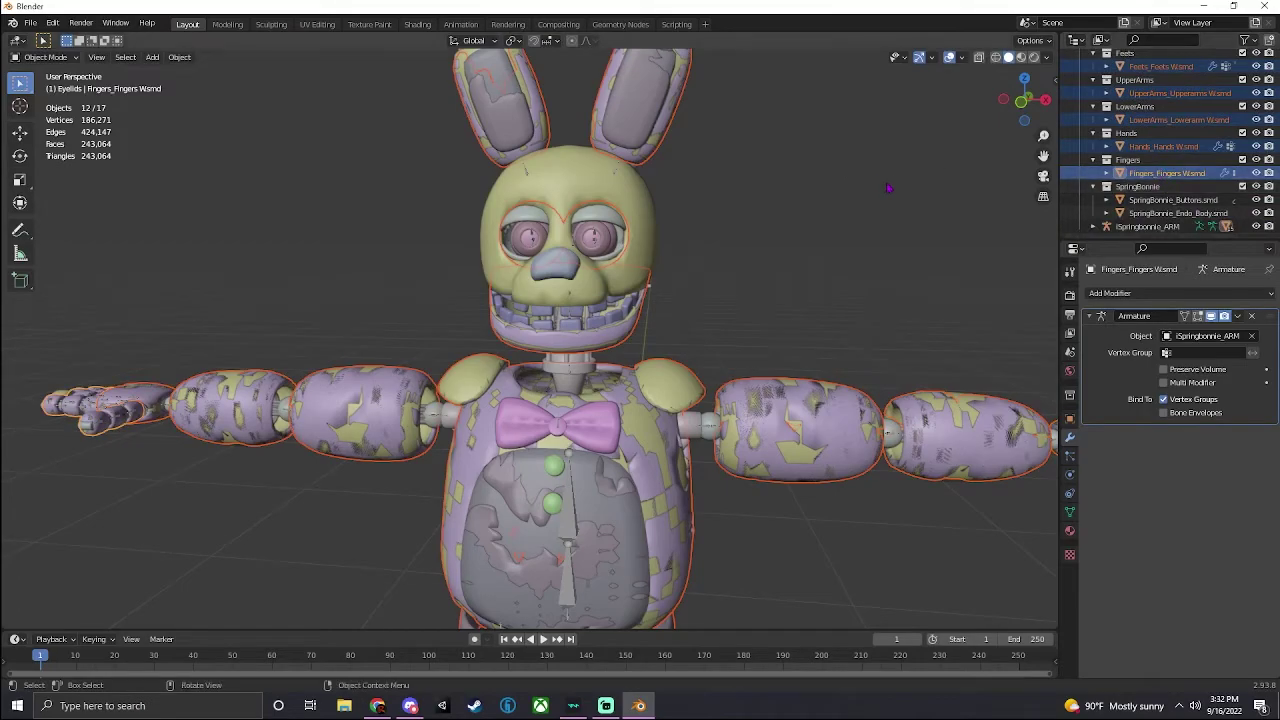
key("h")
scroll(753, 155, "down", 3)
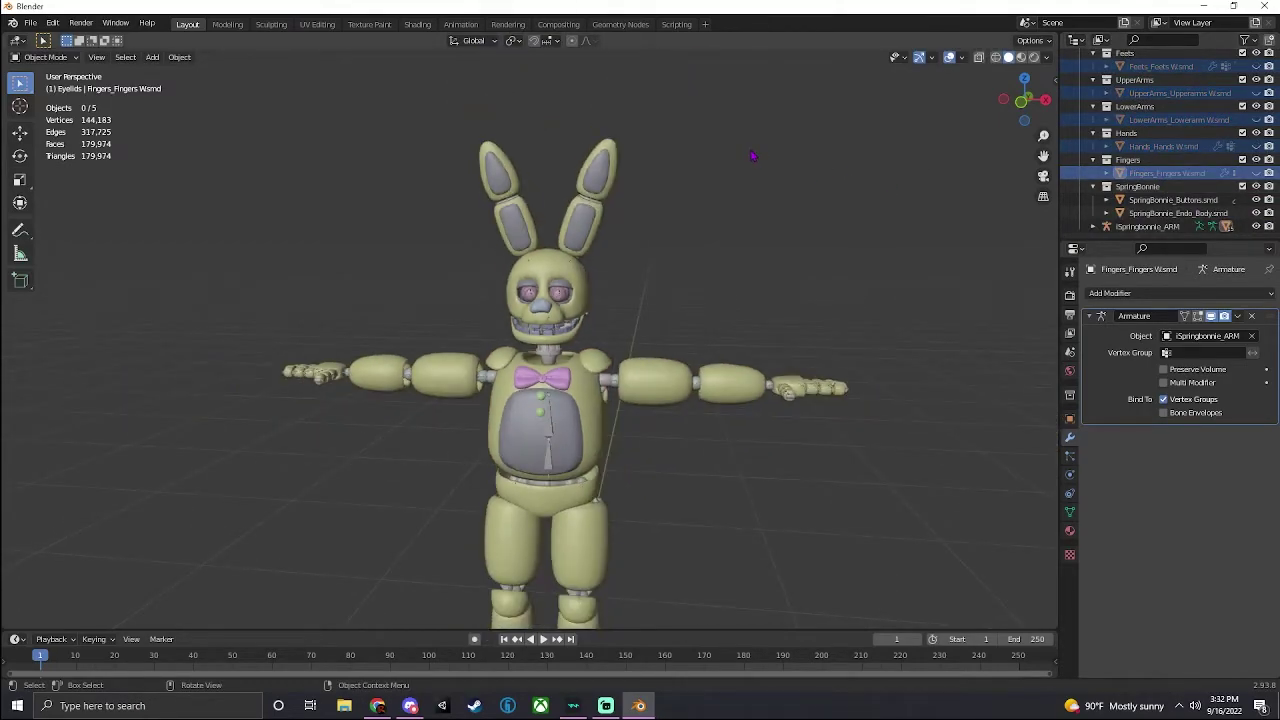
Rename the joined outer body mesh SpringBonnie_Buttons.smd as Suit
left_click_drag(730, 212, 723, 146, "shift")
scroll(712, 147, "up", 2)
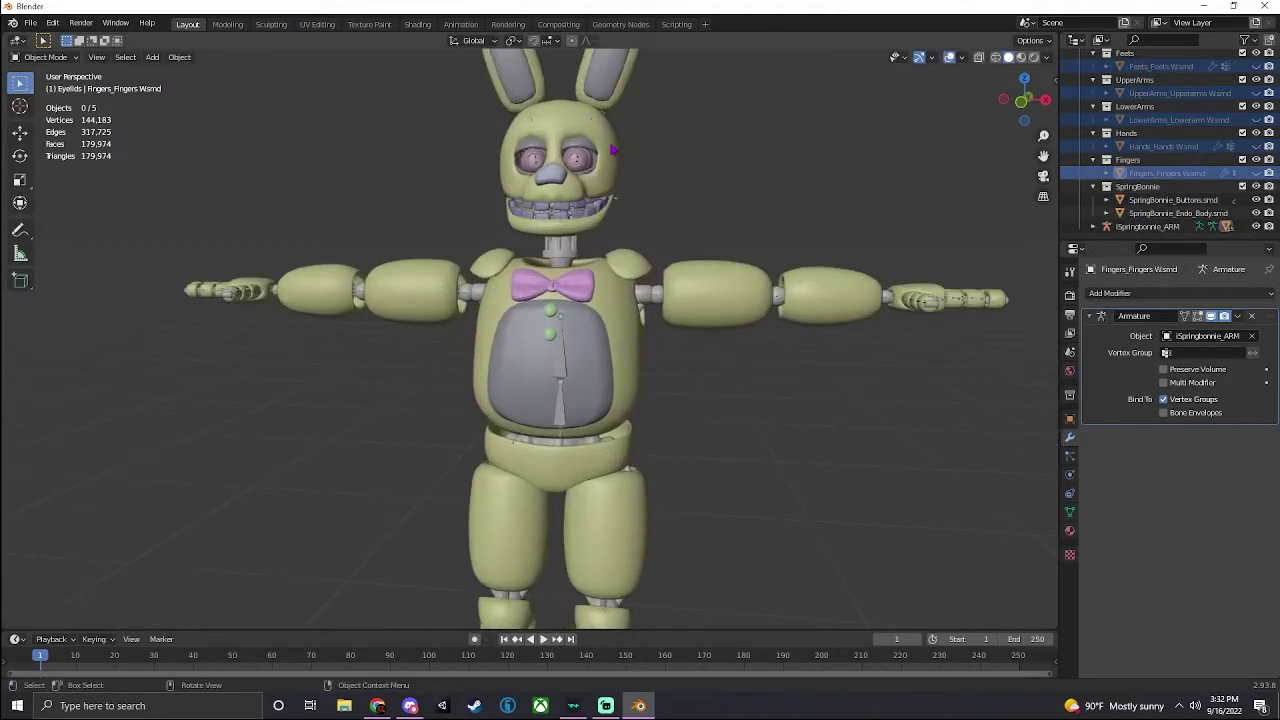
left_click(580, 196)
middle_click_drag(866, 180, 868, 232, "shift")
scroll(1146, 142, "up", 10)
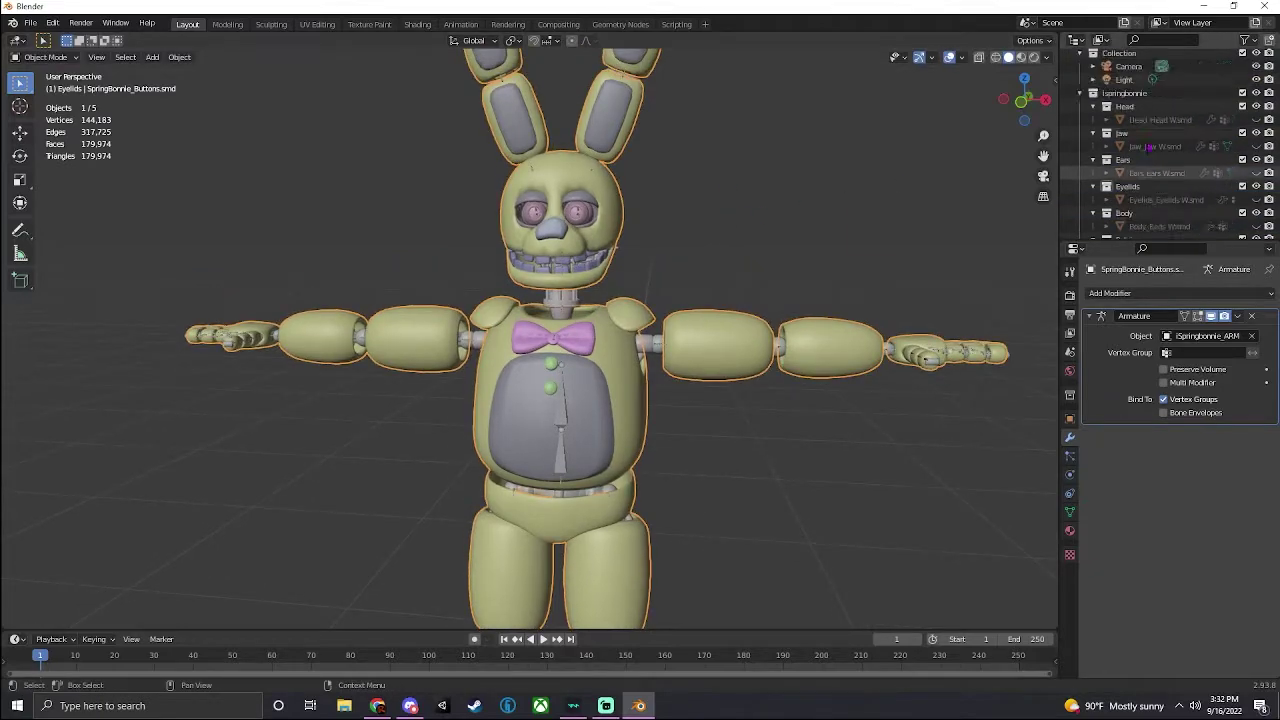
scroll(1157, 132, "down", 10)
left_click(1213, 213)
left_click(1215, 201)
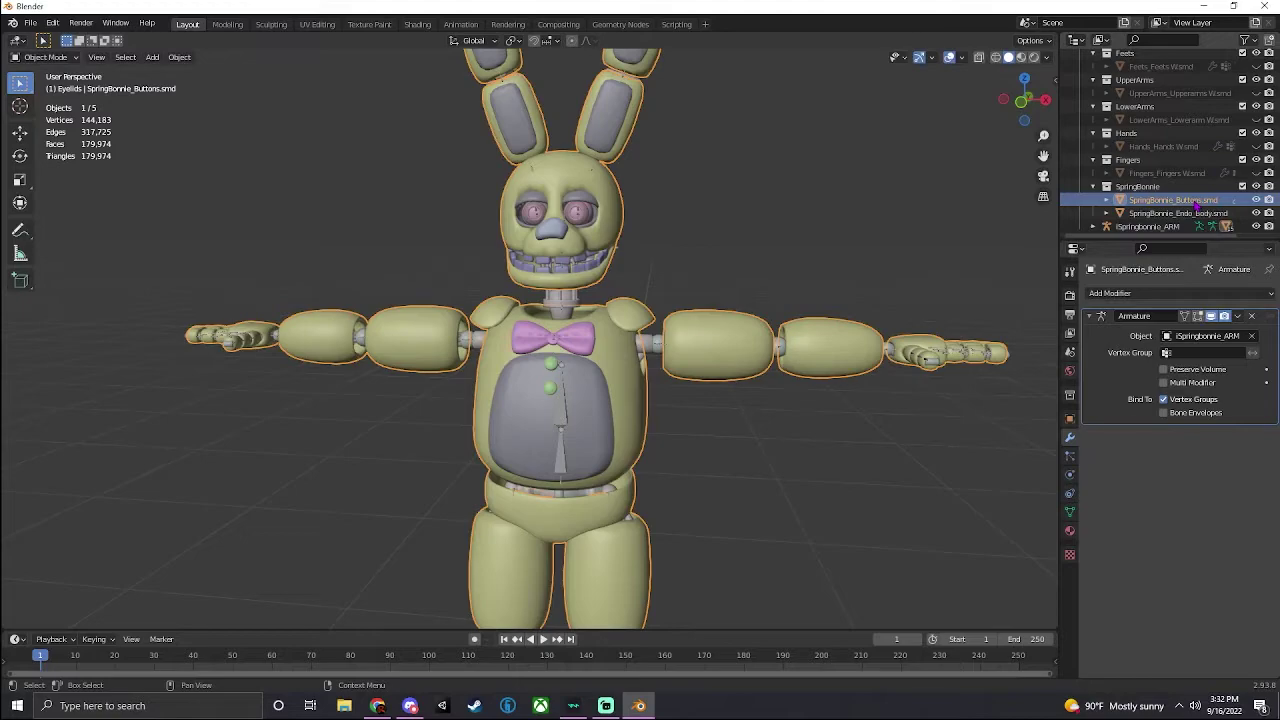
double_click(1195, 201)
type("Suit")
key("Return")
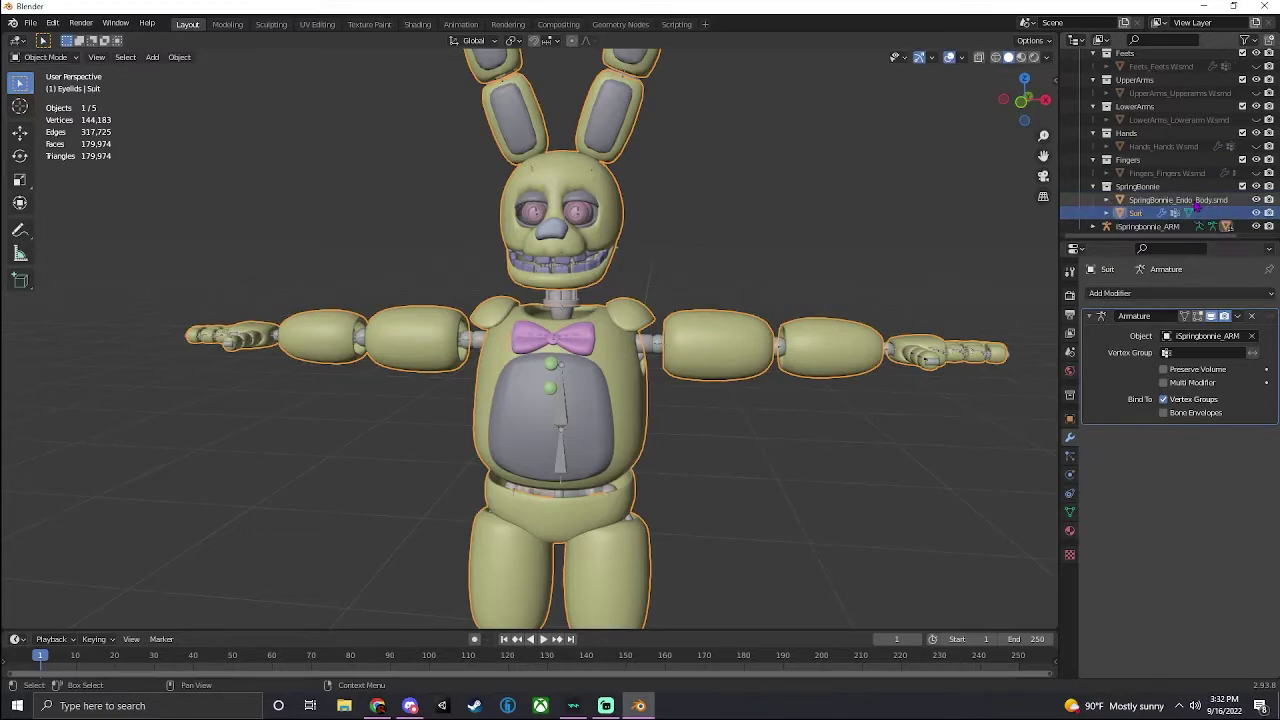
Rename the joined endoskeleton mesh SpringBonnie_Endo_Body.smd as Endo
left_click(1196, 201)
double_click(1195, 201)
type("Endo")
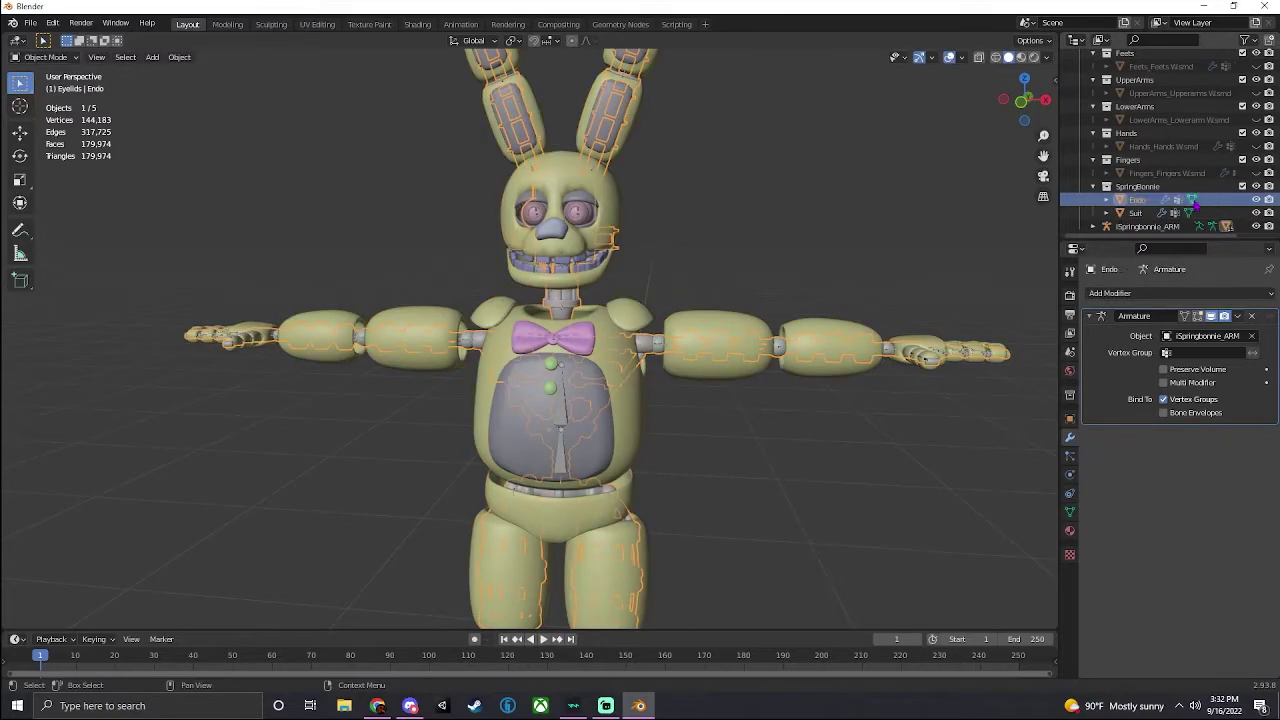
Hide and show the Suit and Endo meshes one after the other to examine each separately
left_click(1256, 213)
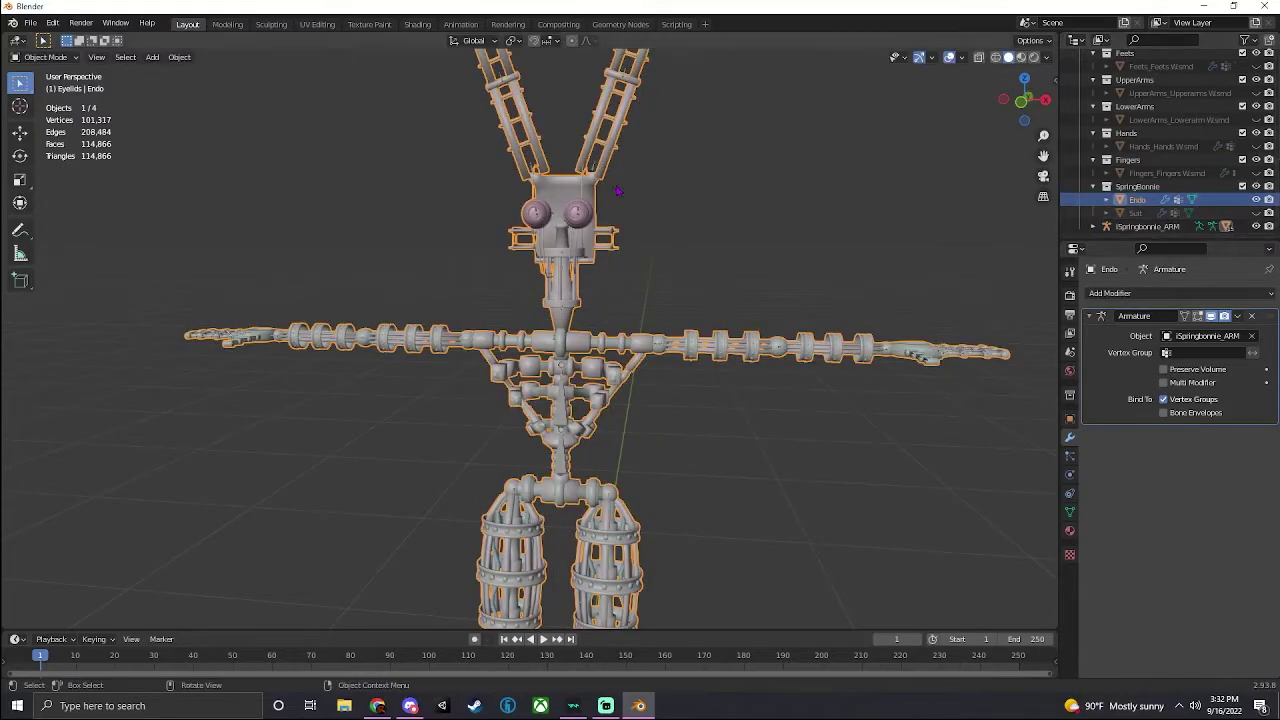
left_click(1256, 213)
left_click(1256, 199)
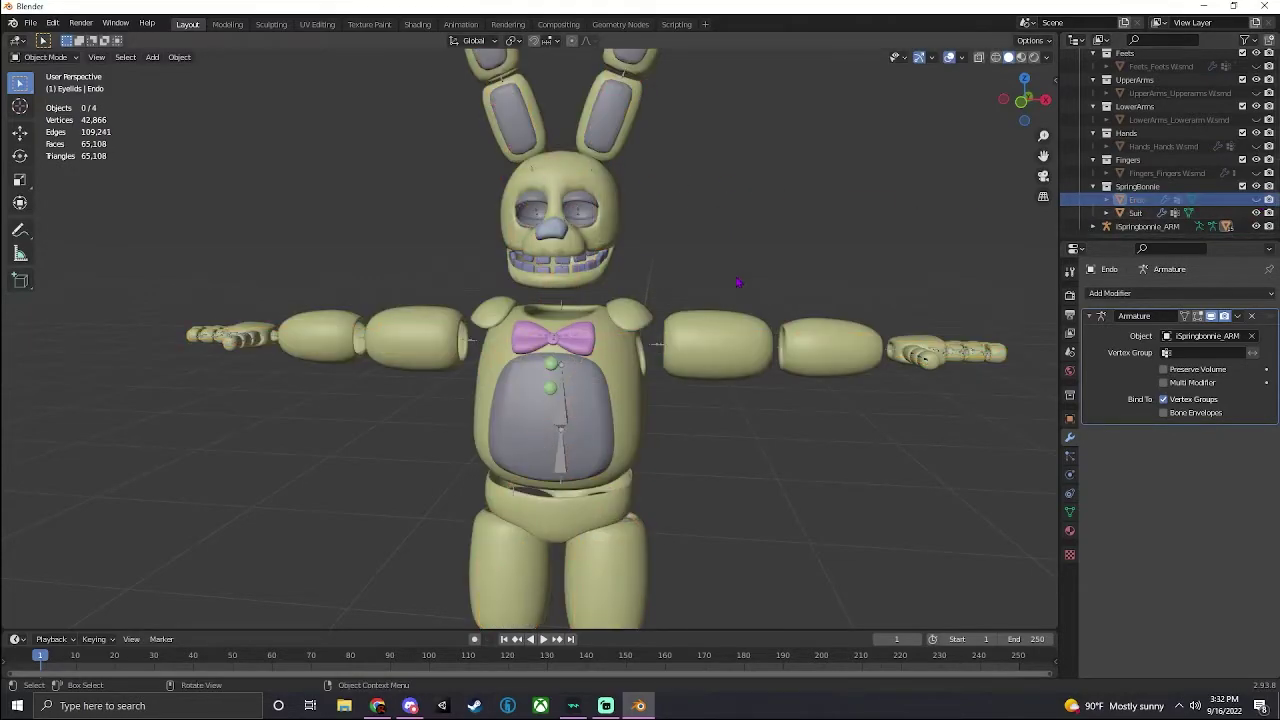
left_click(1256, 199)
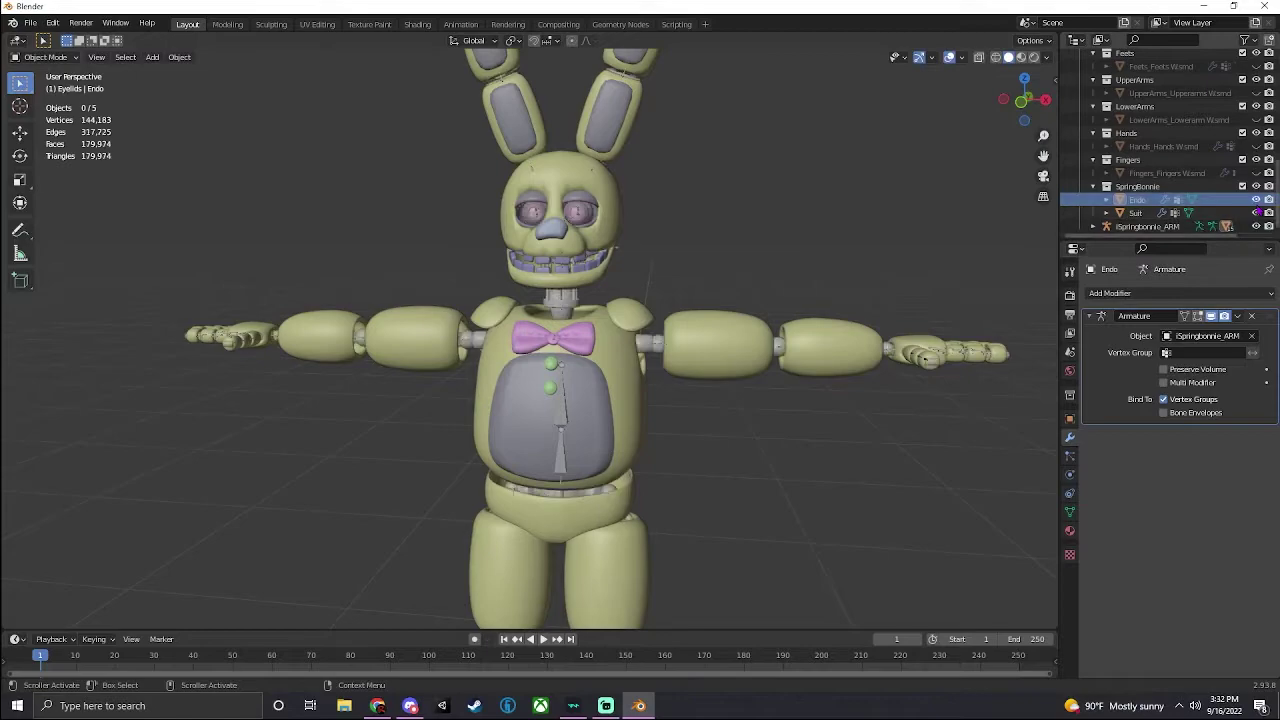
scroll(782, 249, "down", 4)
scroll(782, 249, "up", 2)
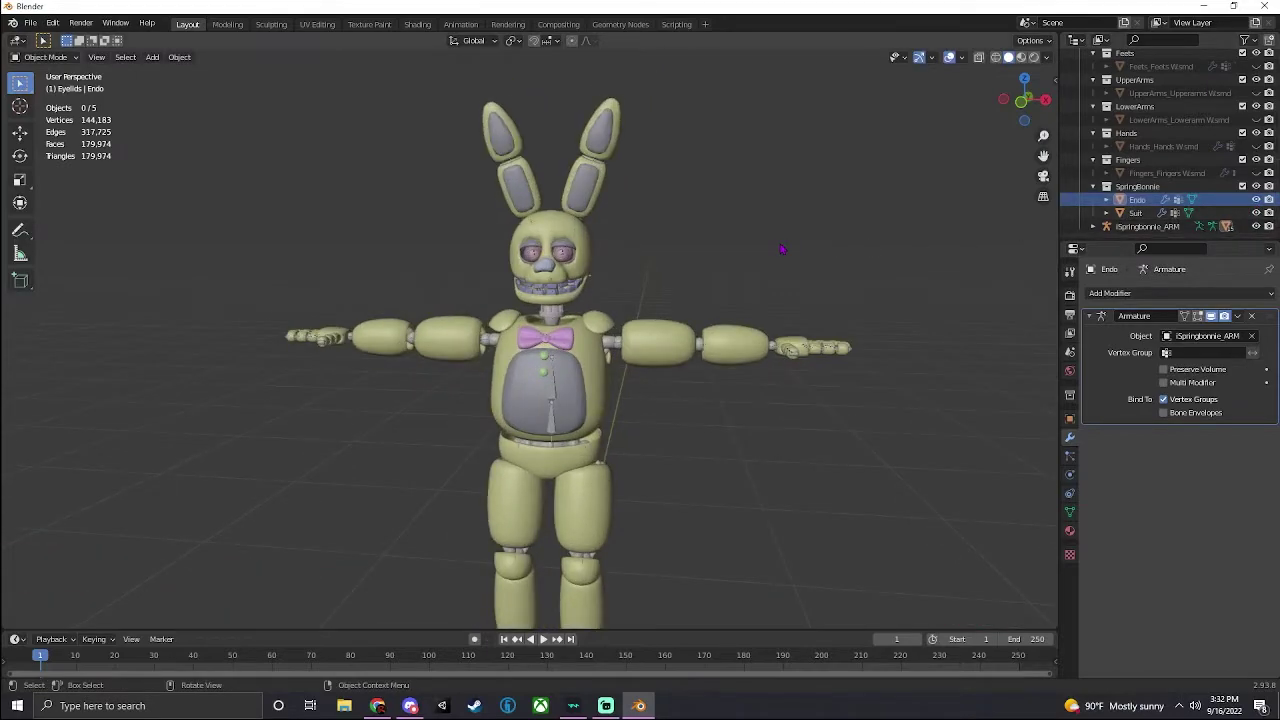
Delete the Camera and Light objects from the default collection
scroll(1130, 120, "up", 8)
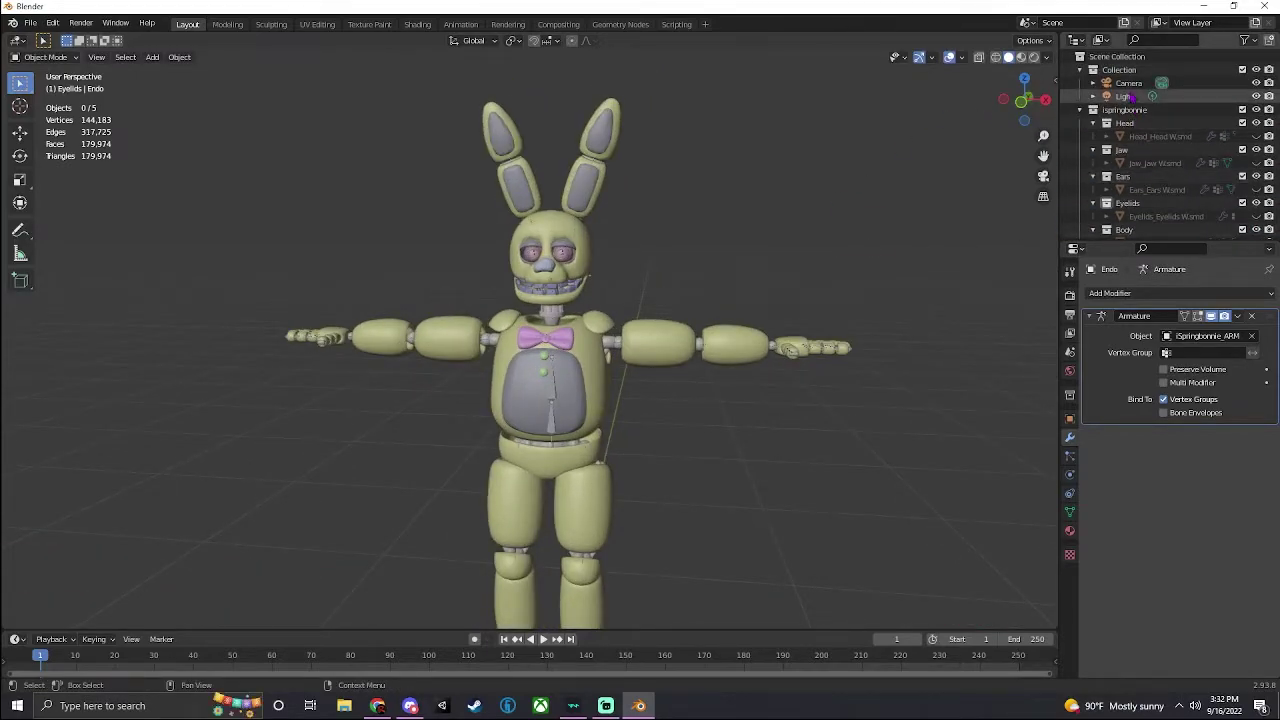
left_click(1124, 96)
left_click(1128, 83, "ctrl")
key("Delete")
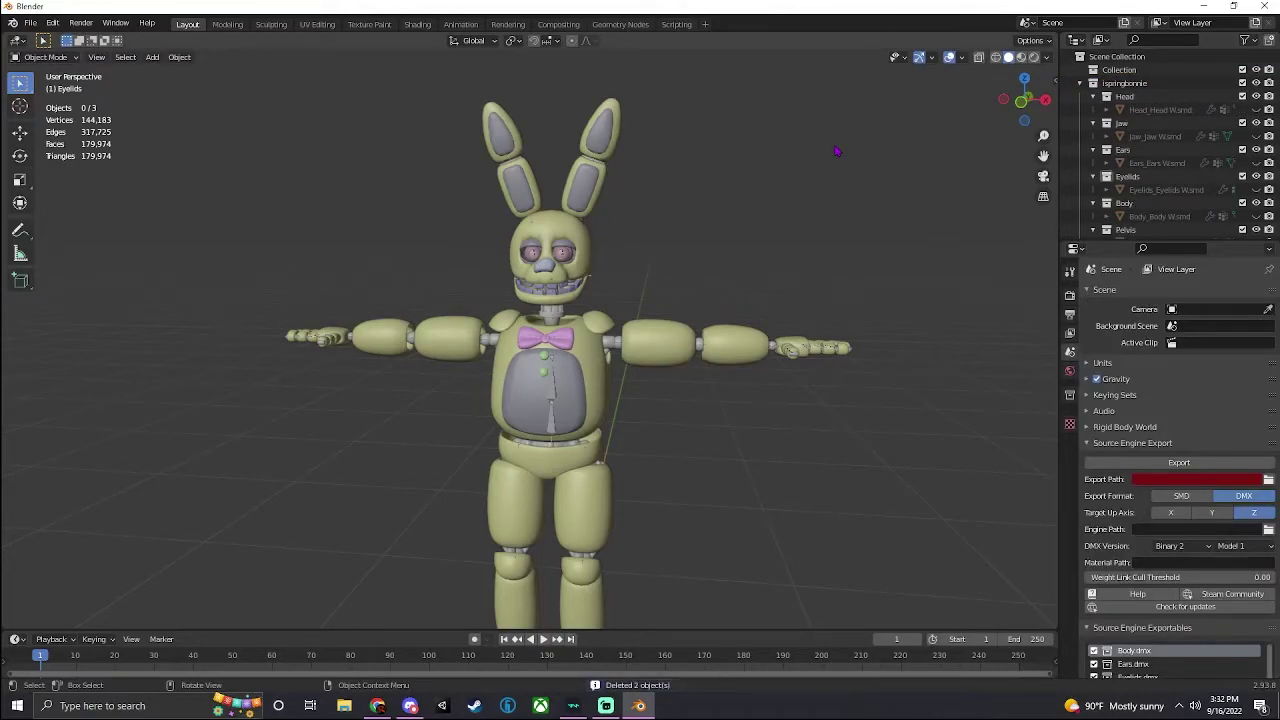
scroll(802, 184, "down", 4)
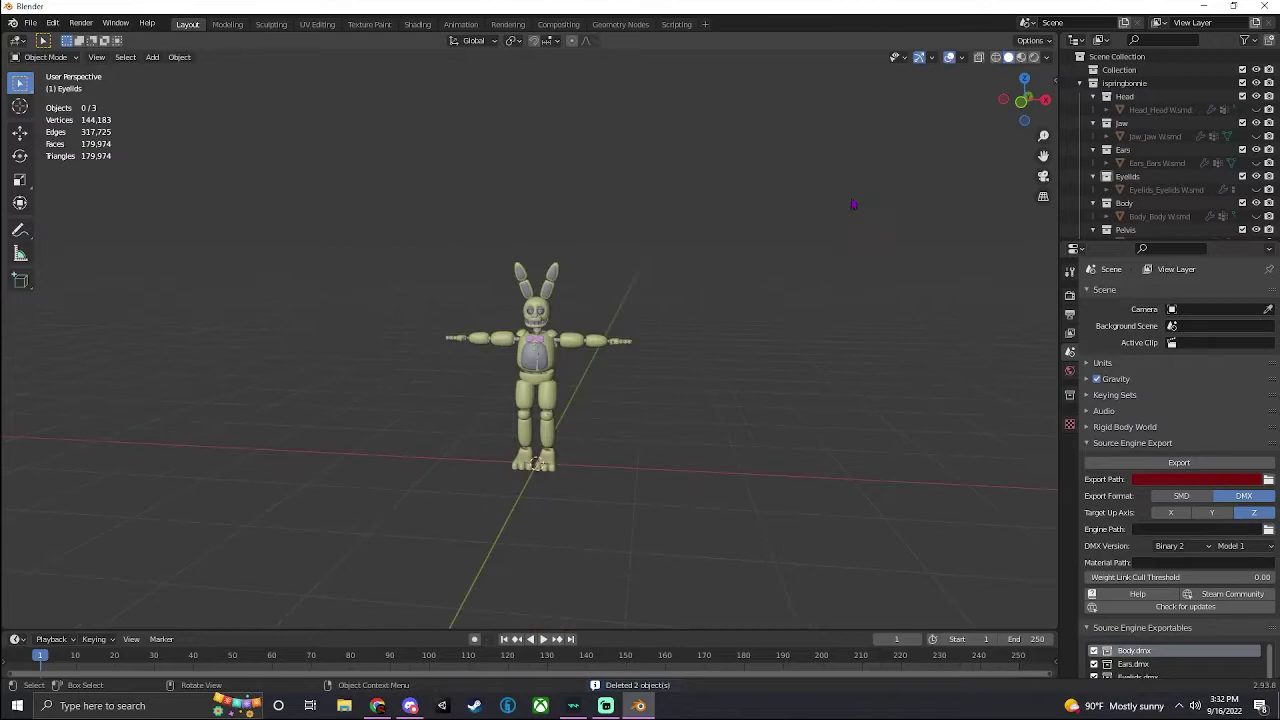
scroll(845, 215, "up", 4)
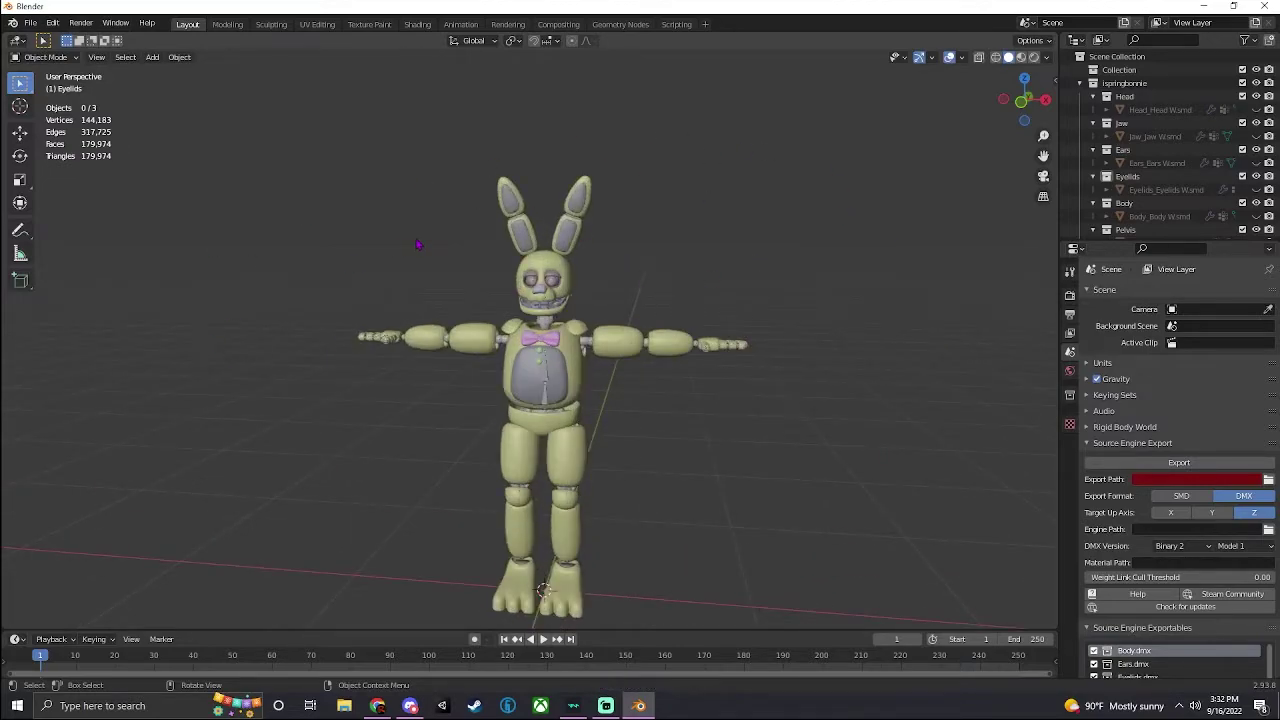
Select all objects and set up an FBX export into the characters\fnaf 4\spring animatronics folder
key("a")
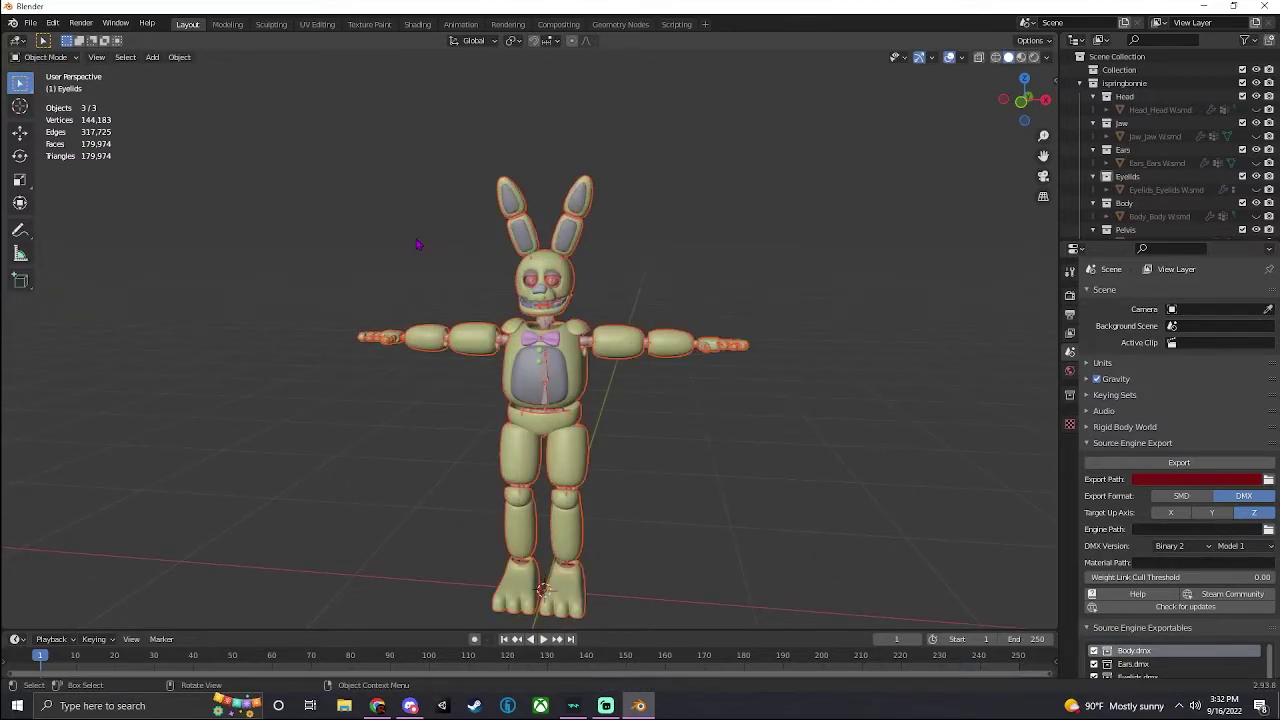
left_click(31, 22)
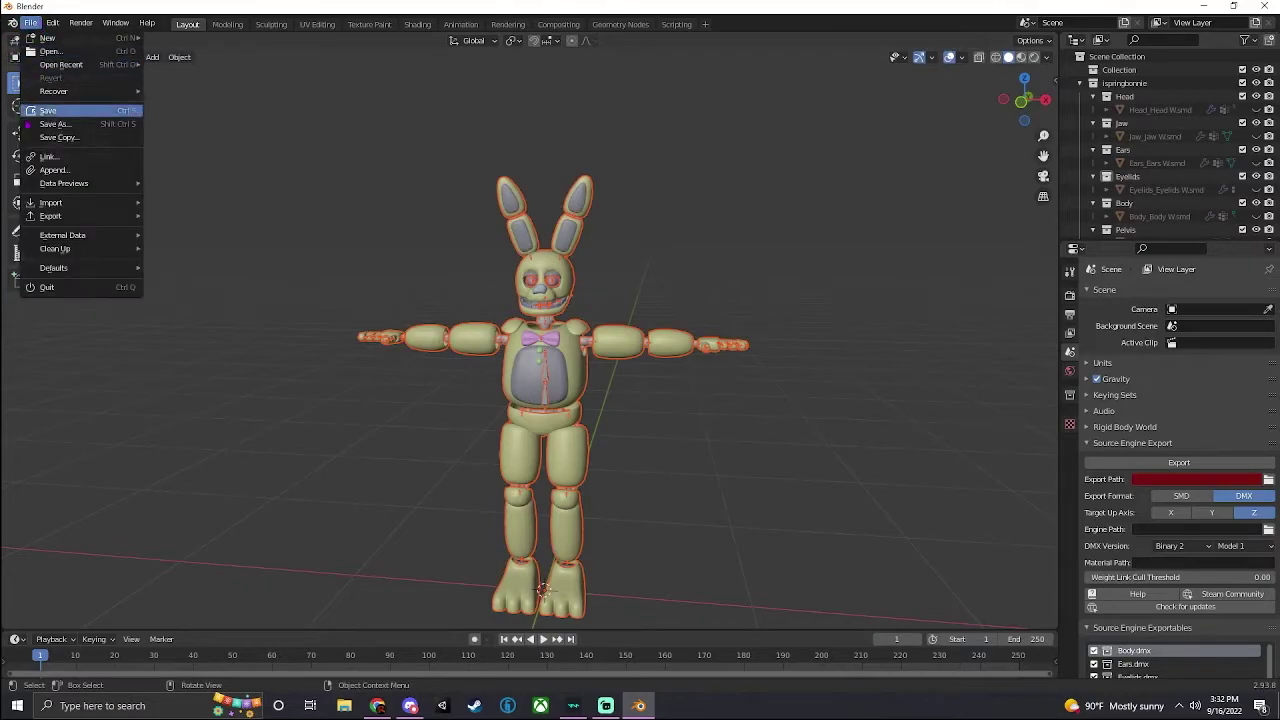
mouse_move(50, 216)
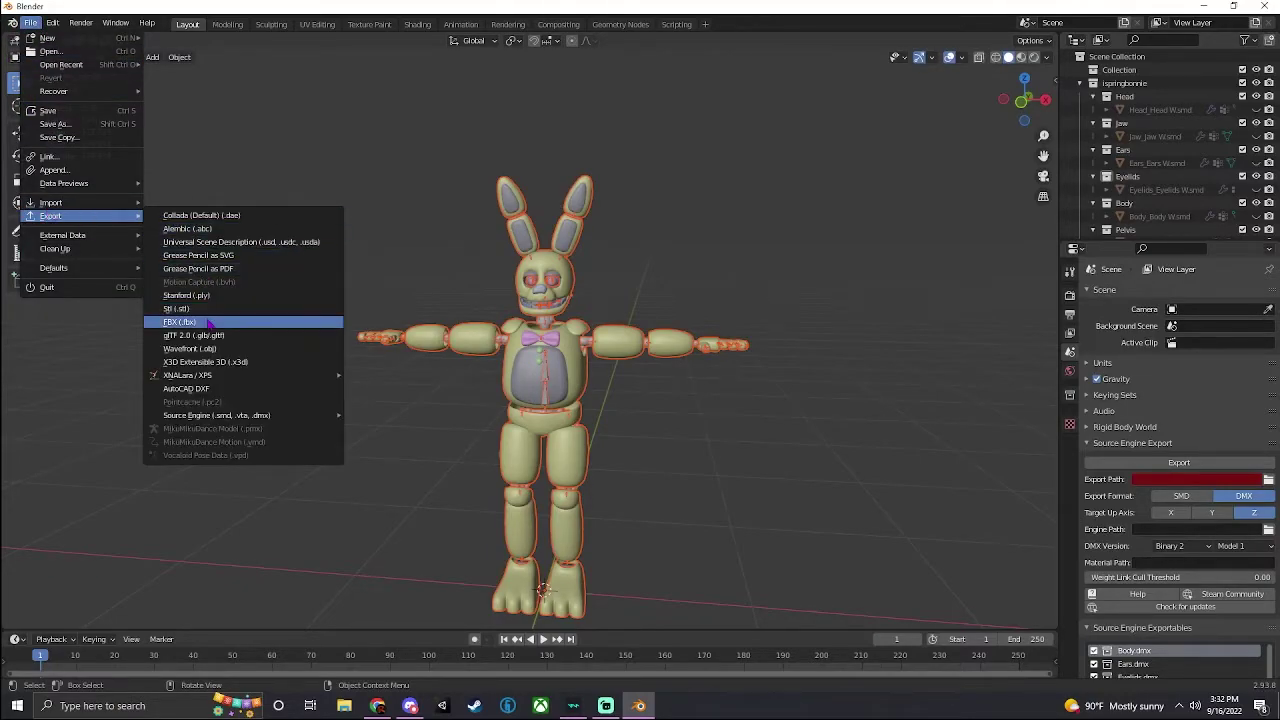
left_click(209, 323)
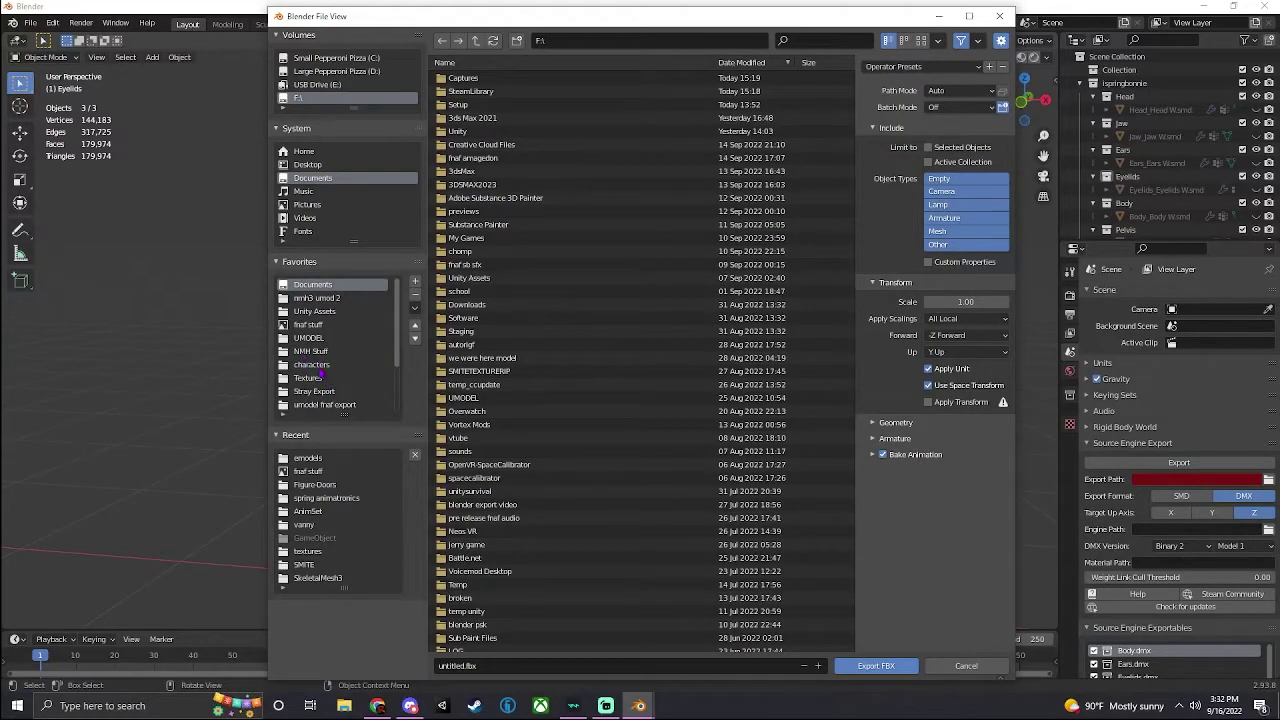
left_click(312, 365)
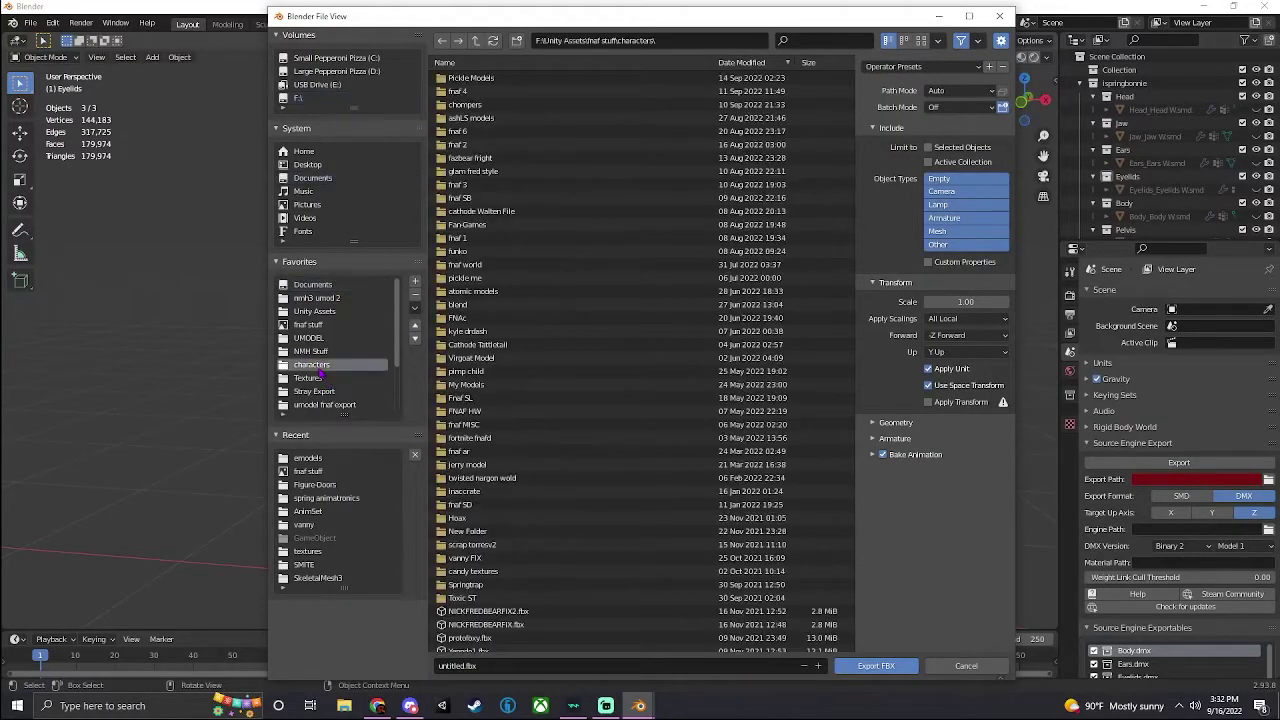
double_click(515, 91)
double_click(519, 79)
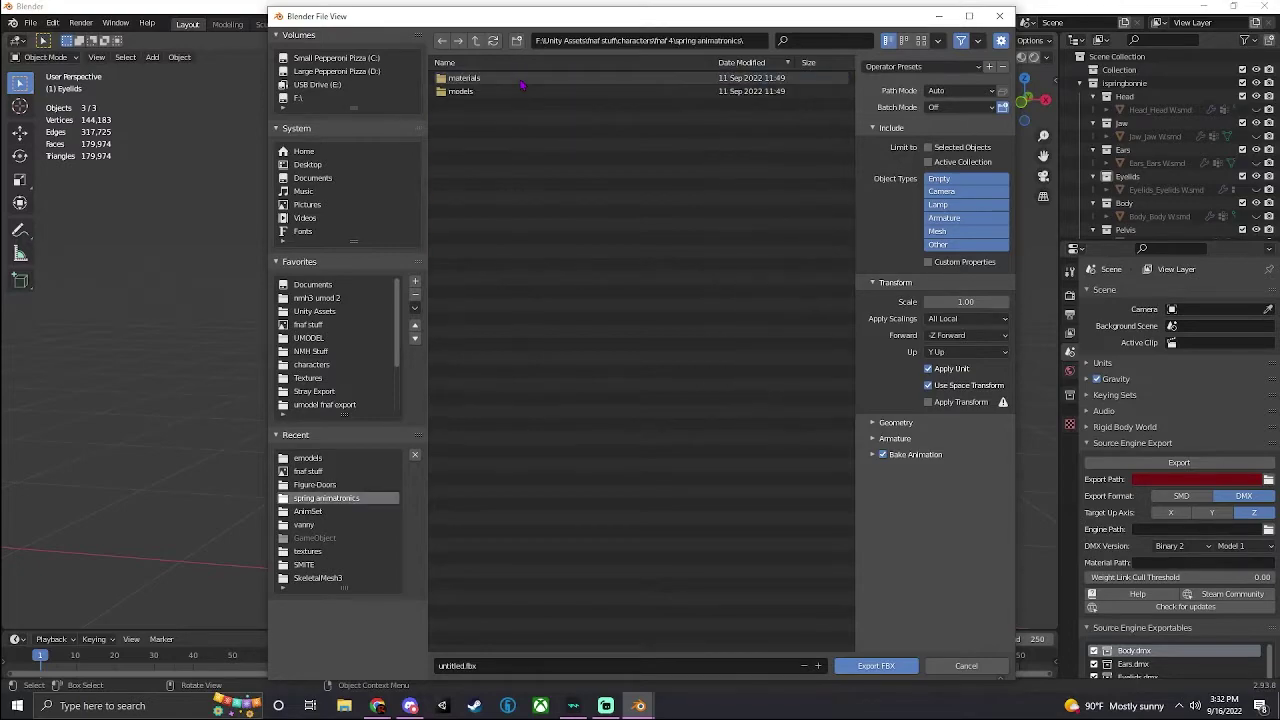
Name the FBX export file Bonnie and expand its Armature export options
left_click(541, 667)
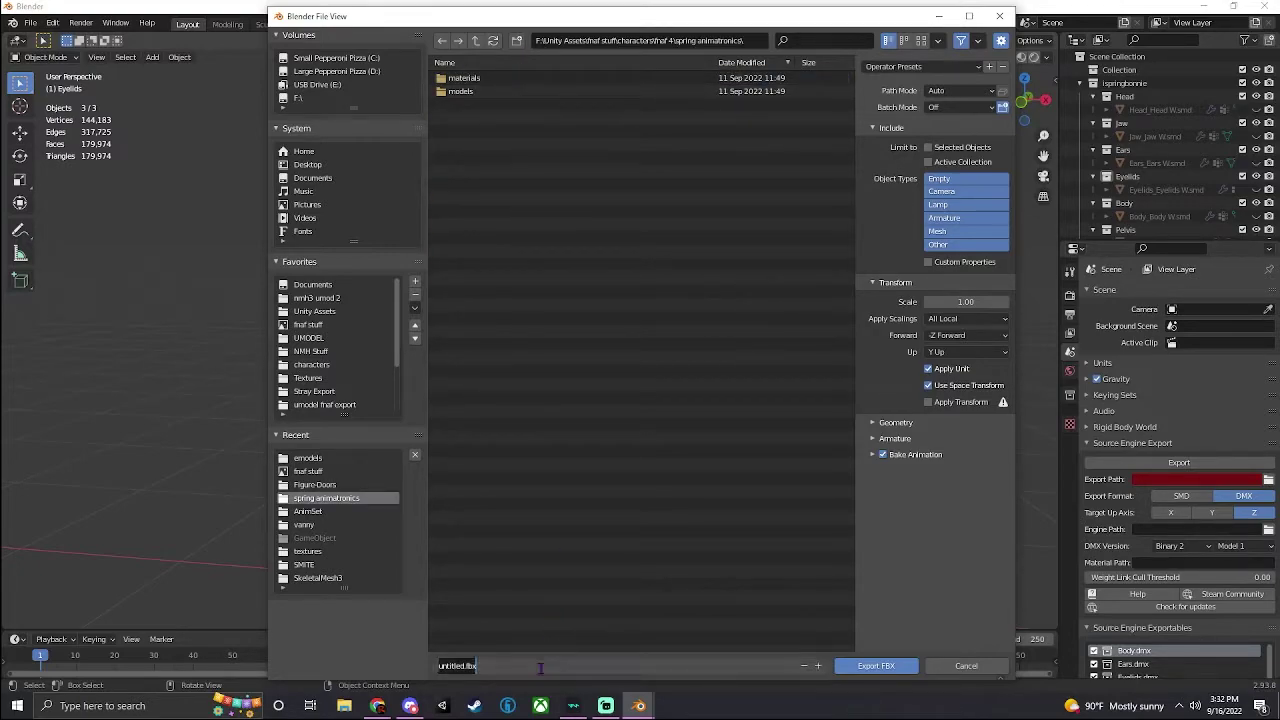
type("Bonnie")
left_click(898, 439)
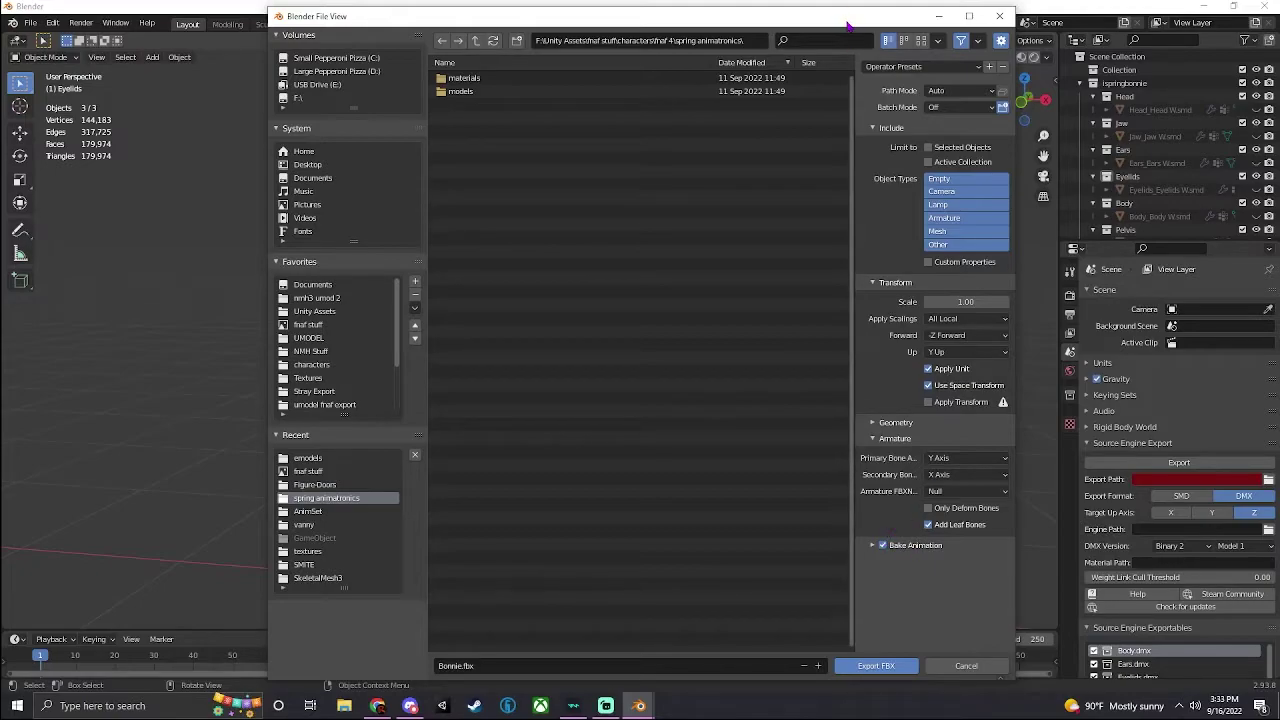
Move the export window clear of the model and examine the selected character from several angles
left_click_drag(849, 20, 910, 525)
scroll(671, 274, "up", 5)
middle_click_drag(703, 150, 717, 120)
scroll(720, 300, "down", 4)
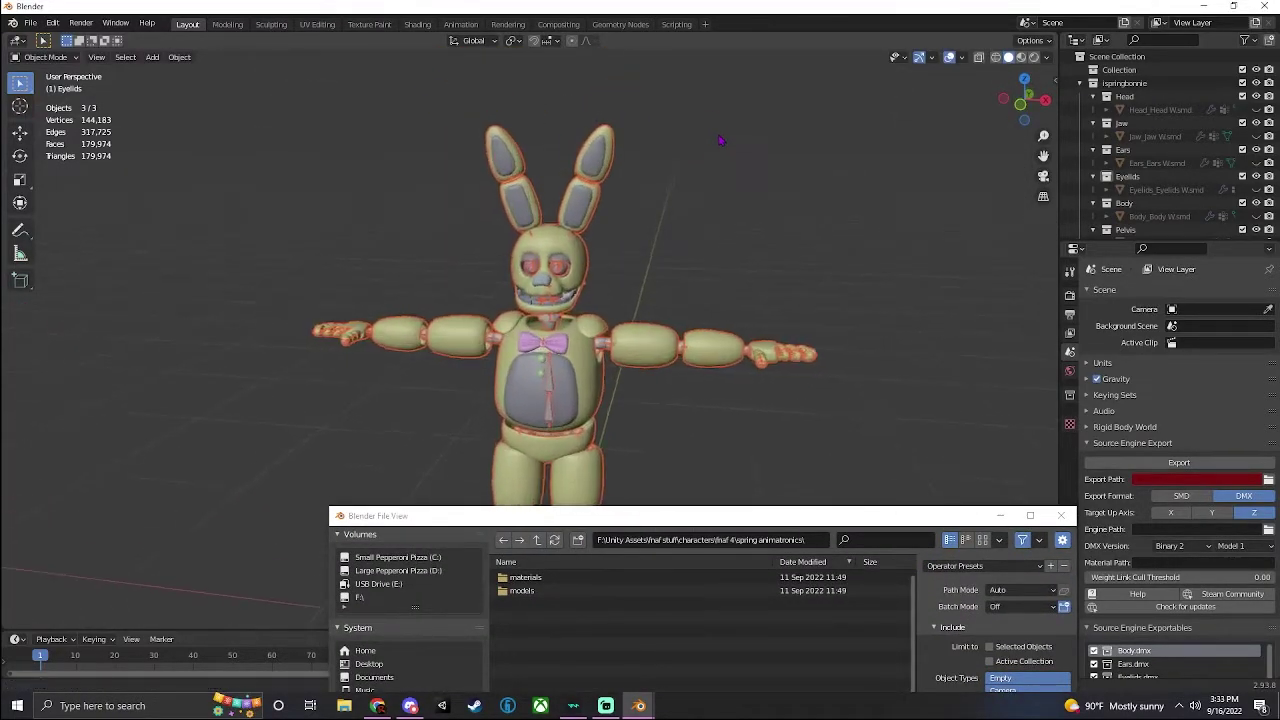
left_click_drag(748, 516, 788, 531)
middle_click_drag(788, 362, 604, 220)
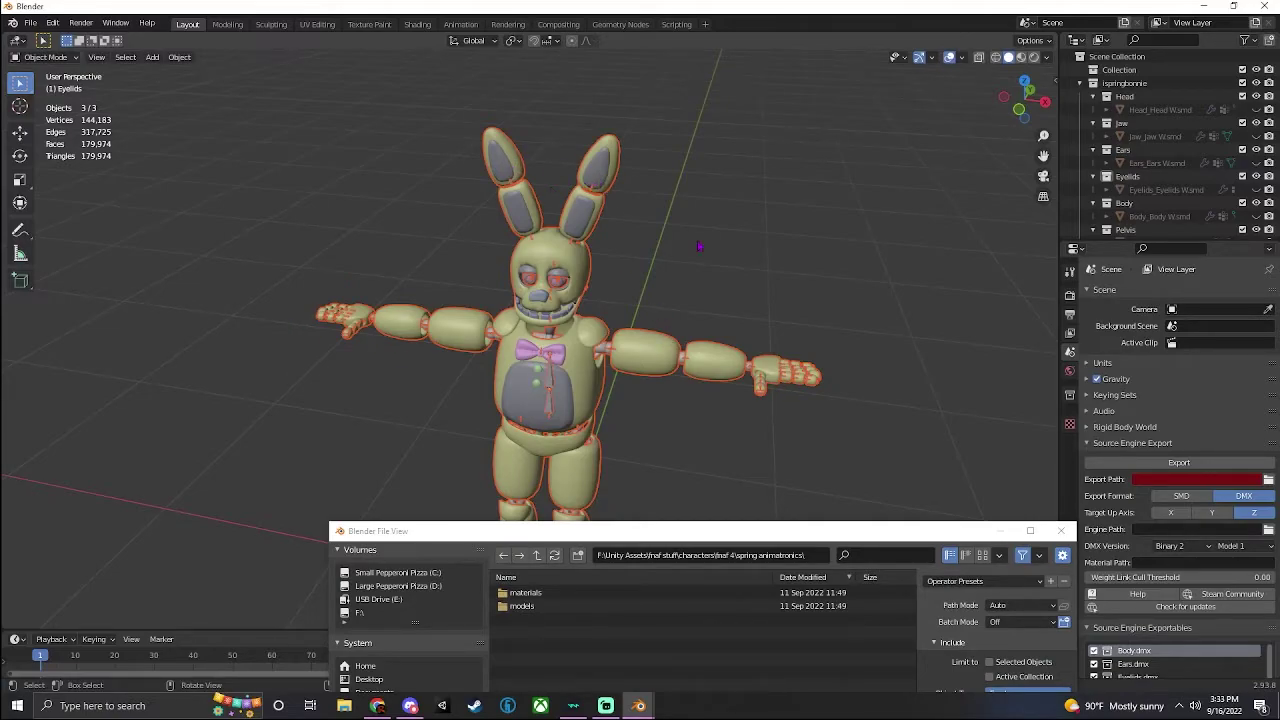
scroll(643, 382, "down", 5, "shift")
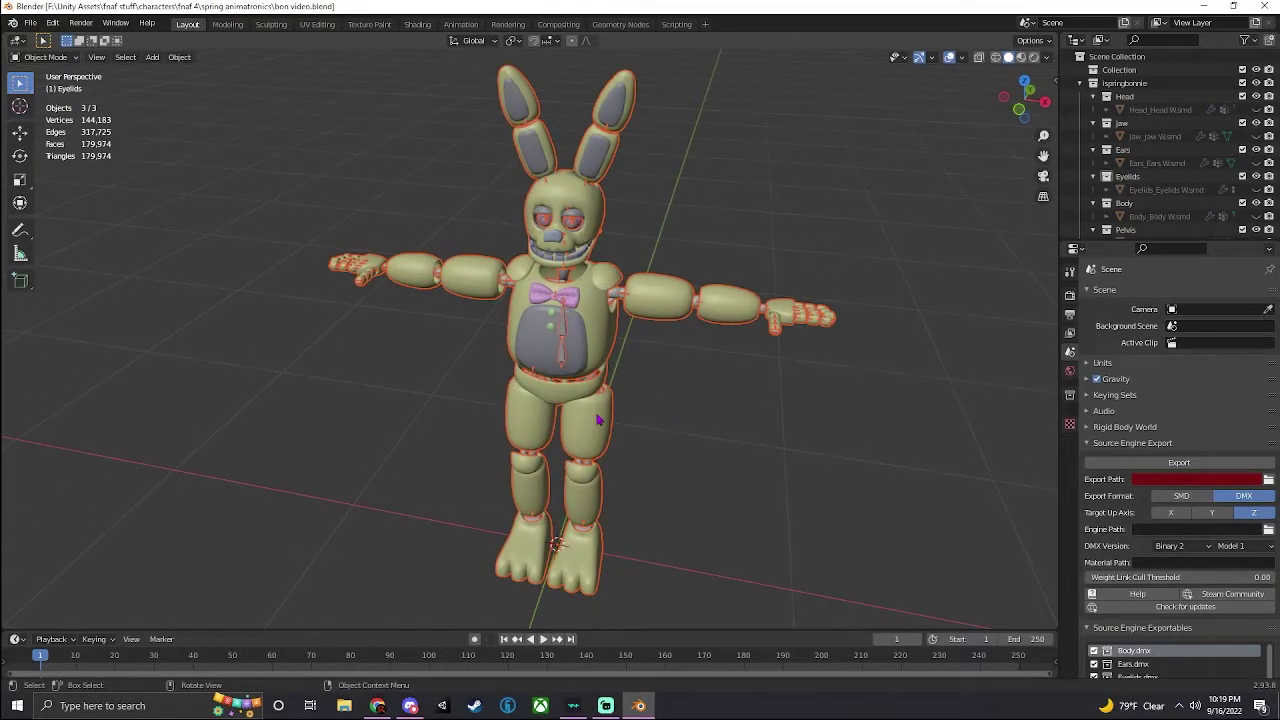
Deselect all objects and display the model in Material Preview shading to examine its textures
left_click_drag(1026, 85, 1031, 77)
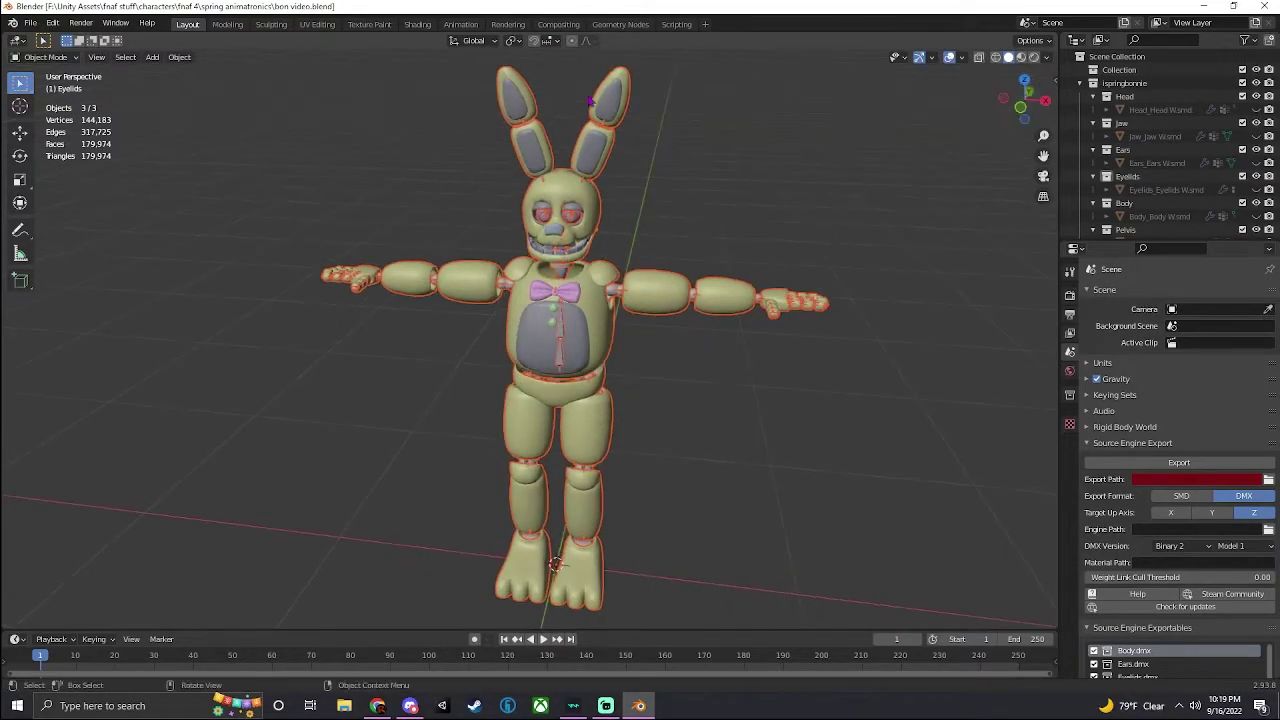
key("alt+a")
key("z")
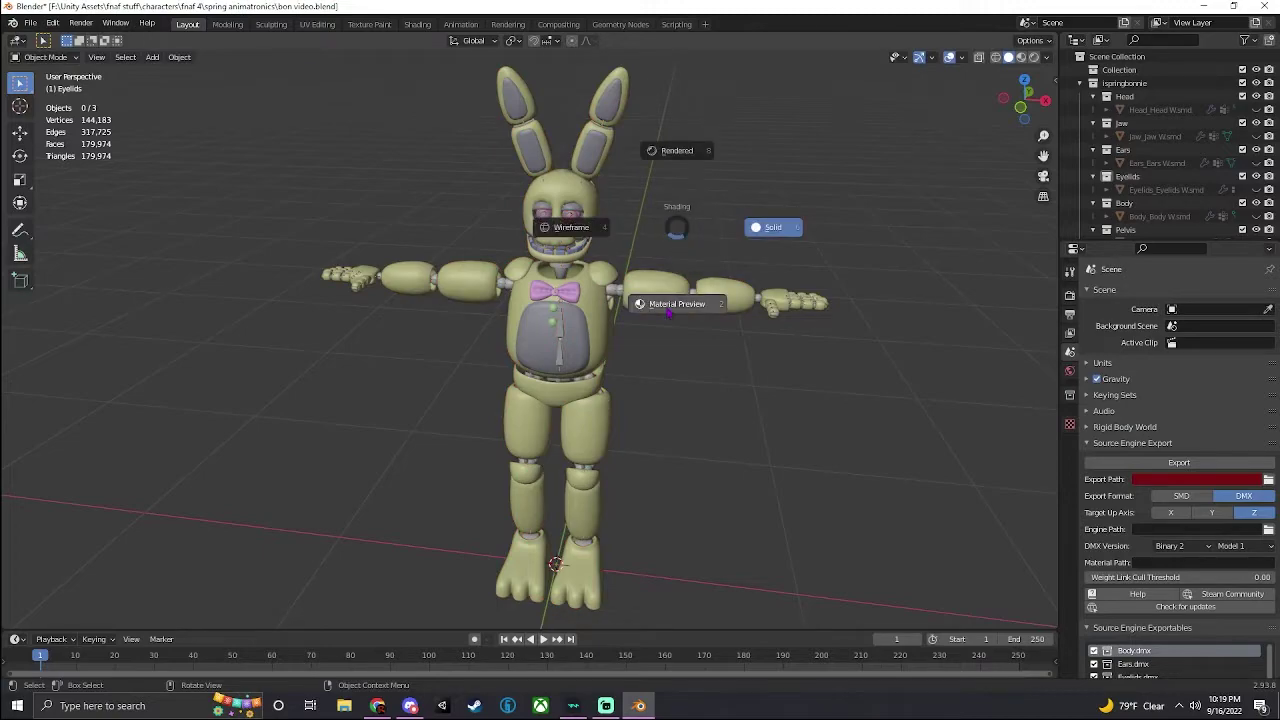
left_click(668, 313)
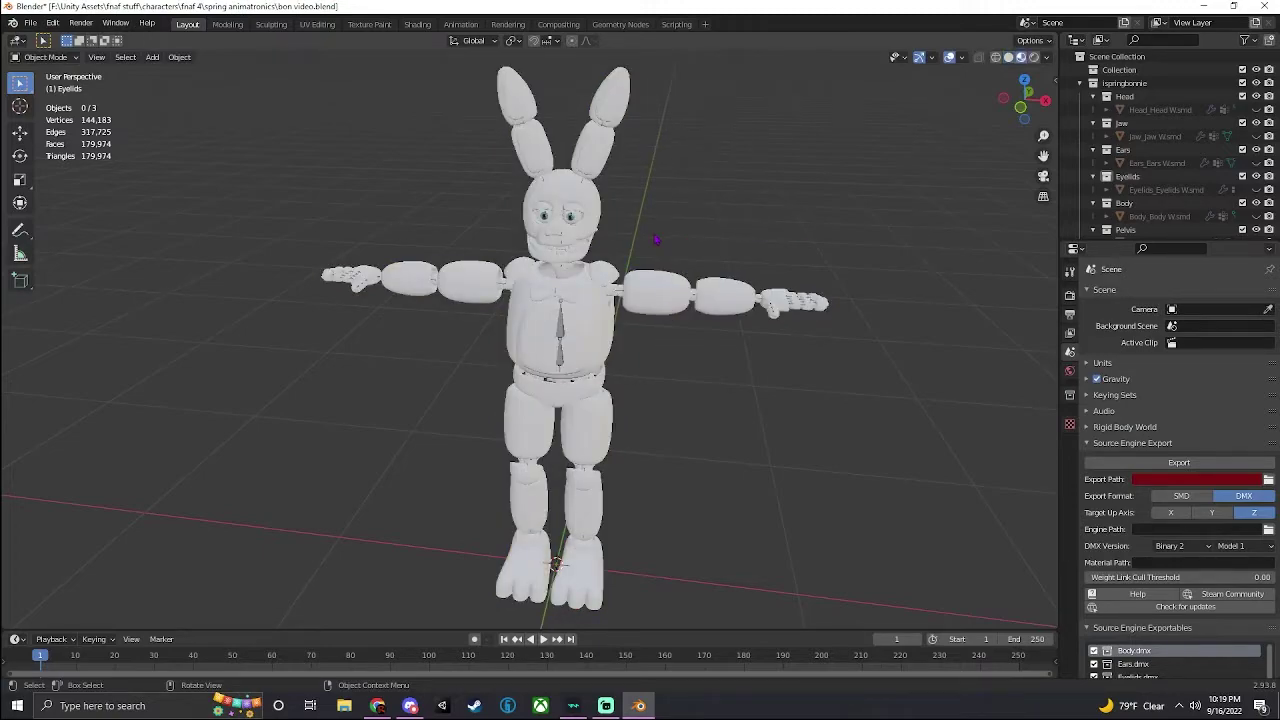
scroll(660, 240, "up", 4)
scroll(648, 240, "down", 2)
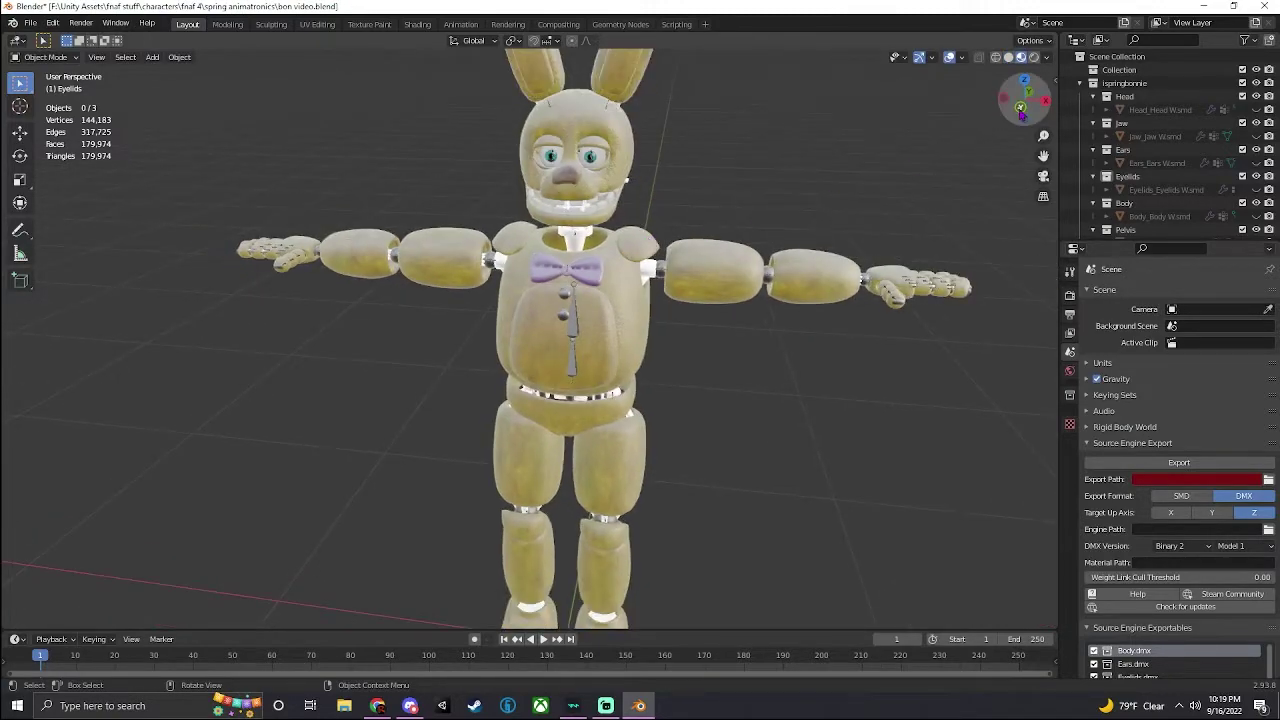
left_click_drag(1026, 103, 1007, 85)
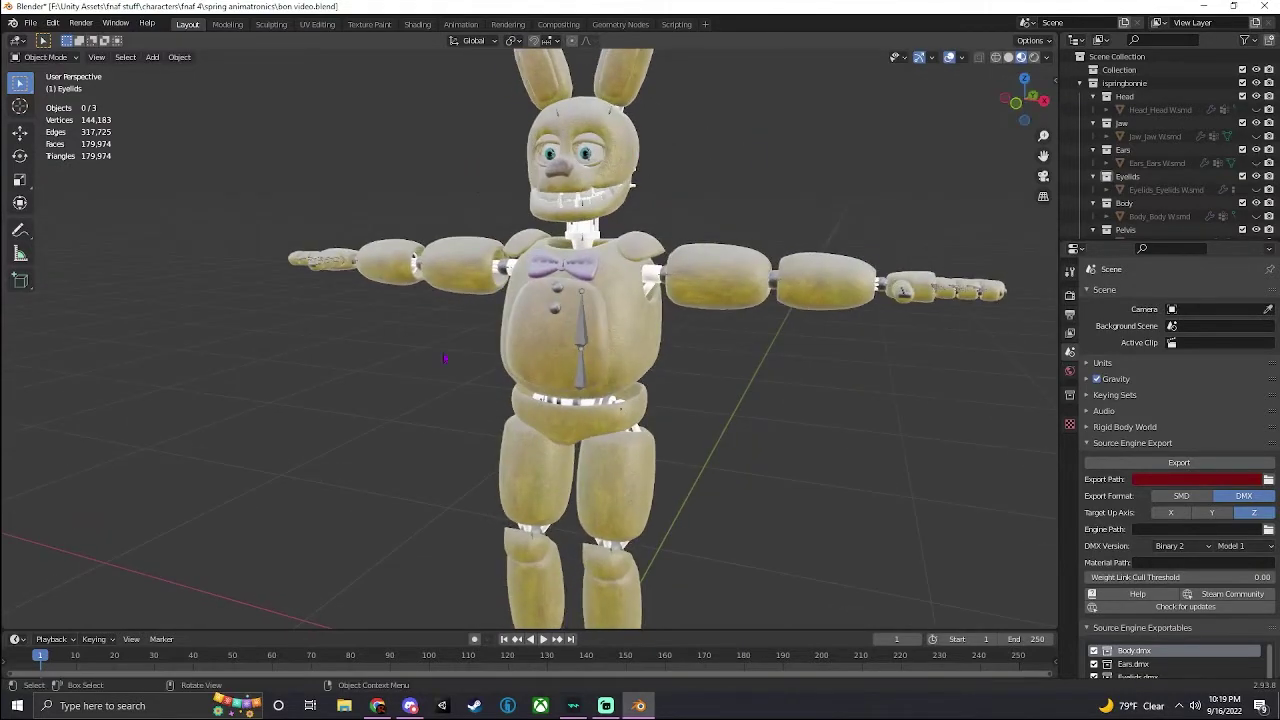
middle_click_drag(646, 220, 604, 295, "shift")
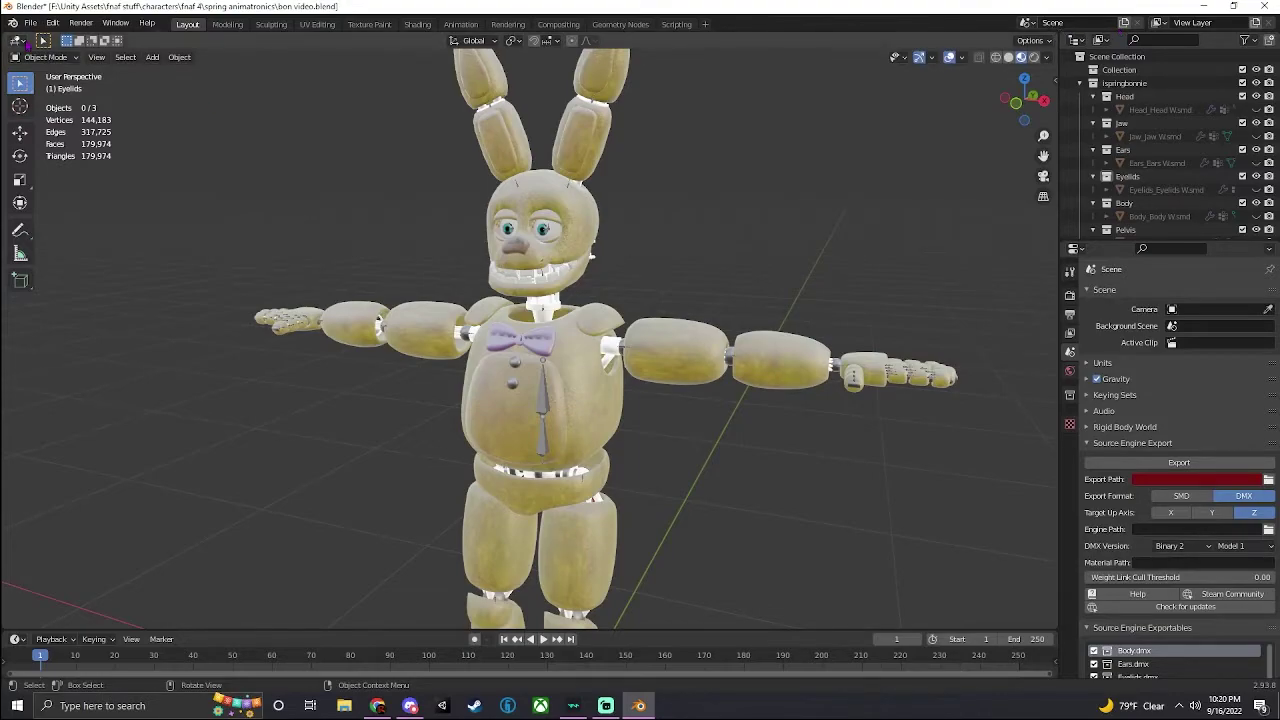
Change the 3D viewport area to an Image Editor and display the SB 1 texture in it
left_click(20, 41)
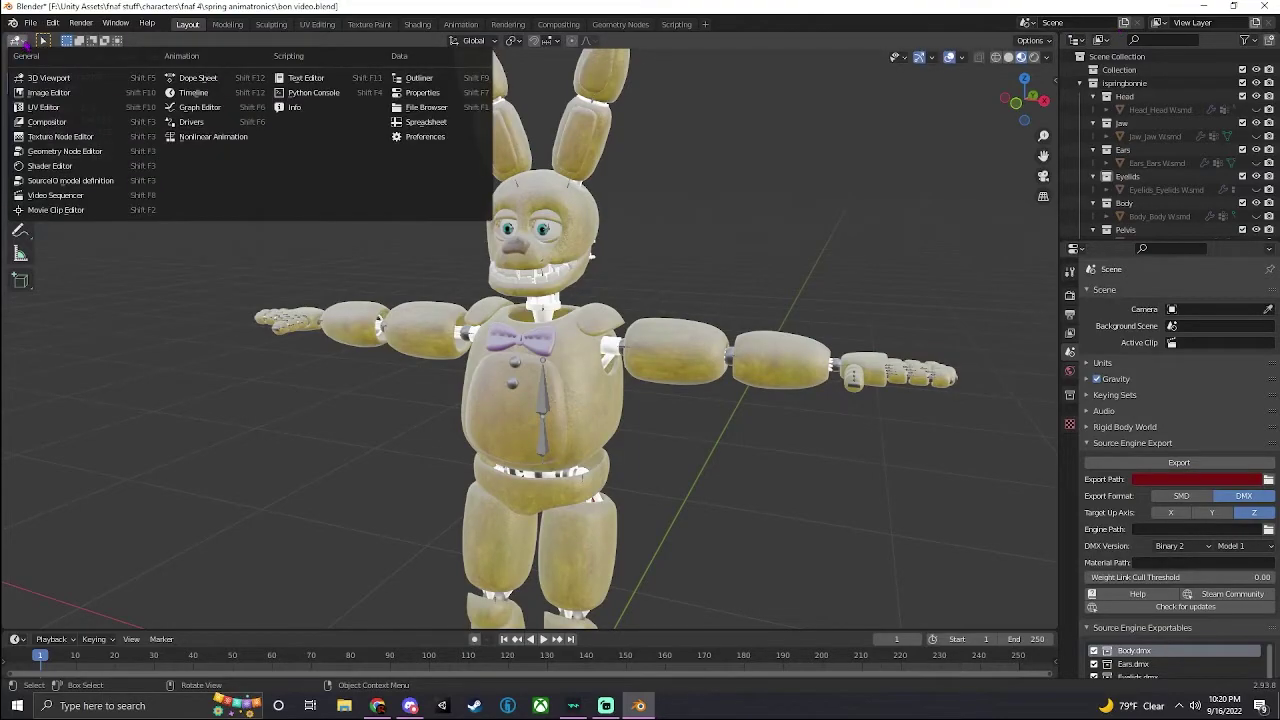
left_click(36, 93)
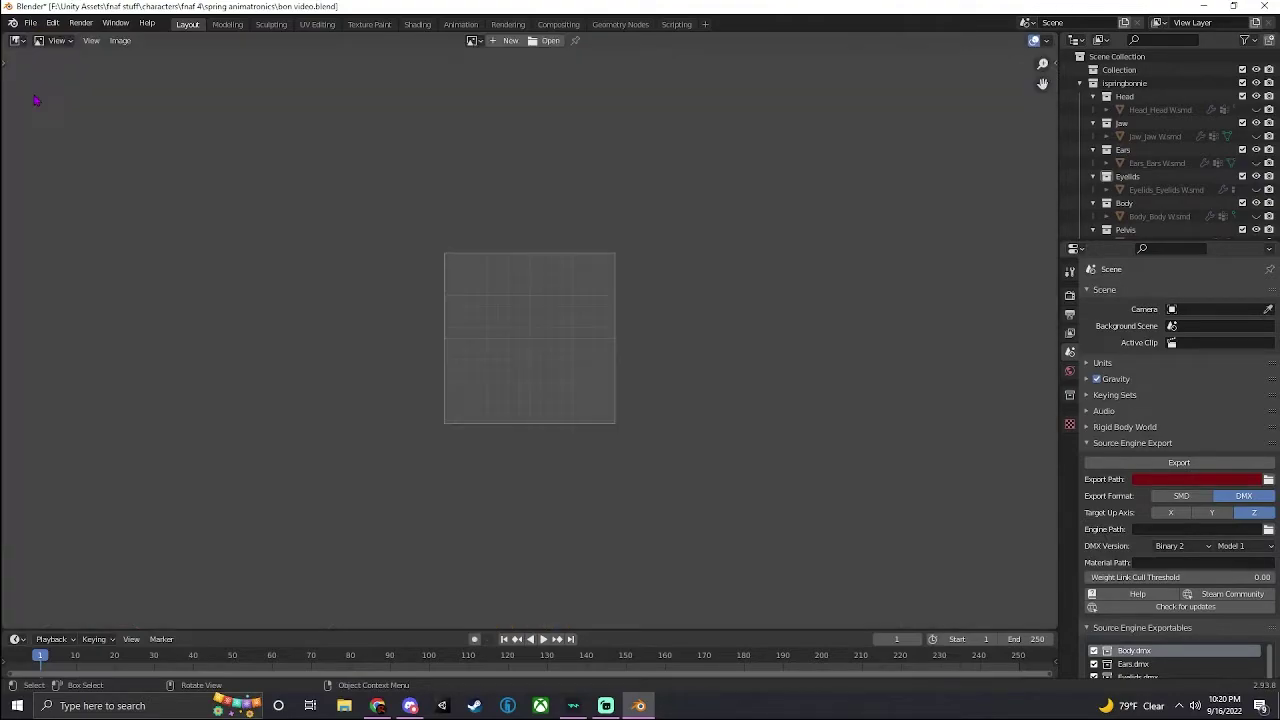
left_click(474, 41)
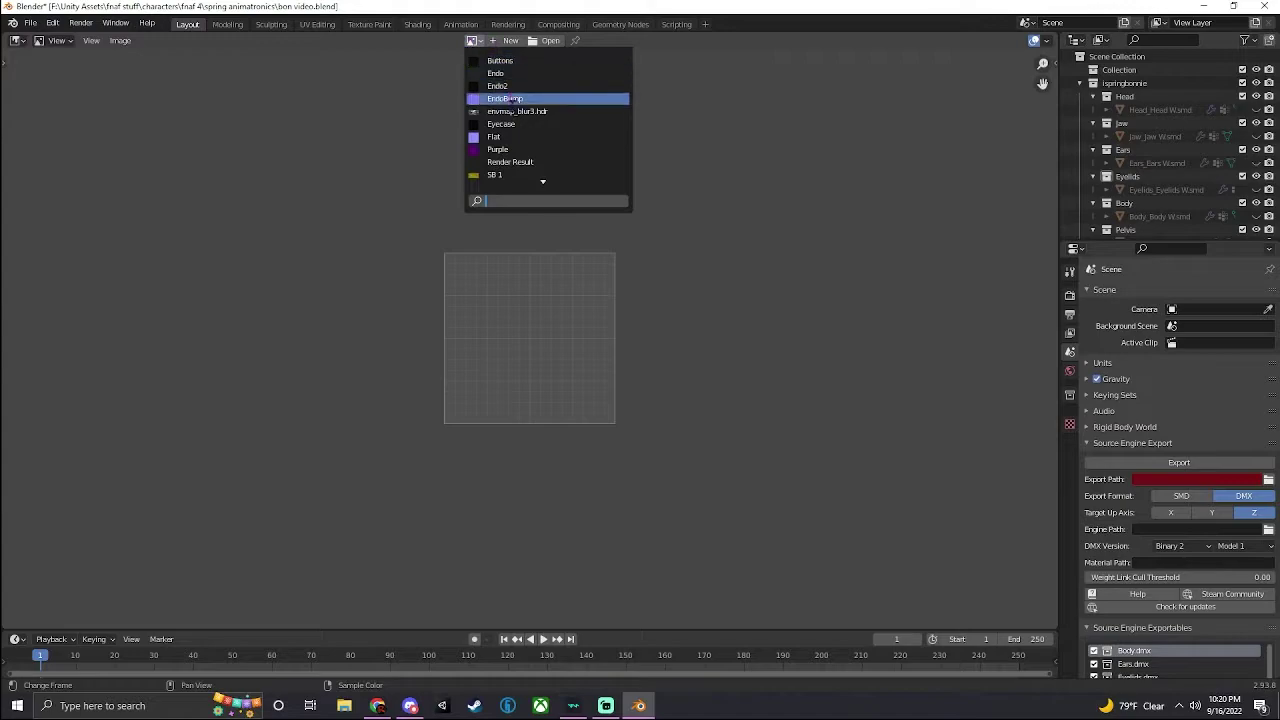
scroll(519, 172, "down", 10)
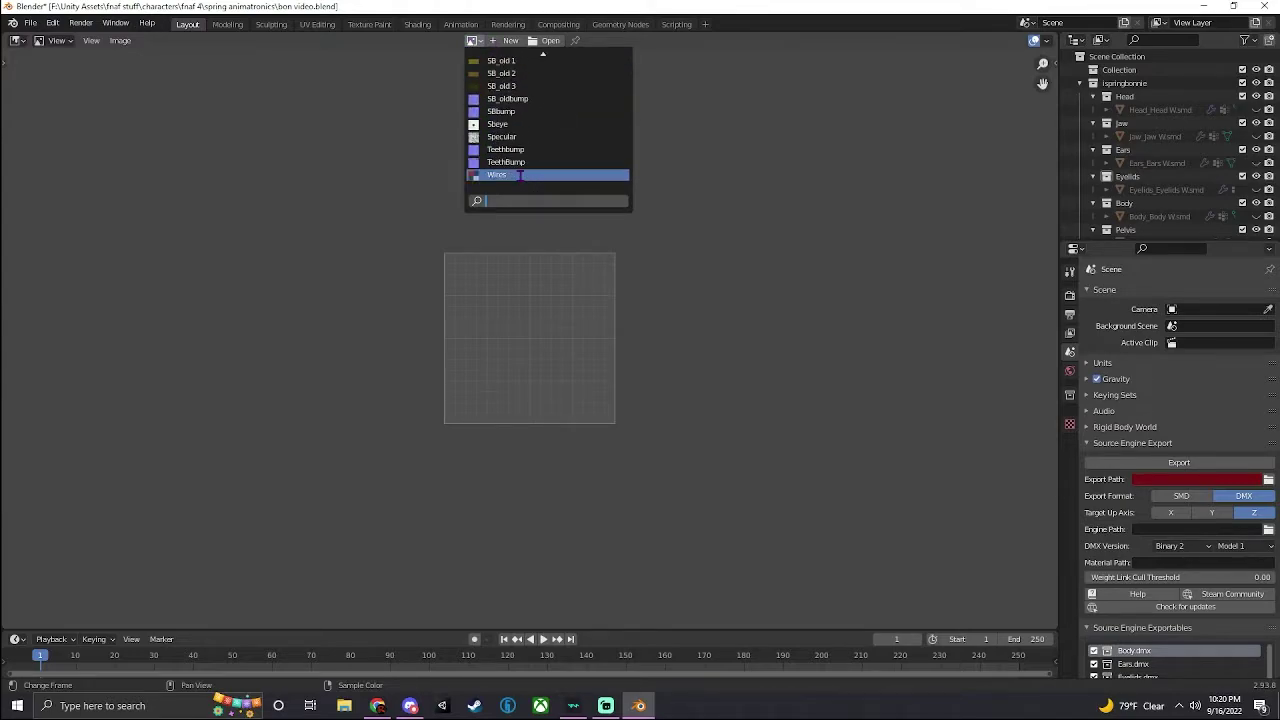
scroll(519, 175, "up", 19)
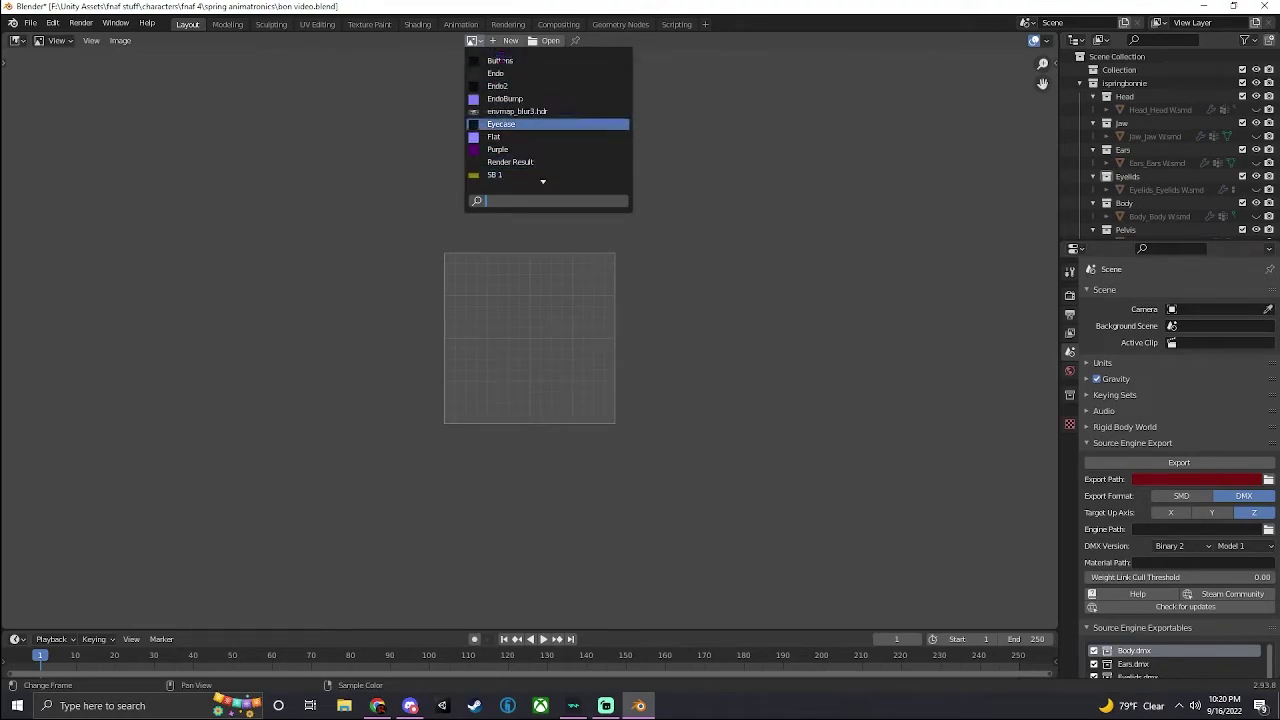
left_click(511, 173)
scroll(523, 155, "down", 5)
scroll(523, 117, "up", 3)
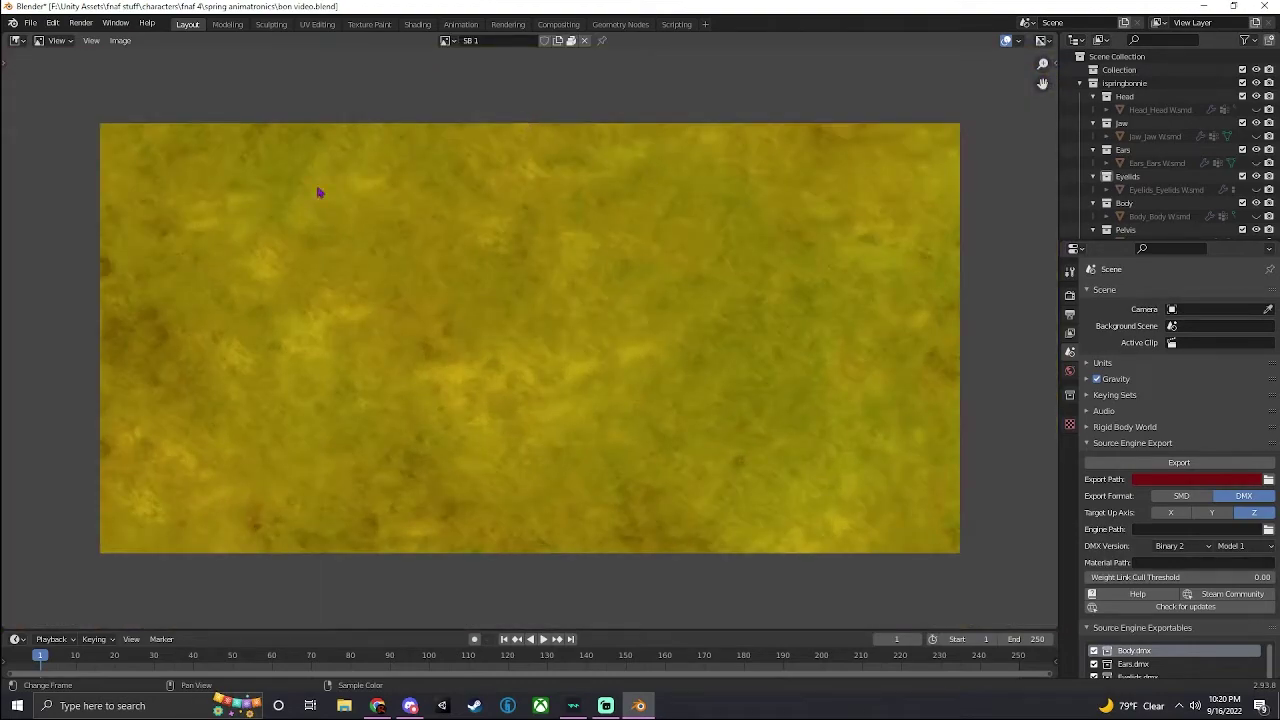
Save the SB 1 texture as SB 1.png in the spring animatronics folder, in PNG format with RGBA color
left_click(118, 42)
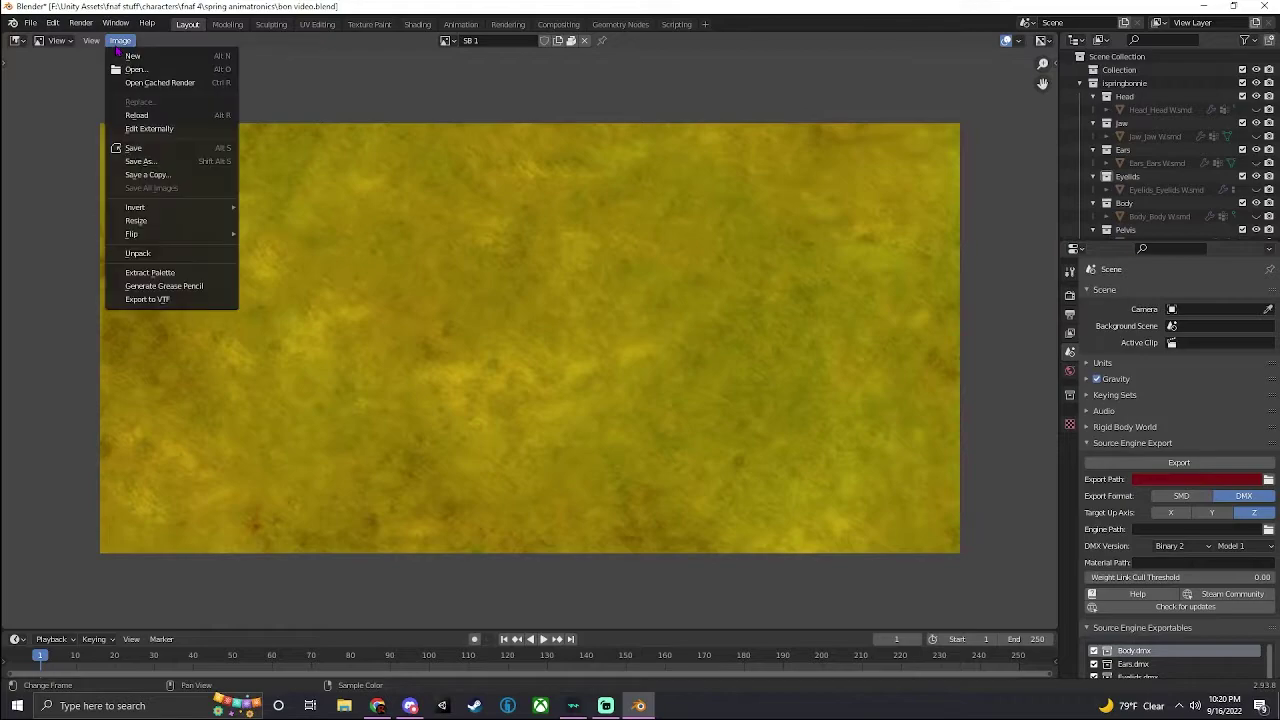
left_click(170, 163)
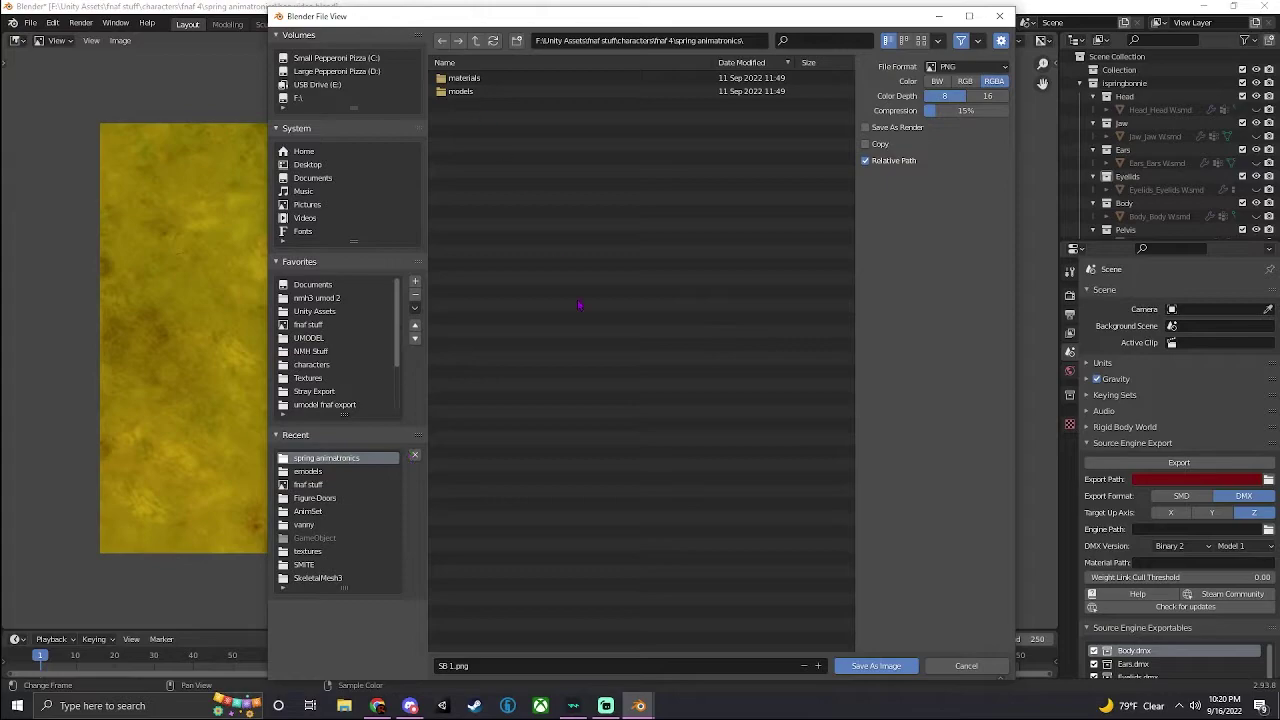
left_click_drag(458, 15, 483, 19)
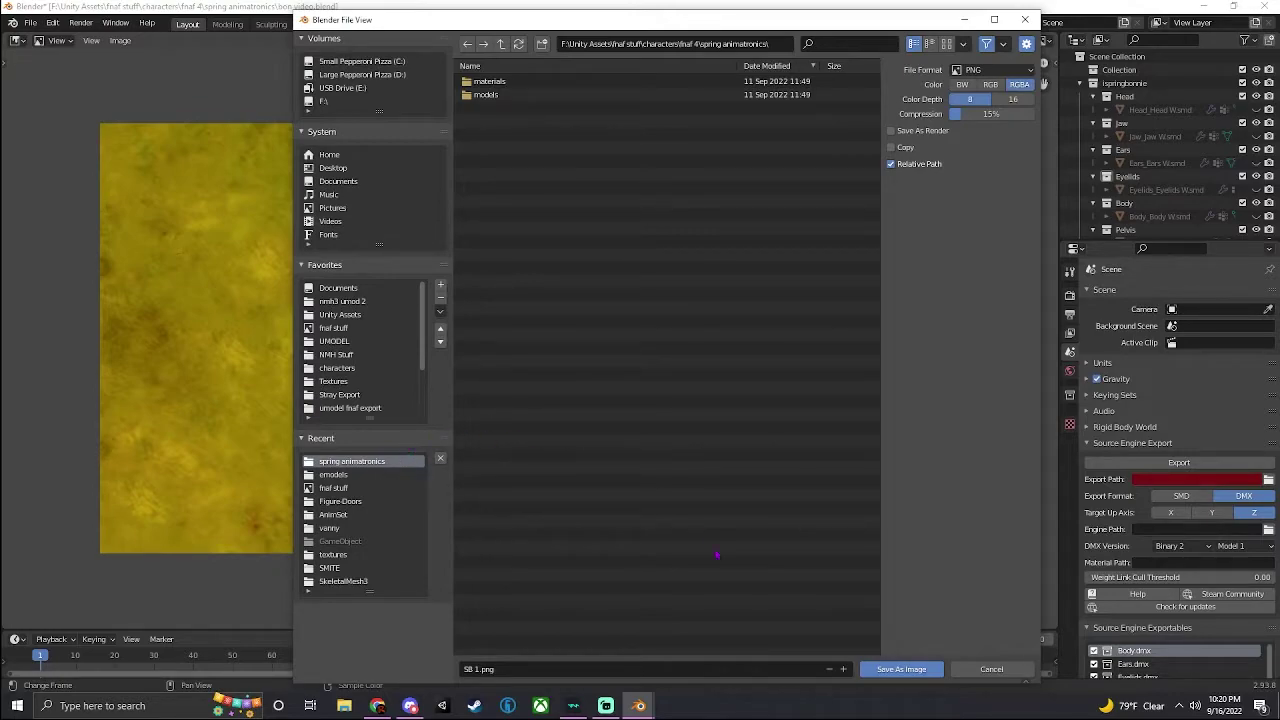
left_click(901, 669)
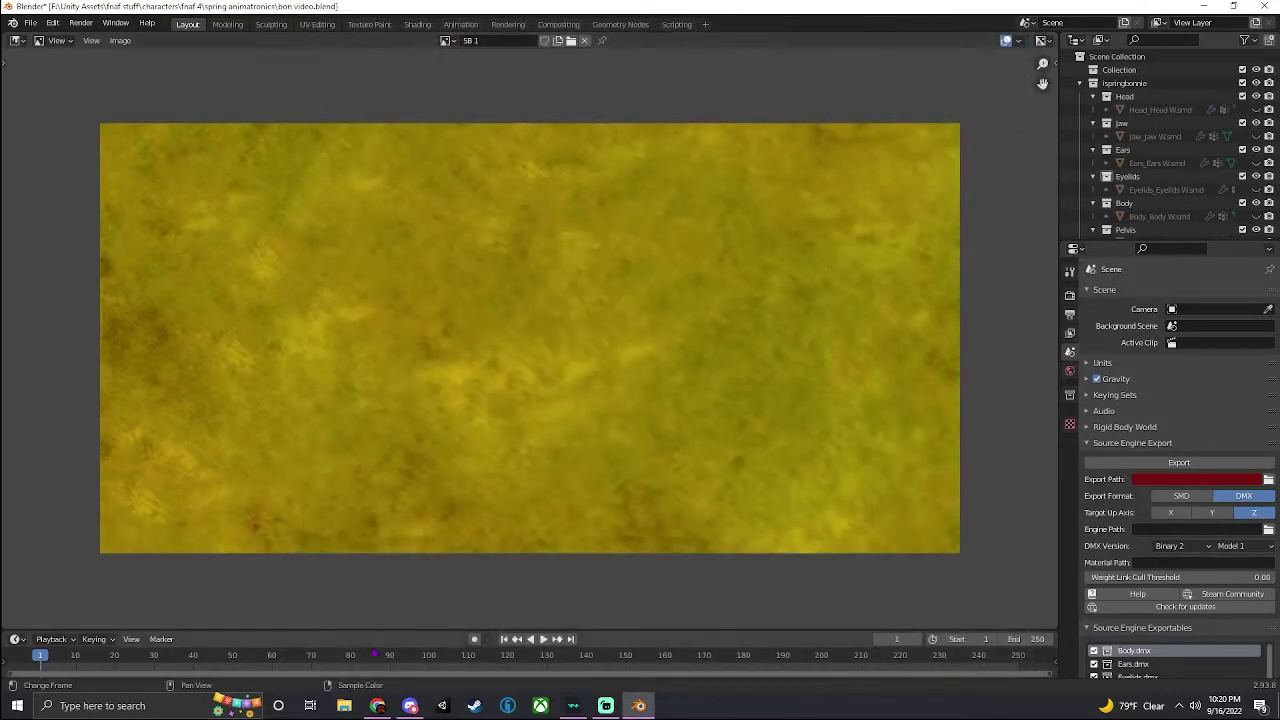
Switch to File Explorer and open characters\fnaf 4\spring animatronics, sorting fnaf 4 by name, to check the saved SB 1 image
left_click(344, 706)
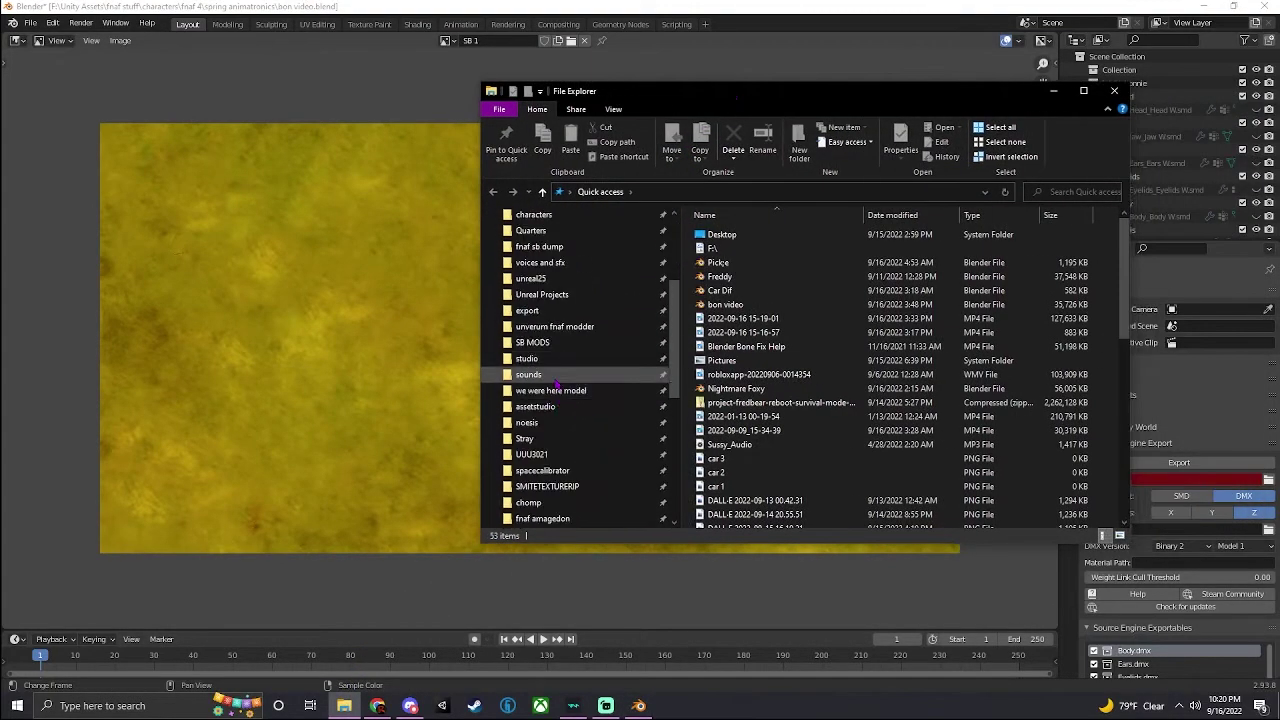
scroll(557, 381, "down", 3)
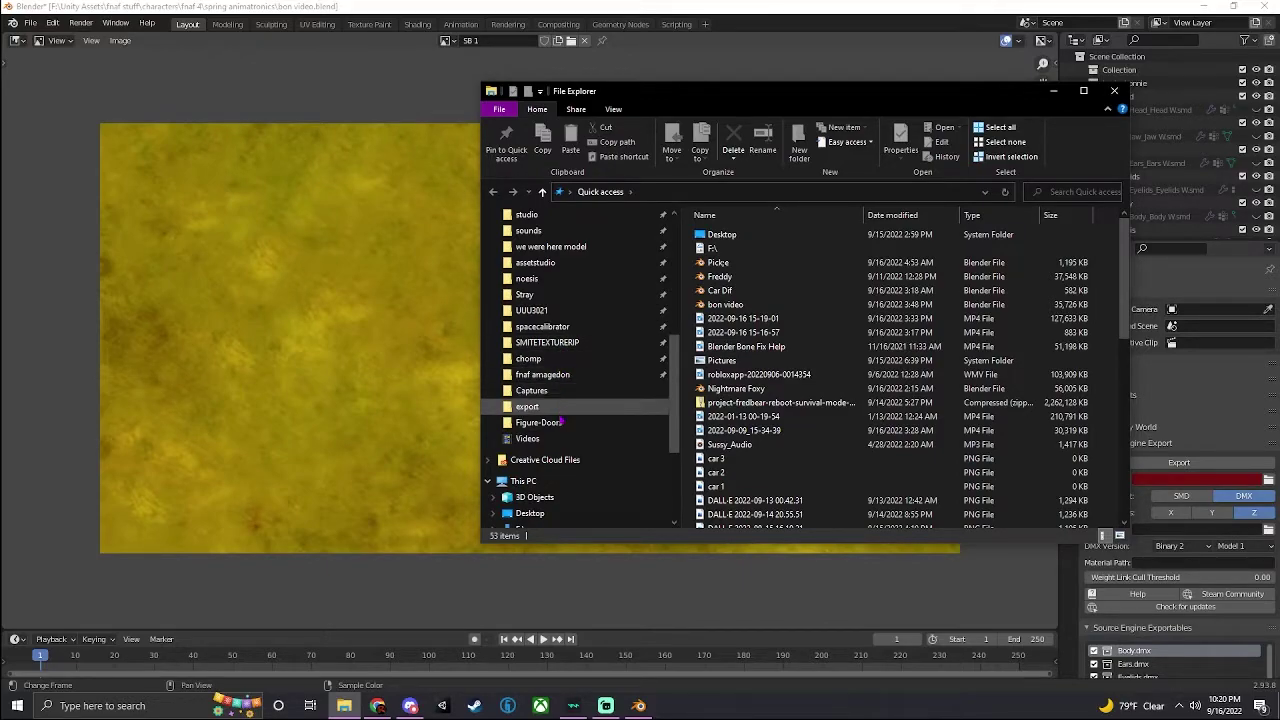
scroll(560, 420, "up", 5)
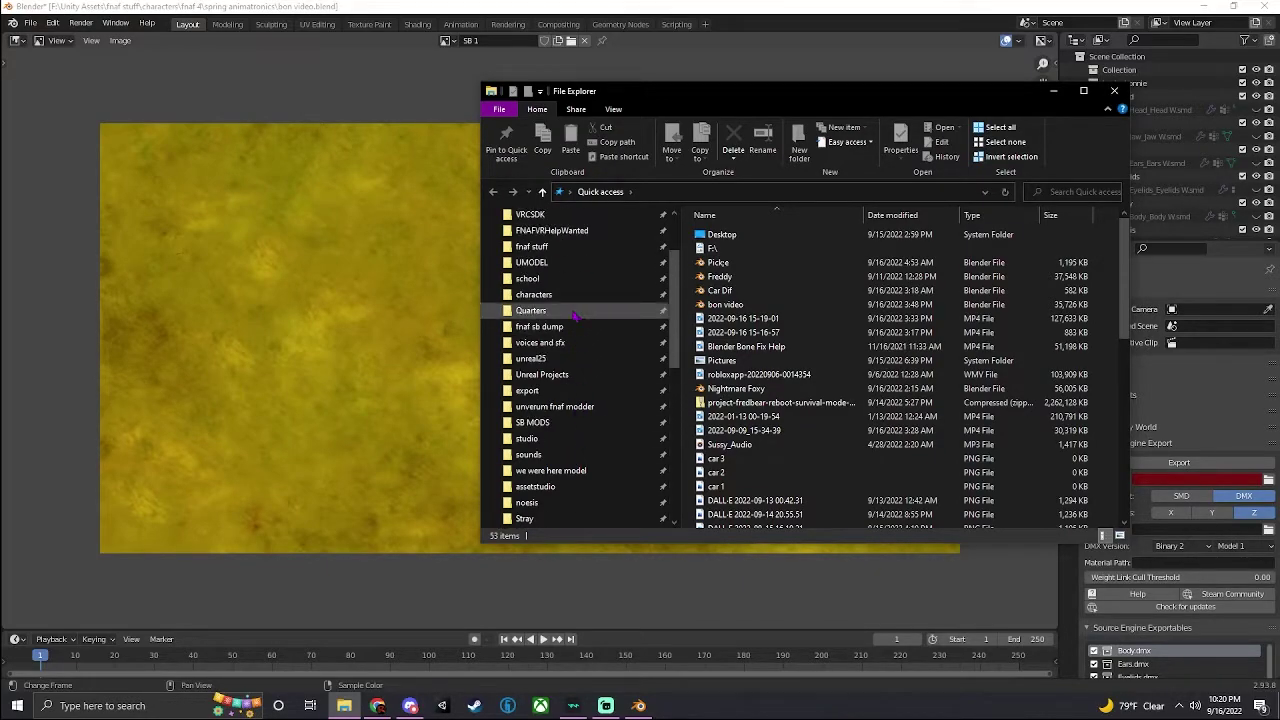
left_click(566, 295)
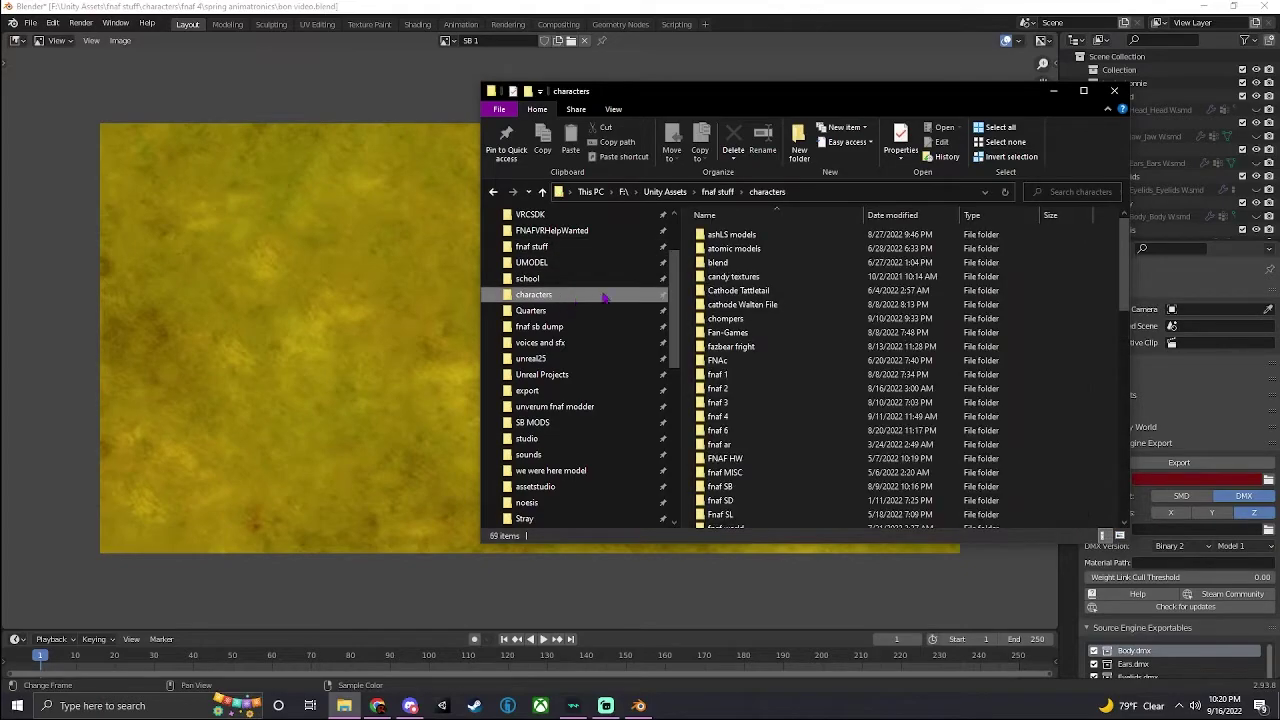
double_click(742, 418)
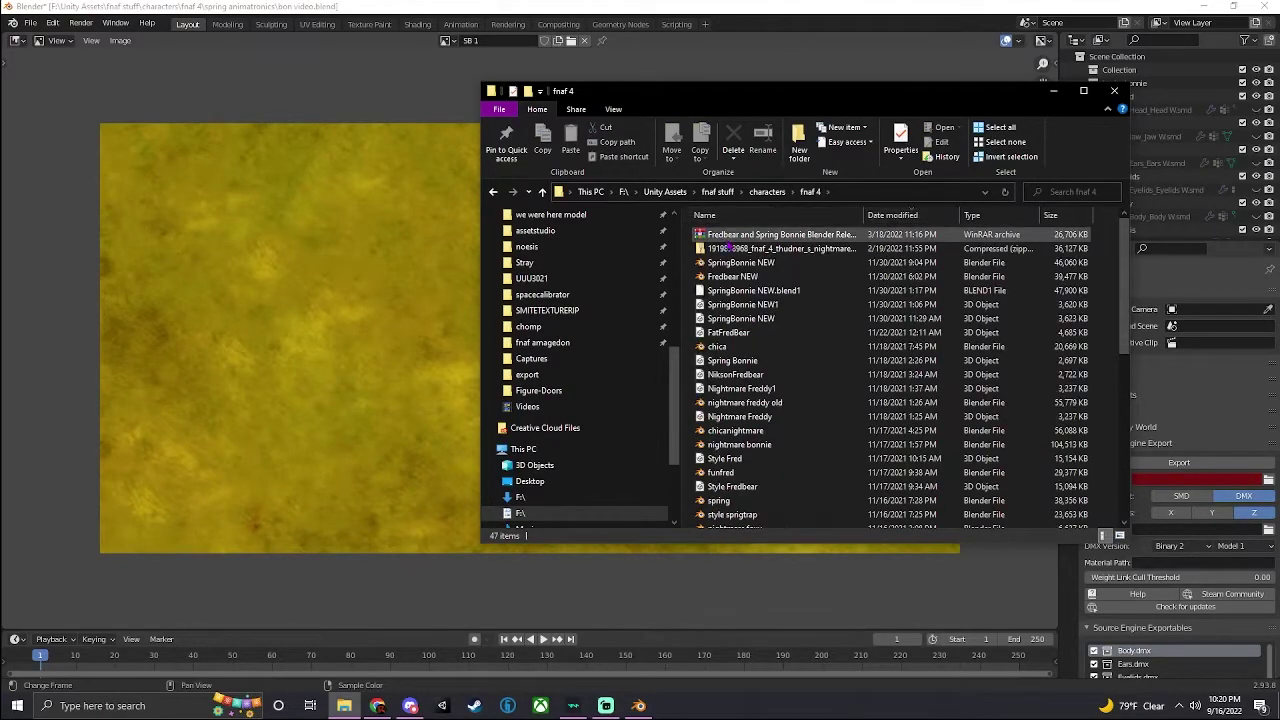
left_click(750, 215)
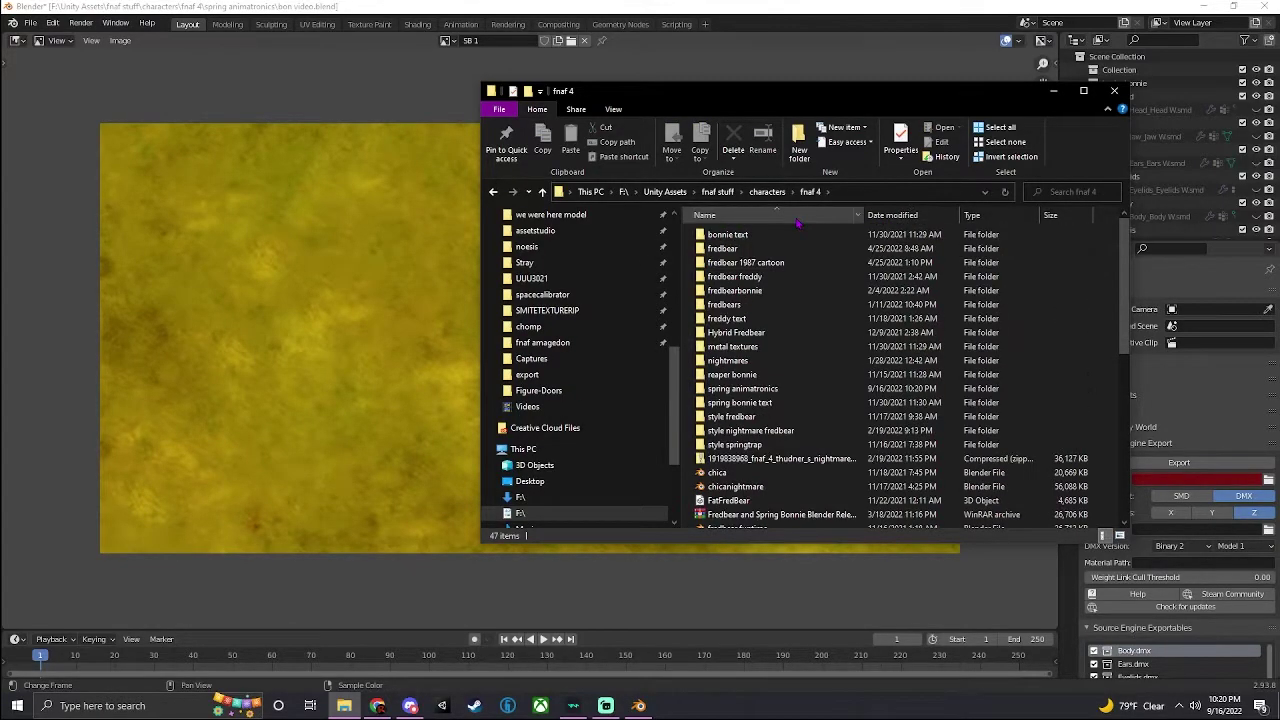
double_click(780, 391)
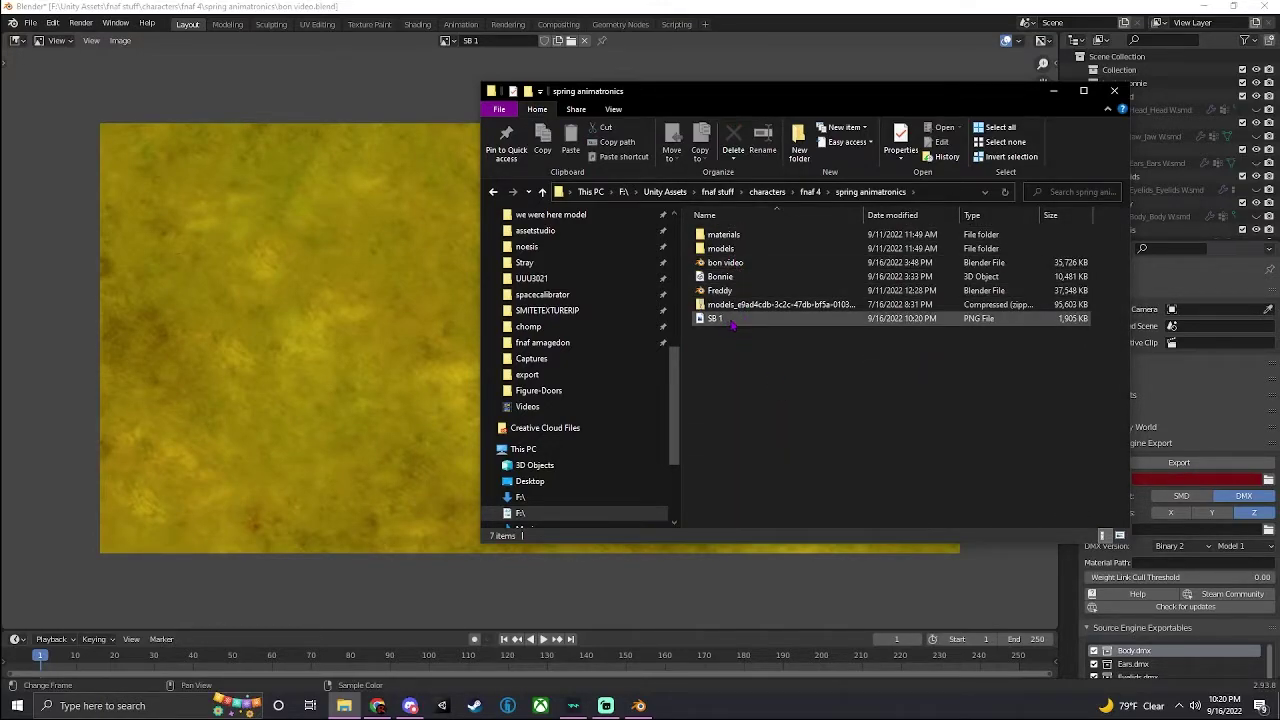
Switch to Blender, look through the list of available images, and change the Image Editor area back to the 3D Viewport
left_click(131, 98)
left_click(446, 41)
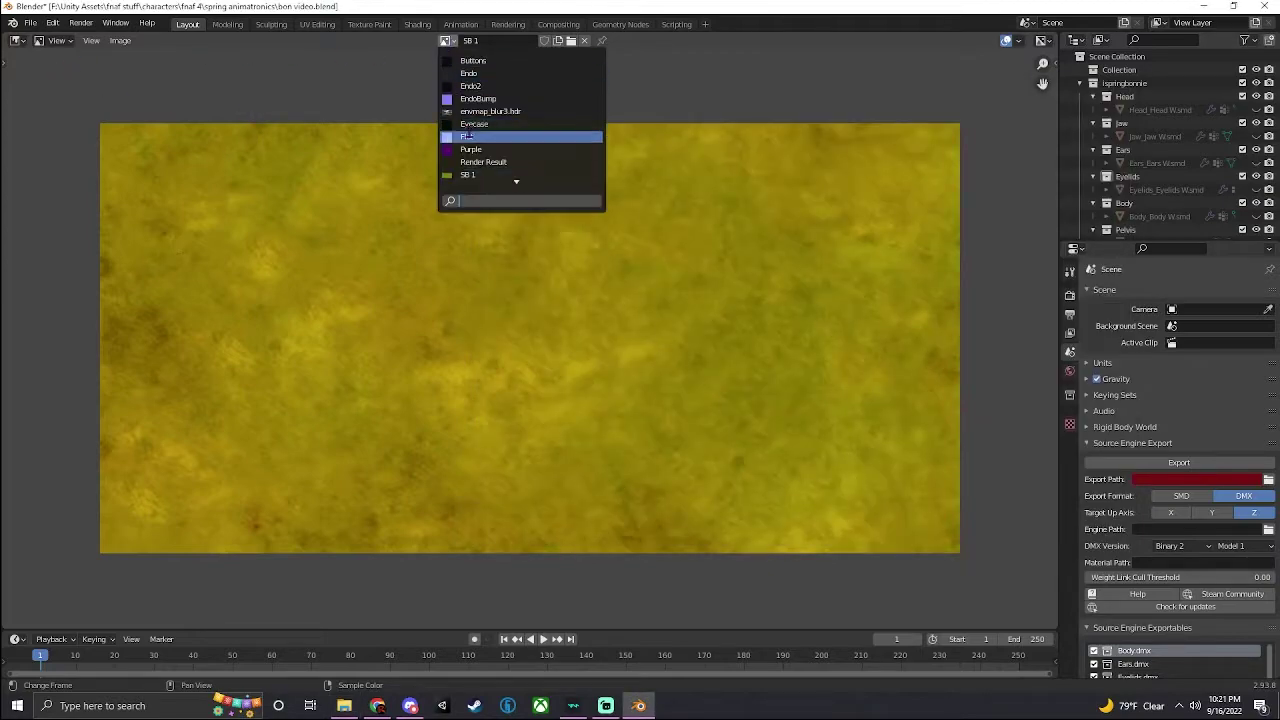
scroll(473, 126, "down", 20)
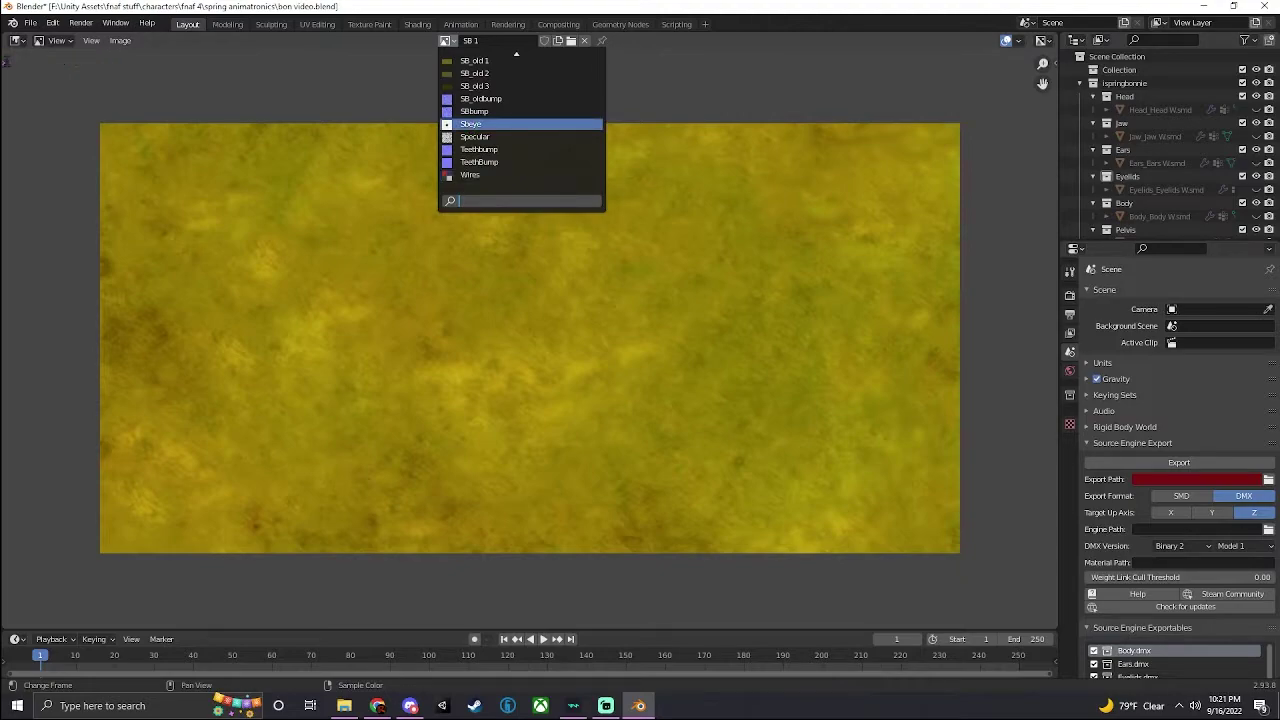
left_click(17, 40)
left_click(40, 78)
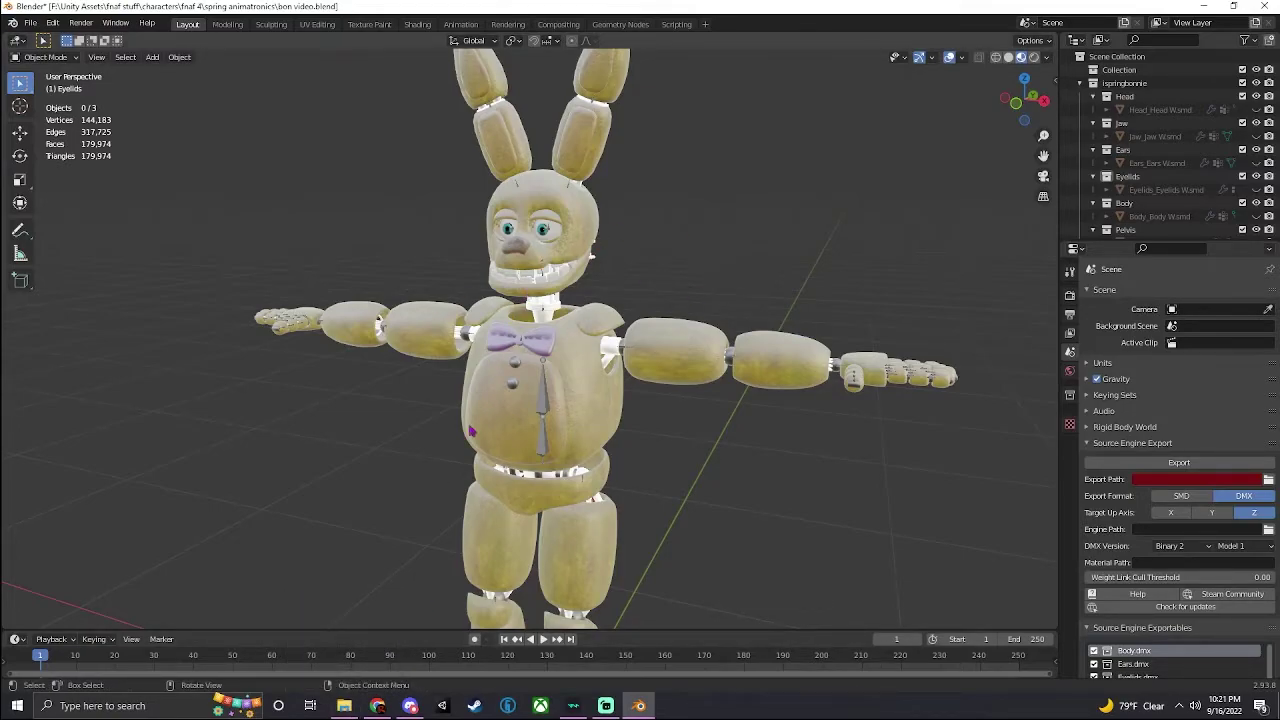
Switch to File Explorer and create a folder named bonnie in the spring animatronics folder
left_click(344, 706)
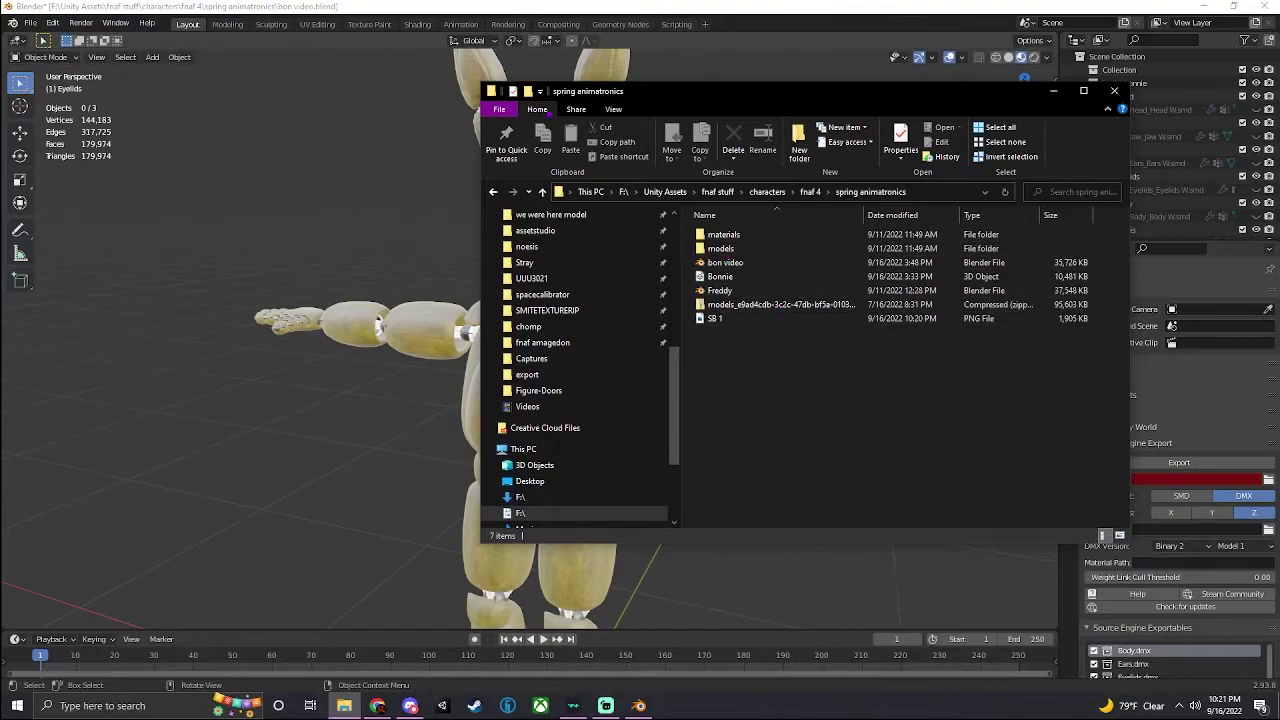
left_click_drag(664, 95, 798, 105)
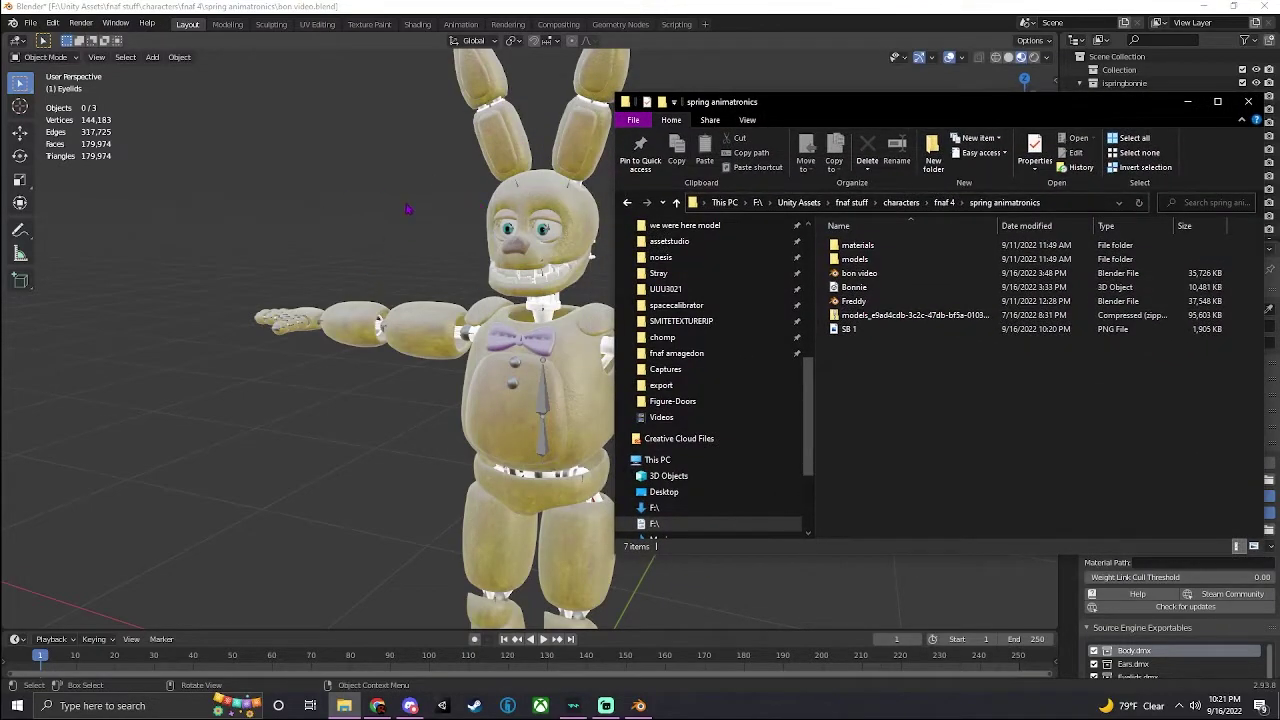
left_click_drag(884, 115, 652, 107)
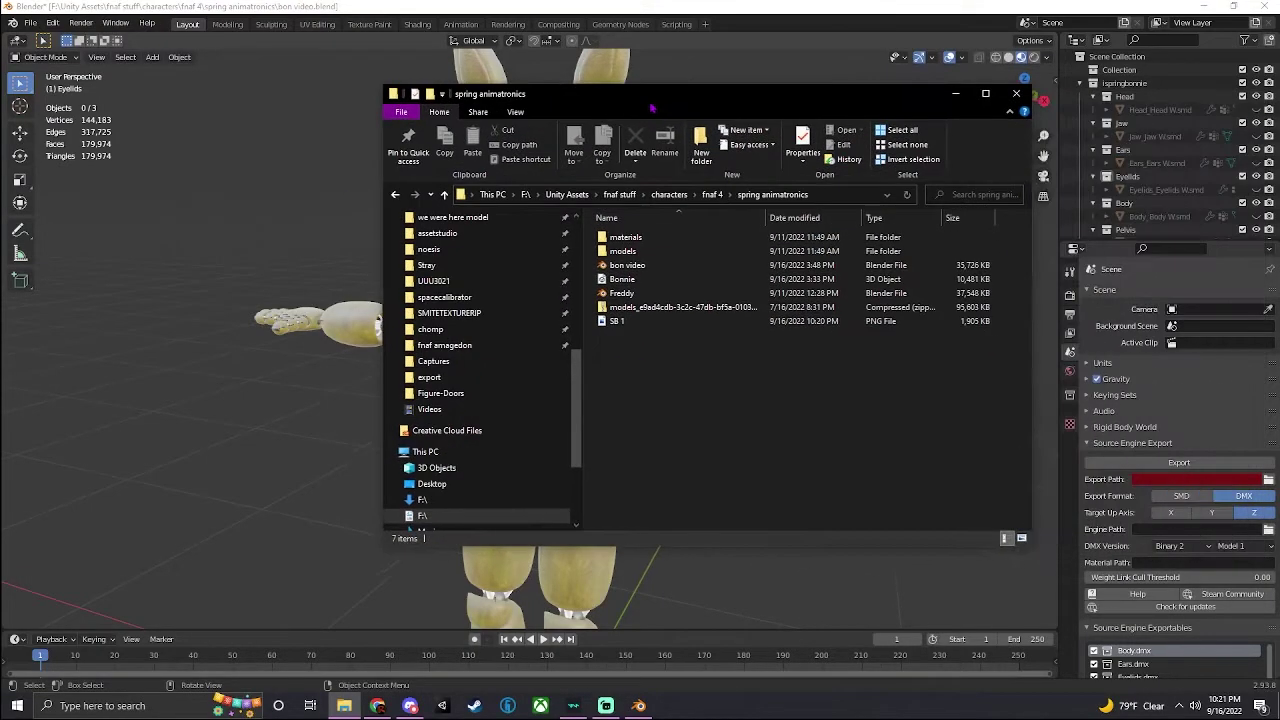
left_click(701, 145)
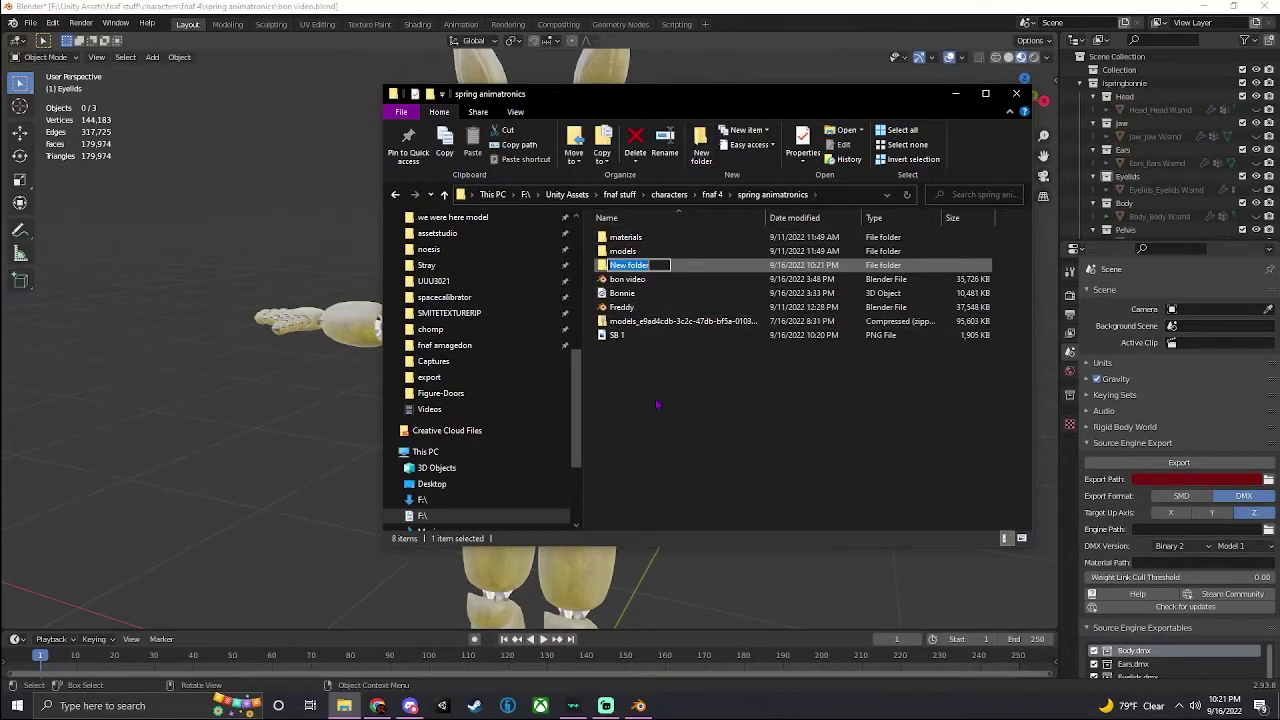
type("bonnie")
key("Return")
Move the Bonnie 3D object file and the SB 1 image into the bonnie folder
left_click(652, 294)
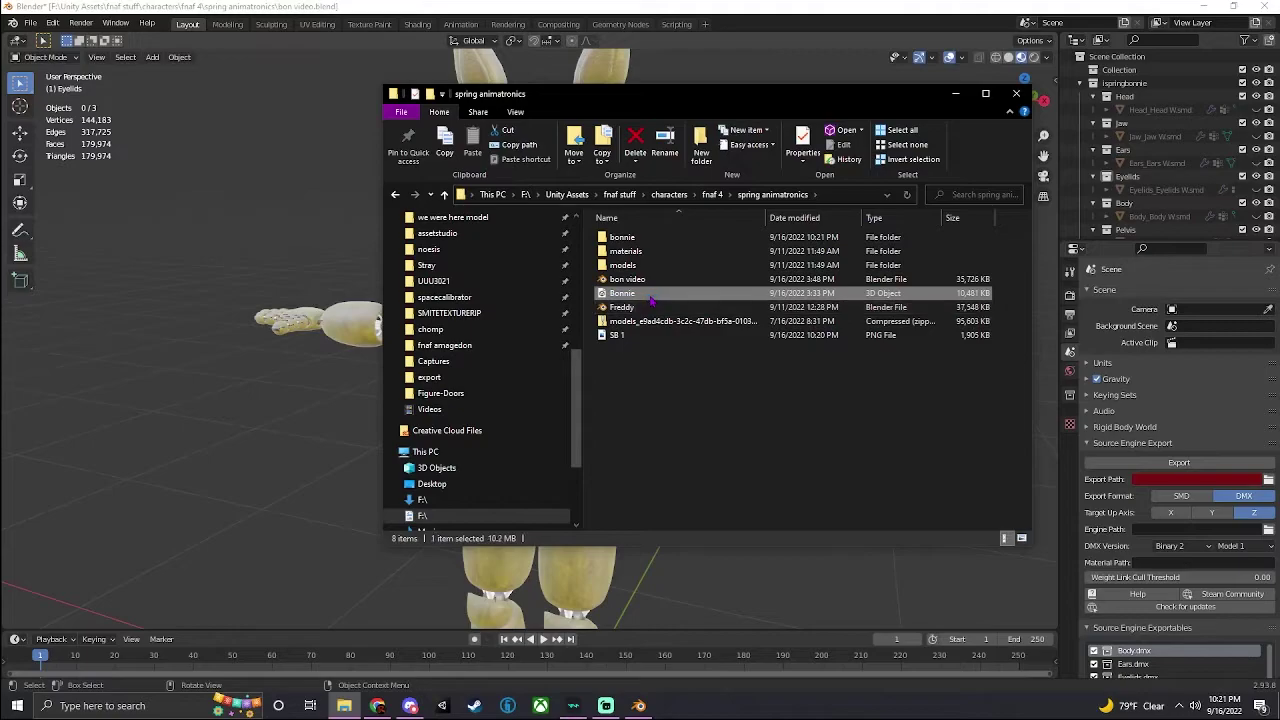
left_click_drag(652, 294, 622, 238)
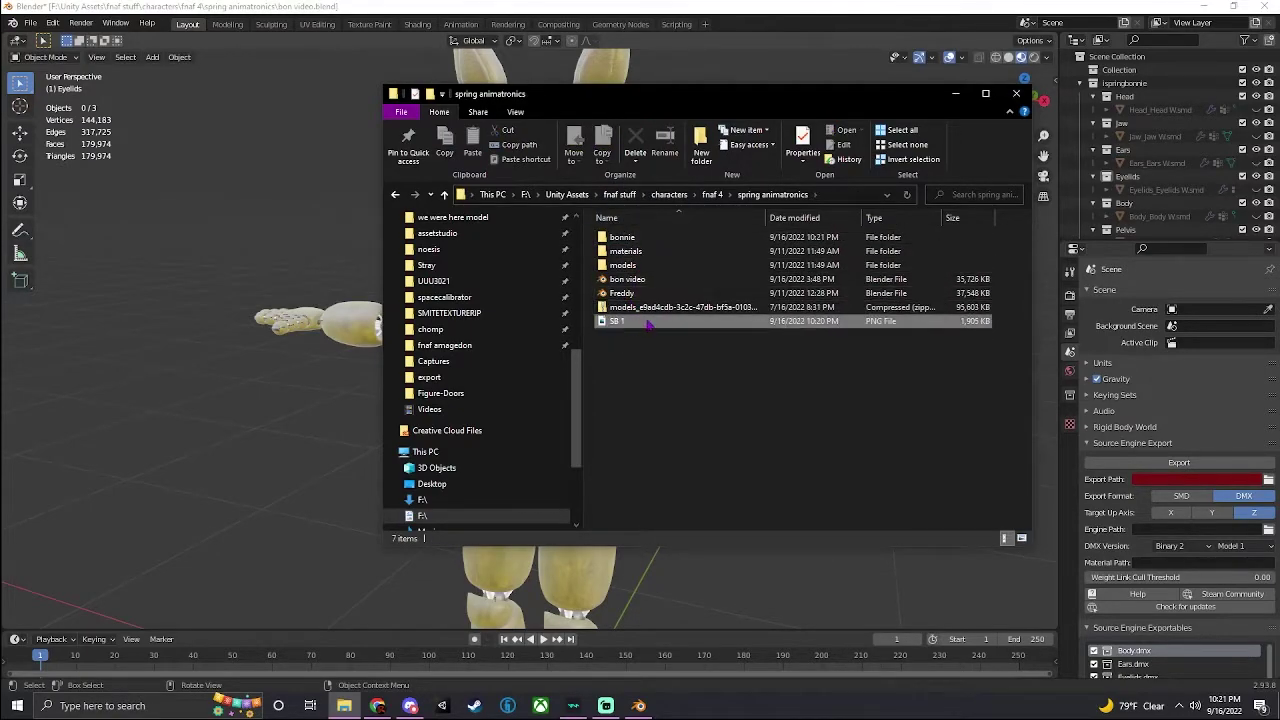
left_click_drag(648, 323, 621, 239)
Open the bonnie folder to check the moved model and texture, and return to Blender
double_click(622, 238)
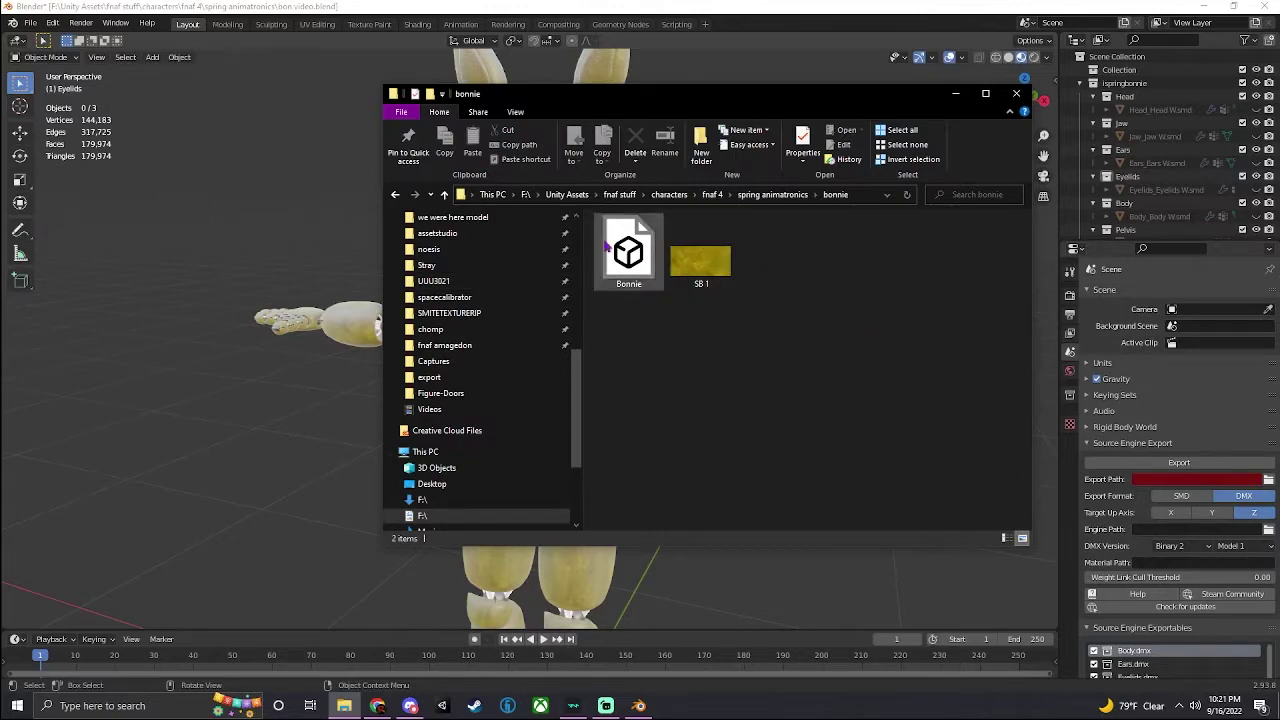
left_click(396, 195)
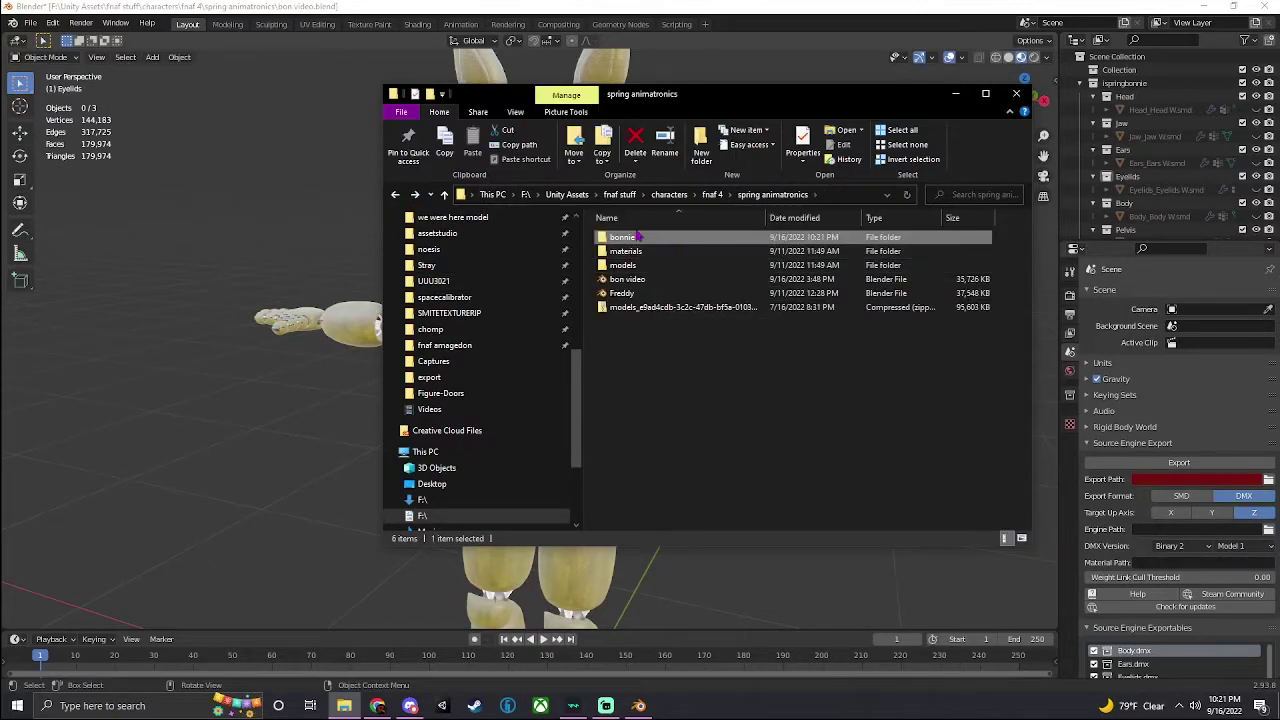
double_click(625, 238)
left_click(955, 93)
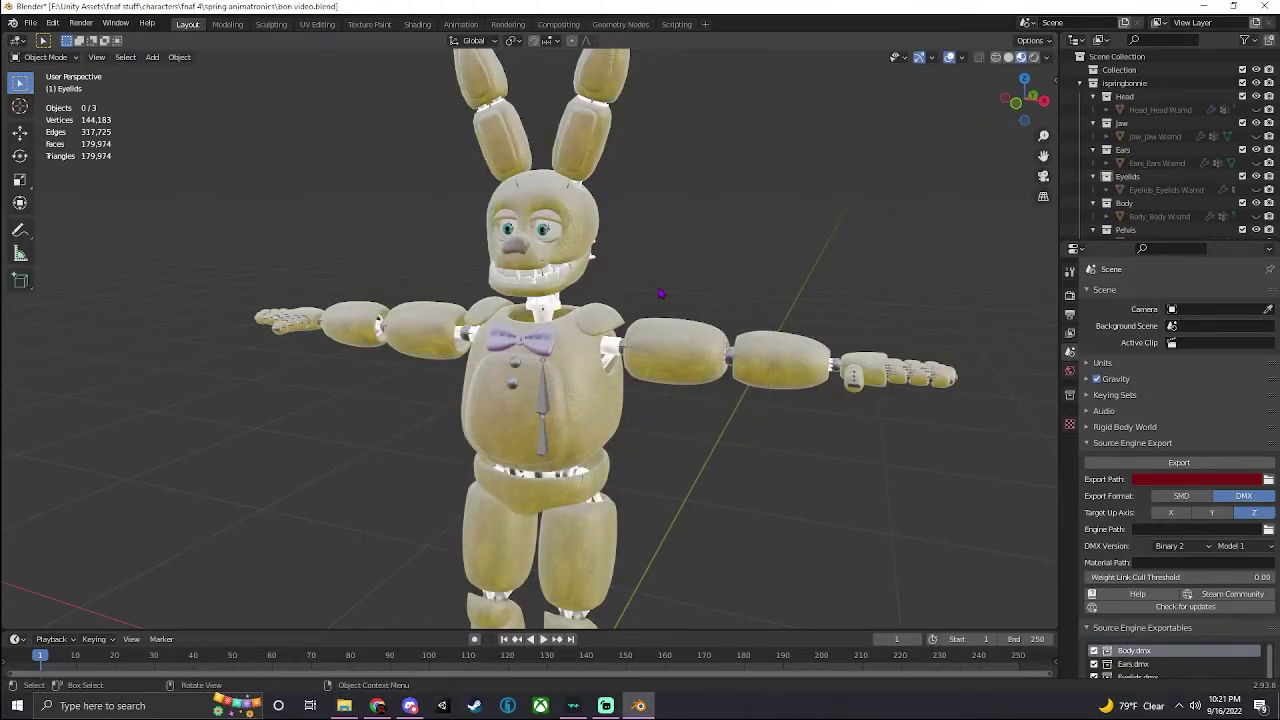